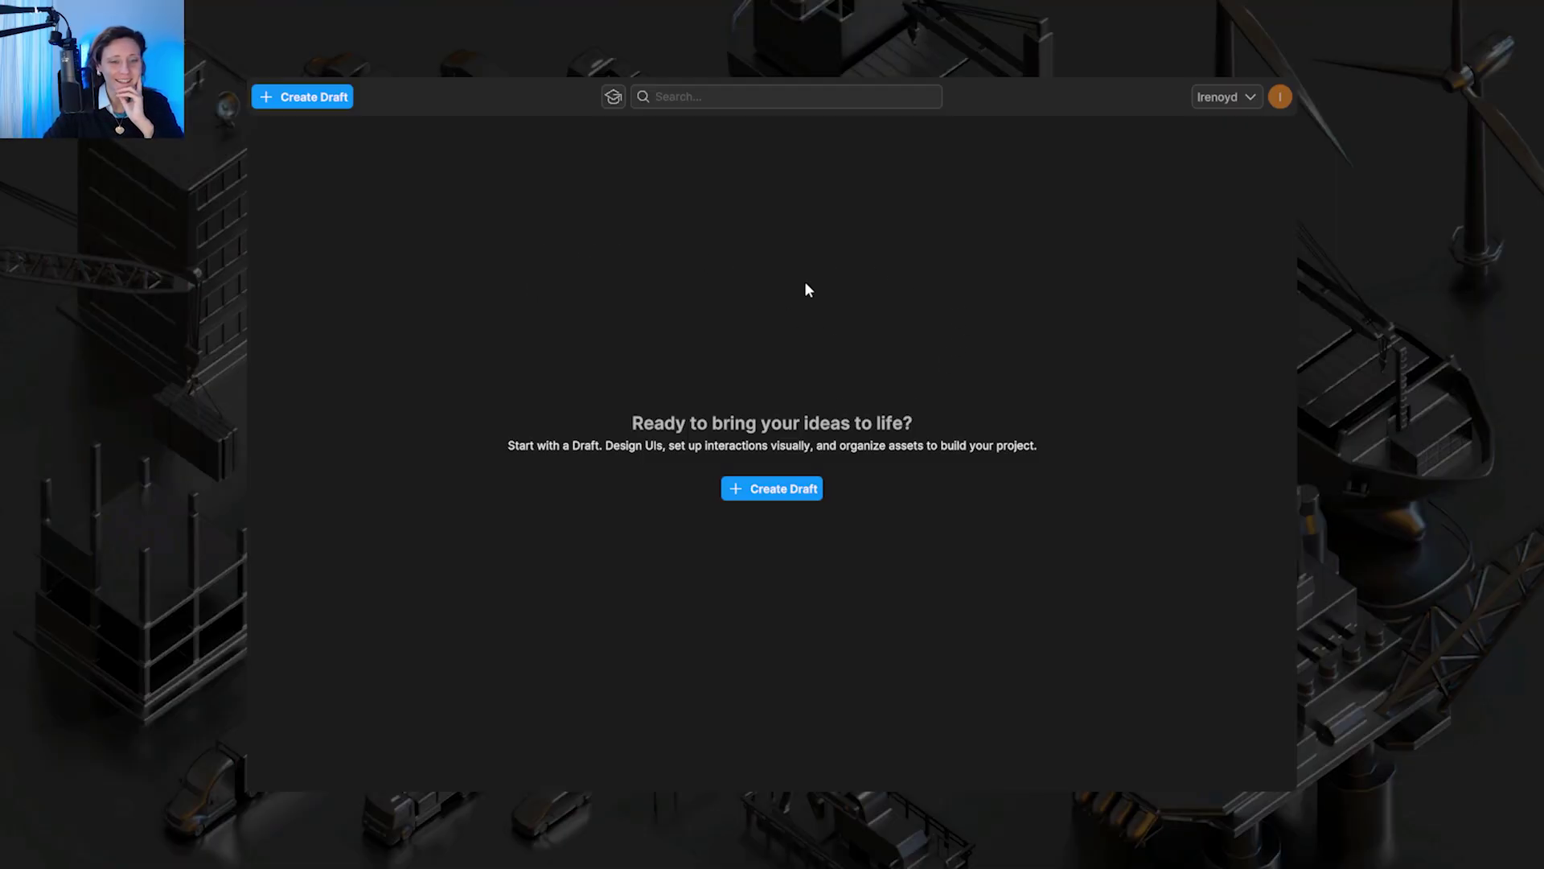
- Start a new draft and preview the available templates from Car Review through HMI Mockup
click(774, 497)
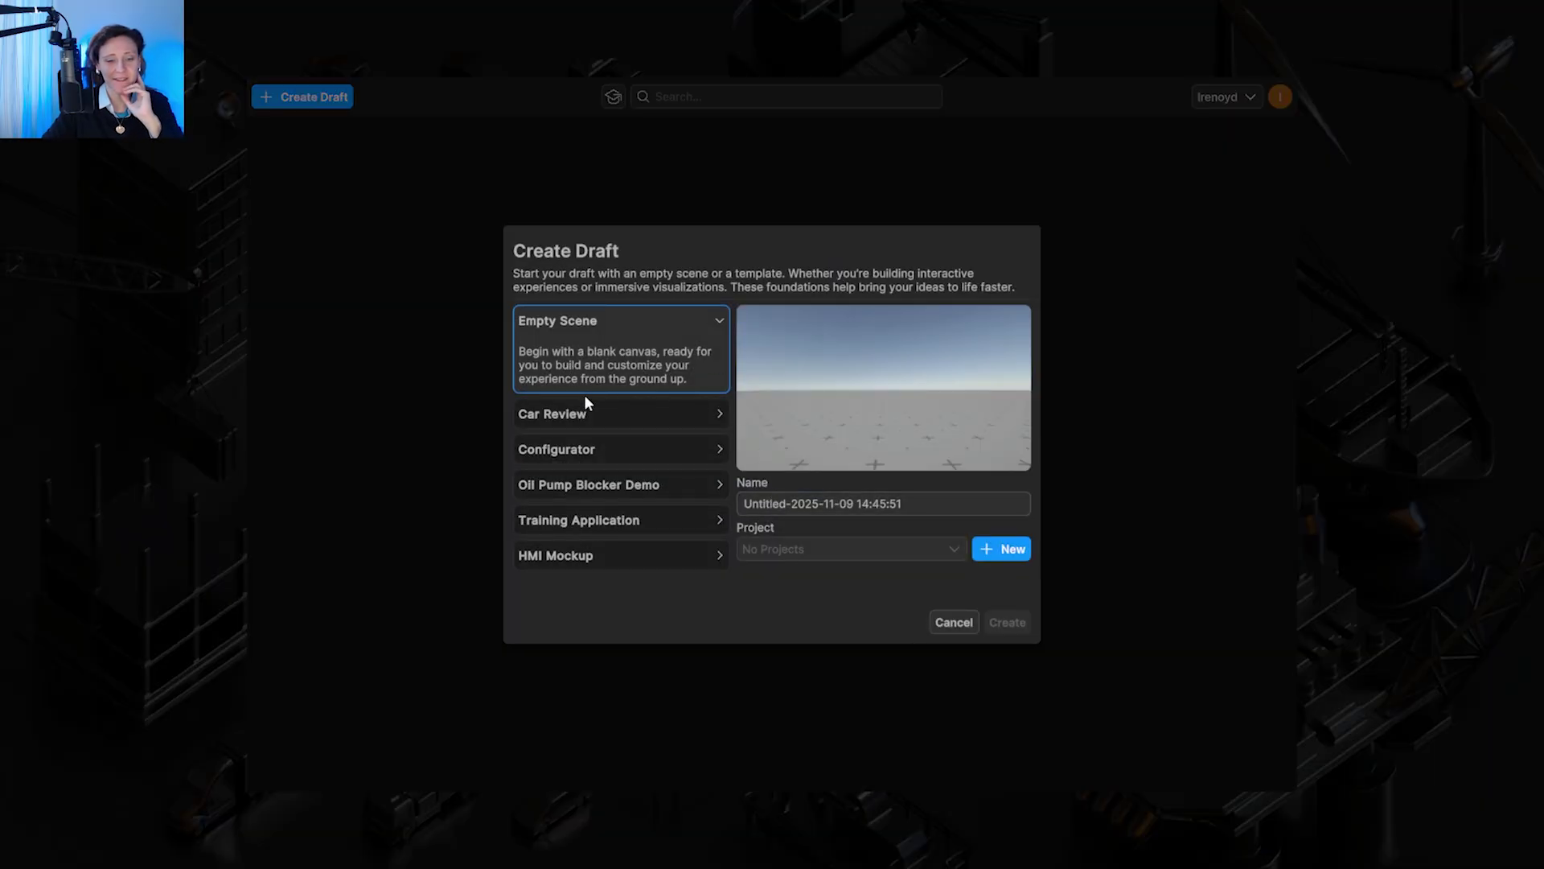
click(595, 414)
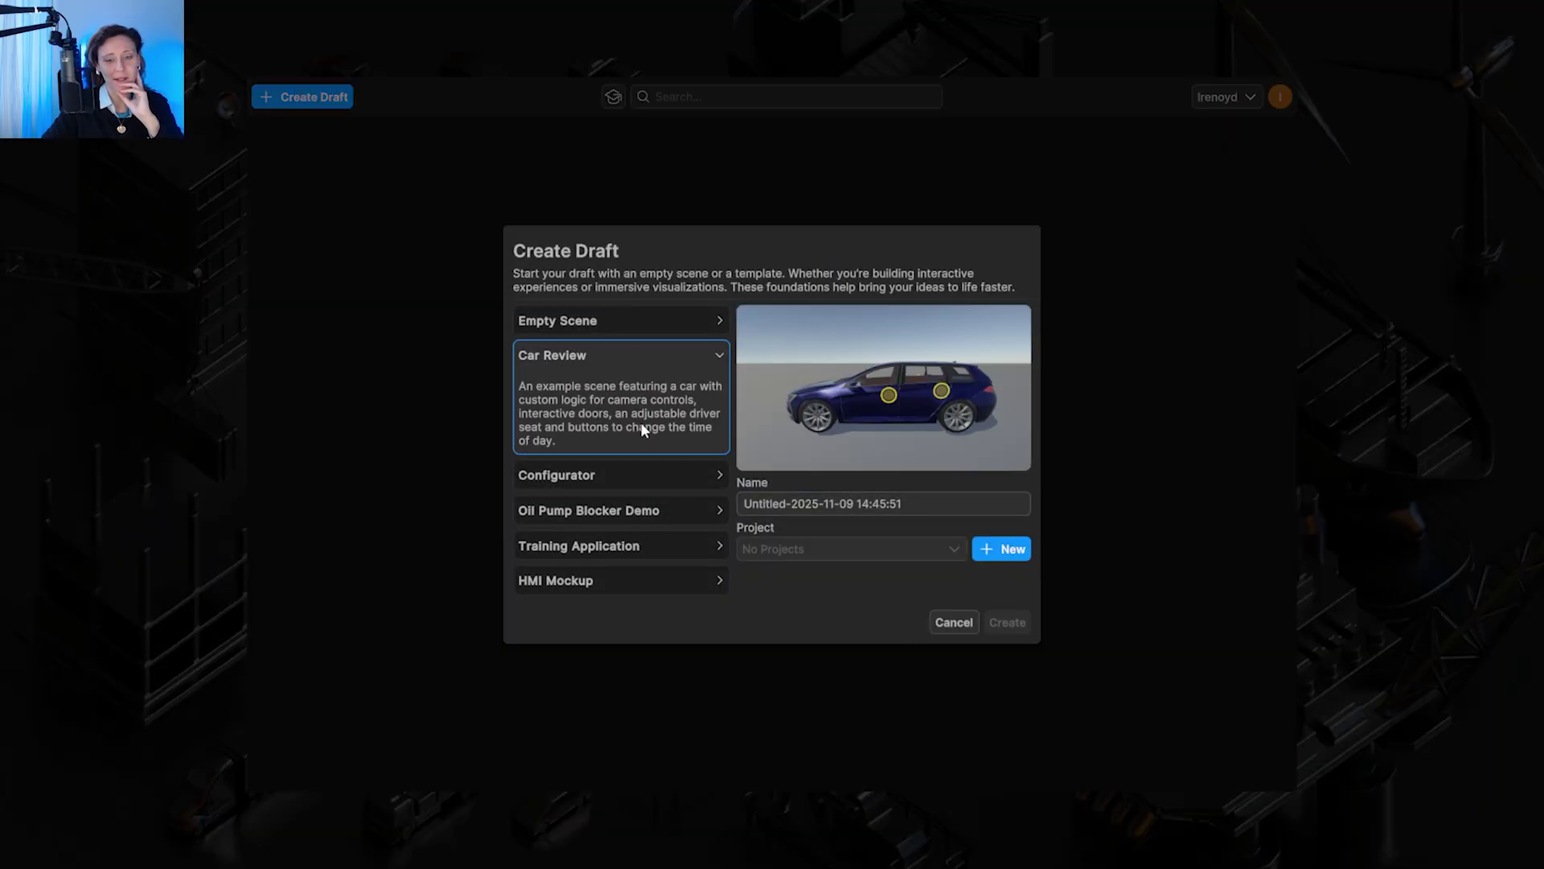
click(644, 481)
click(642, 487)
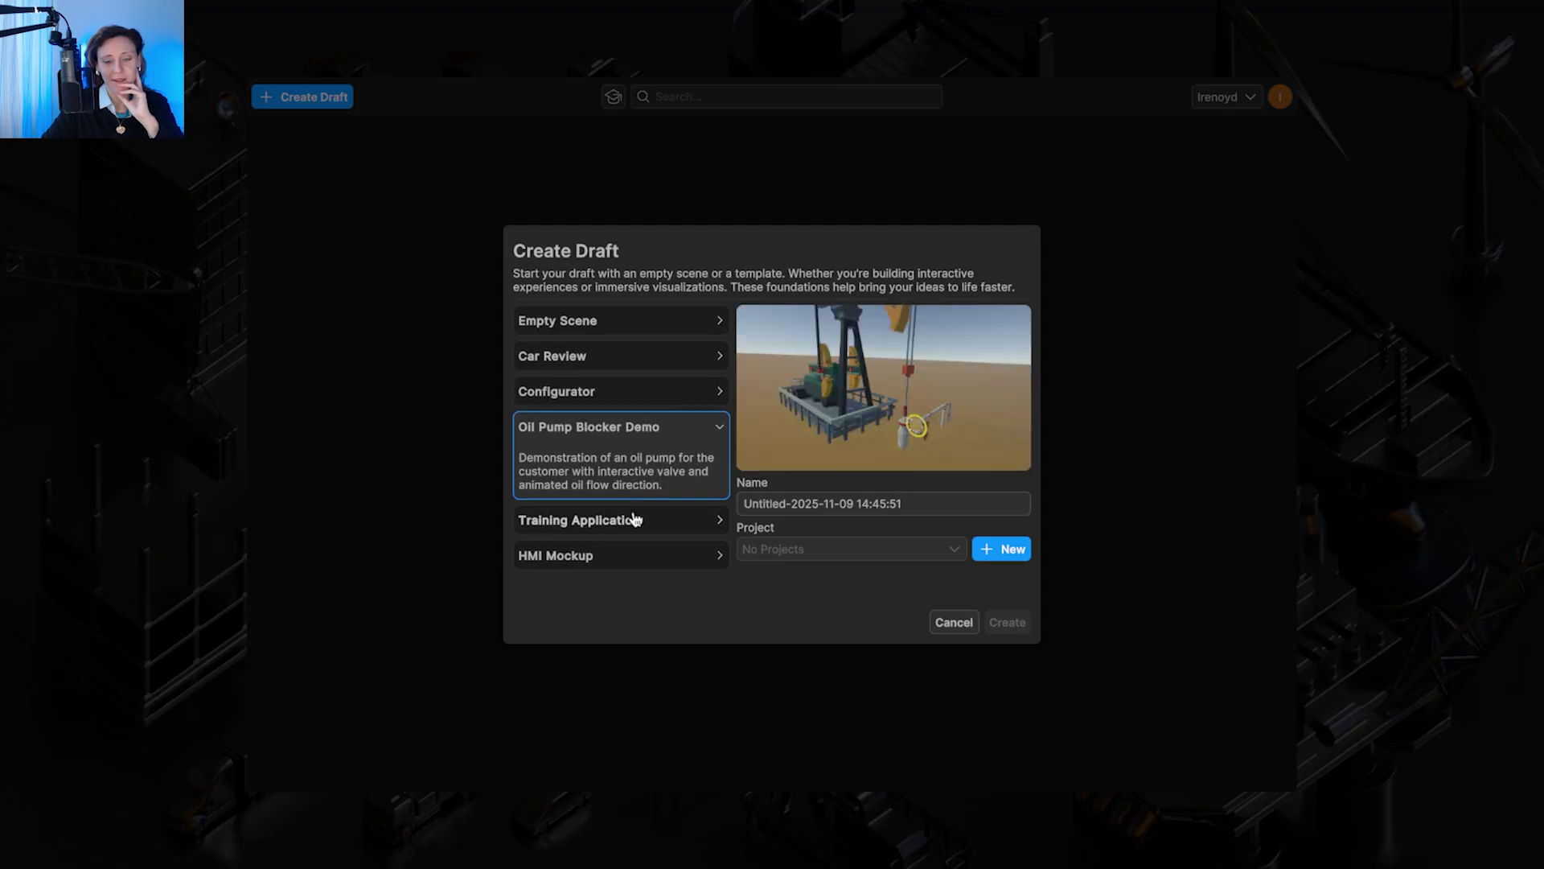
click(632, 518)
click(622, 570)
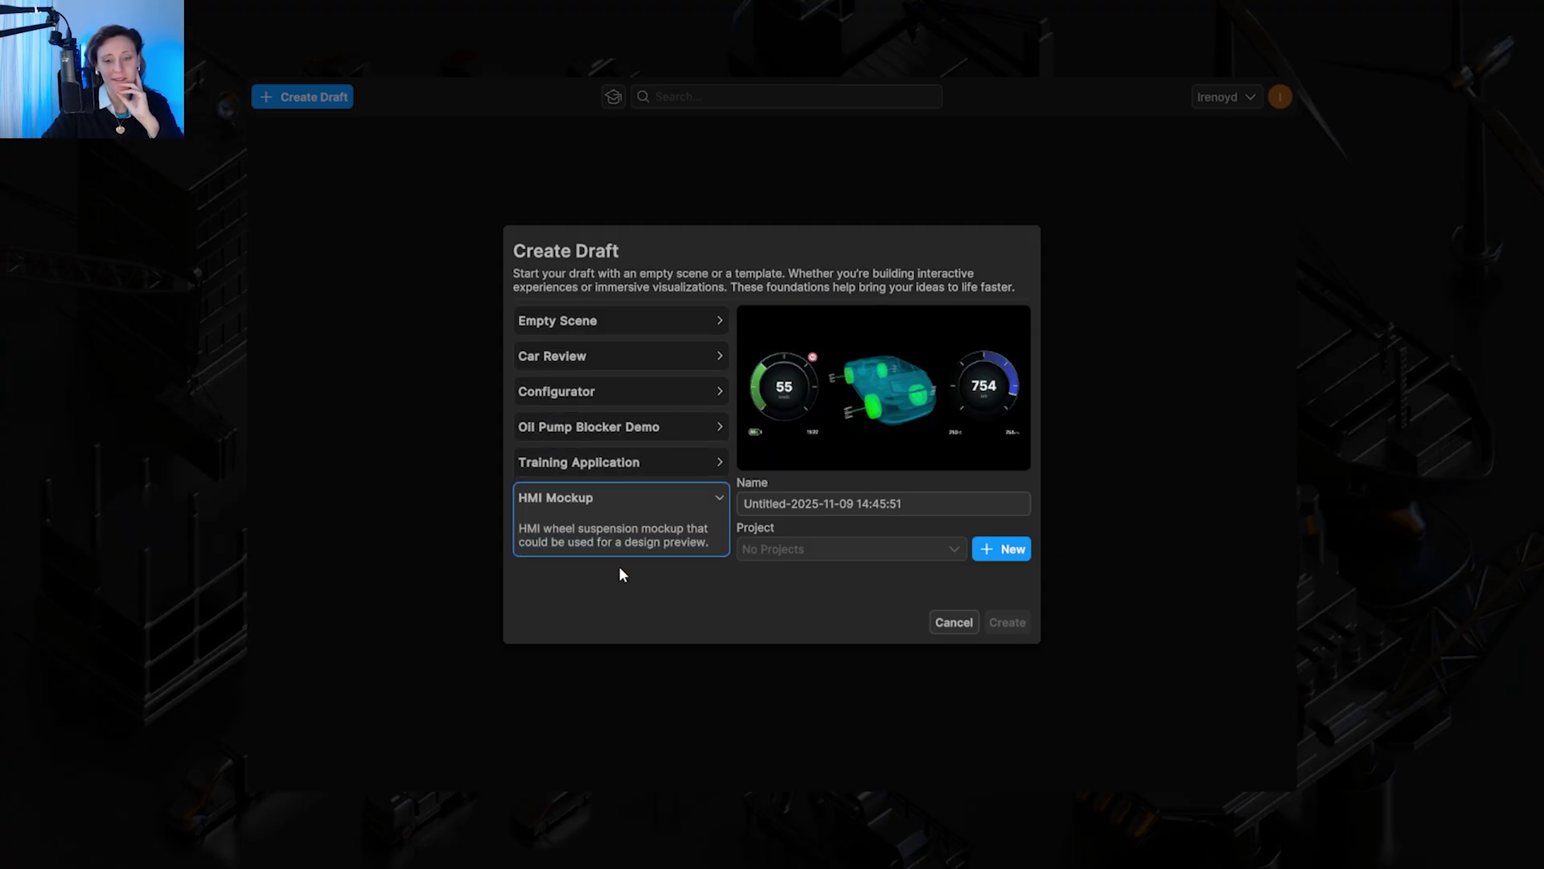
- Choose the Empty Scene template and name the draft Unity_Test_1
click(620, 326)
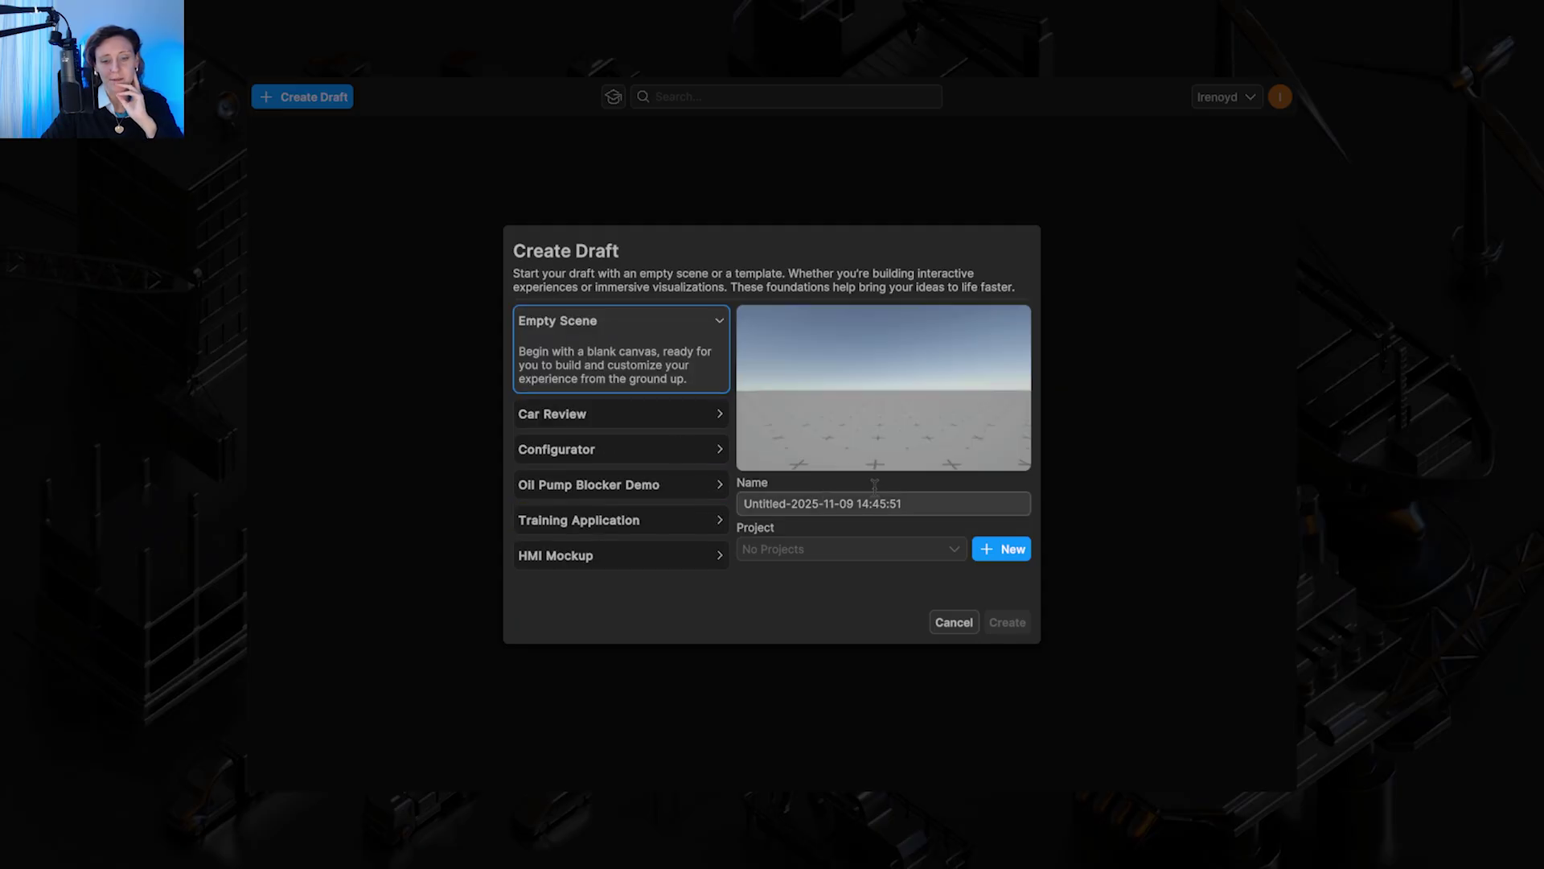
triple_click(857, 503)
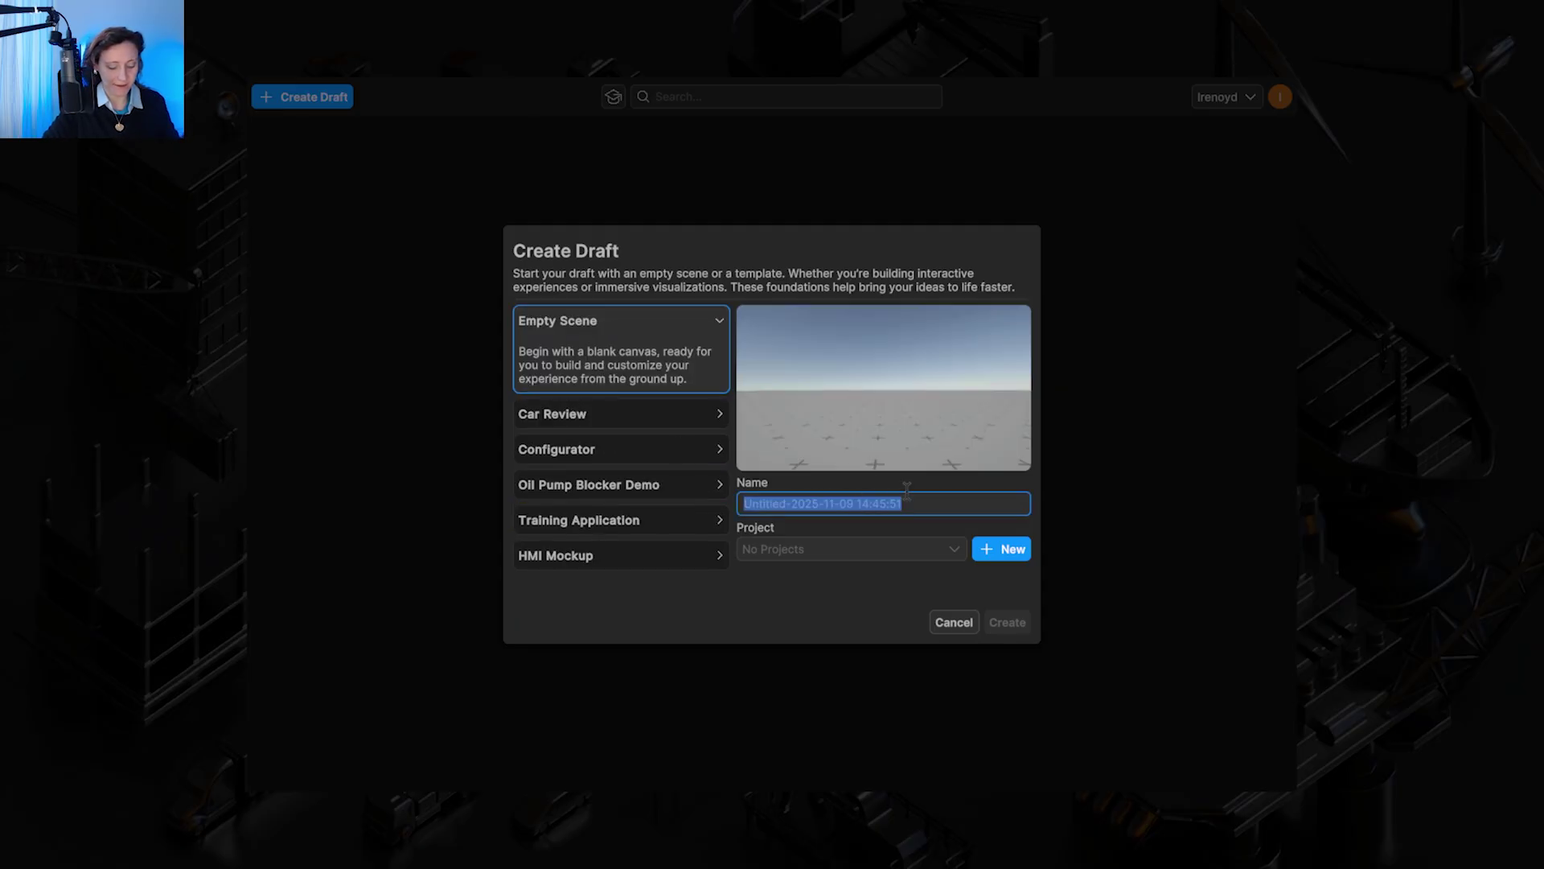
text(Unity_Test_1)
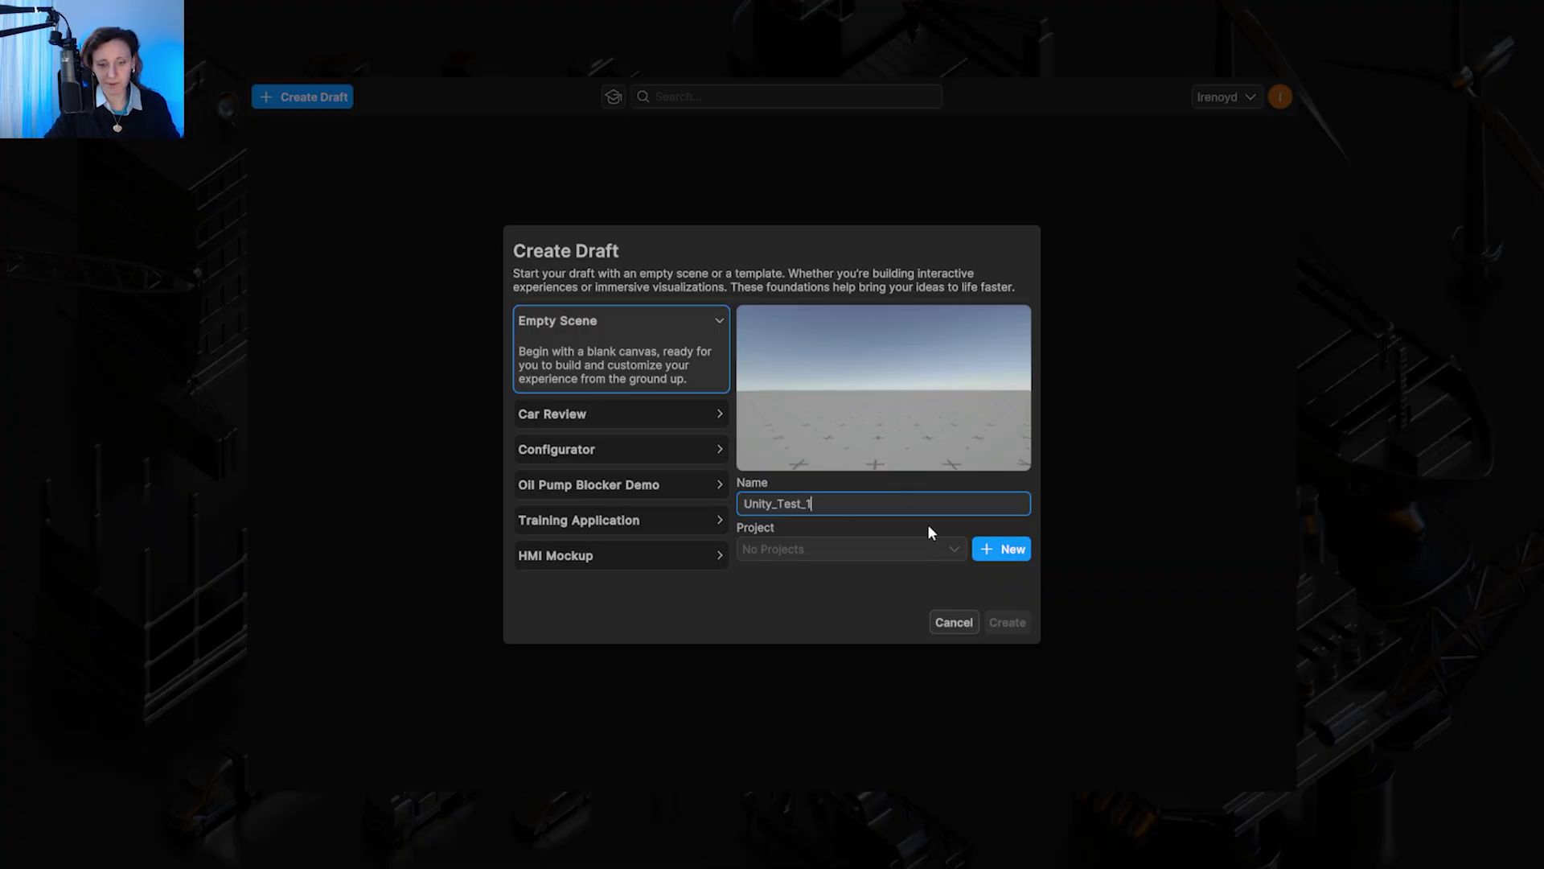
- Add a new project named Unity_Project_1 for the draft and create the draft in it
click(1011, 549)
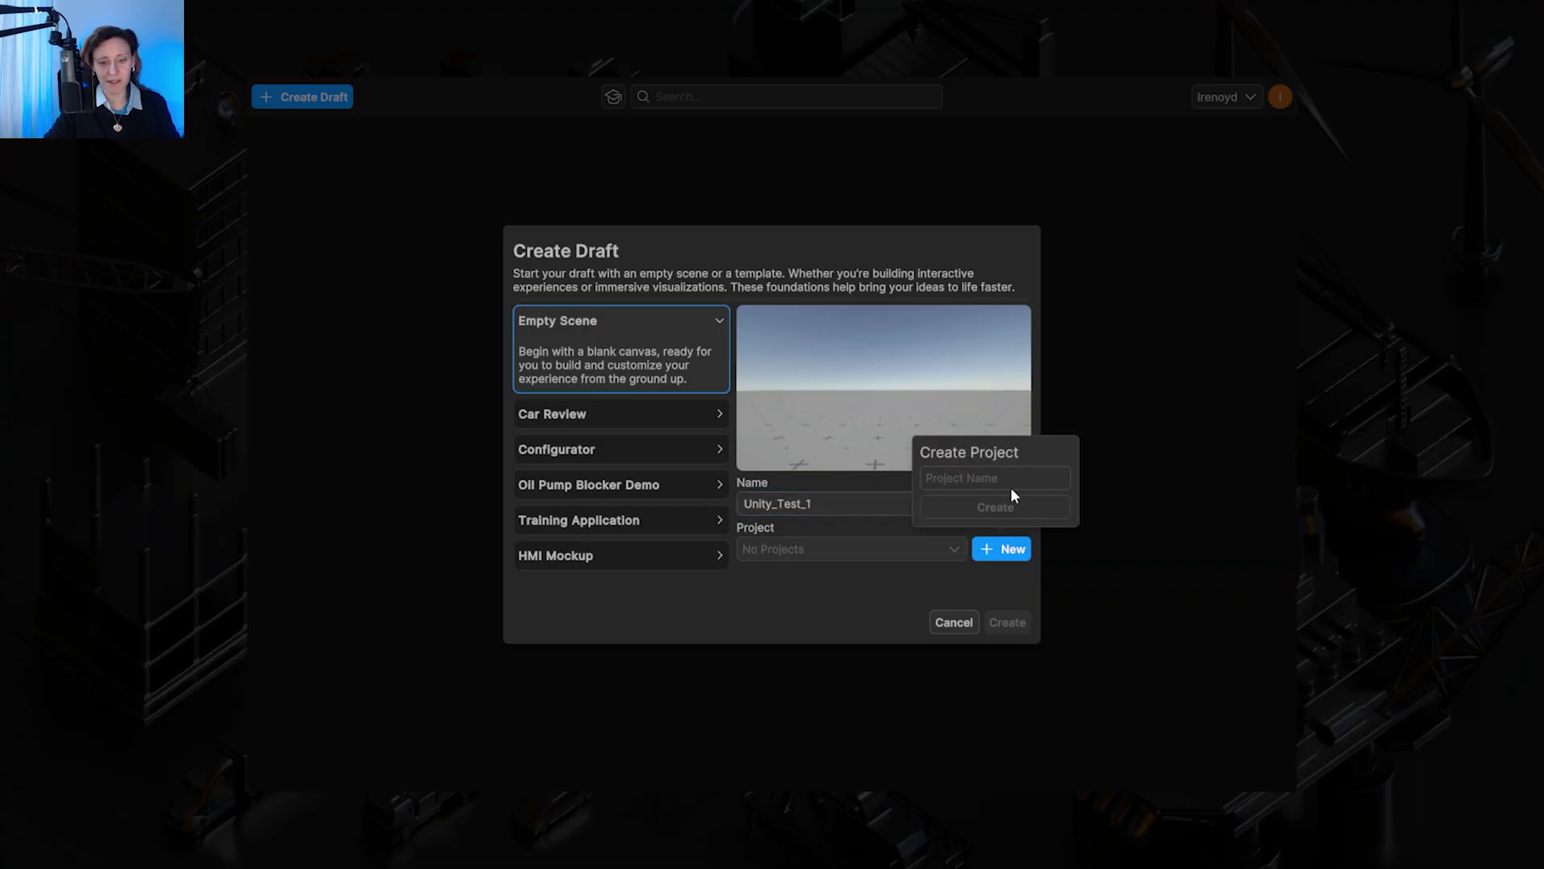
click(1008, 481)
text(Unity_Project_1)
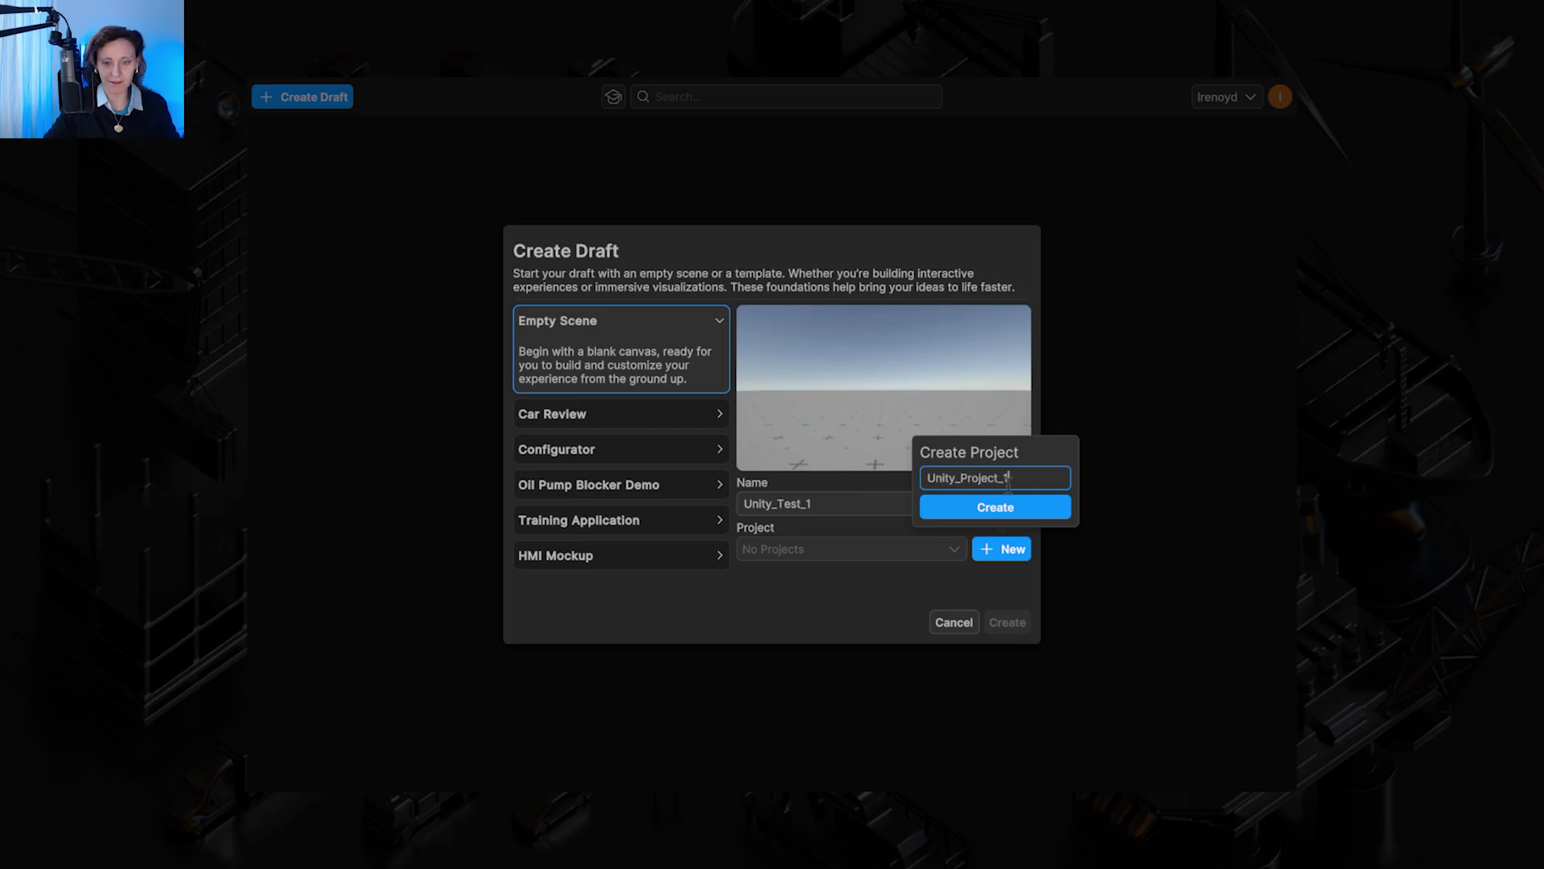
click(1020, 516)
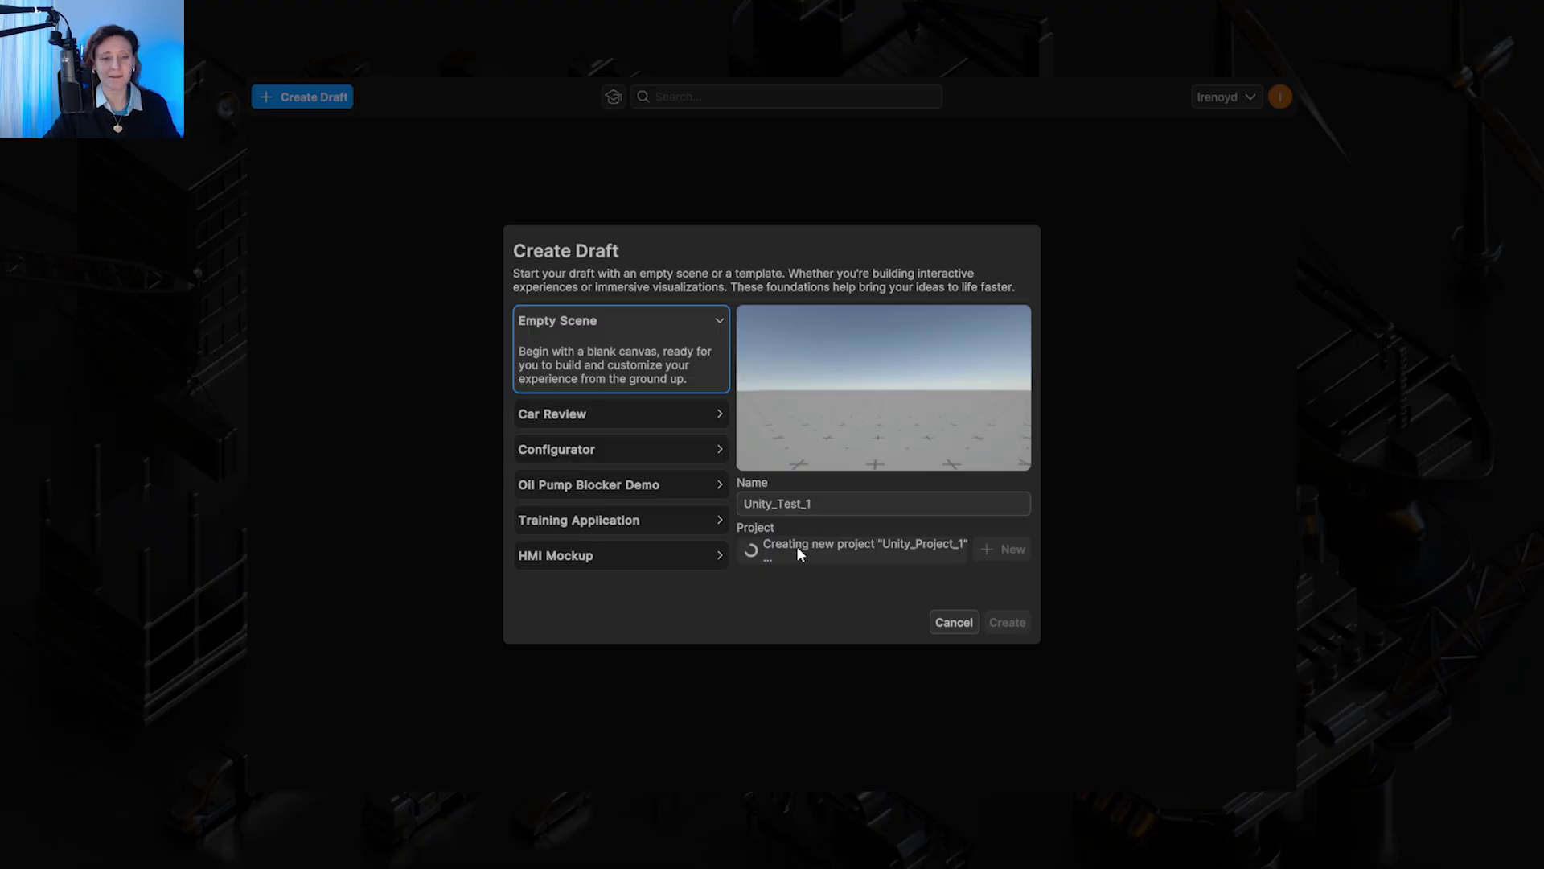
click(1009, 618)
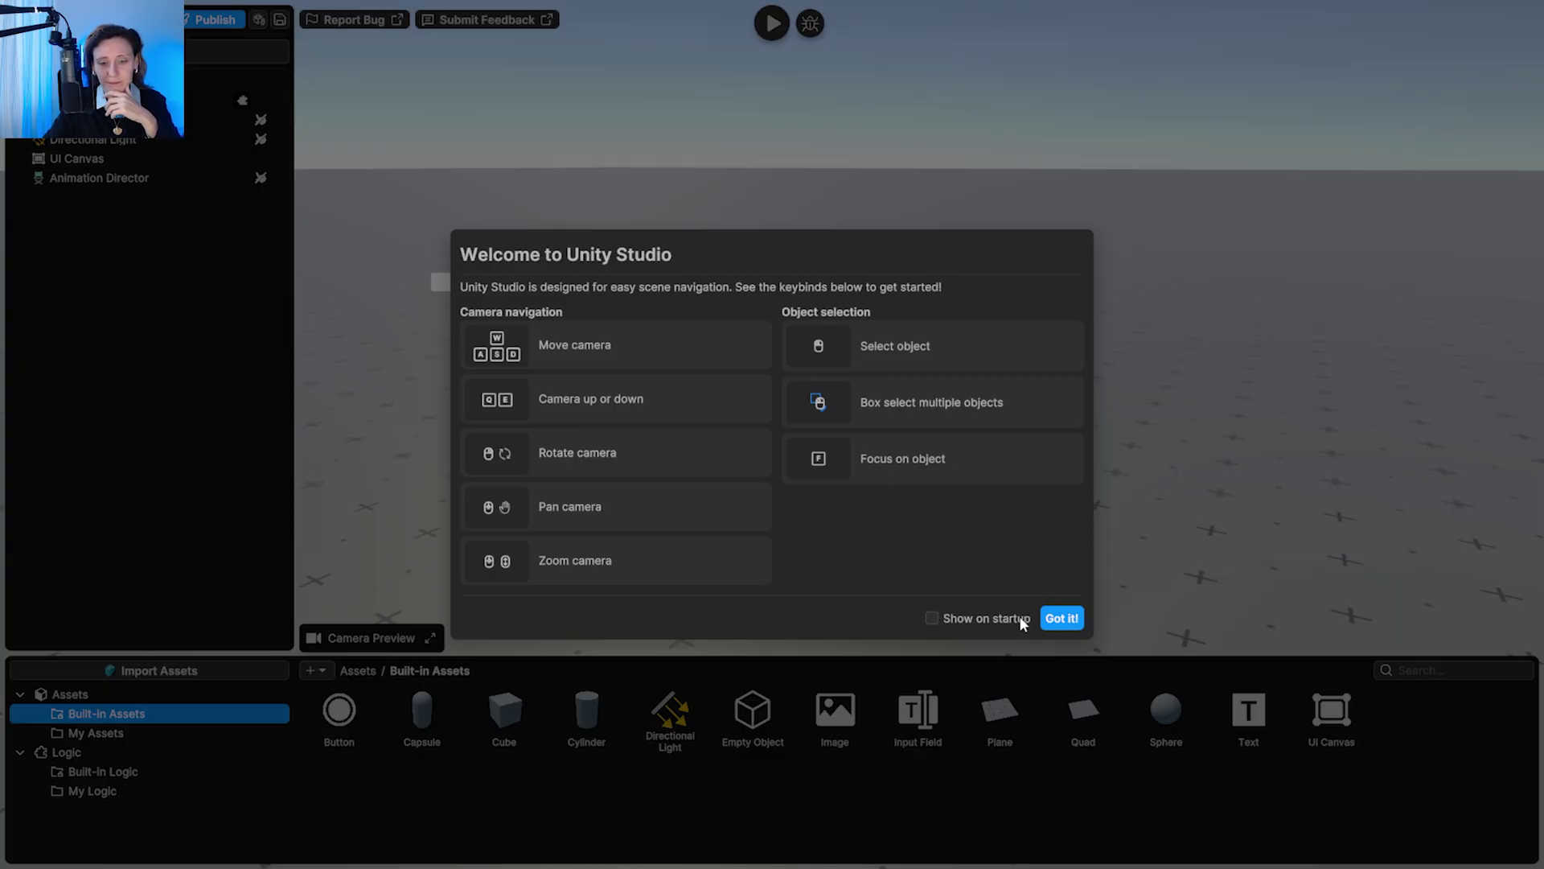
- Dismiss the welcome dialog and look around the empty scene
click(1062, 619)
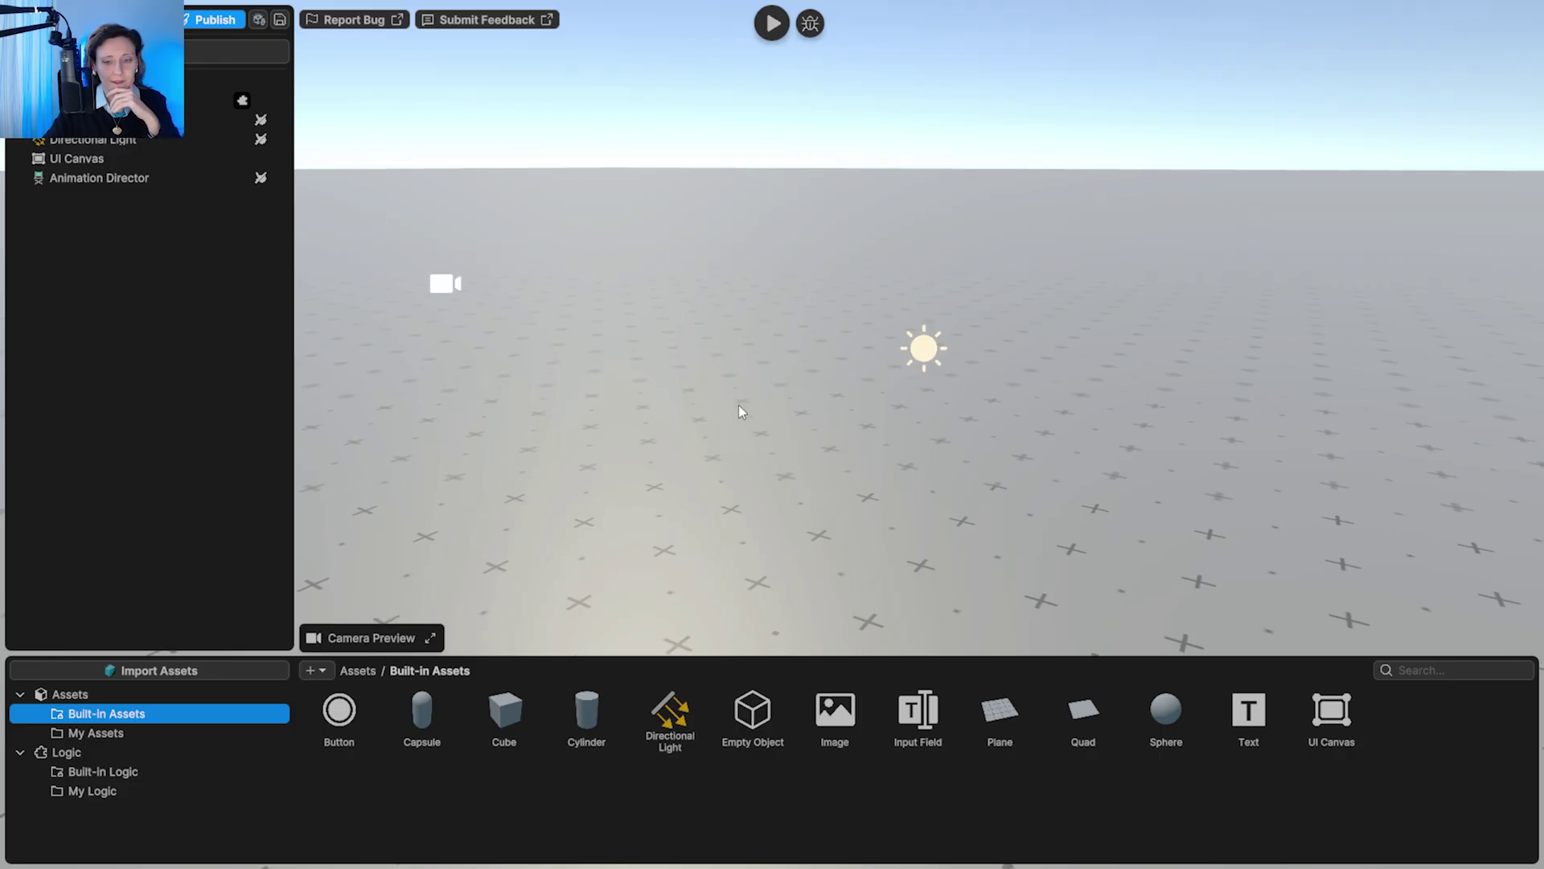
mouse_move(738, 404)
mouse_down()
mouse_move(901, 452)
mouse_move(729, 388)
mouse_up()
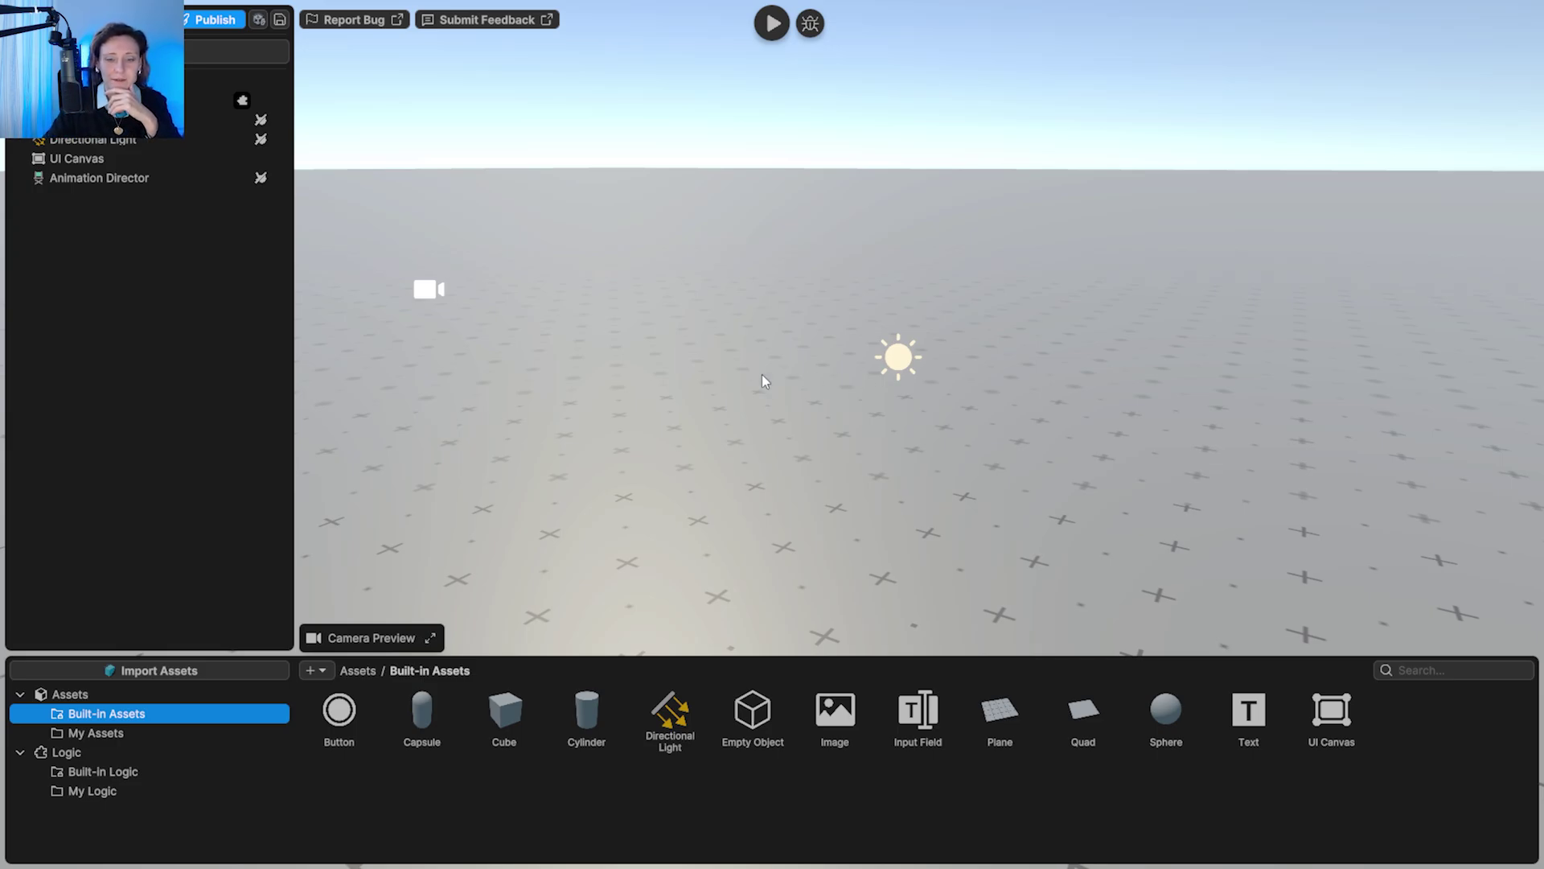
drag(765, 380, 836, 368)
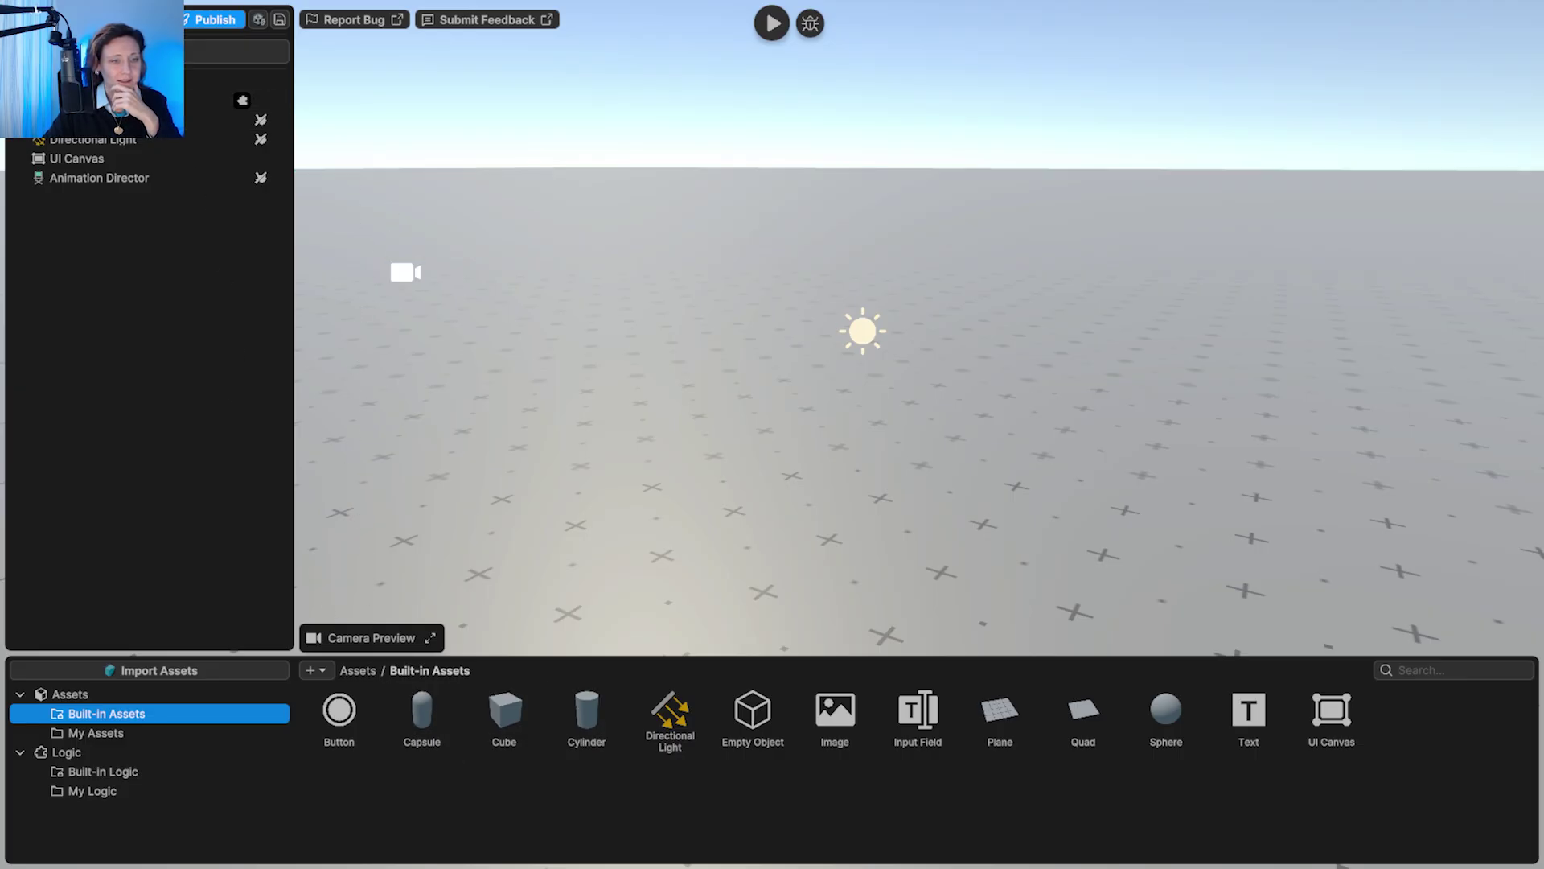
- Inspect the properties of the scene's camera, plane, directional light, UI canvas and animation director
click(104, 100)
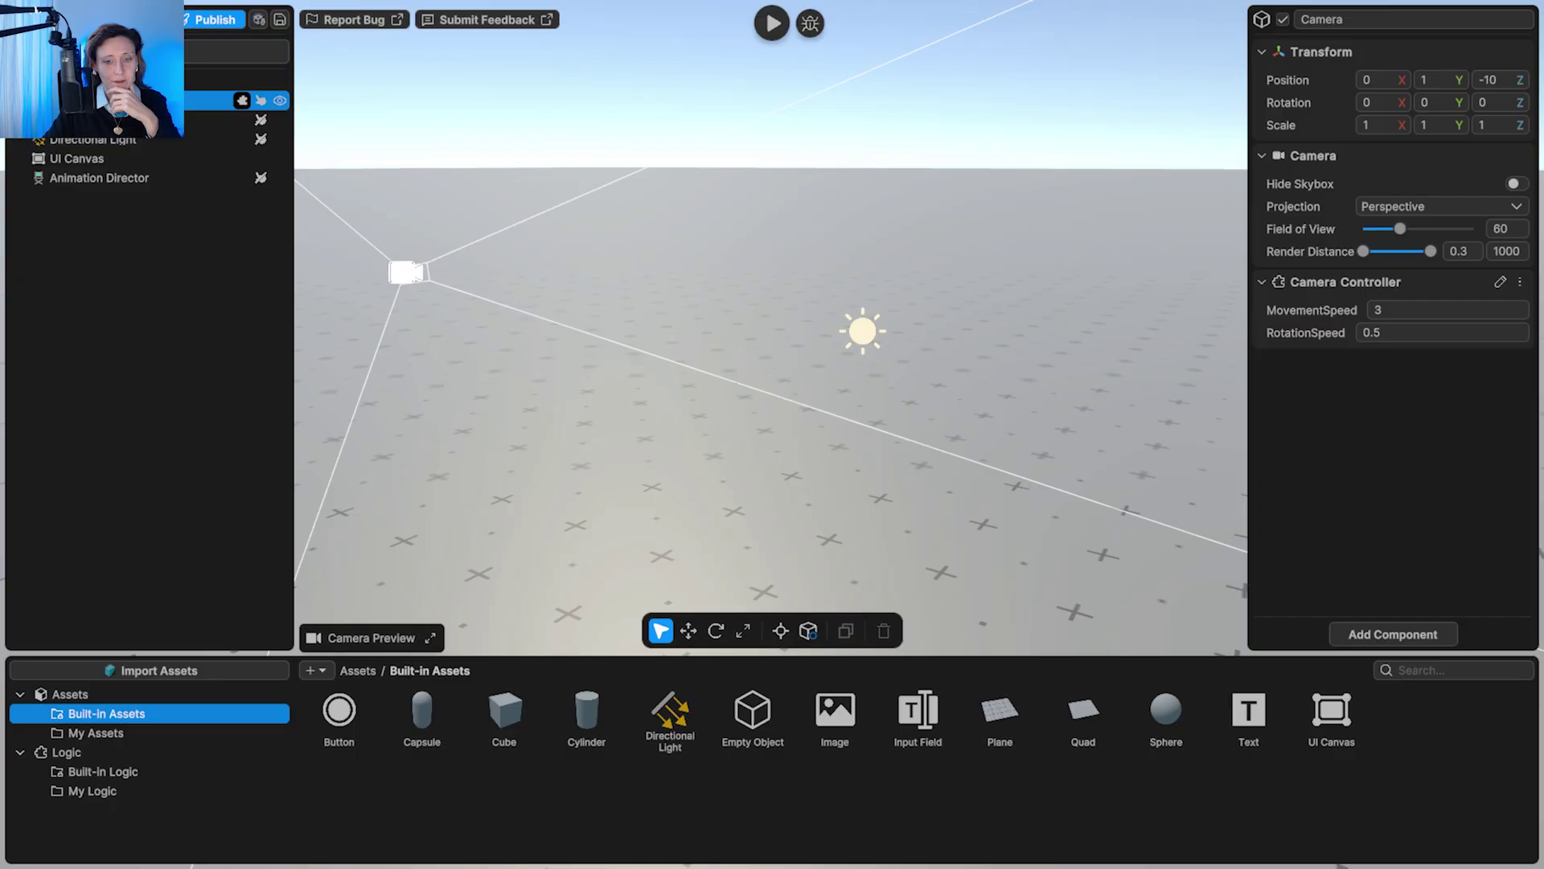
click(105, 119)
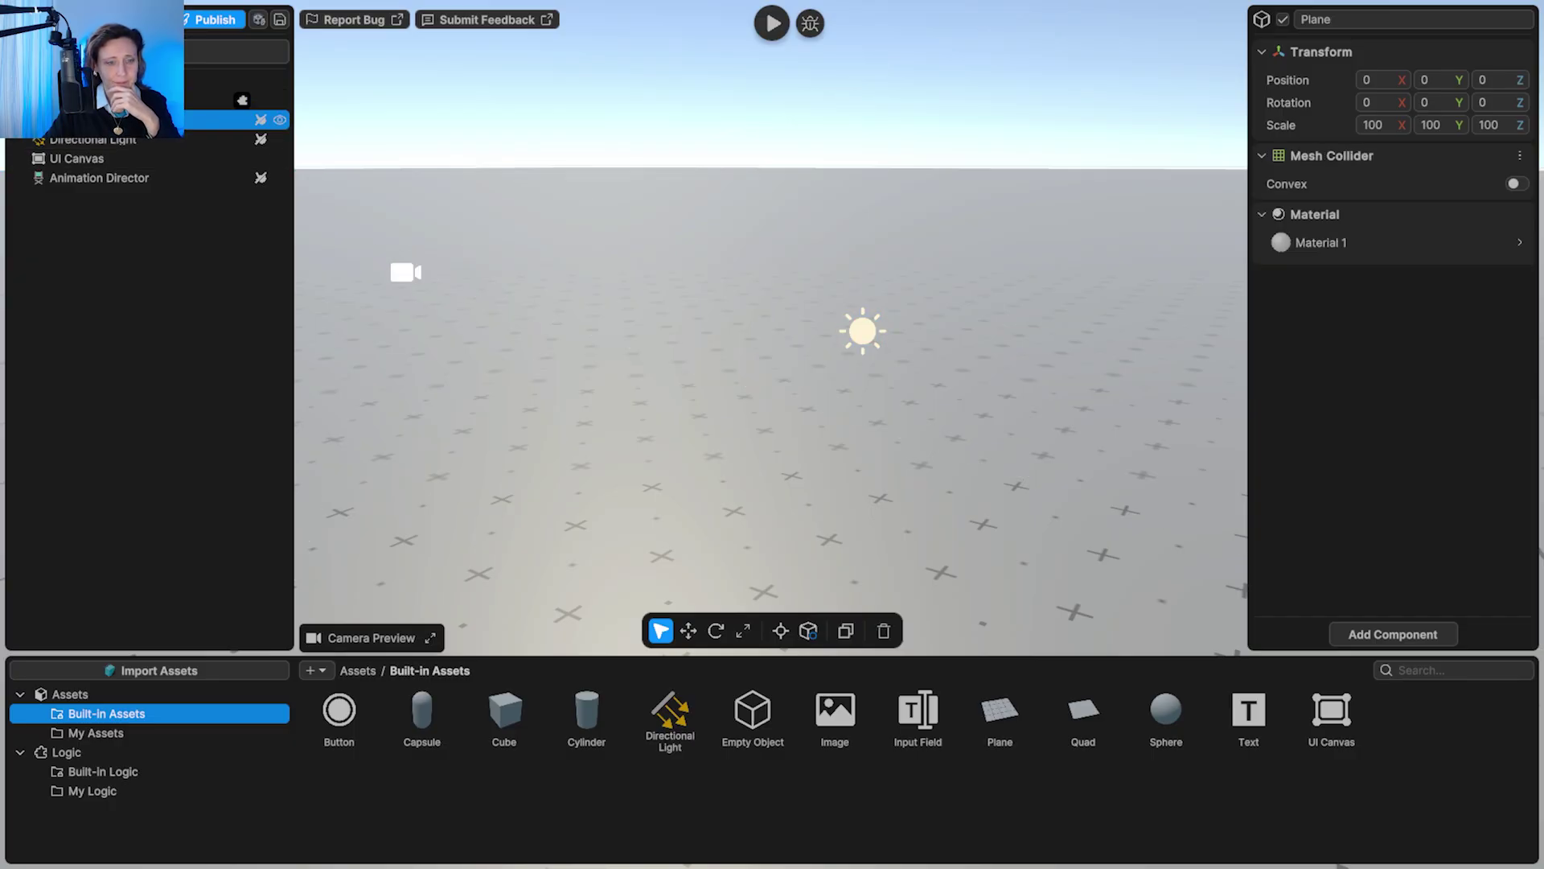
click(145, 139)
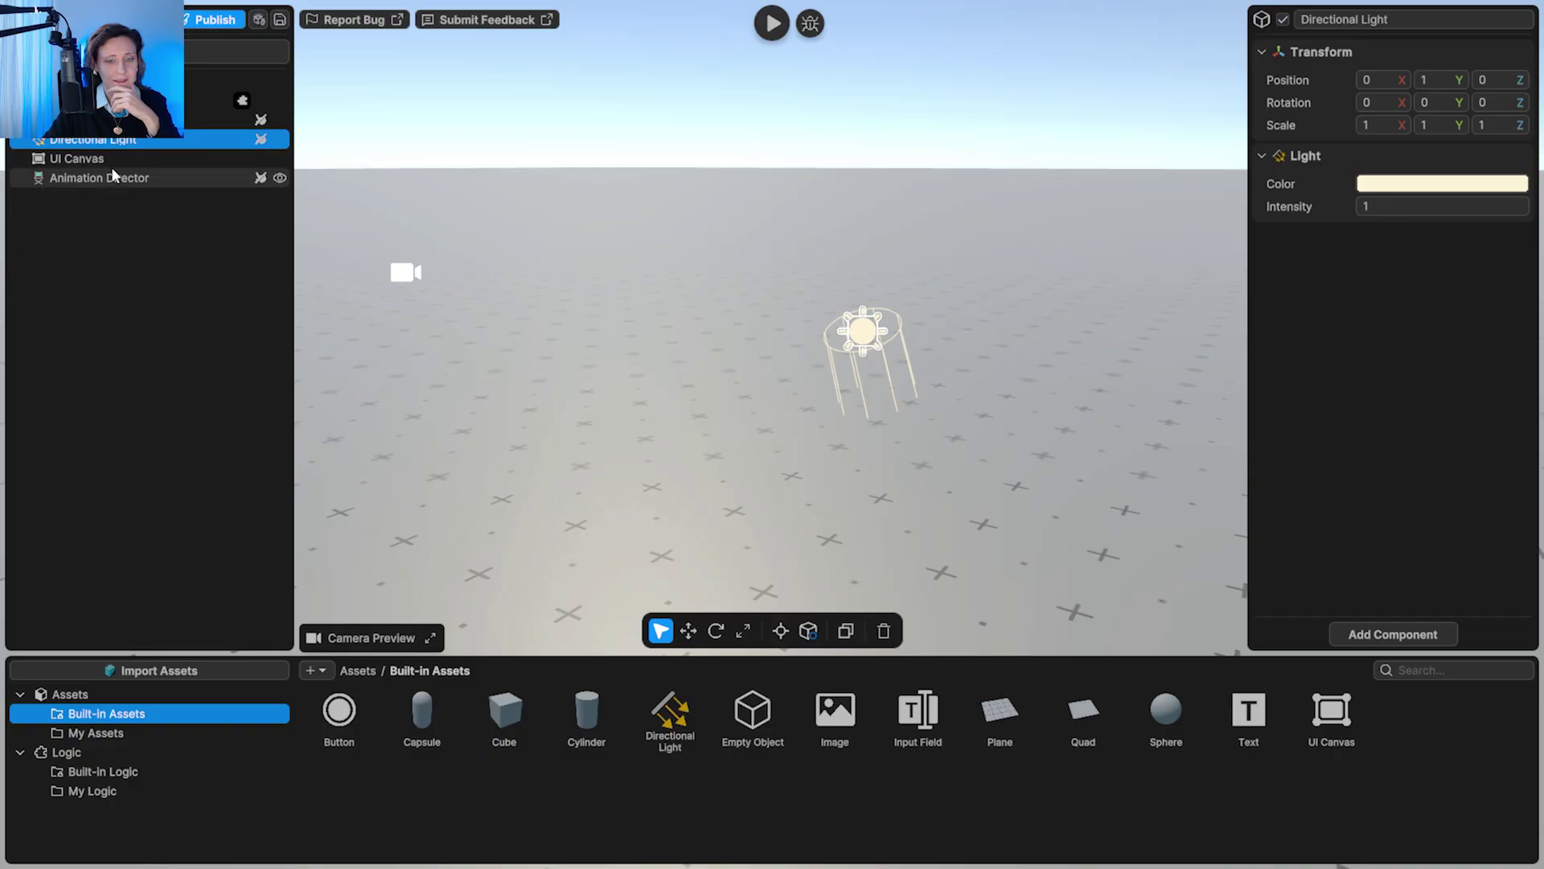
click(112, 158)
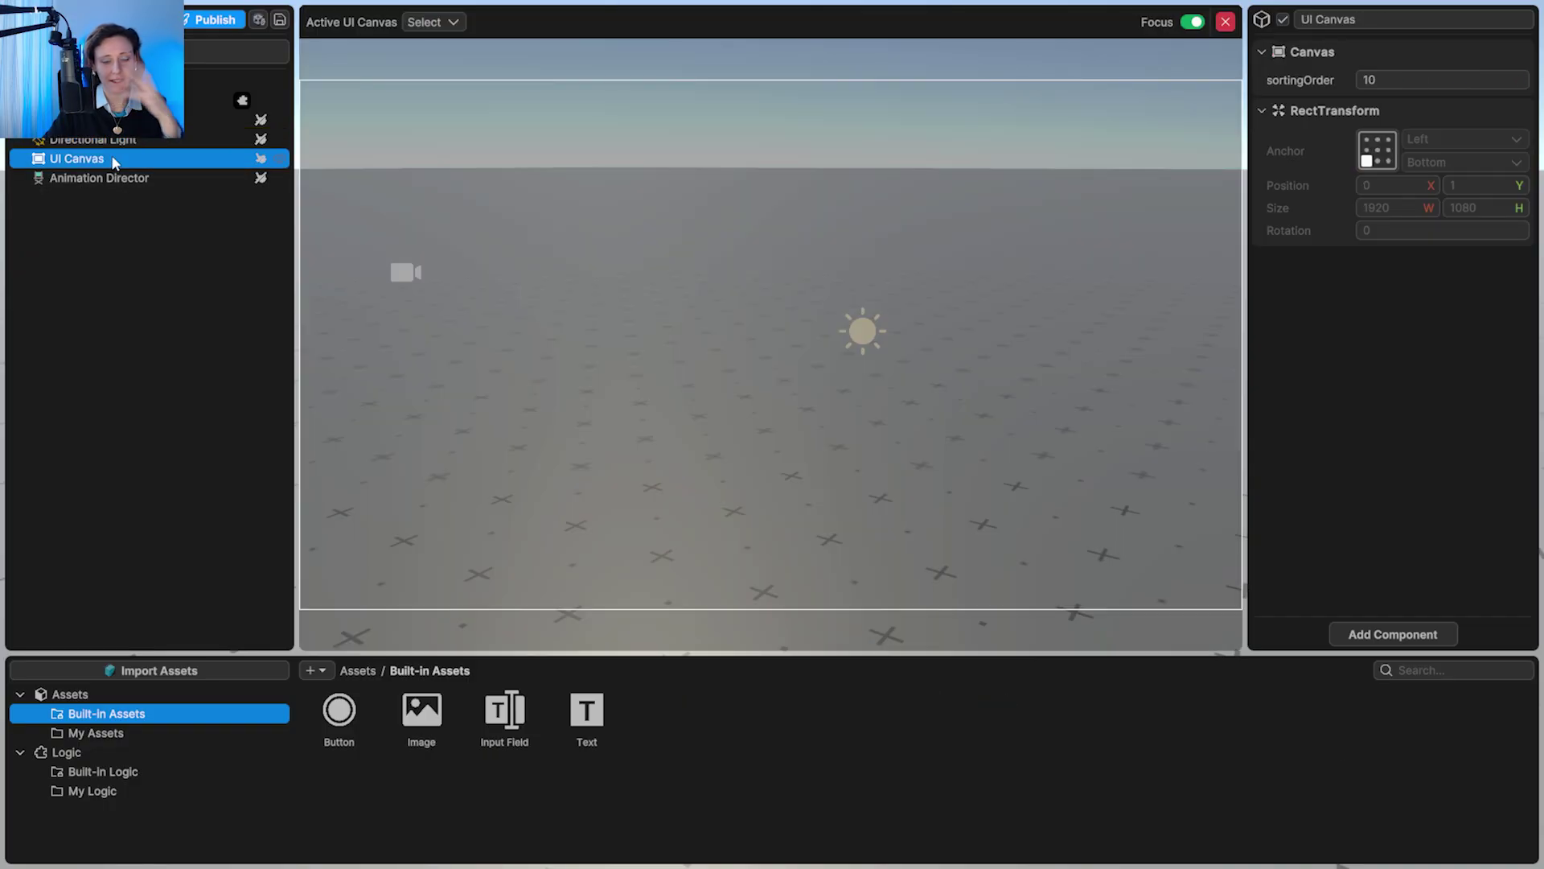
click(102, 179)
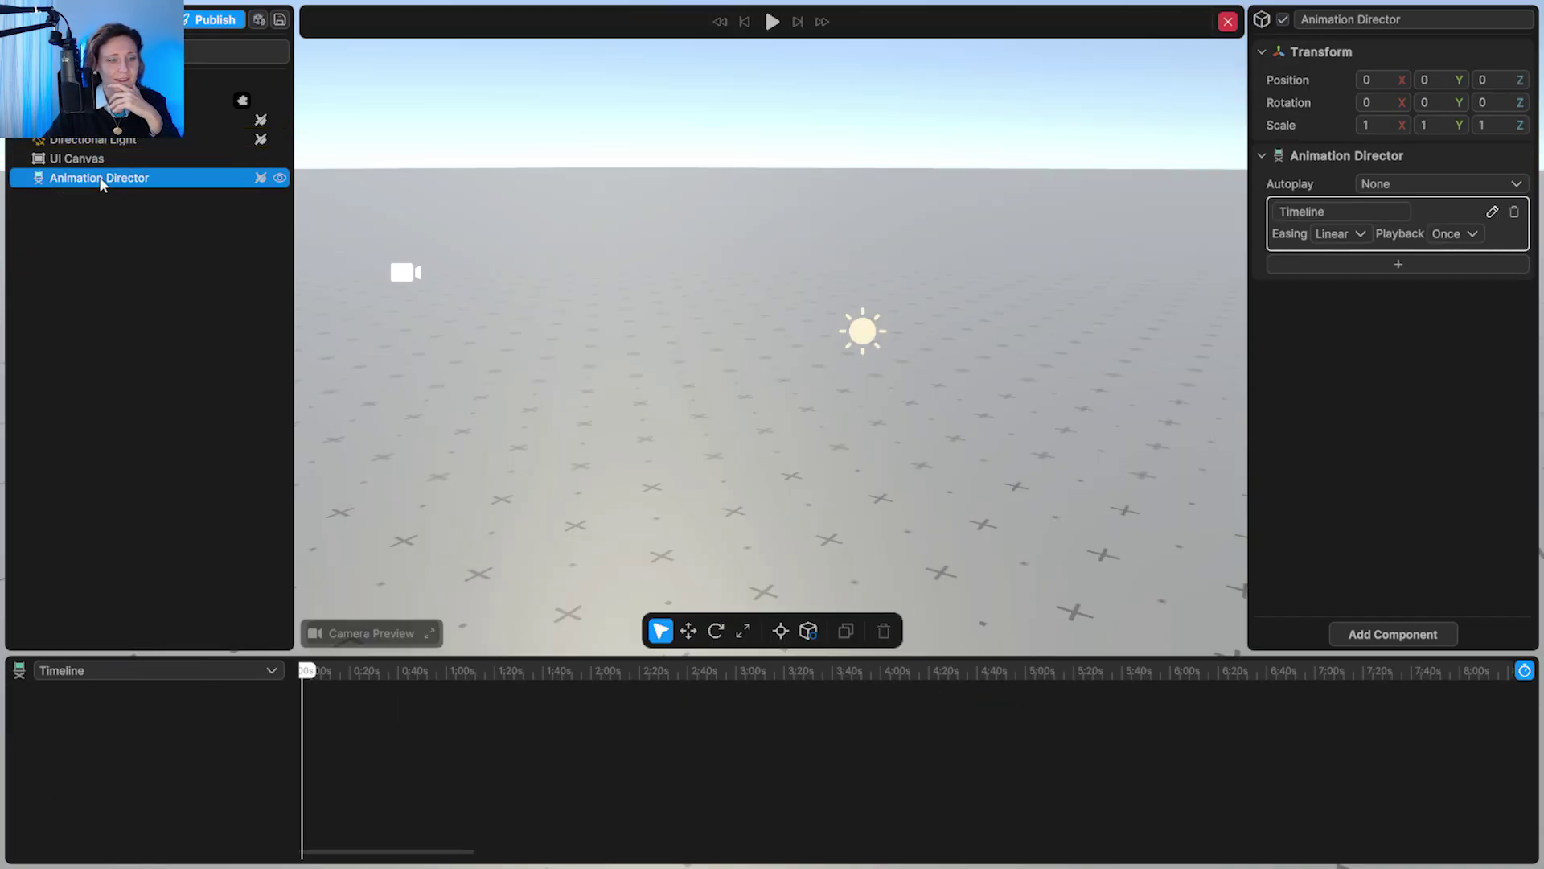
click(119, 101)
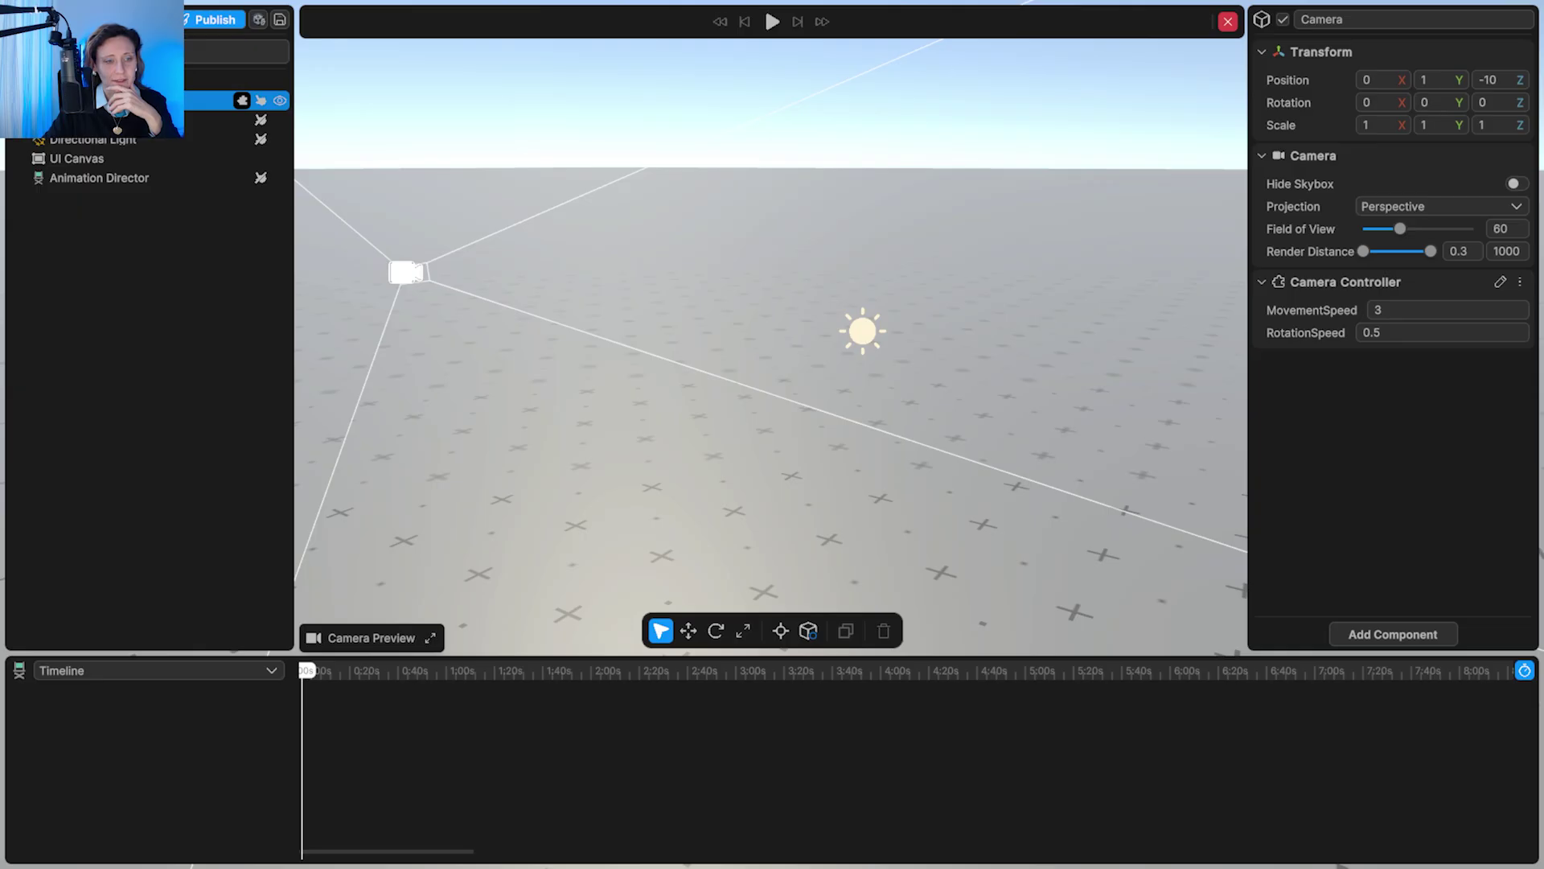
click(125, 120)
click(128, 142)
click(134, 157)
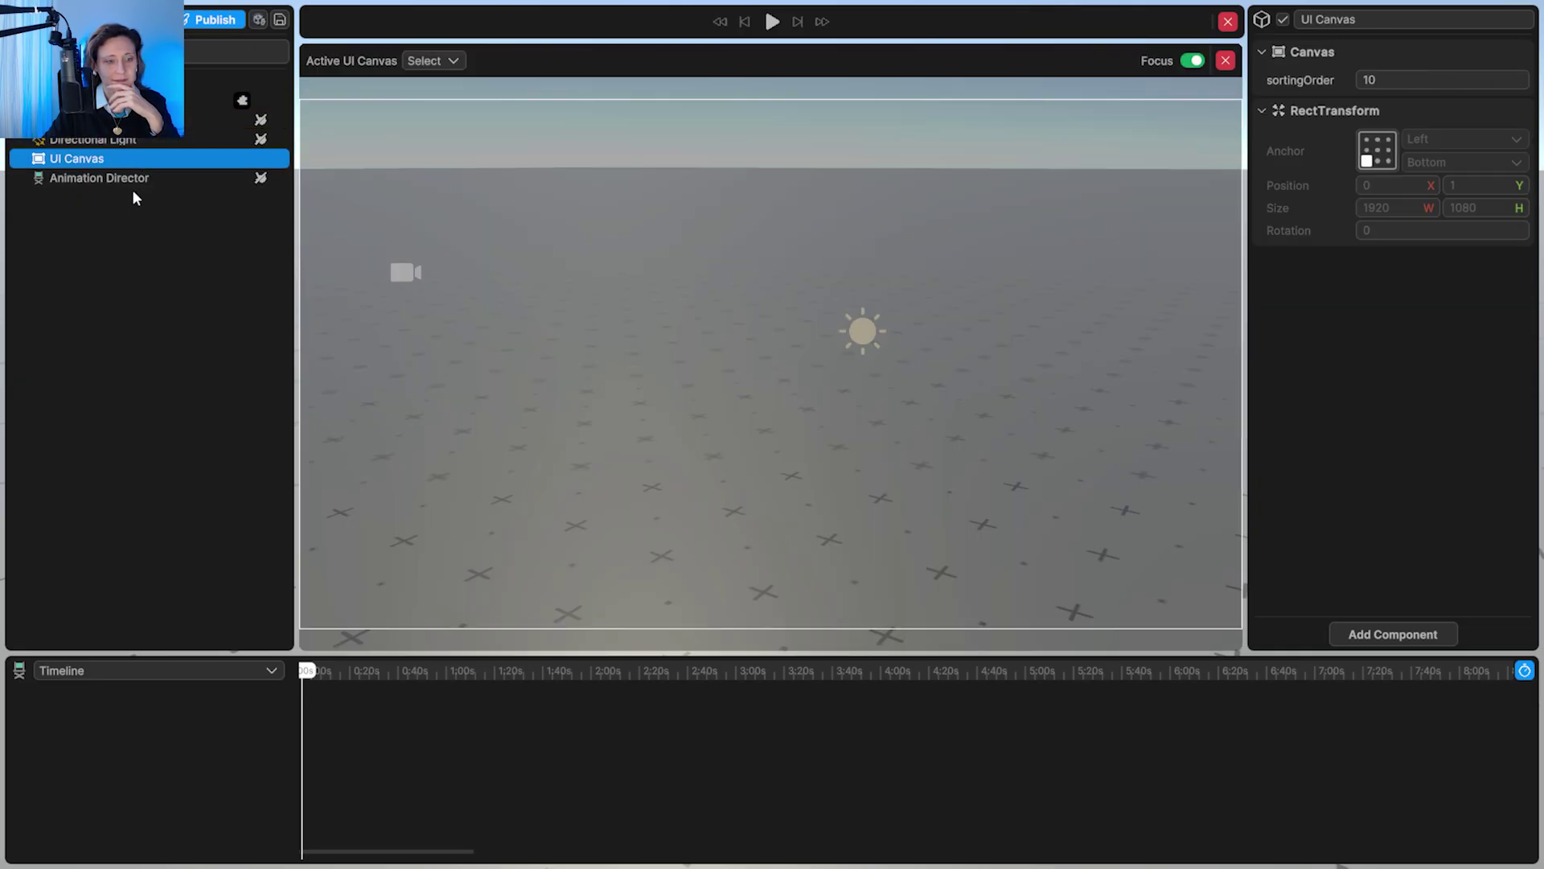
click(168, 680)
click(164, 678)
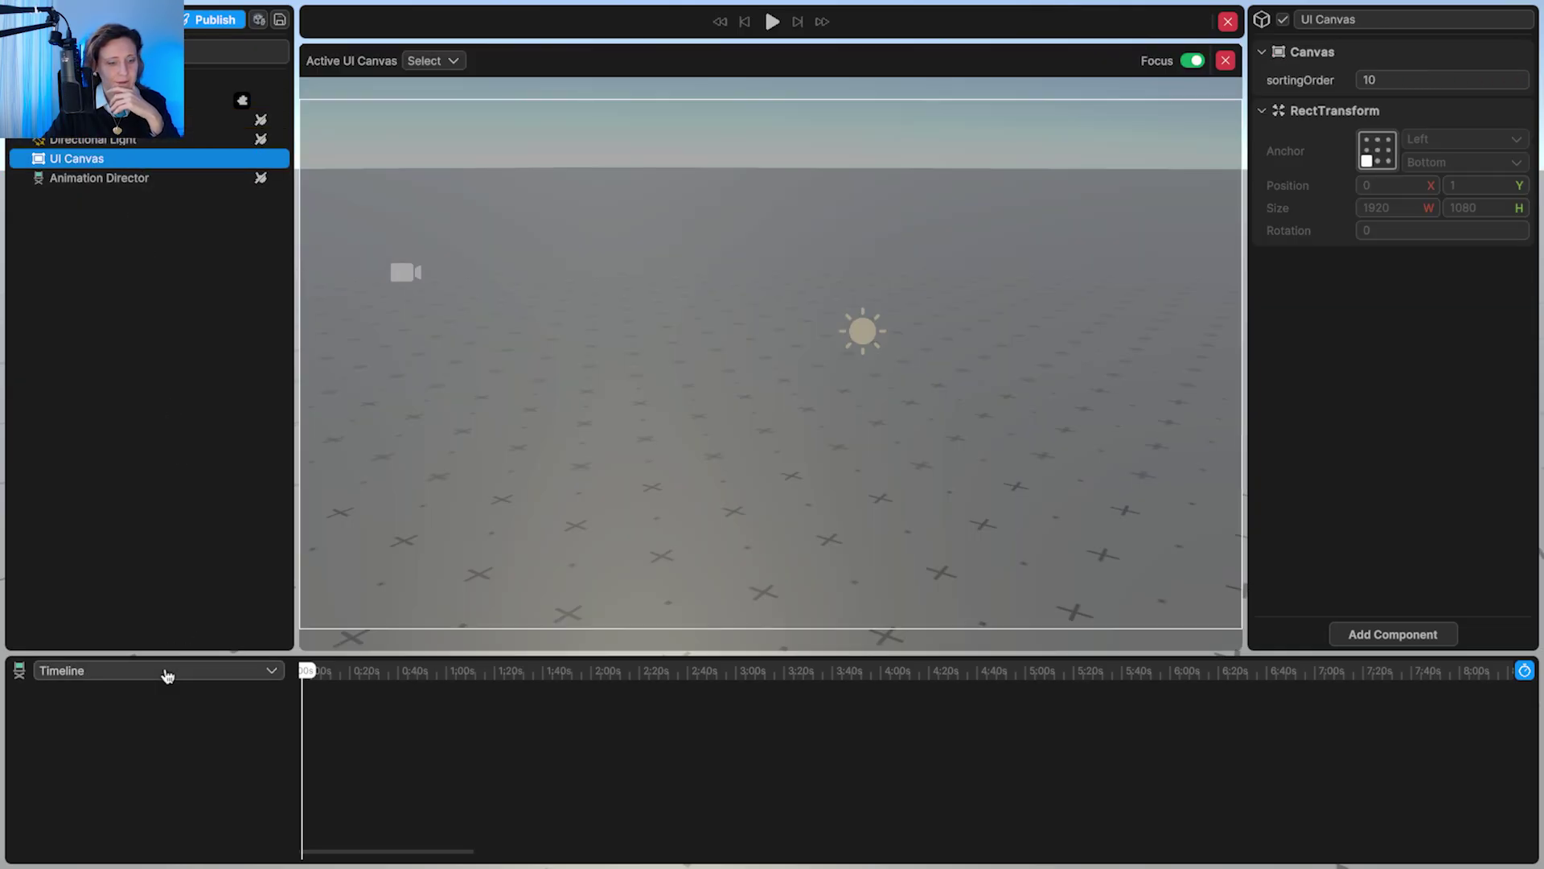
click(163, 675)
click(162, 472)
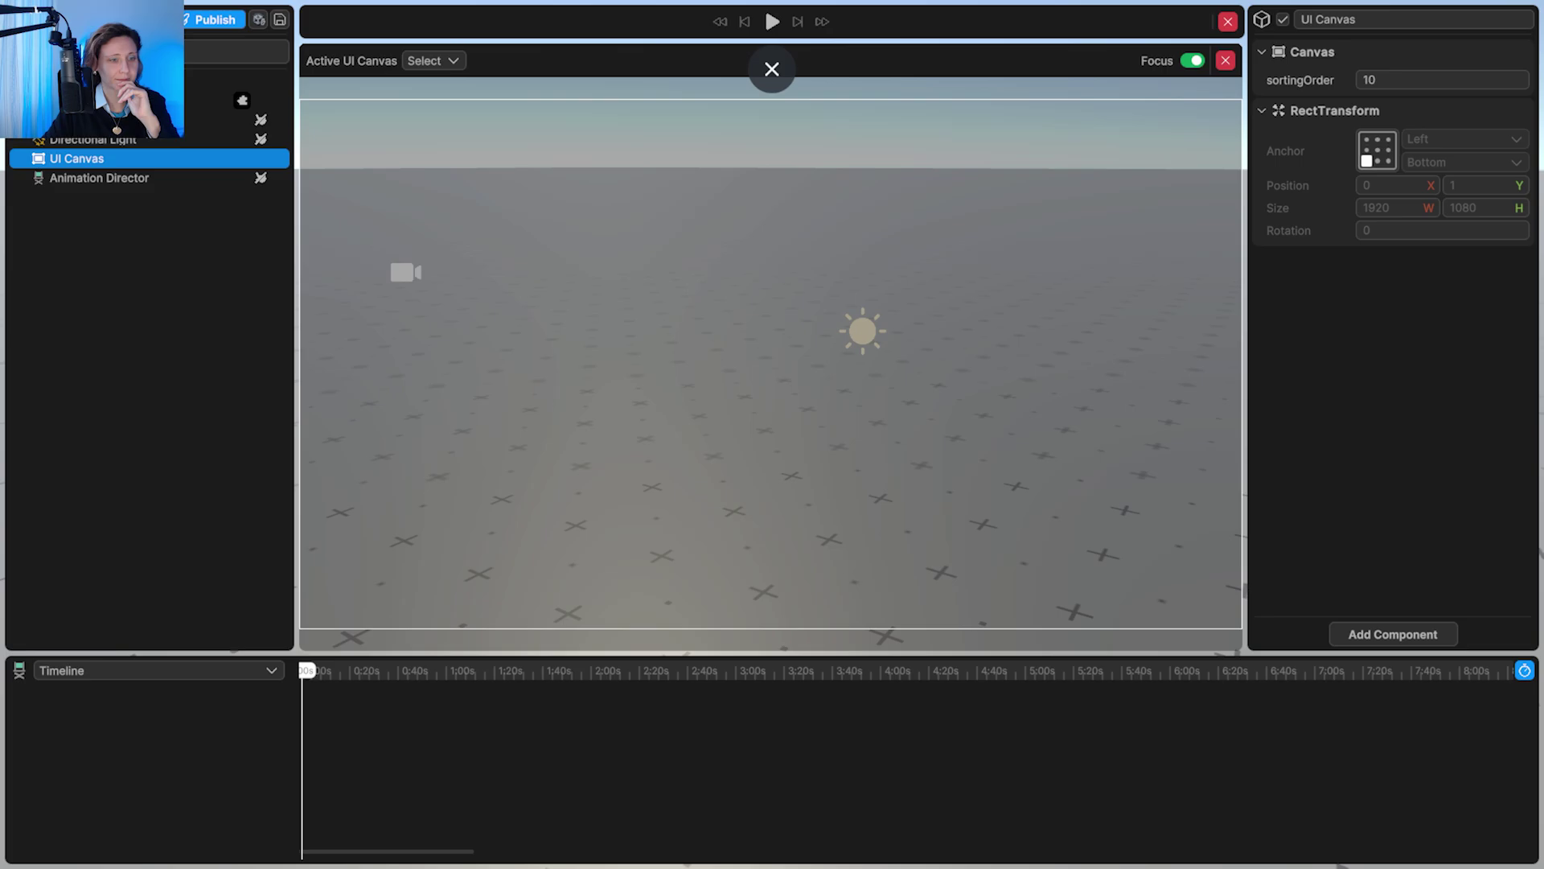
click(111, 529)
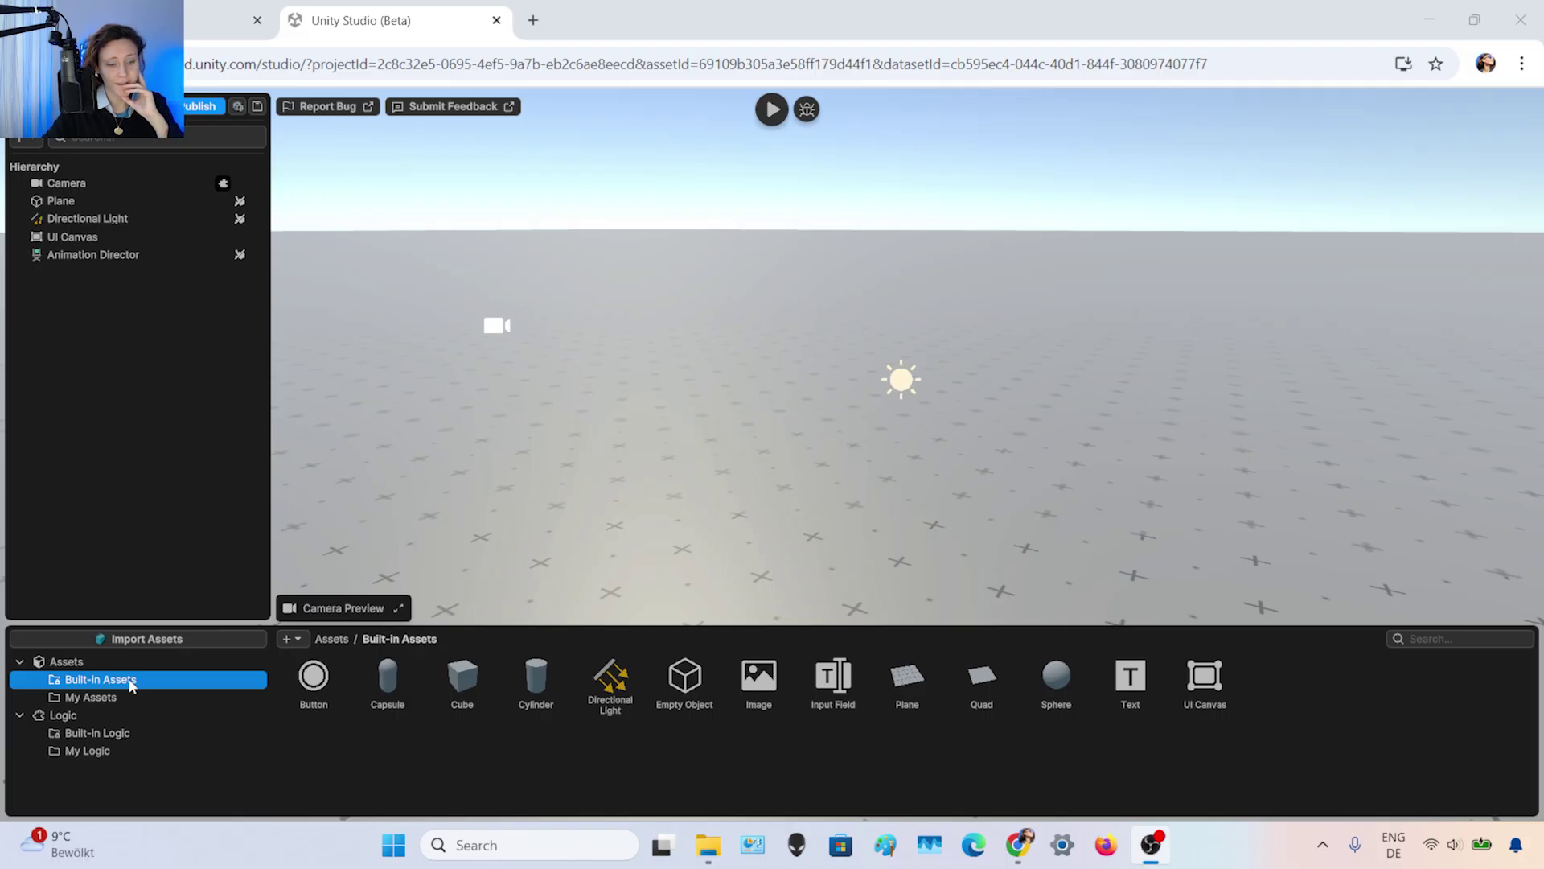
- Place a cube from the built-in assets in the scene at about X 0.6, Z -3.73
click(132, 686)
drag(462, 682, 689, 395)
scroll(689, 394, up, 5)
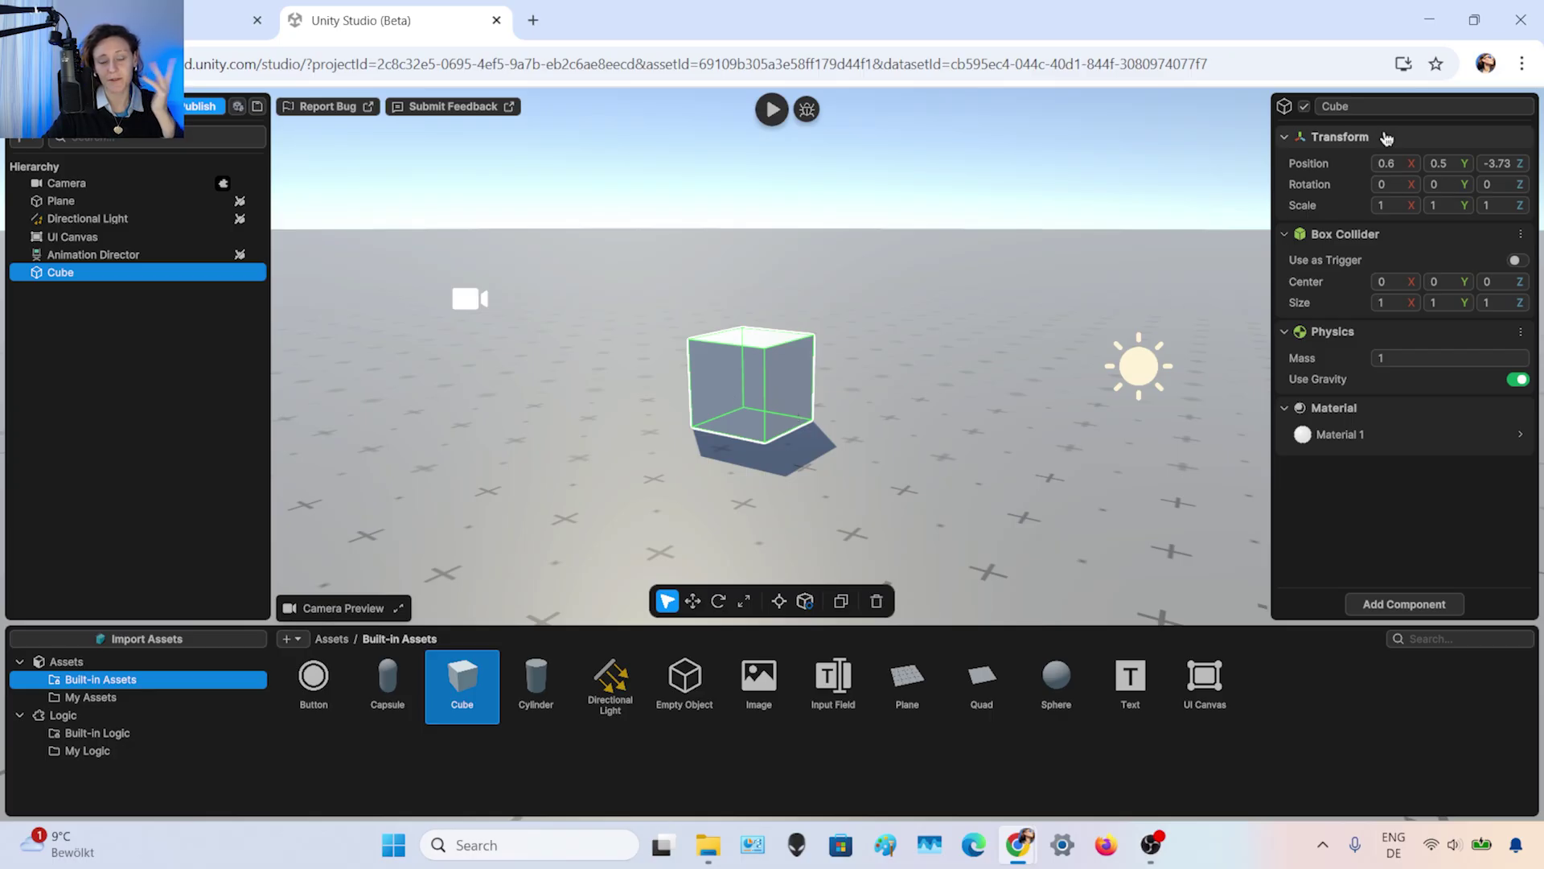
- Set the cube's position to X 1 and Z 1
click(1392, 162)
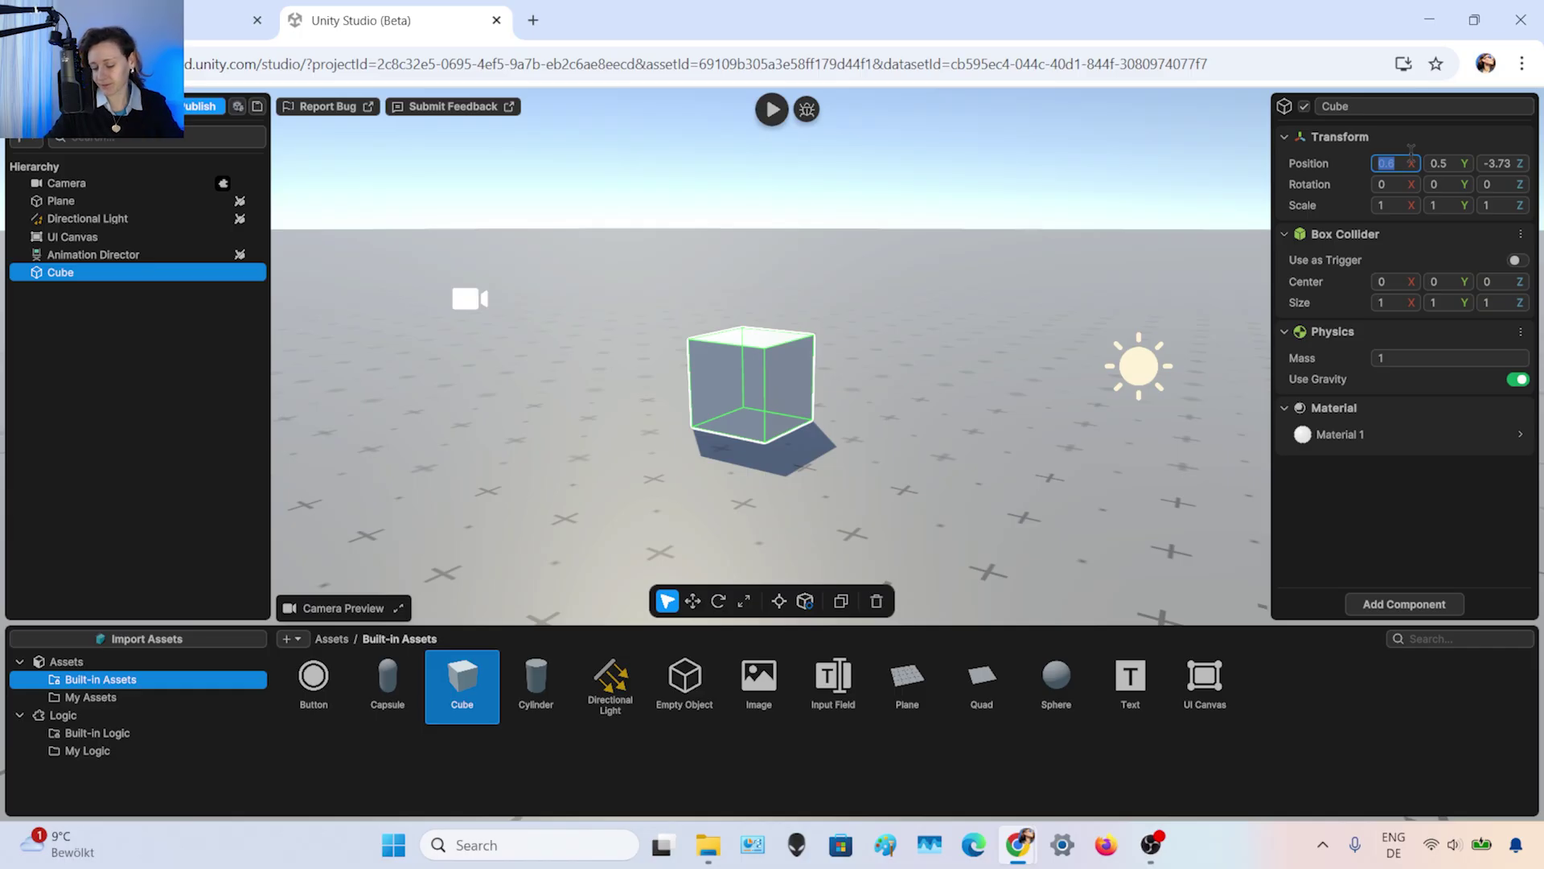
key(Return)
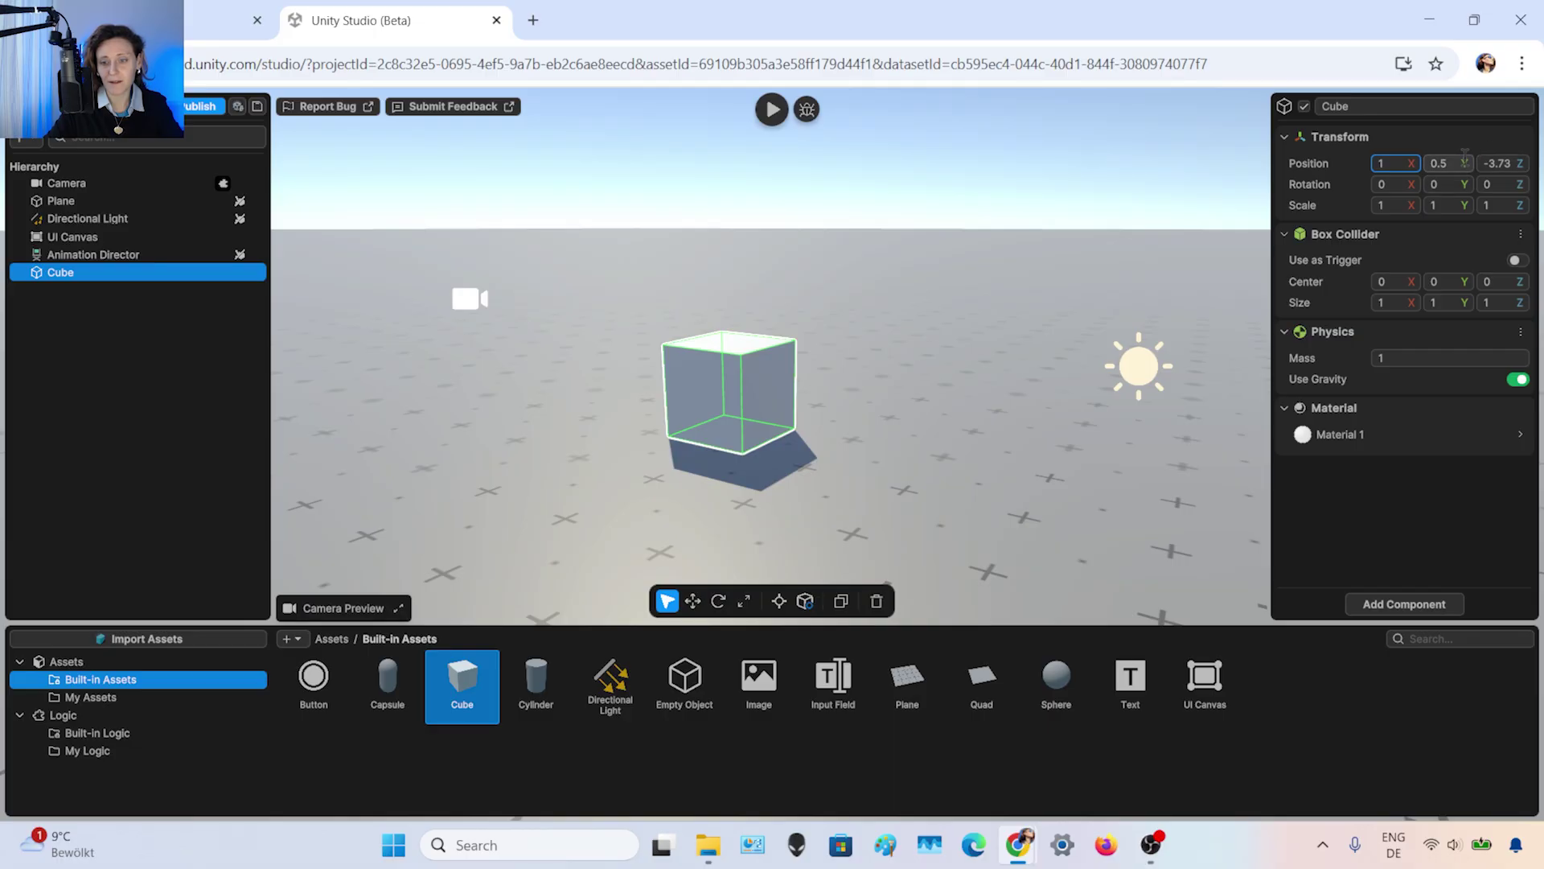
click(1501, 163)
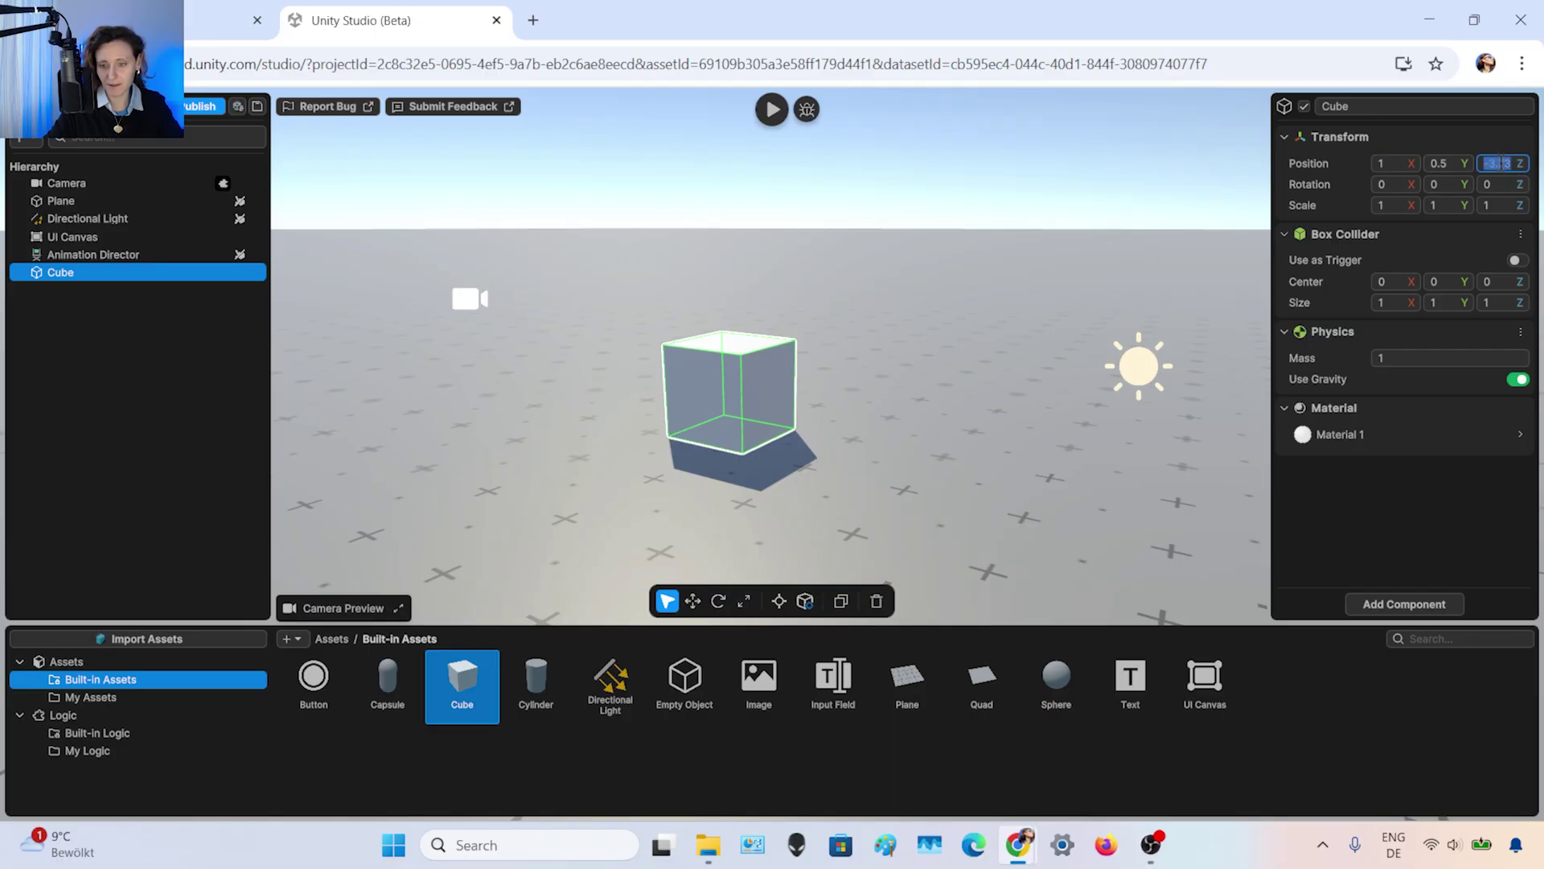
text(1)
double_click(1263, 449)
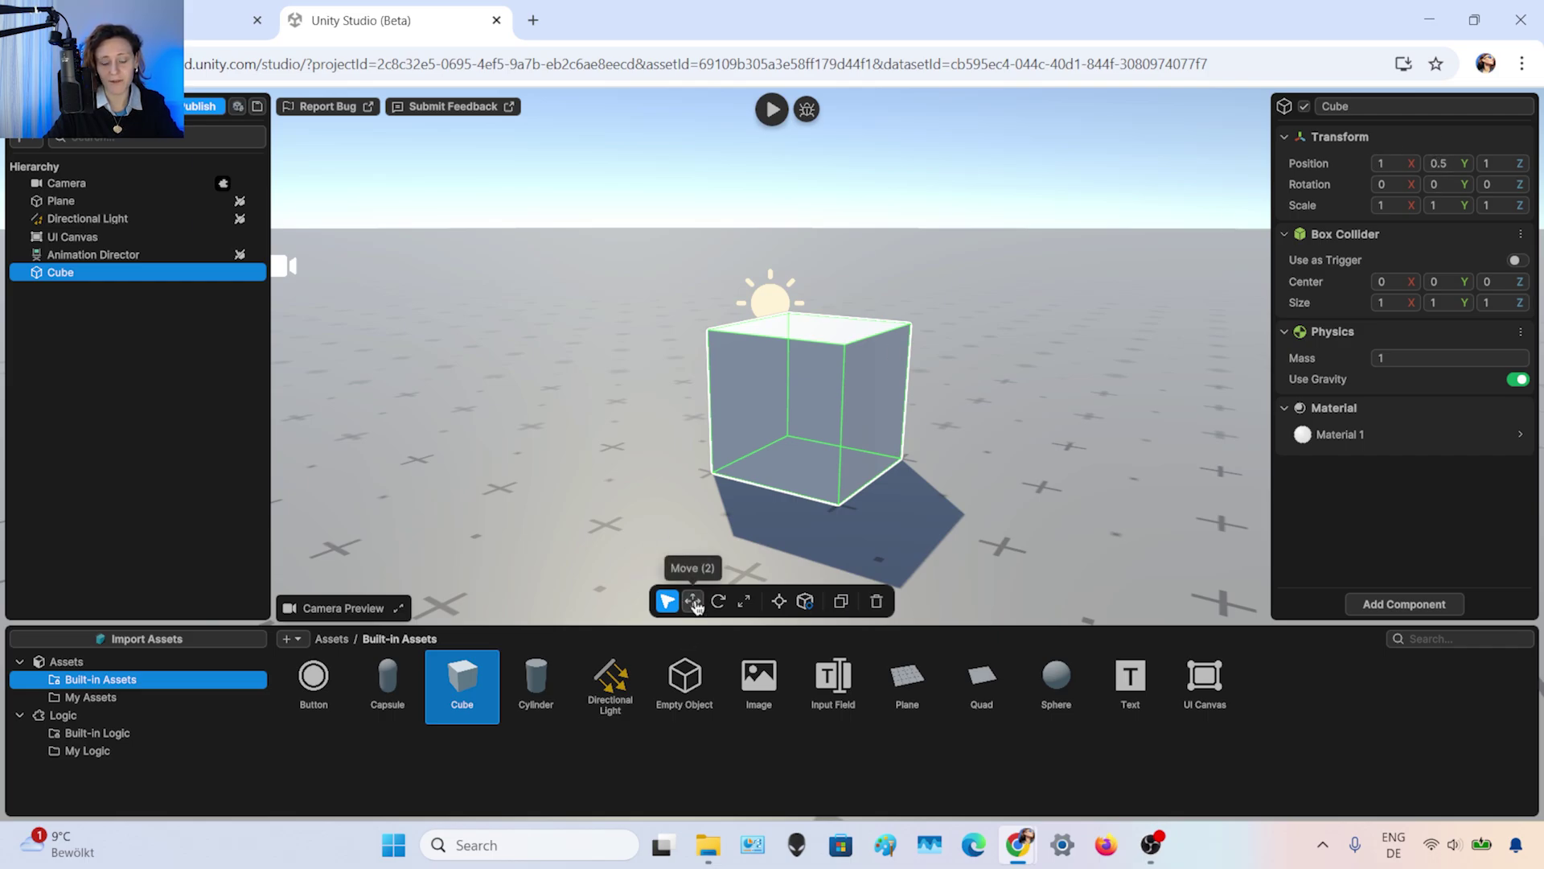
- Move the cube to about X 0.82, Z 0.02 and rotate it about 27.6° around the Y axis
click(694, 602)
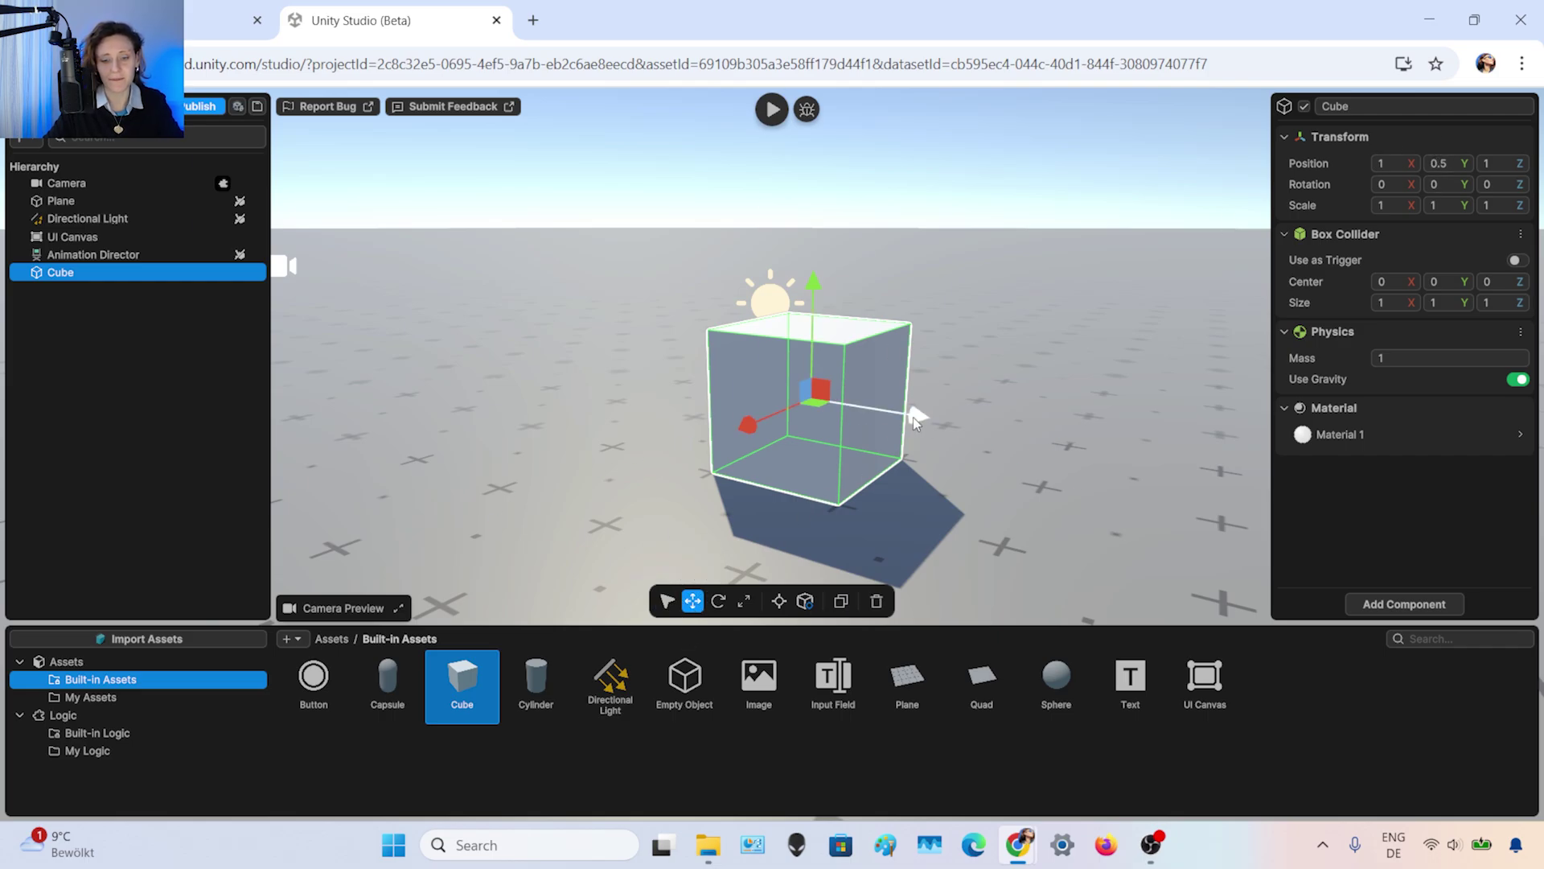
drag(916, 418, 796, 398)
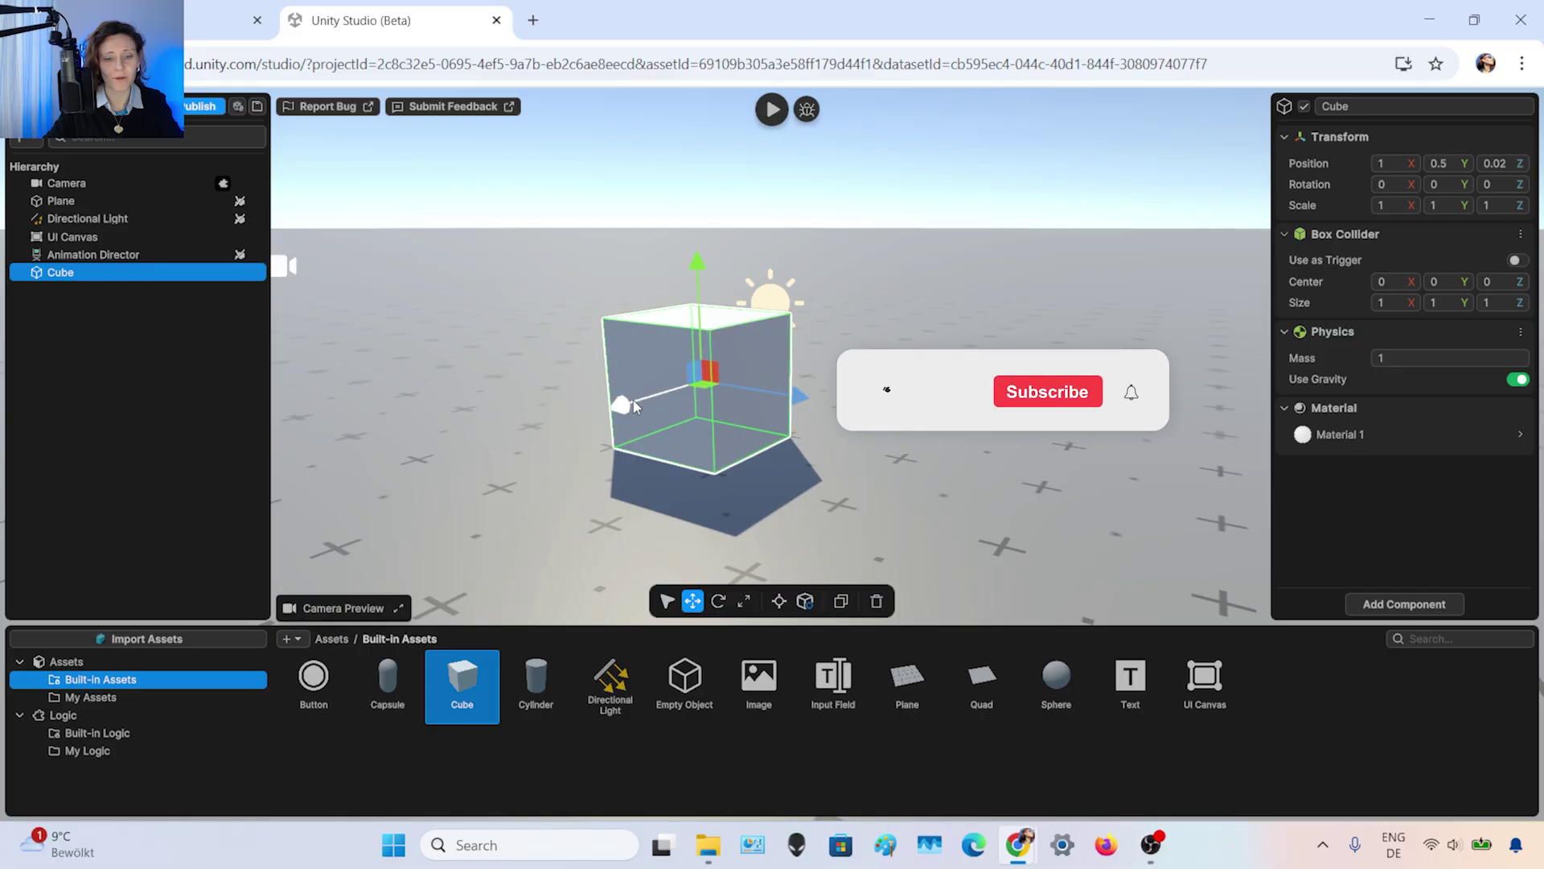
drag(600, 394, 893, 515)
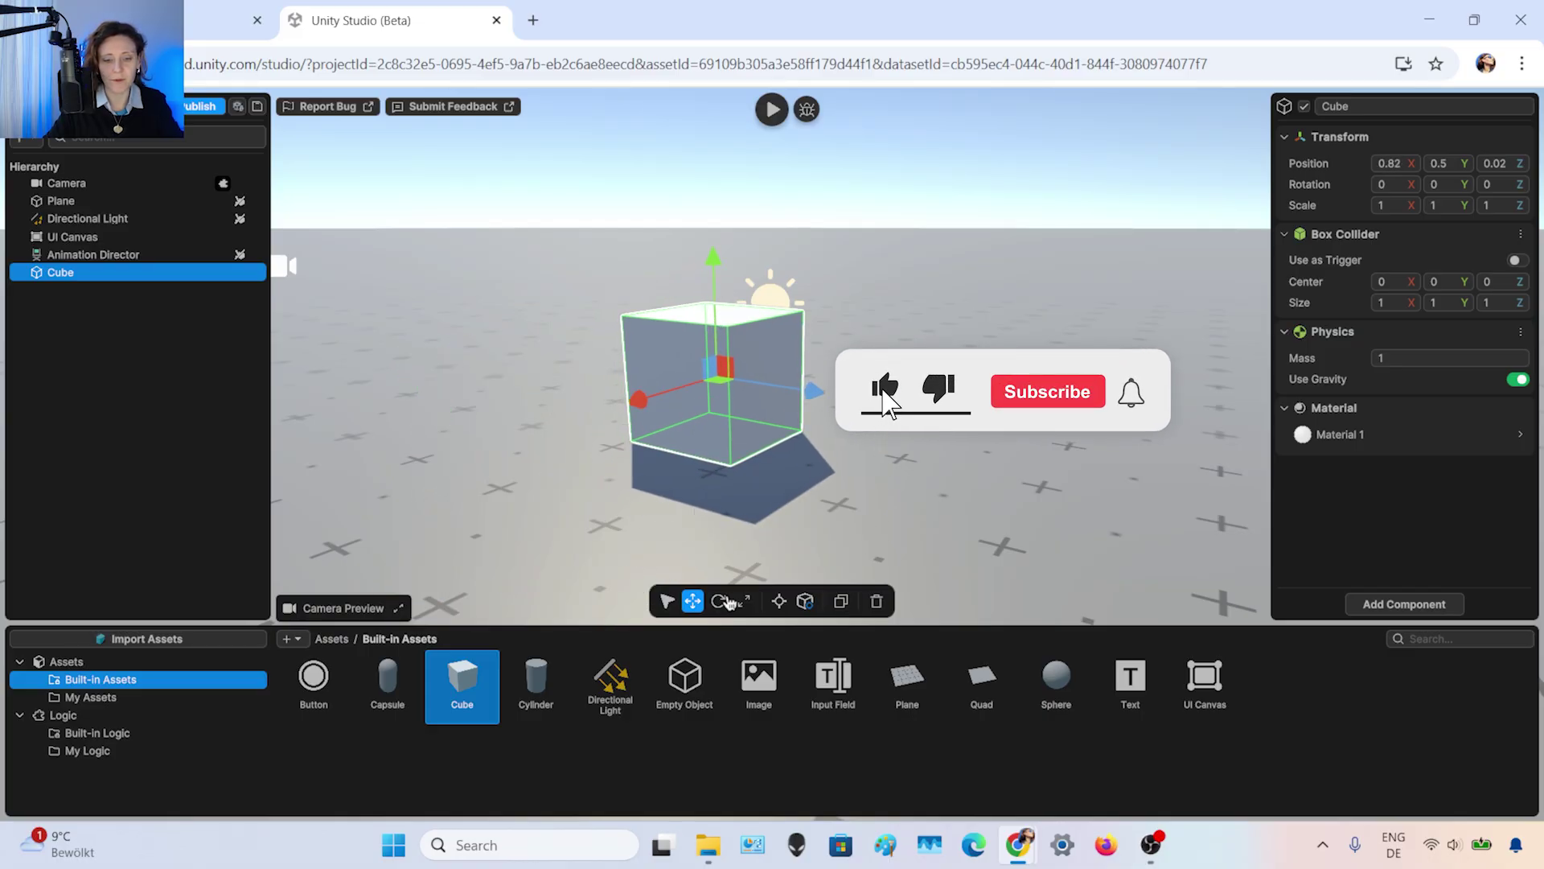
click(719, 601)
mouse_move(708, 405)
mouse_down()
mouse_move(583, 394)
mouse_move(680, 402)
mouse_up()
- Stretch the cube to a scale of about 2.22 on Y and 2.43 on Z
click(744, 601)
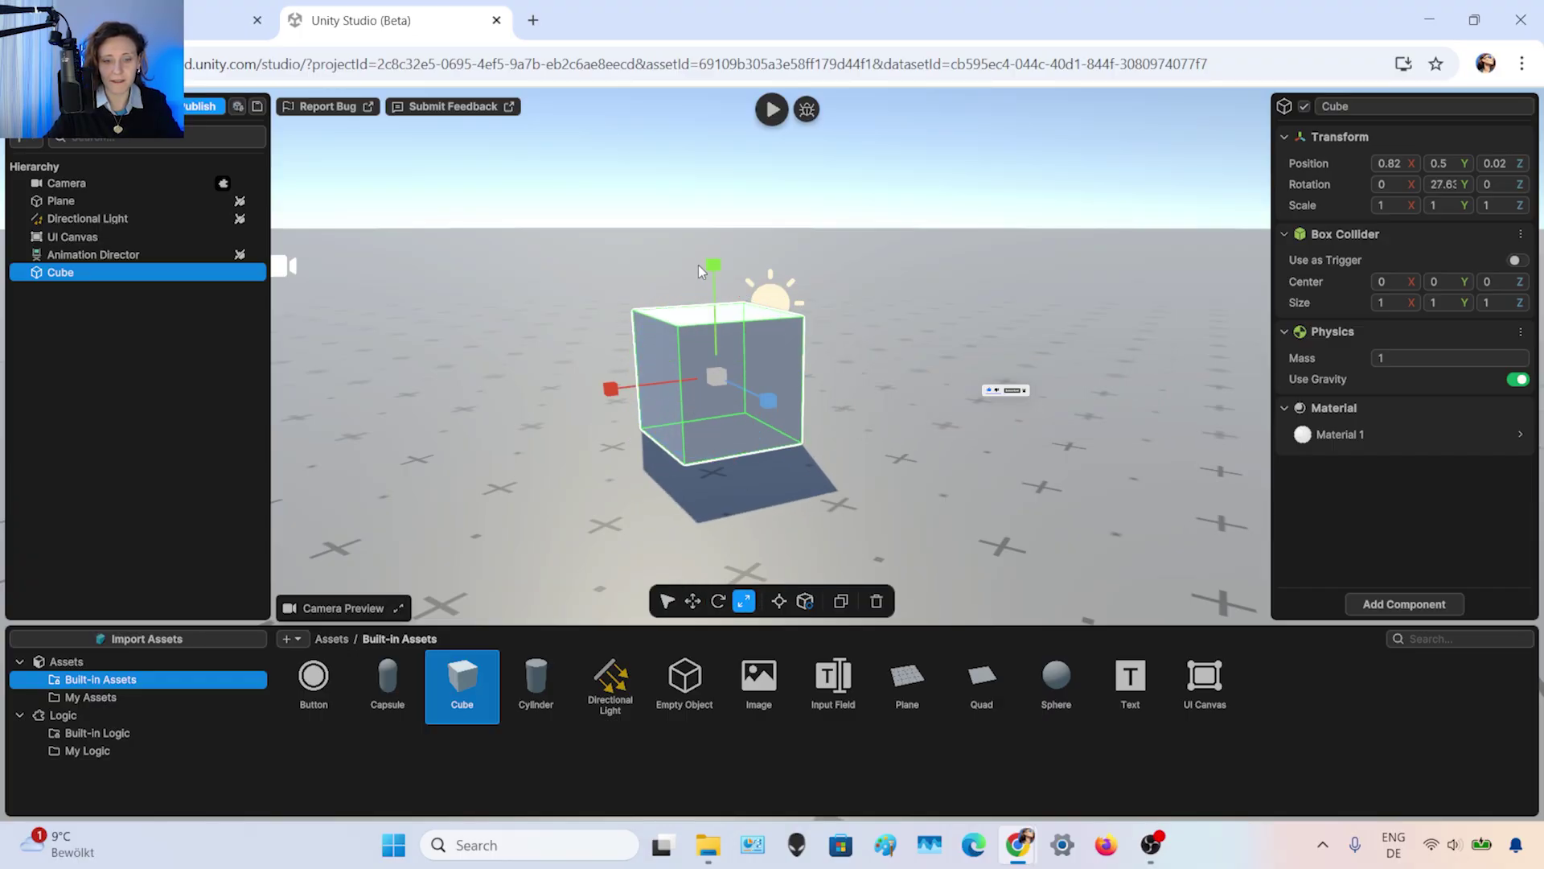
drag(713, 266, 713, 185)
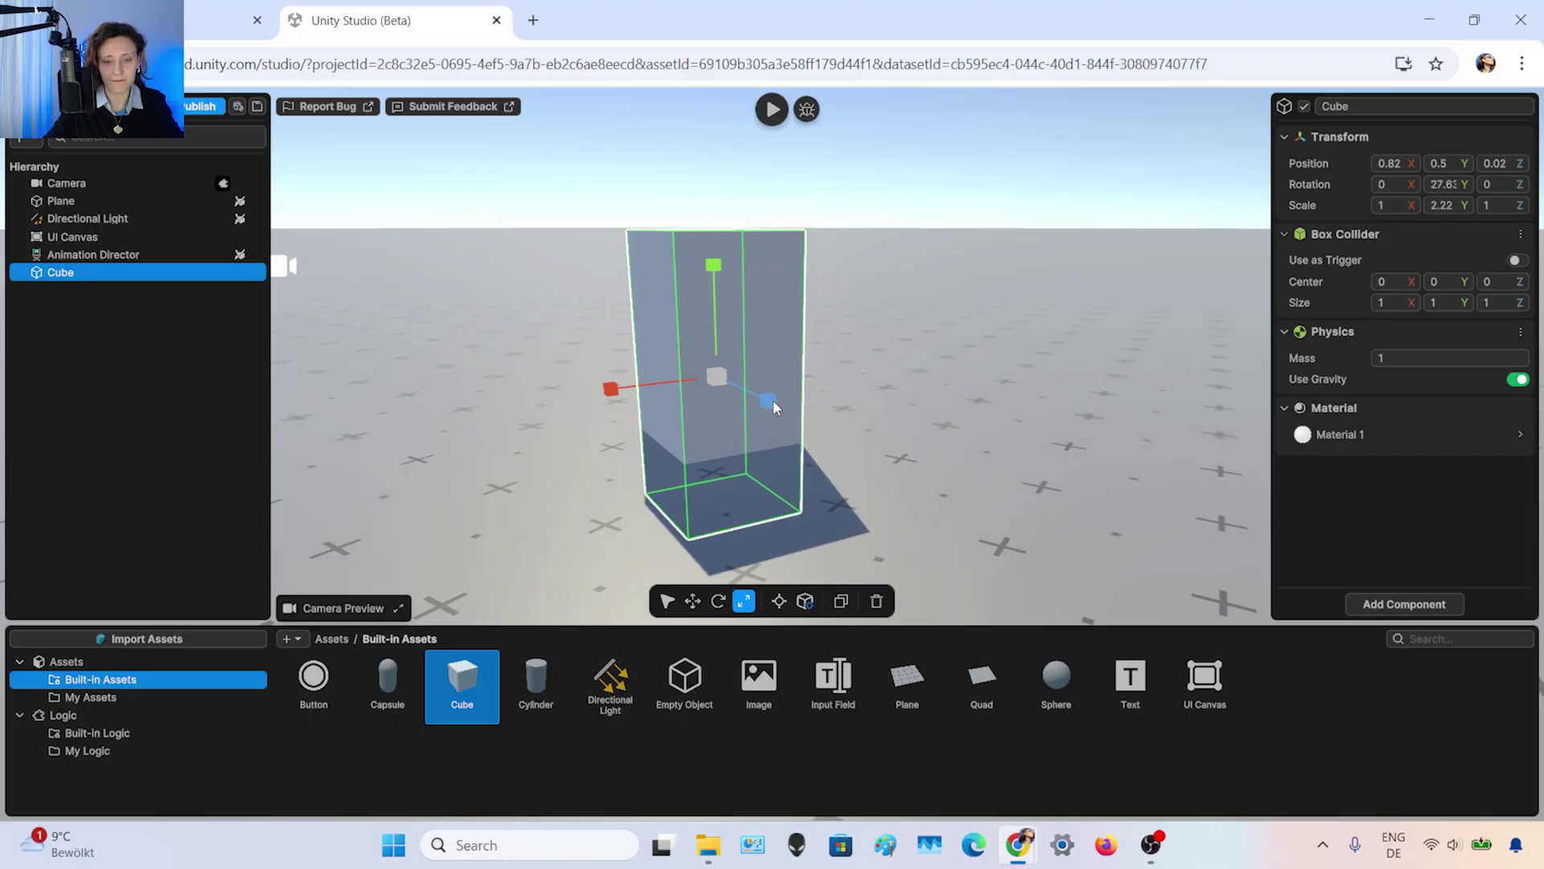
drag(775, 403, 901, 450)
scroll(932, 346, down, 1)
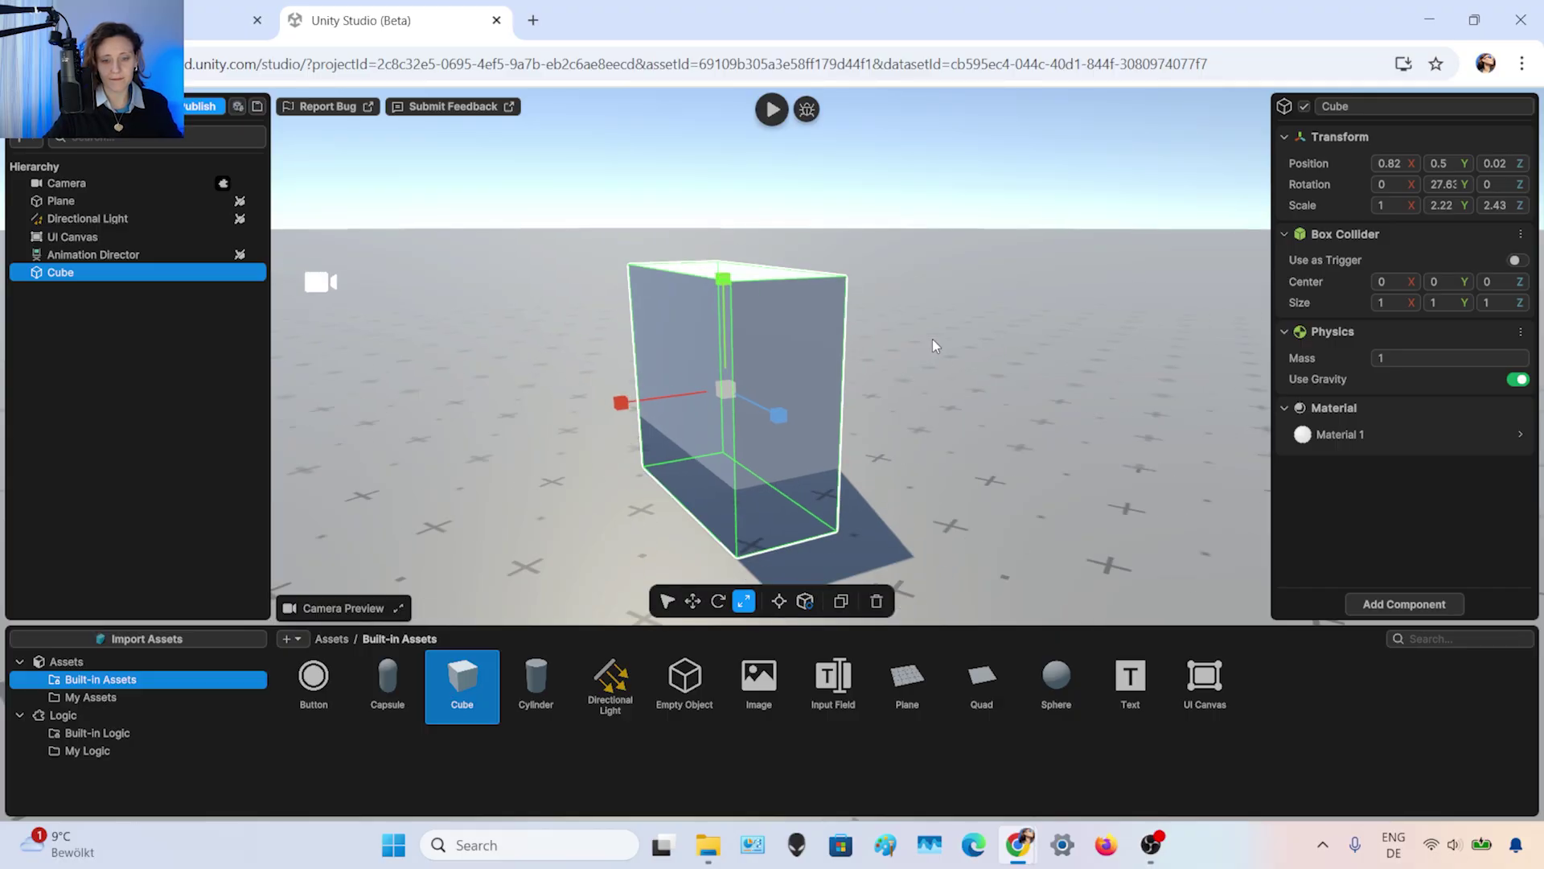
- Set the cube's Y rotation to 60 and its Y and Z scale to 1
click(1012, 336)
click(762, 330)
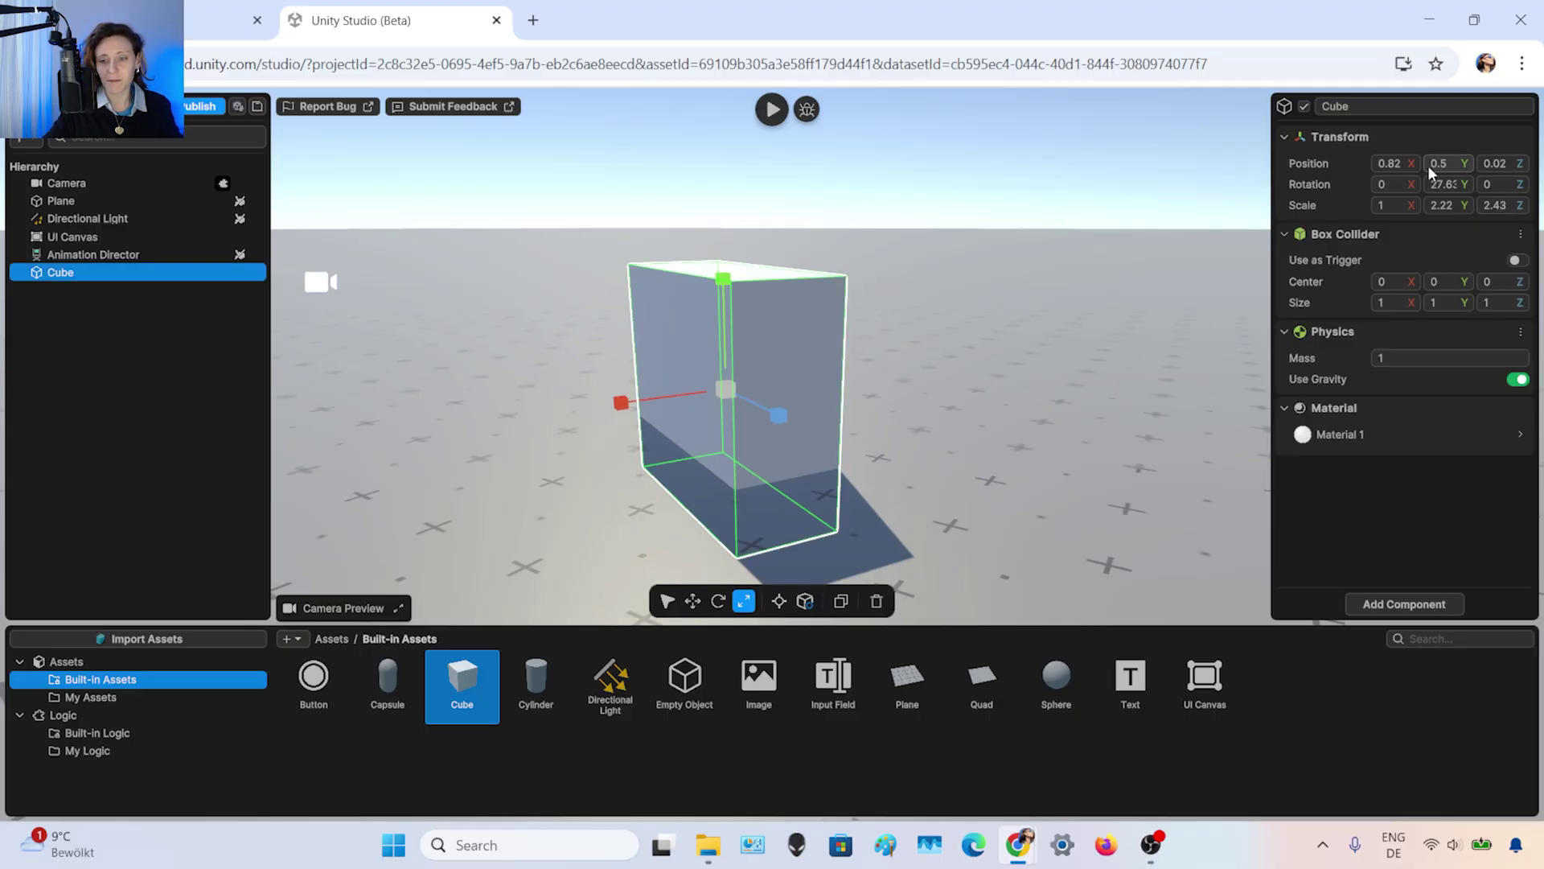
click(1392, 185)
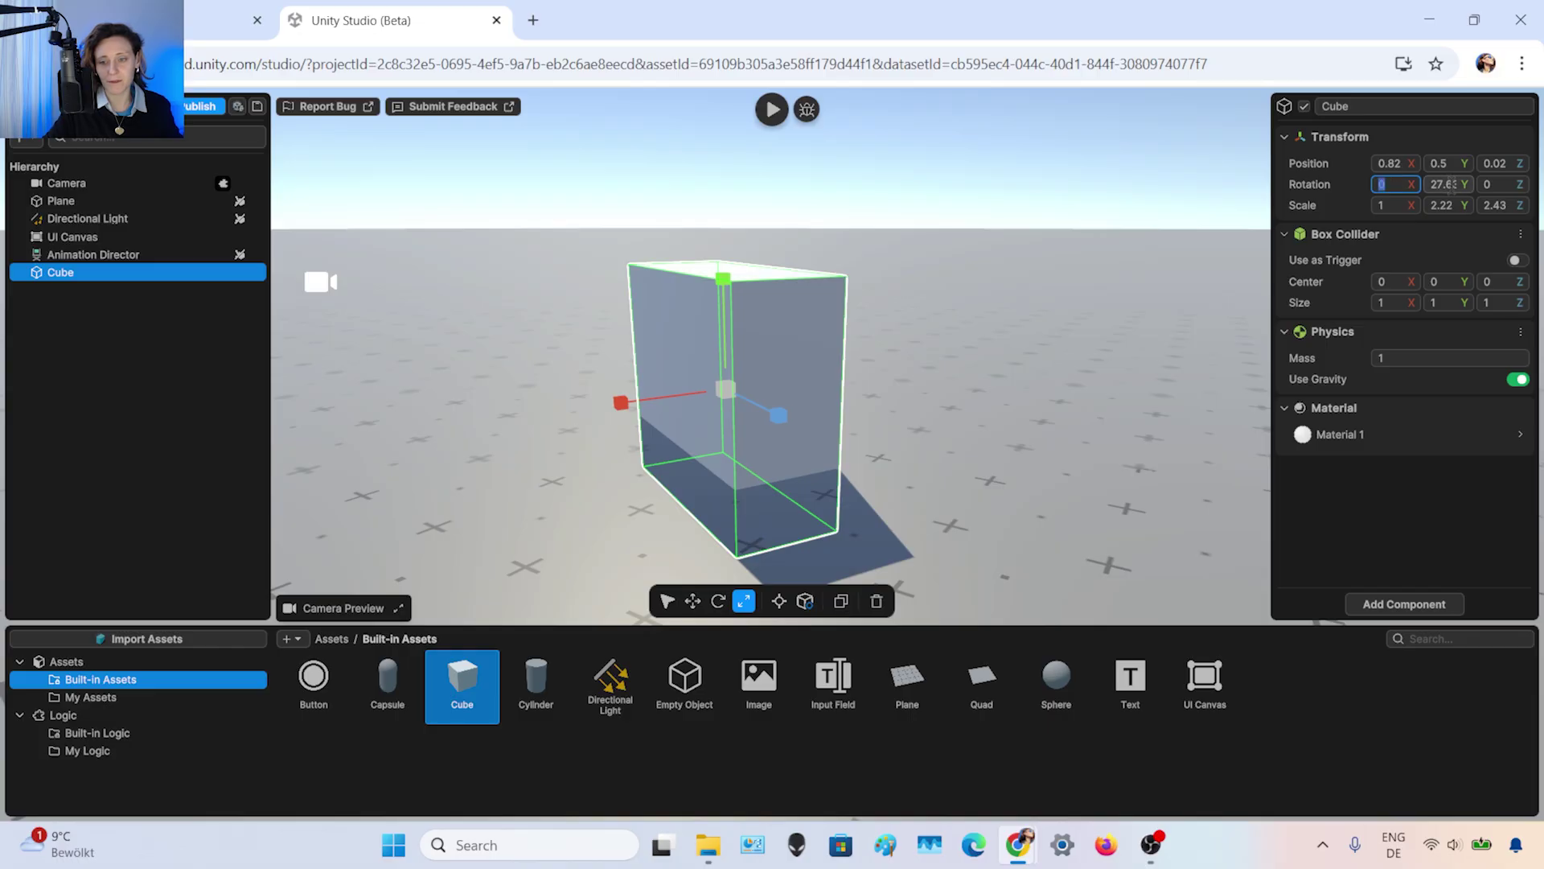
click(1453, 184)
text(60)
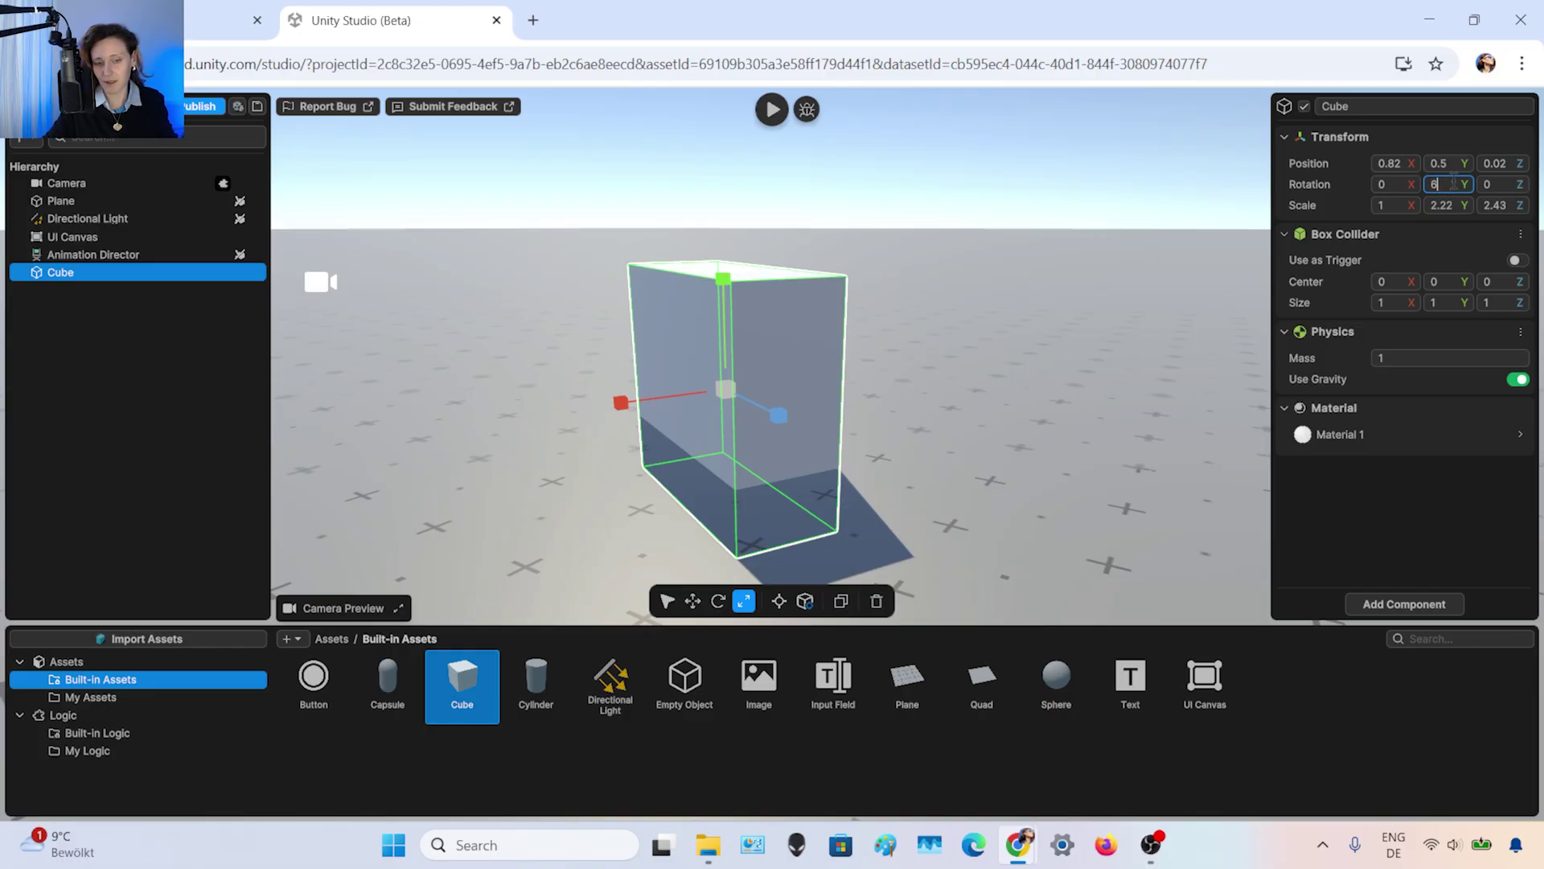
click(1444, 206)
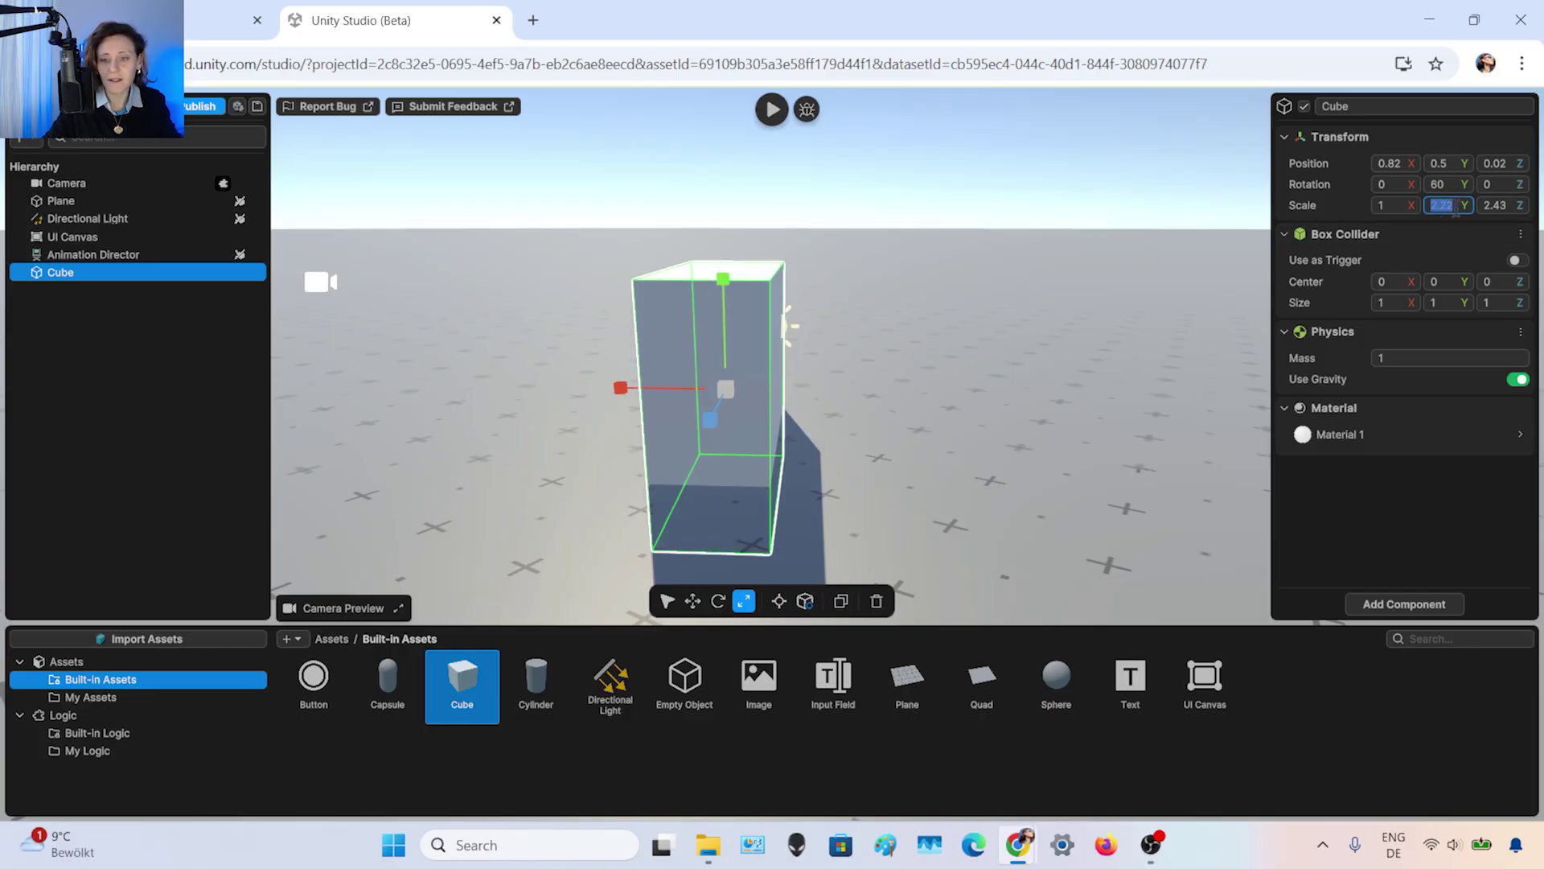
text(1)
click(1498, 205)
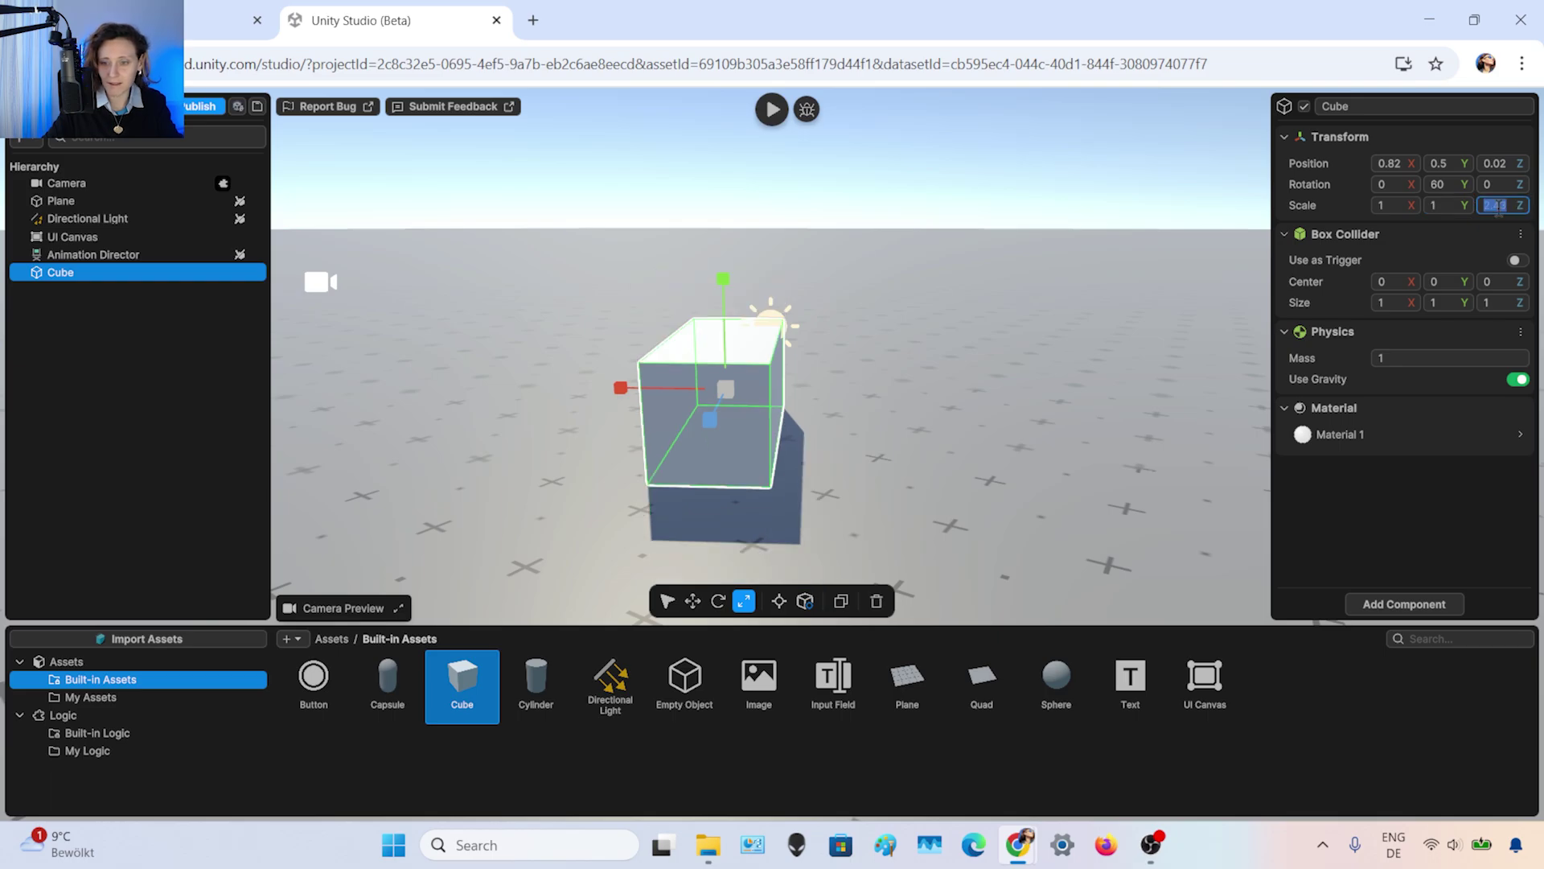
text(1)
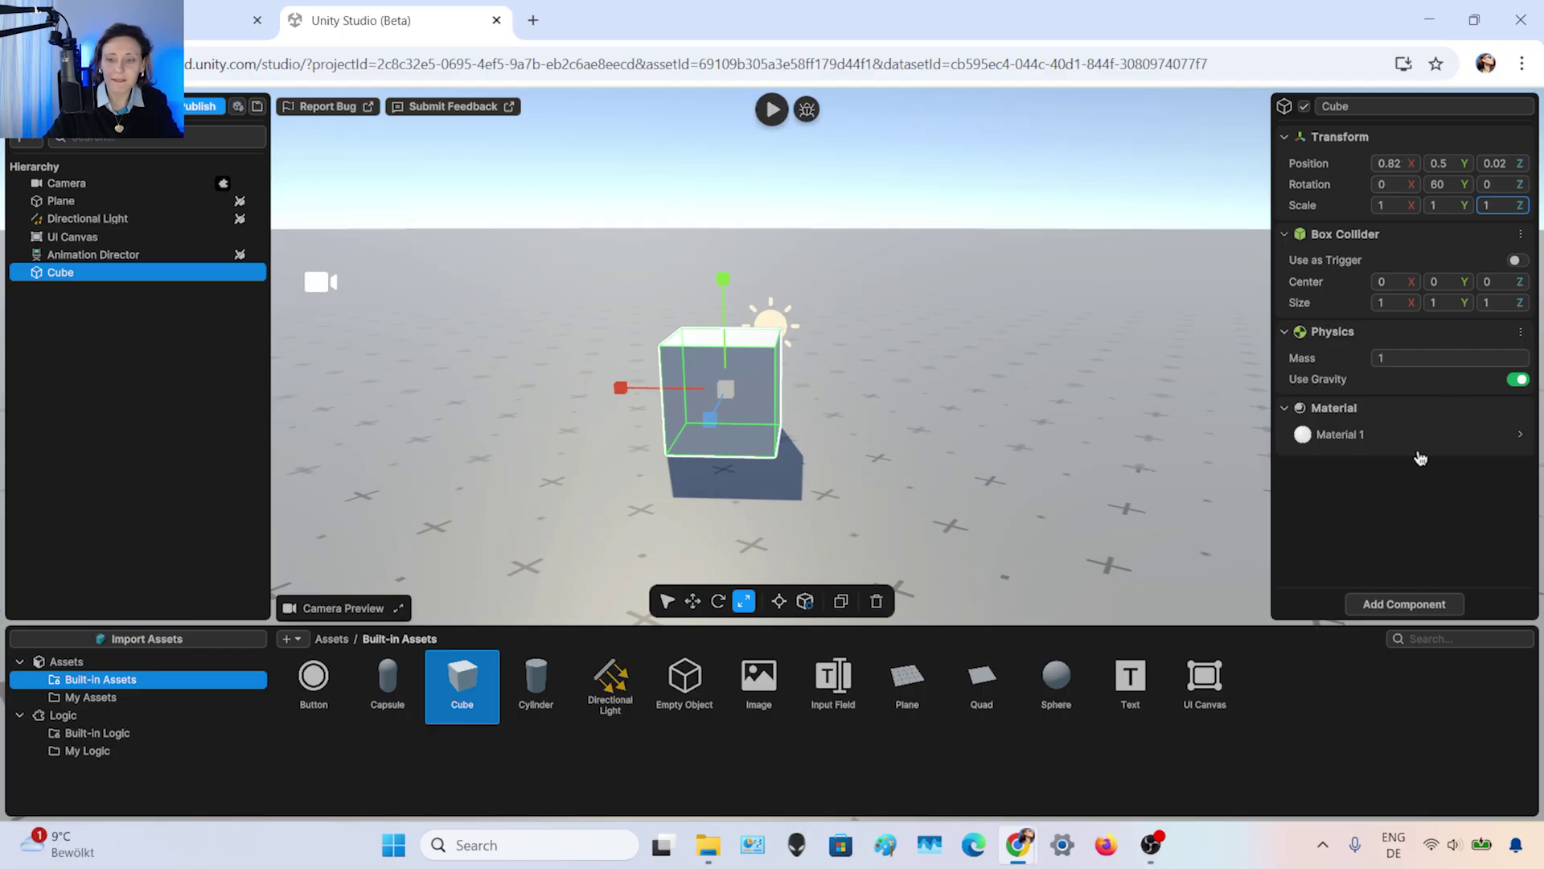
- Examine the cube's Box Collider, Physics and Material component settings
click(1408, 392)
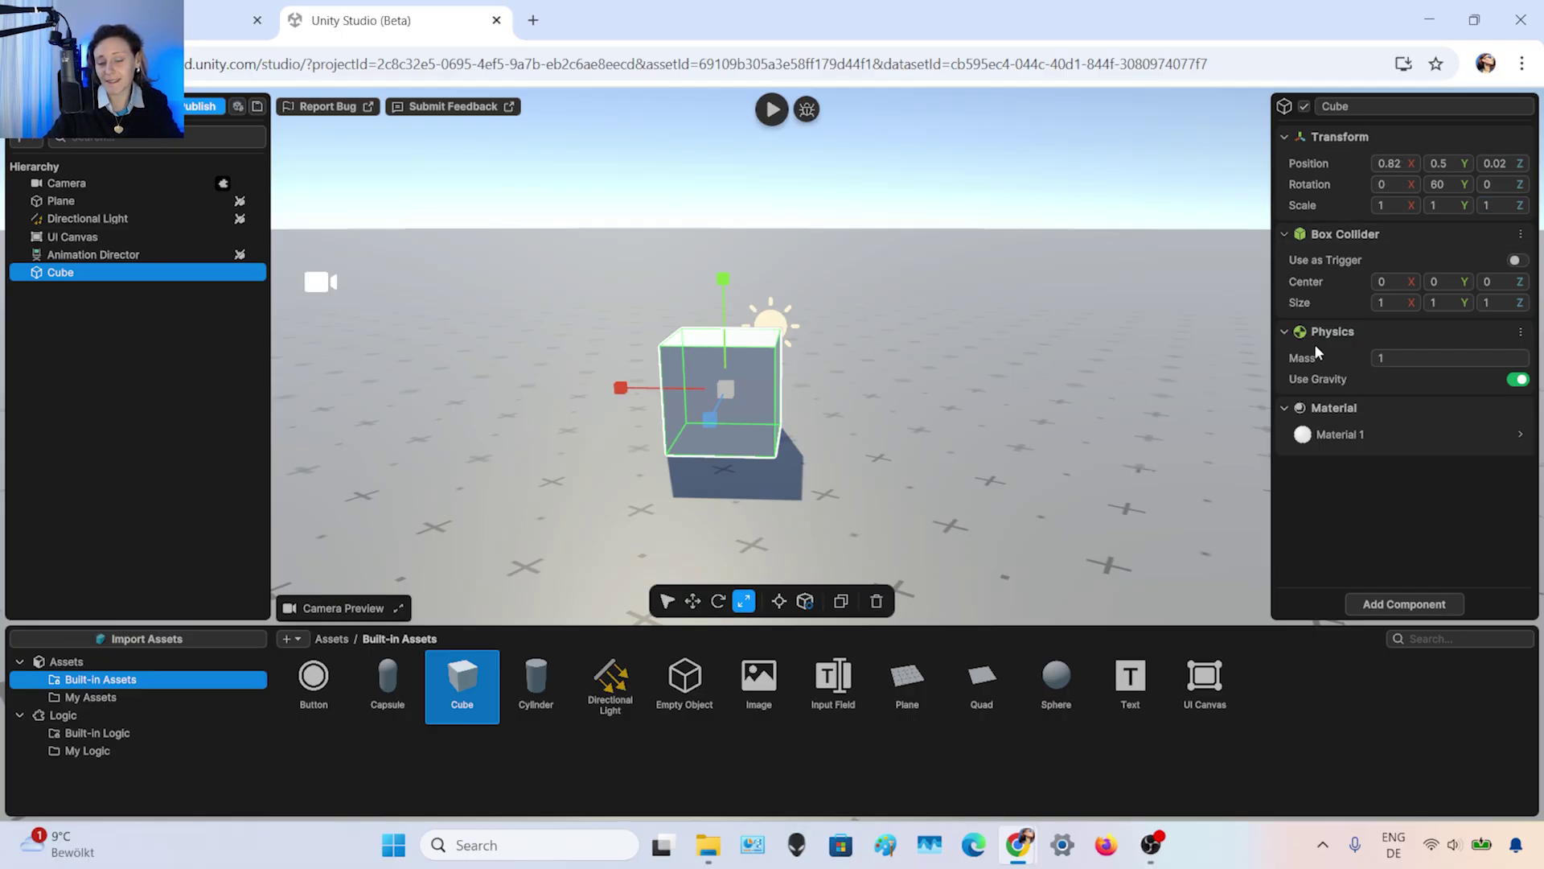
click(1379, 235)
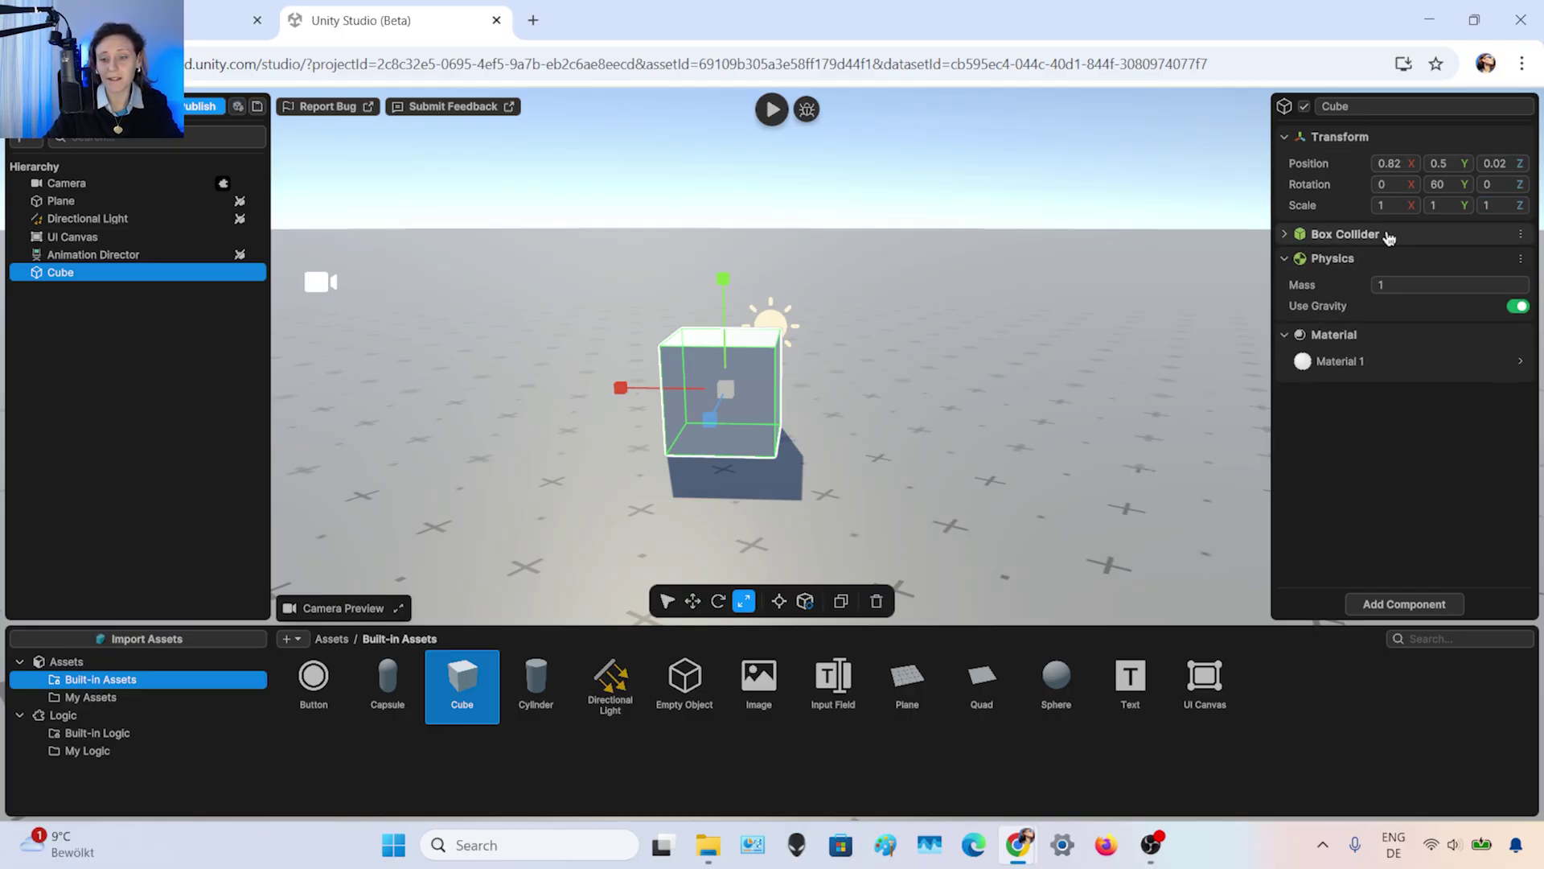
click(1388, 235)
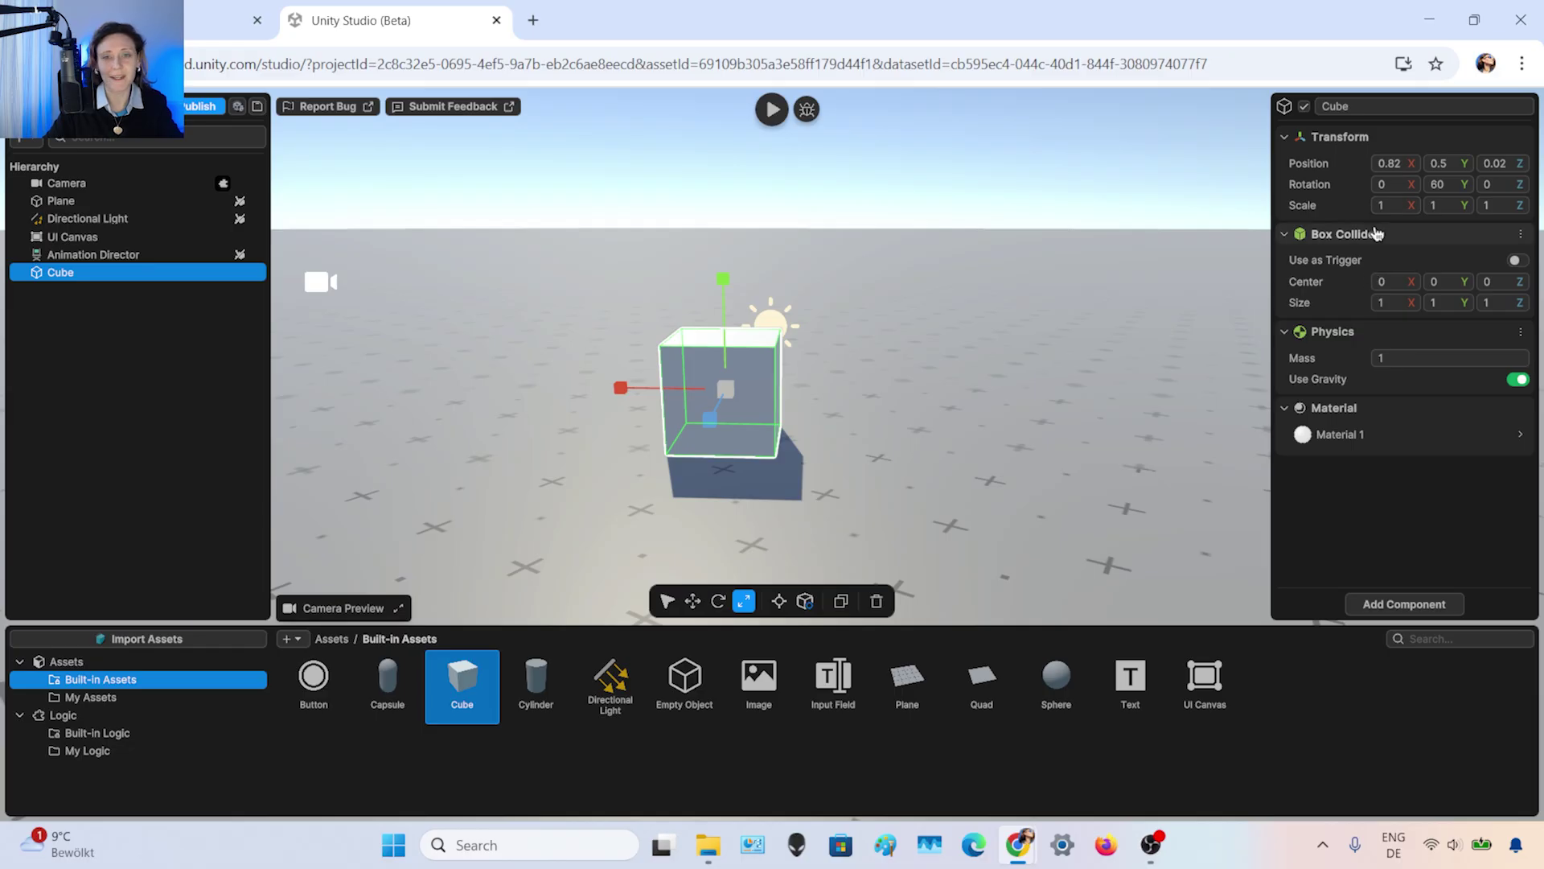
click(1339, 337)
click(1340, 336)
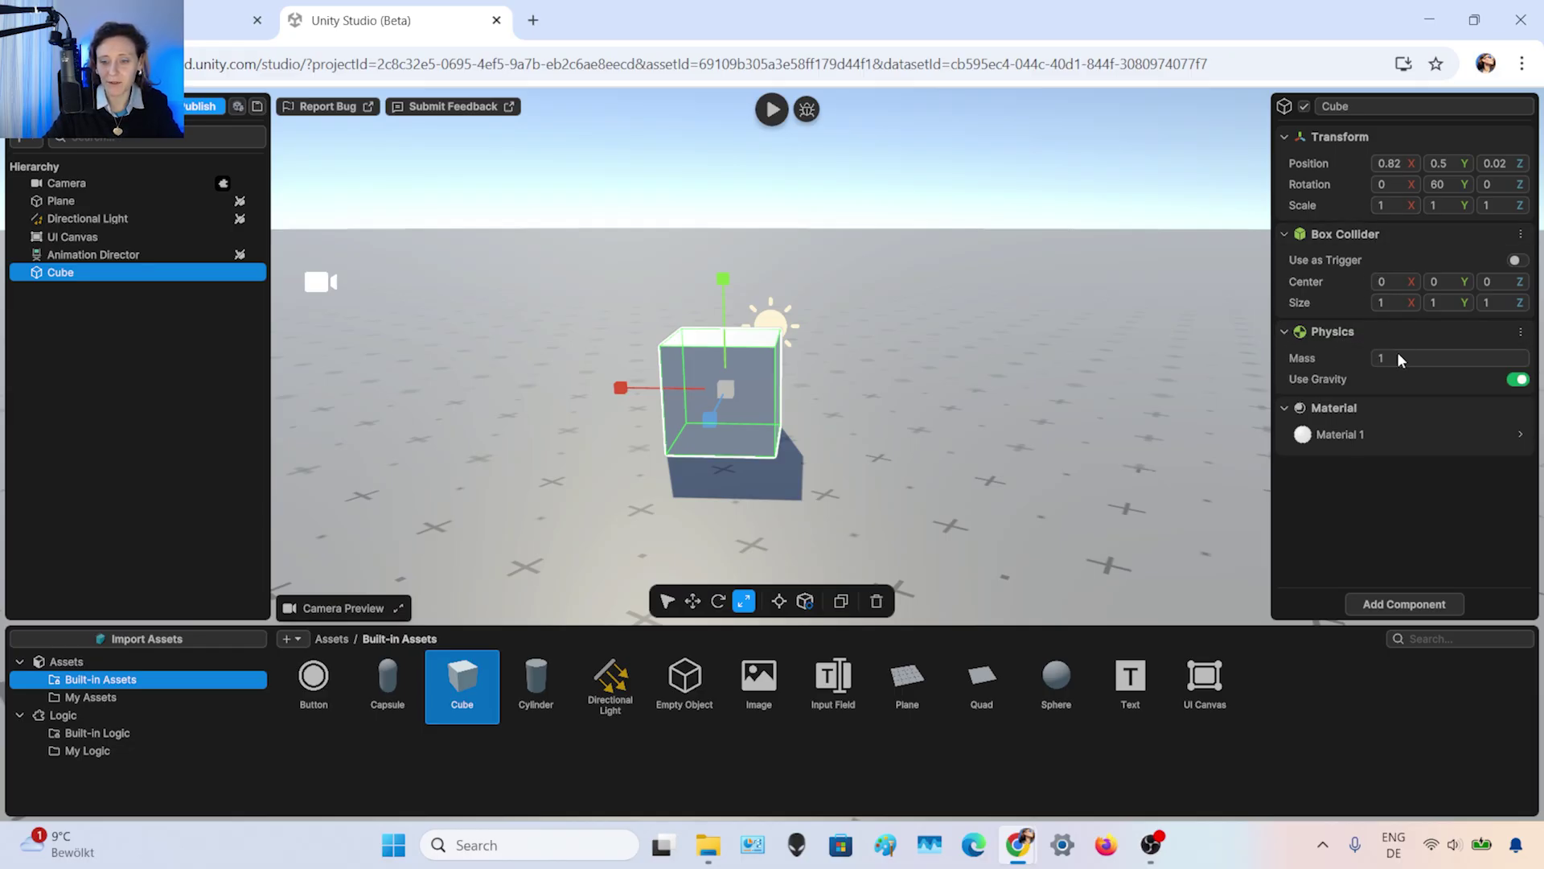
click(1379, 412)
click(1379, 412)
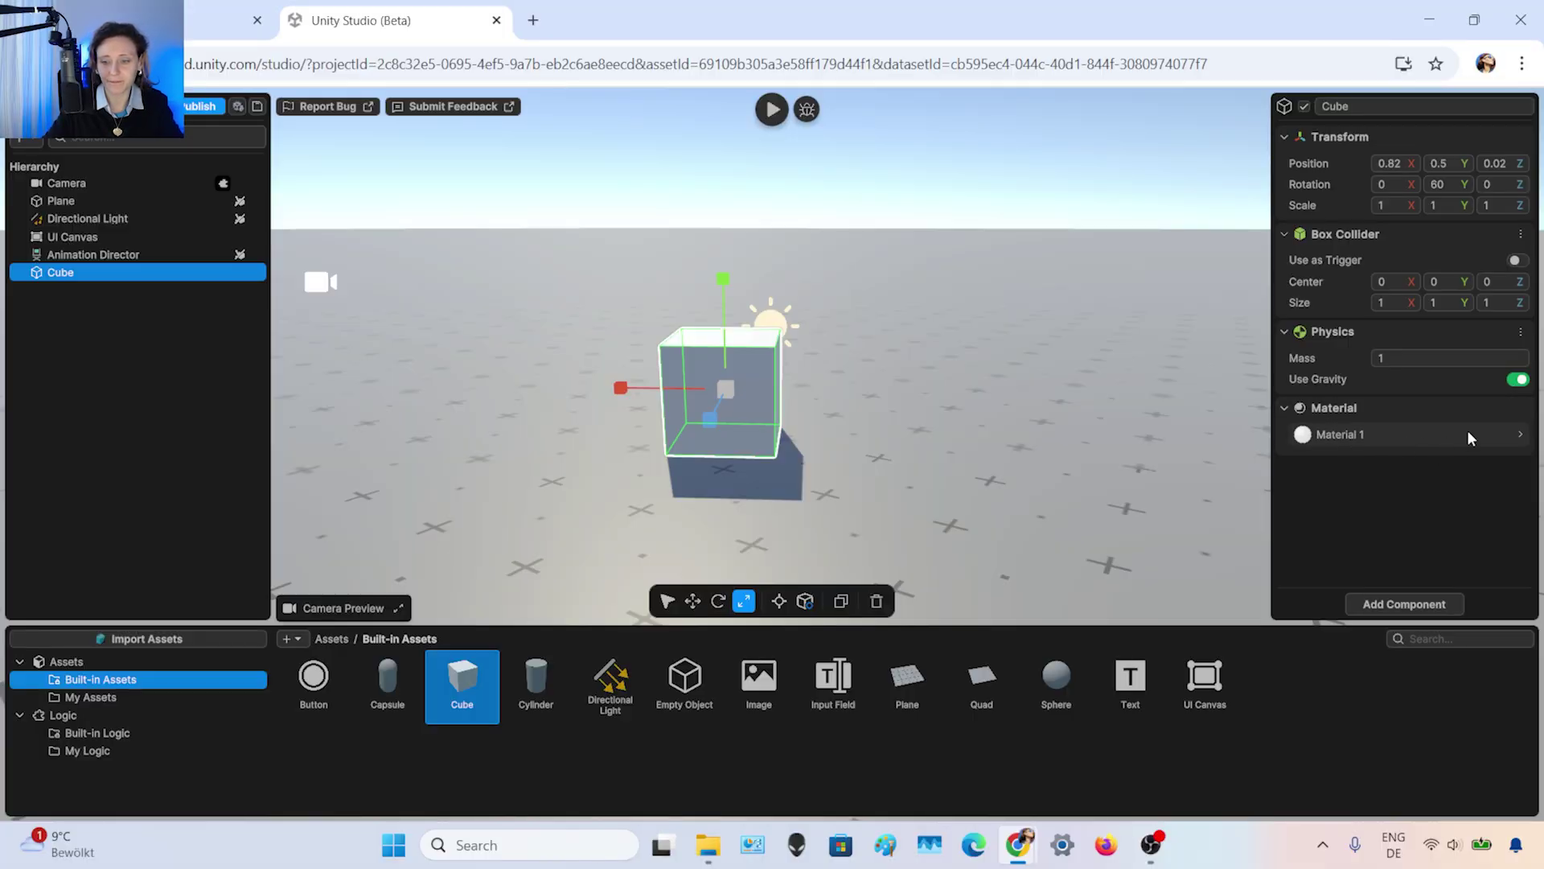
- Change the main color of the cube's Material 1 to yellow
click(1467, 437)
scroll(1470, 450, down, 1)
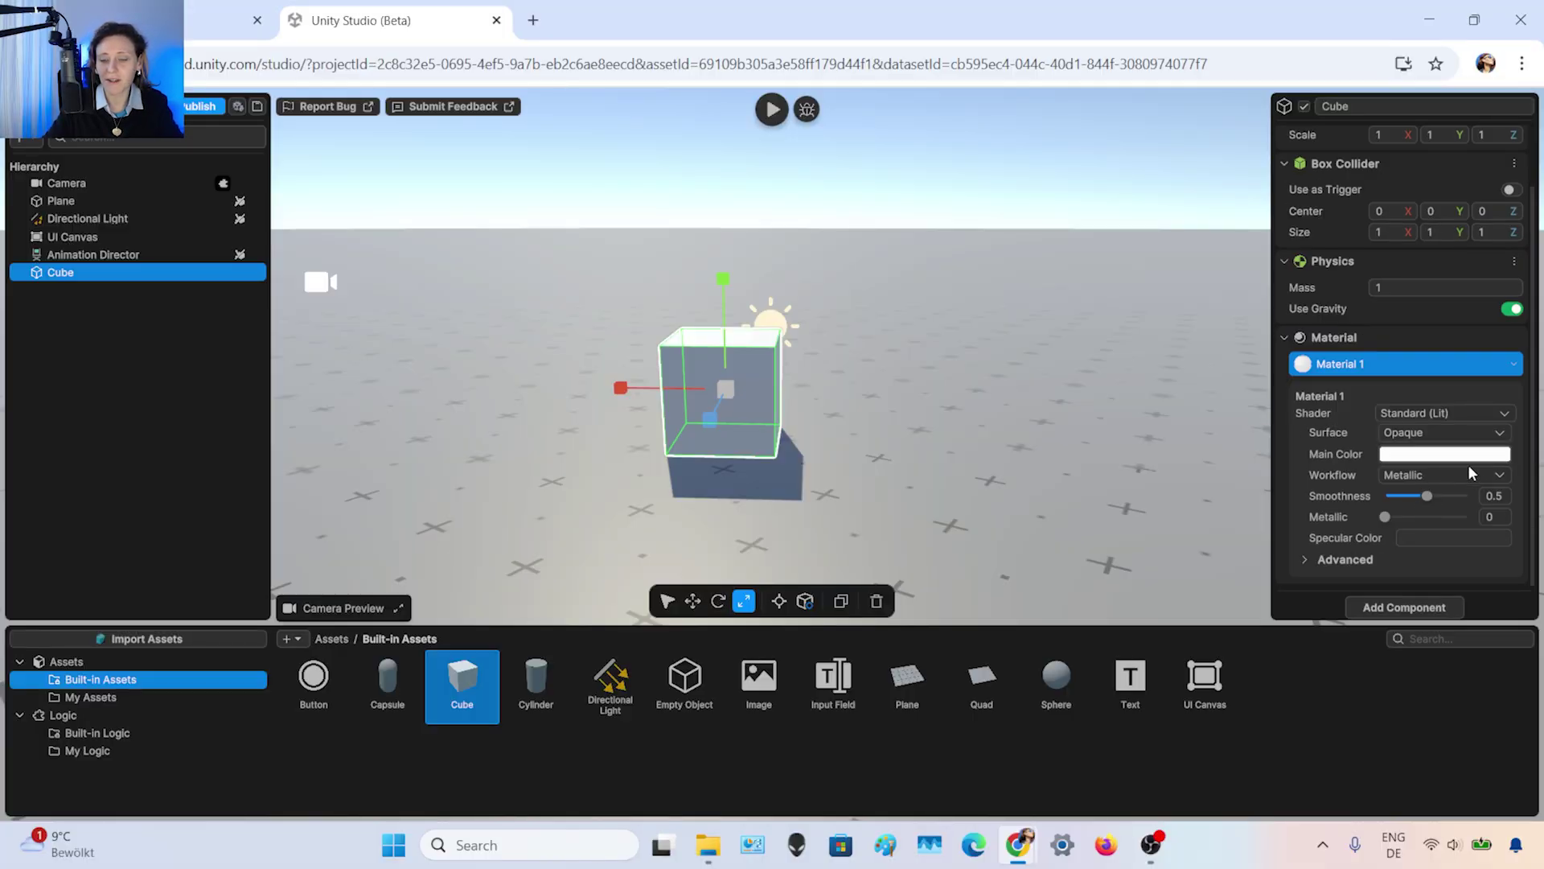
click(1445, 453)
drag(1367, 526, 1477, 521)
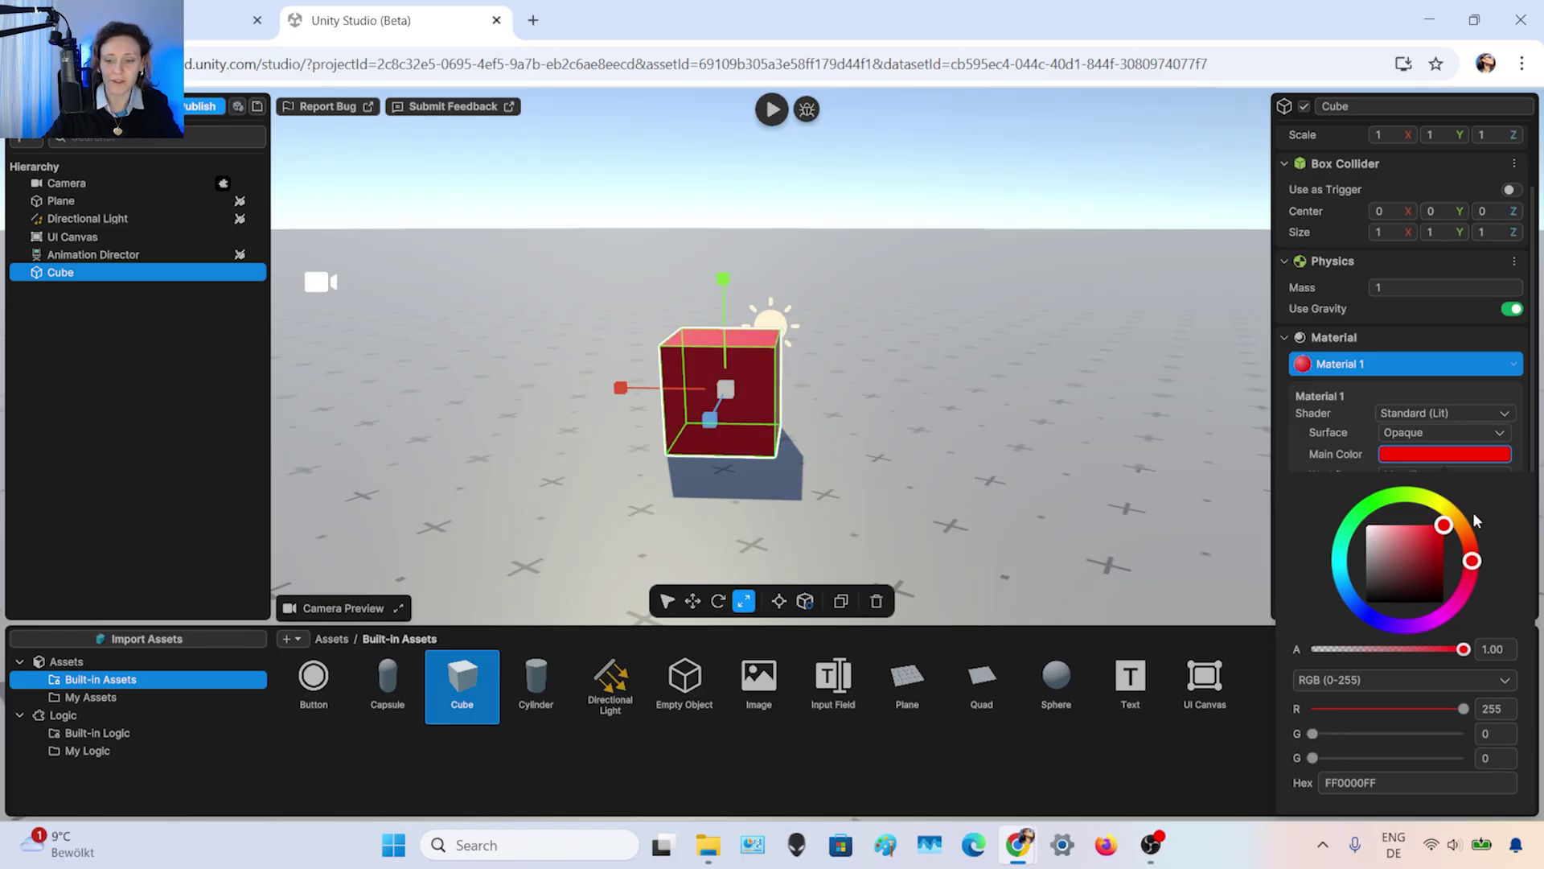
click(1439, 523)
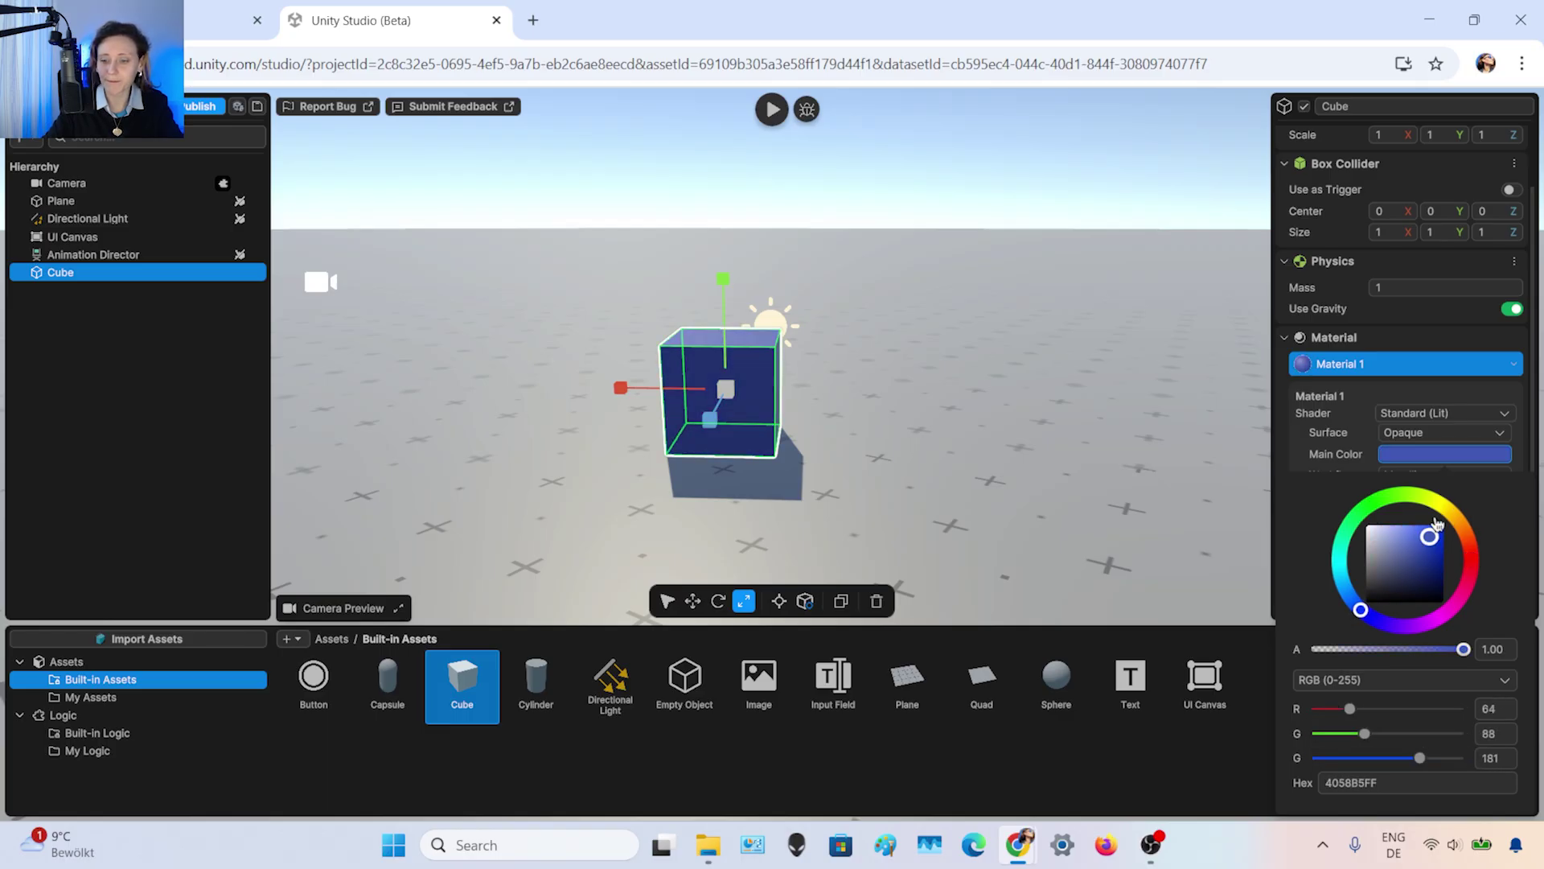
click(1438, 523)
- Try the Transparent surface and the Specular workflow on the cube's material, restoring Opaque and Metallic
click(1501, 435)
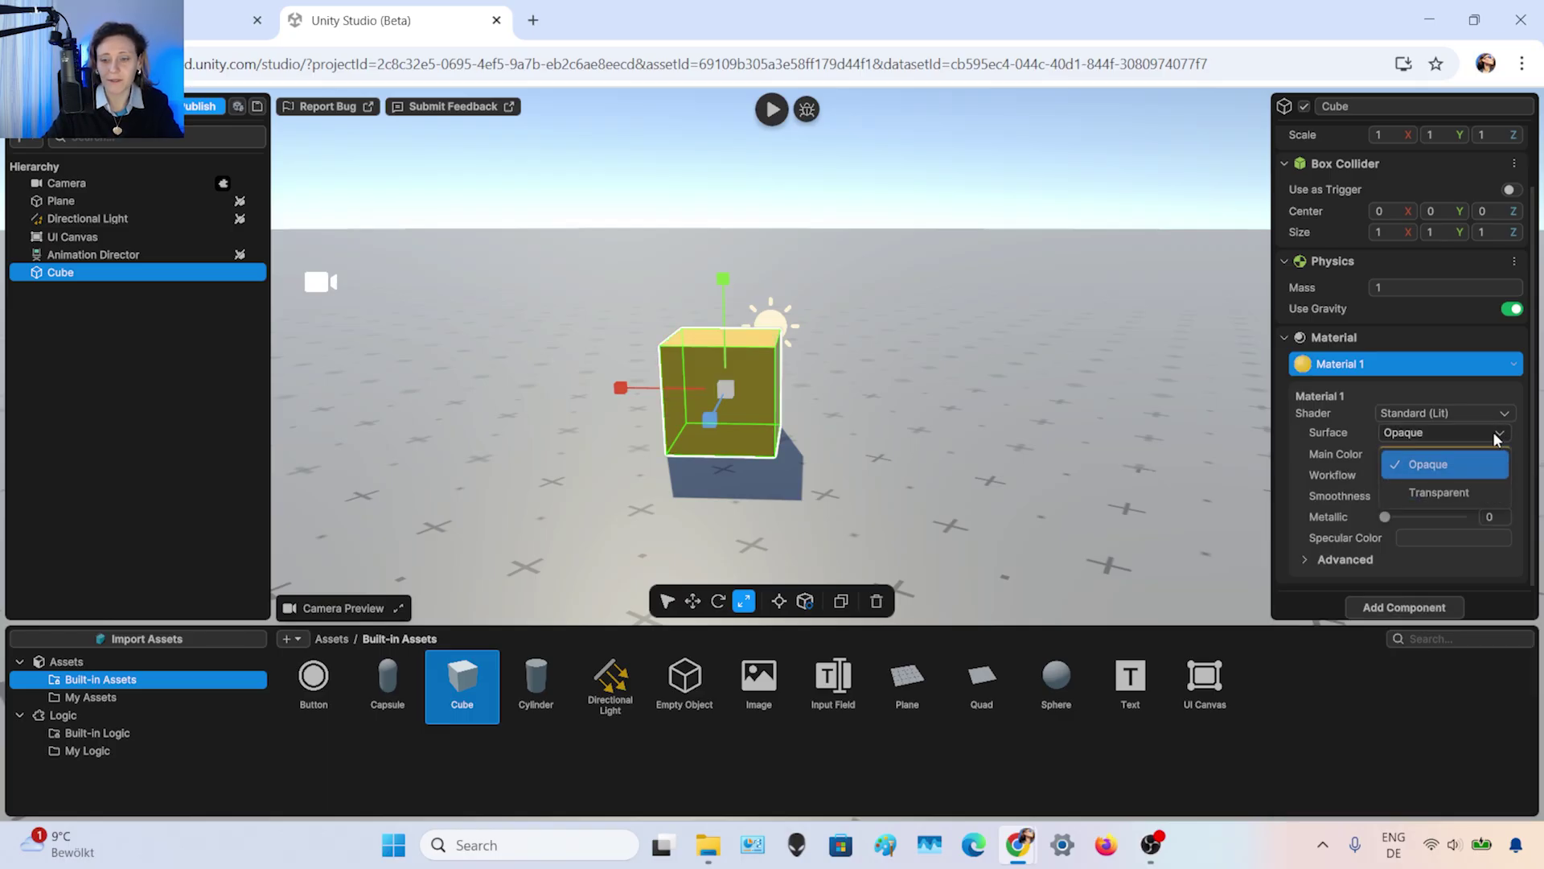
click(1430, 494)
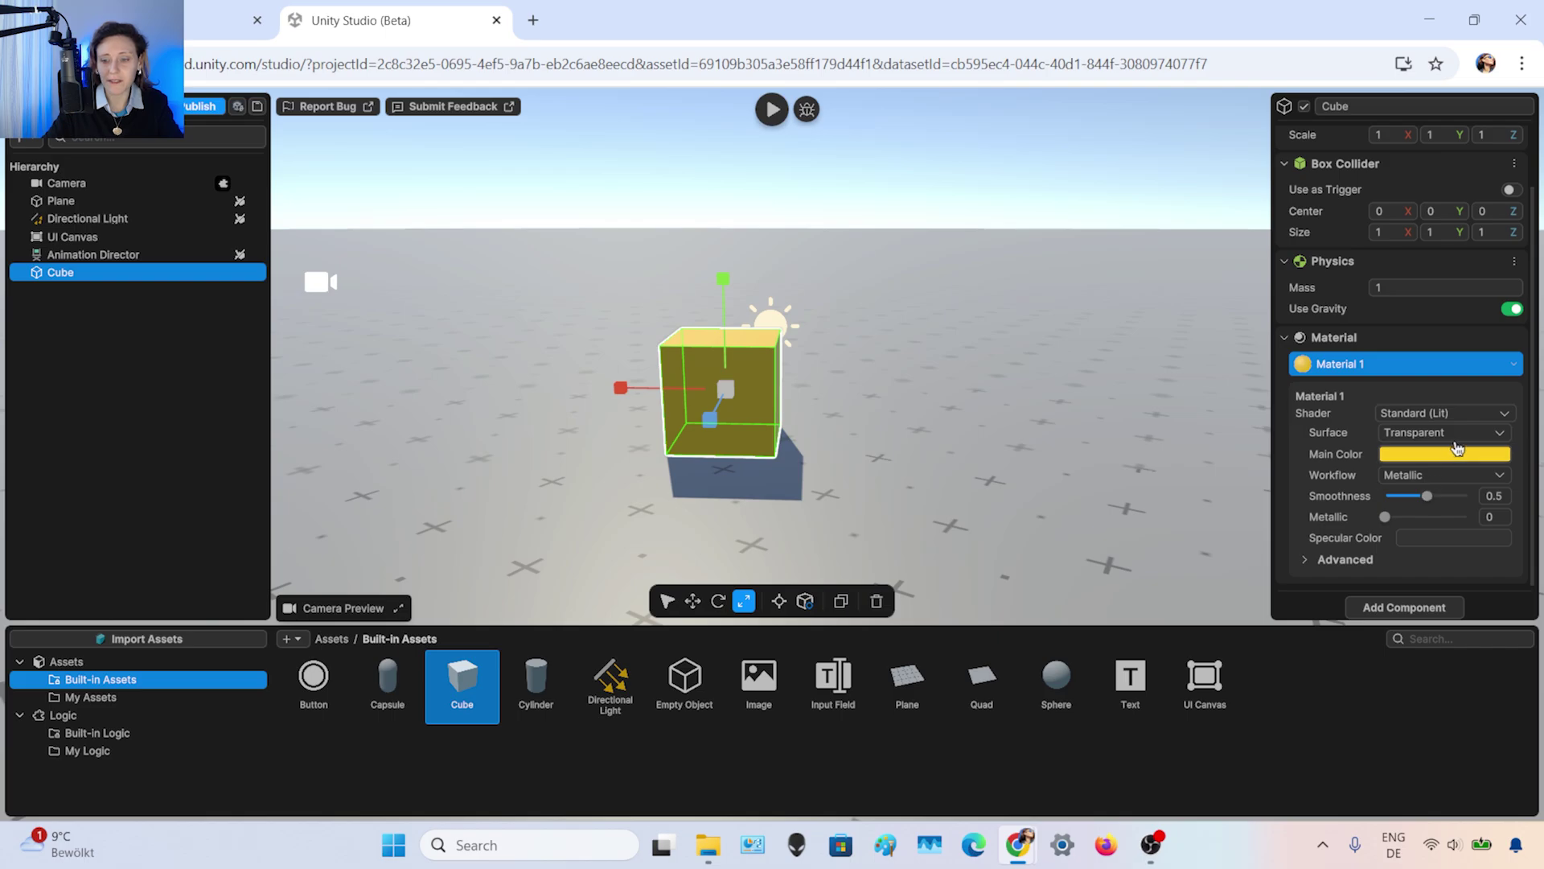
click(1448, 432)
click(1440, 465)
click(1444, 476)
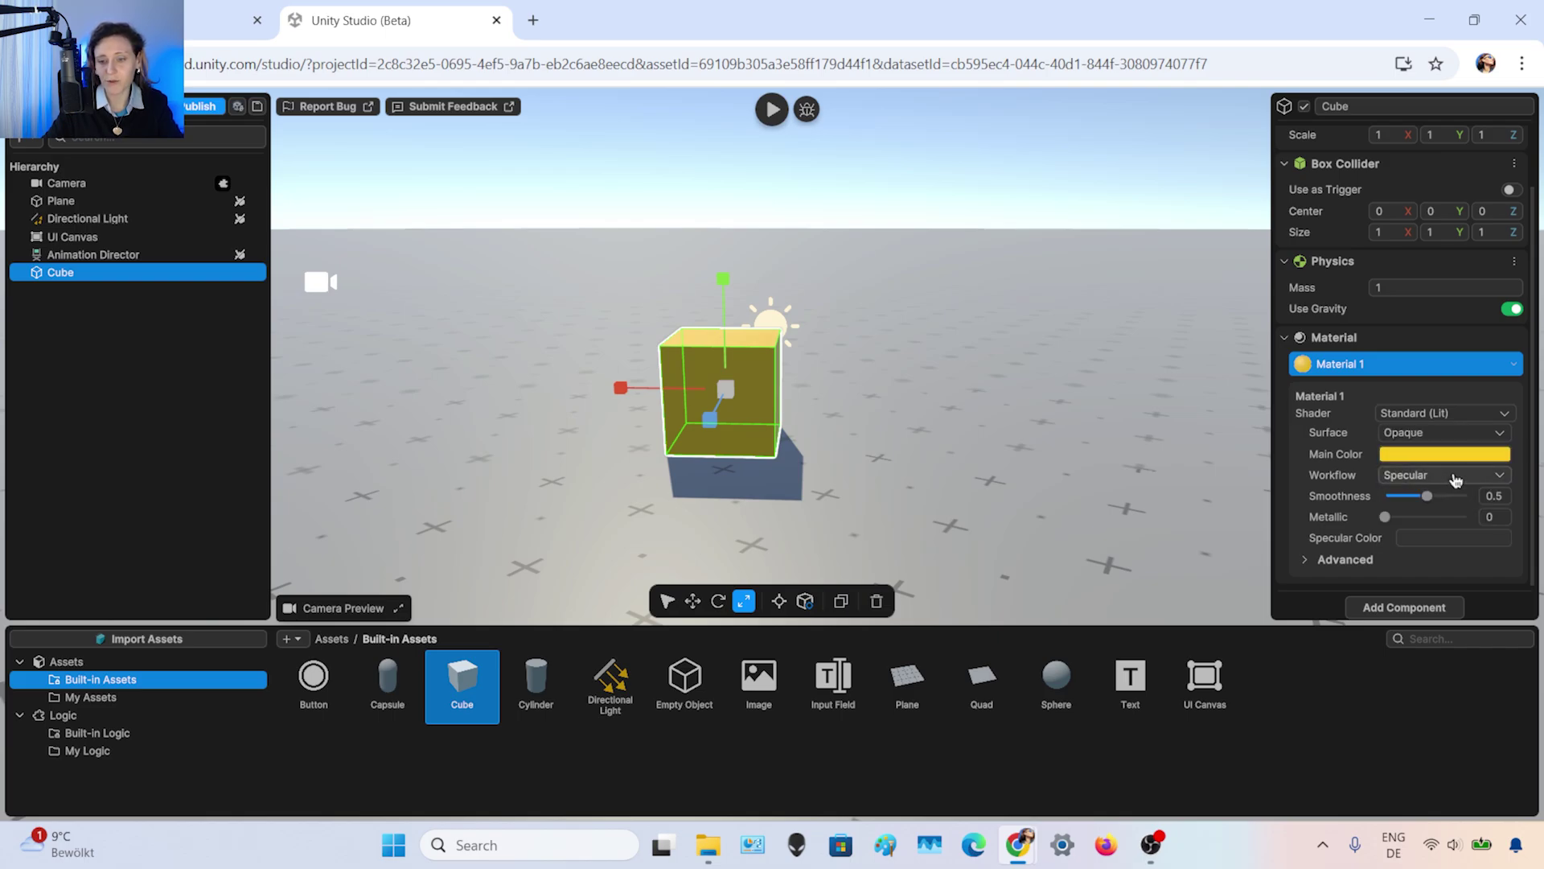
click(1456, 479)
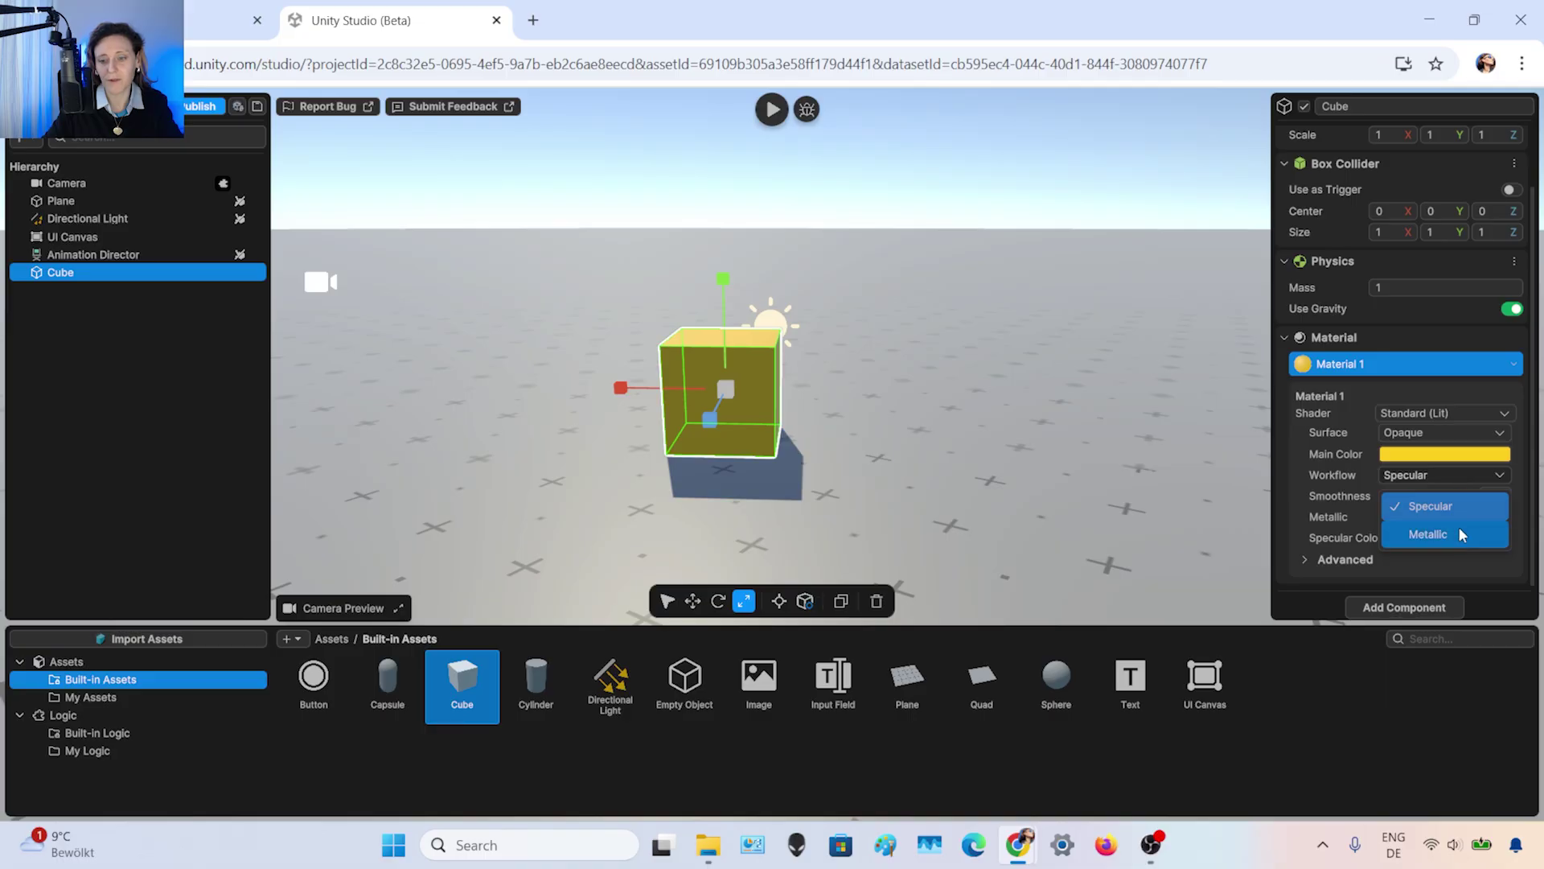
click(1461, 533)
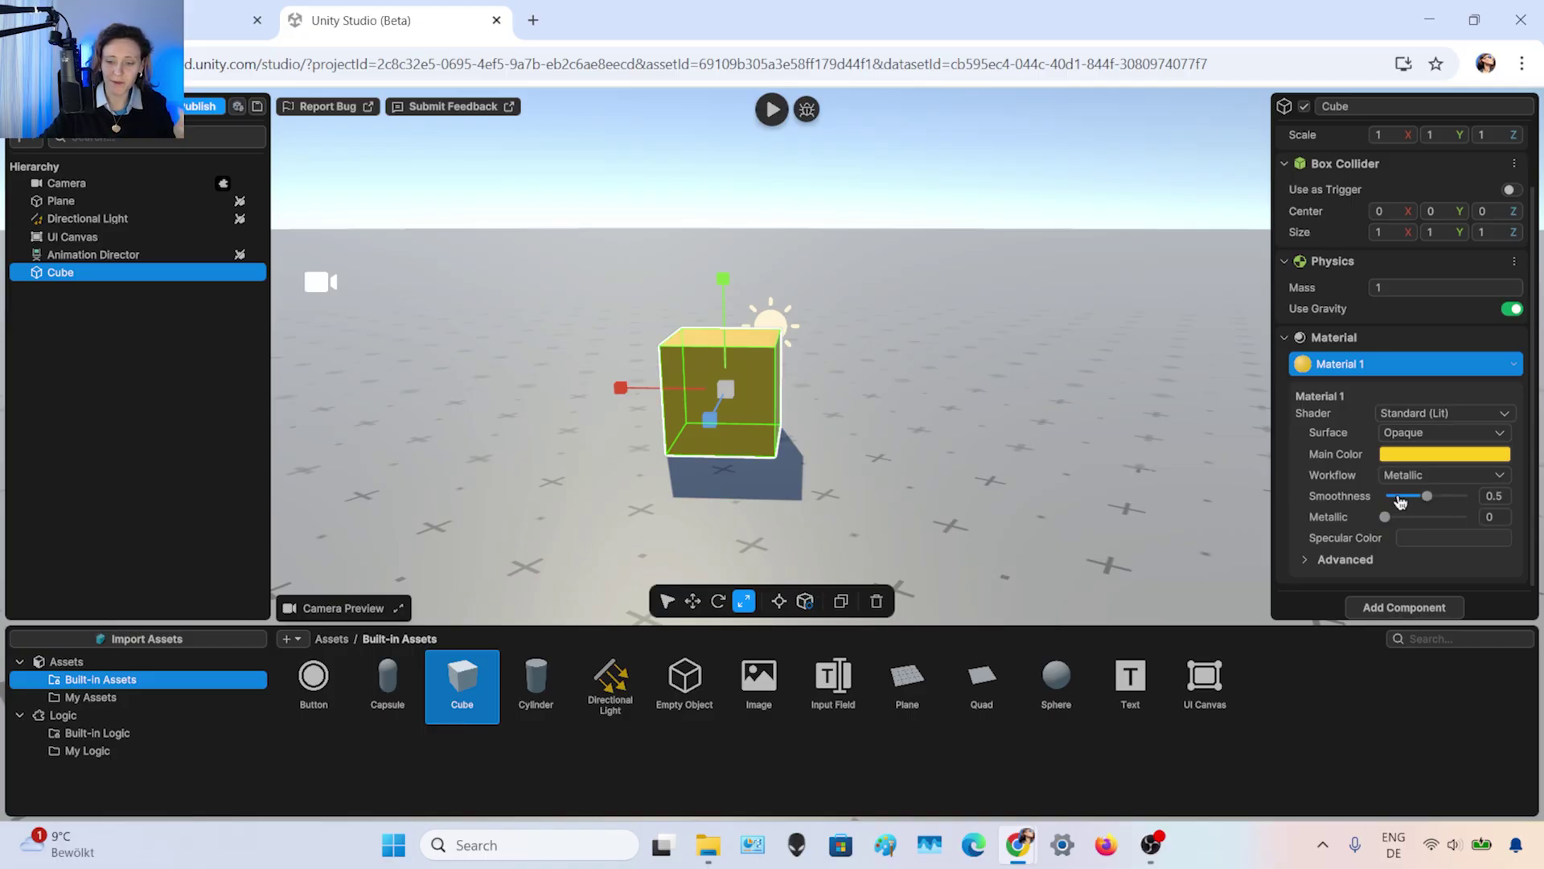
- Place a sphere from the built-in assets beside the cube at about X 0.8, Z 1.94
click(313, 418)
click(724, 396)
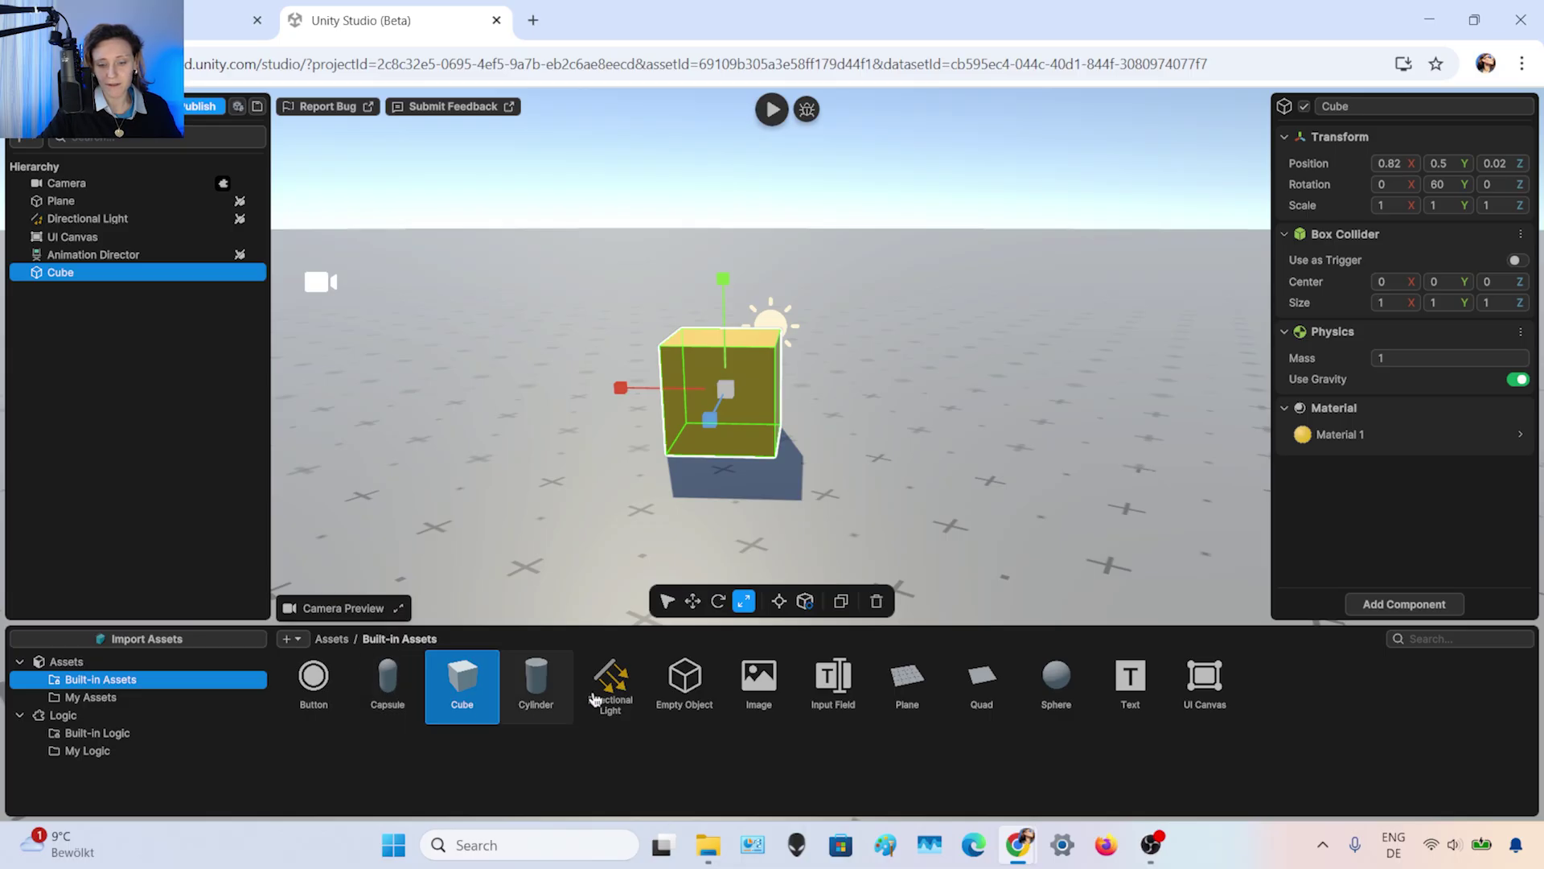
drag(1053, 694, 925, 434)
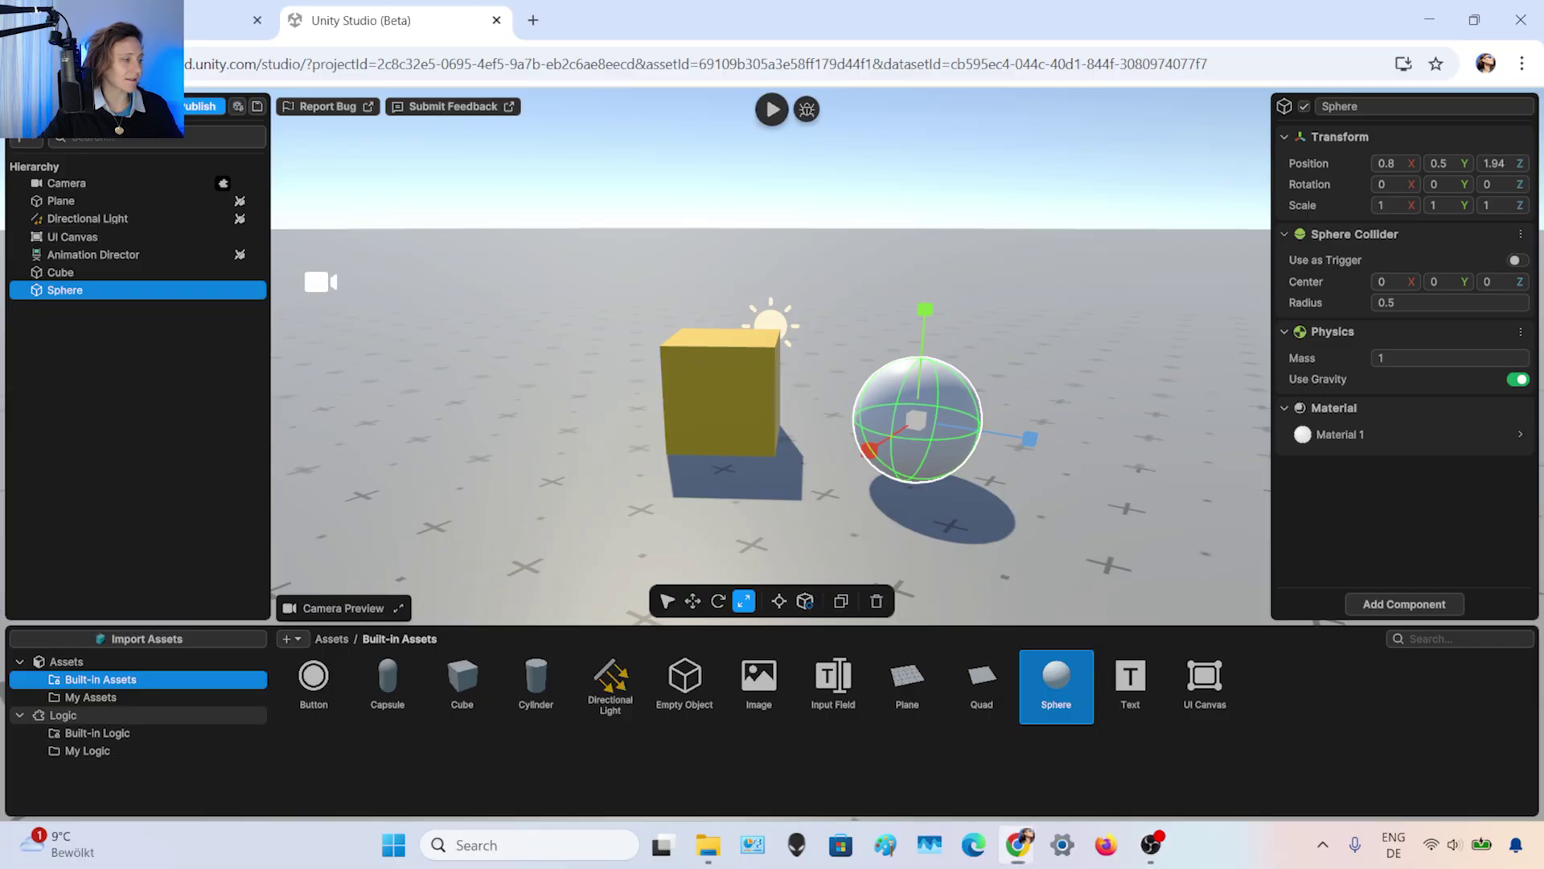
- Upload the local model file MacBook_Air_13_export.fbx as a single asset to Unity_Project_1
key(super+e)
drag(362, 474, 133, 443)
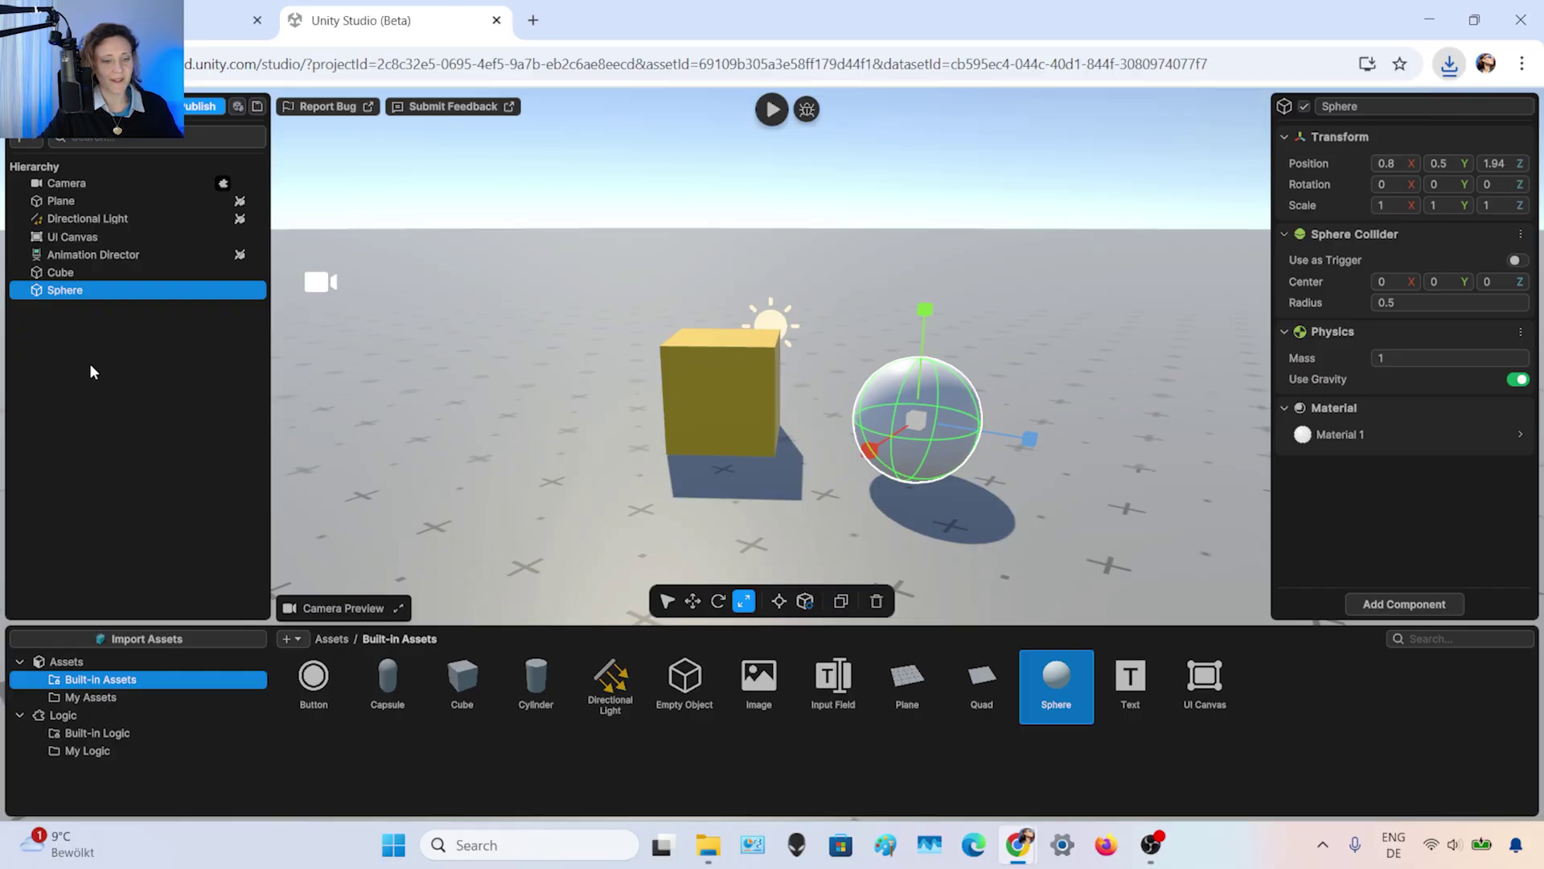
click(162, 642)
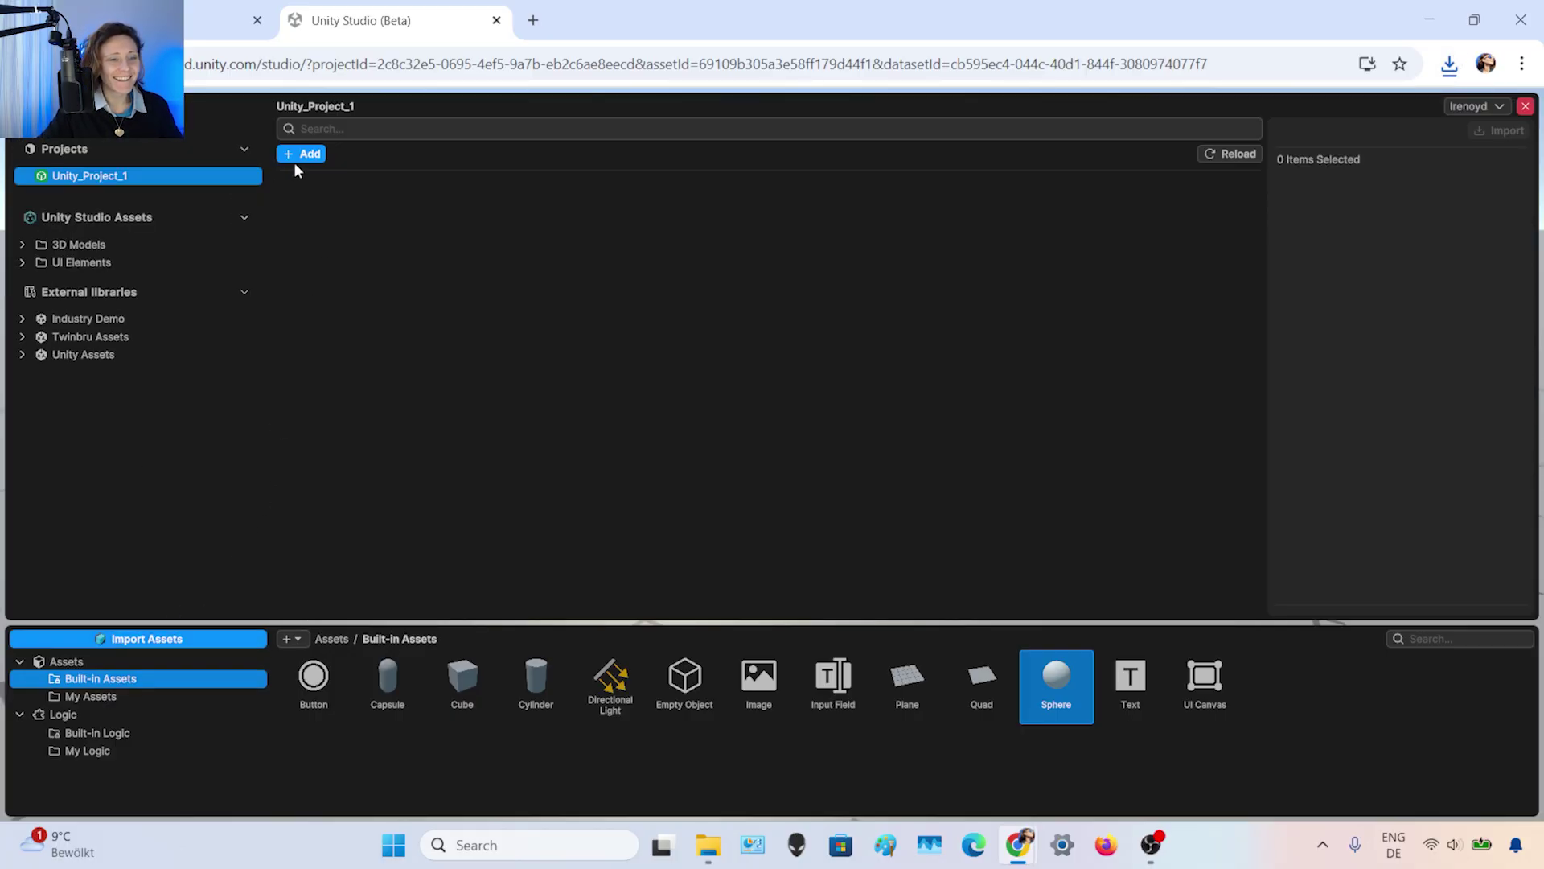
click(299, 154)
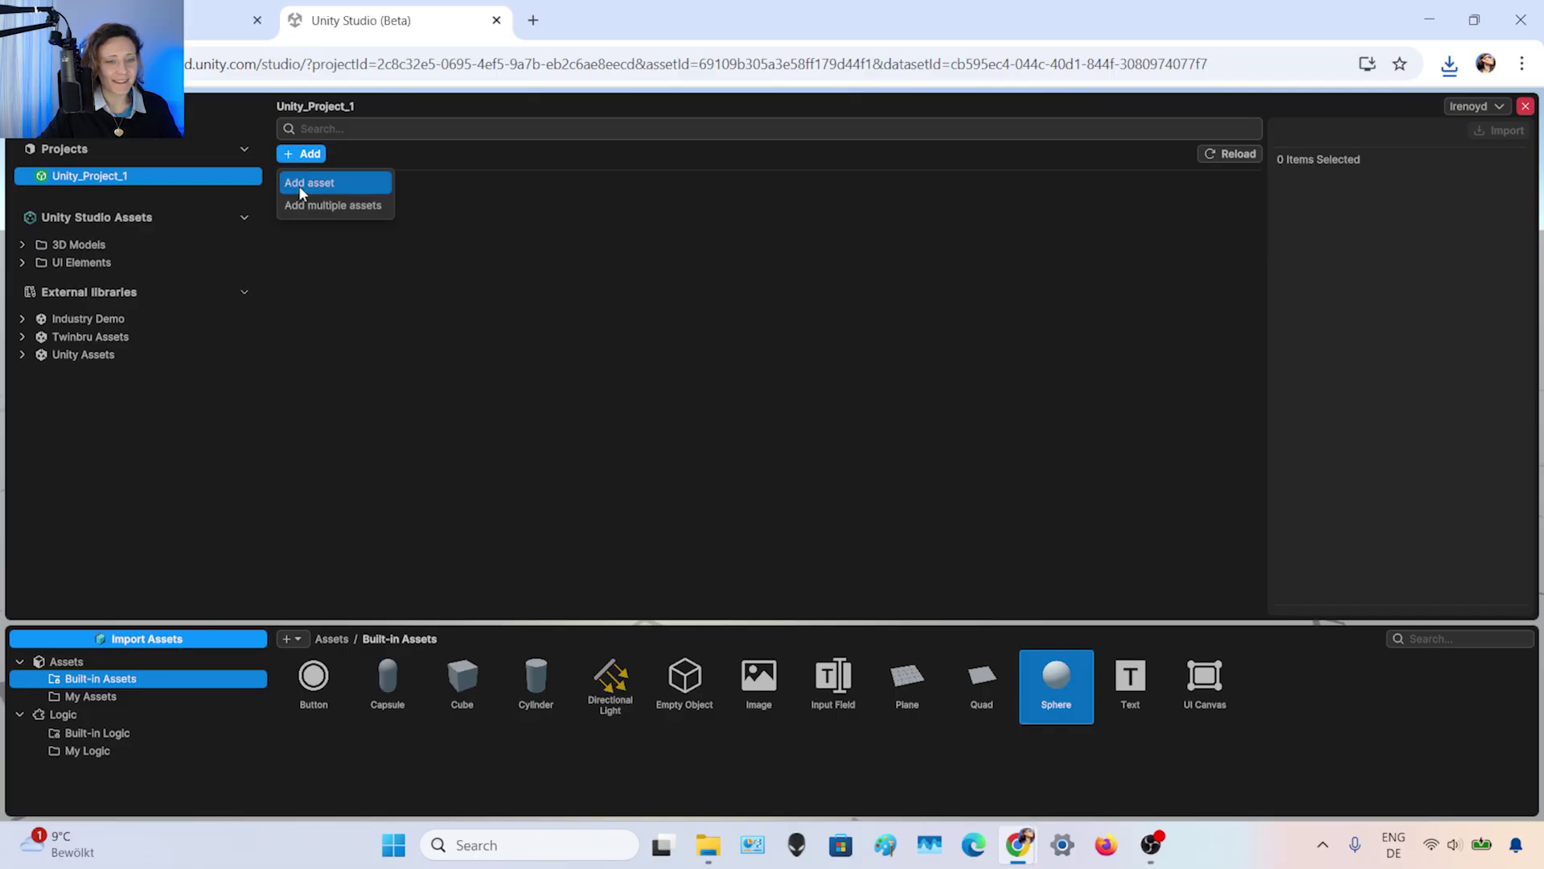
click(301, 185)
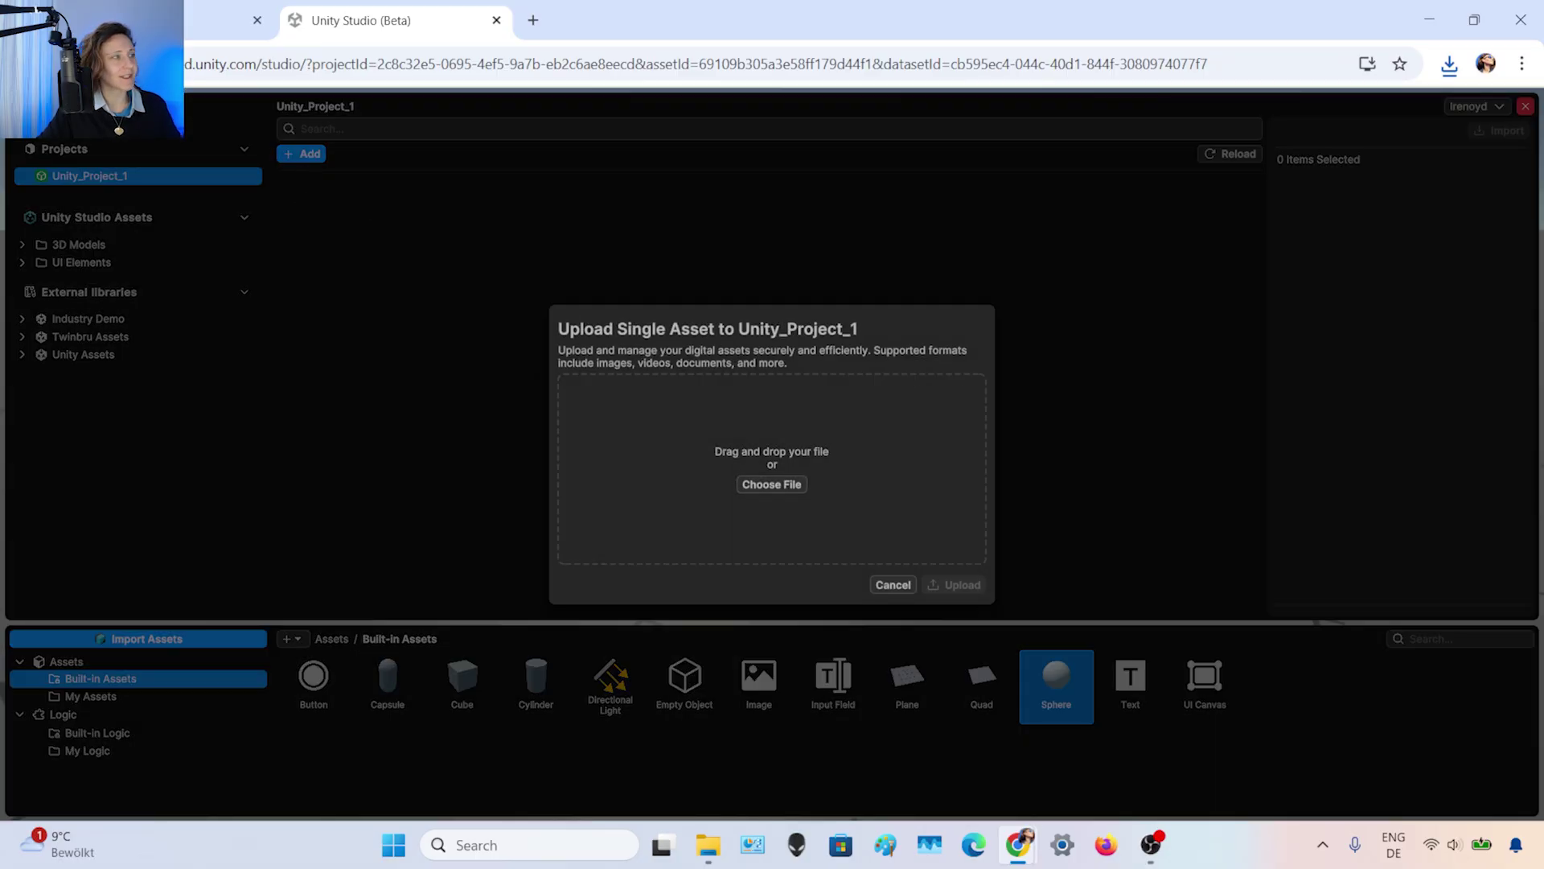
drag(880, 483, 875, 489)
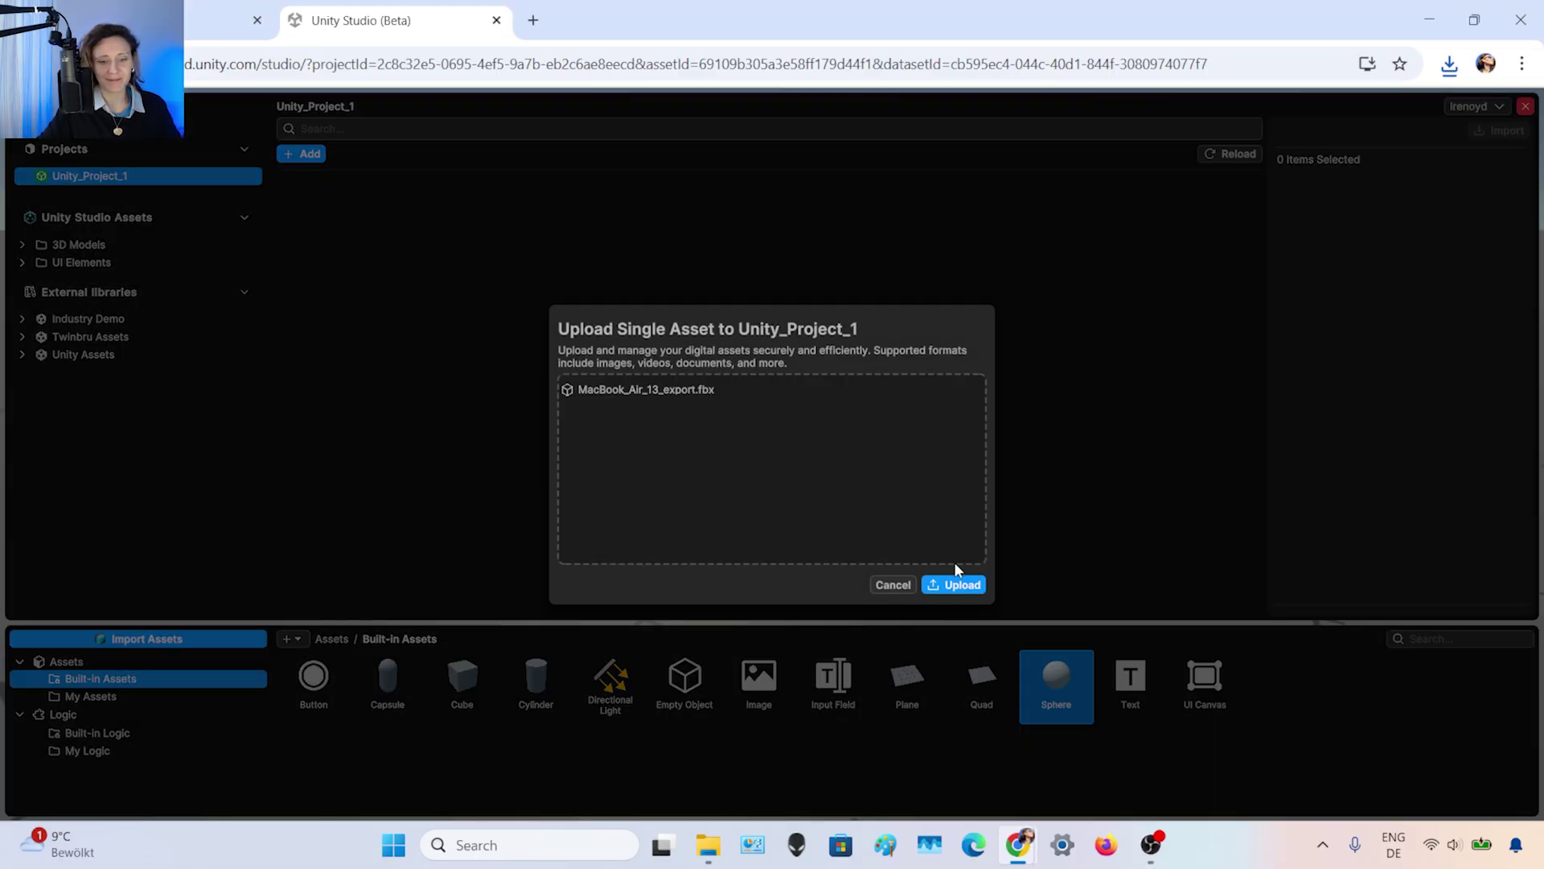
click(954, 584)
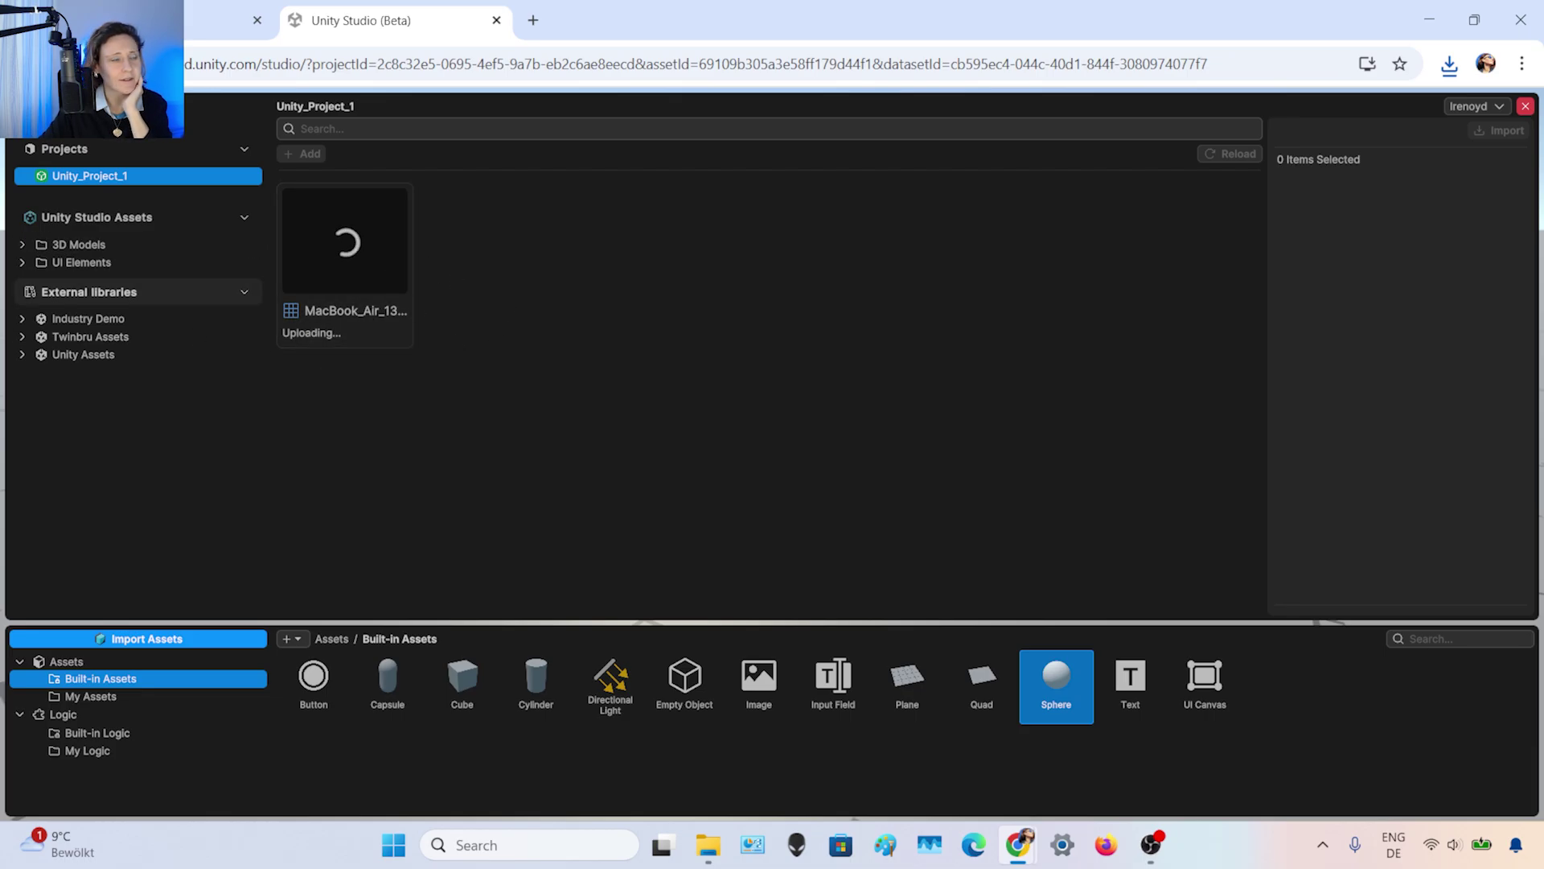
key(alt+Tab)
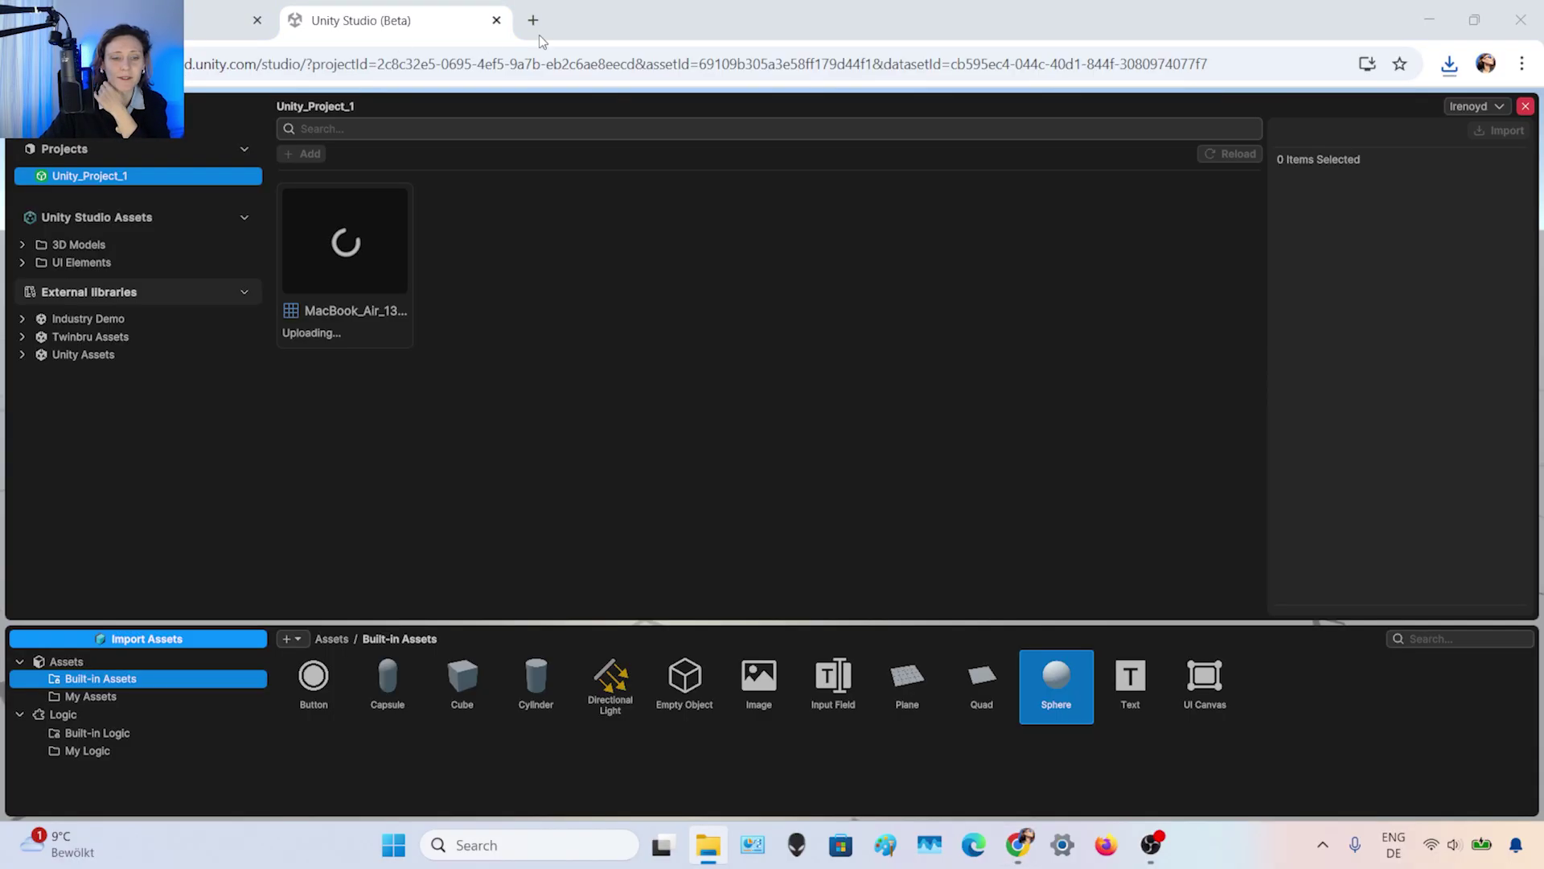
click(468, 312)
click(400, 288)
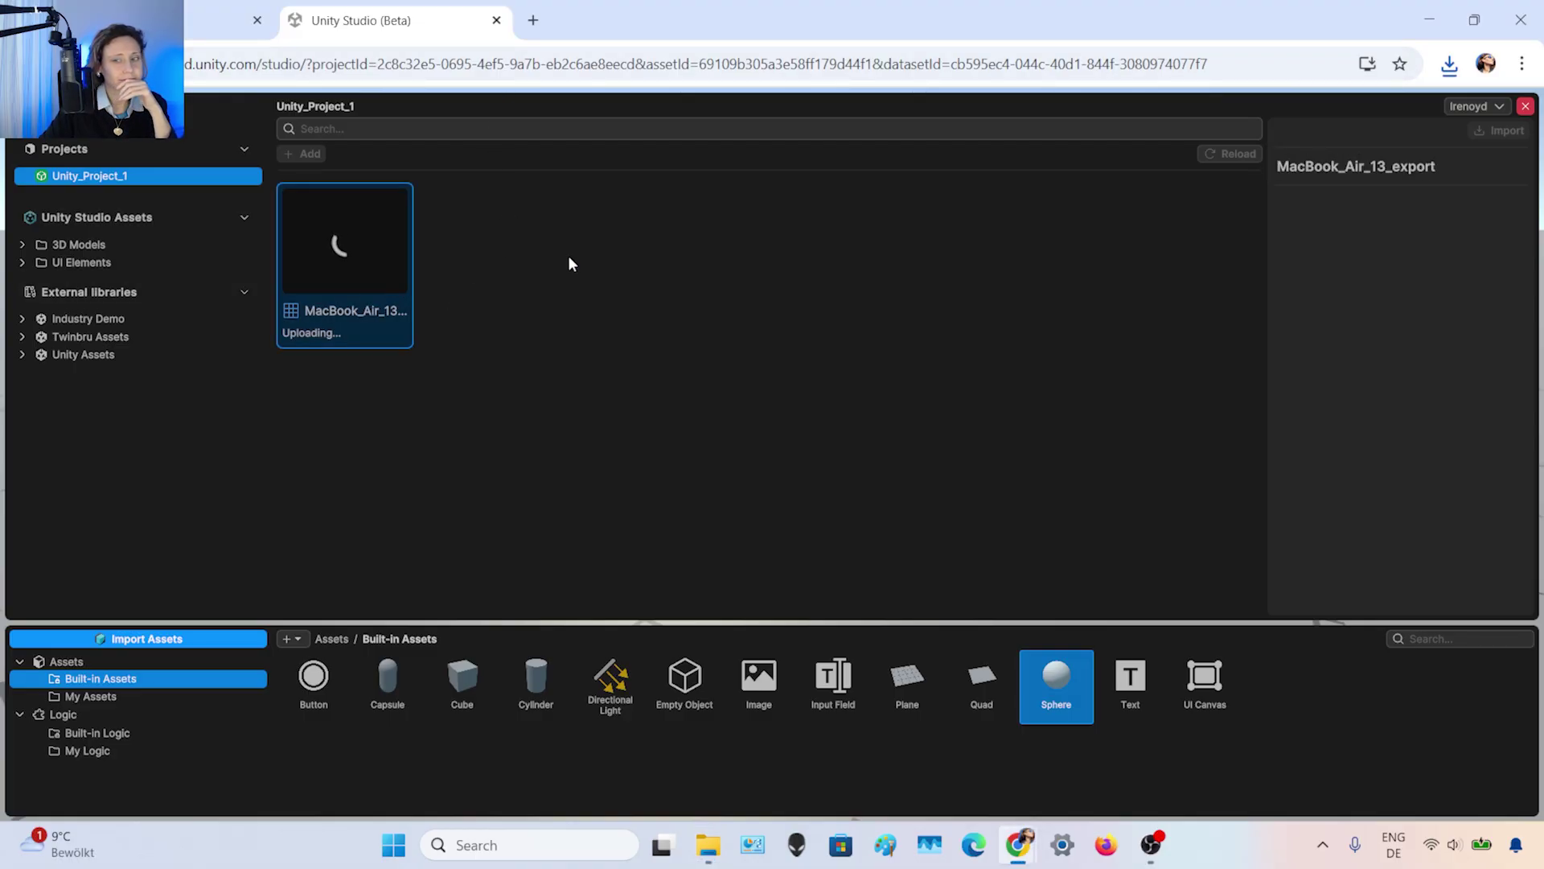
key(alt+Tab)
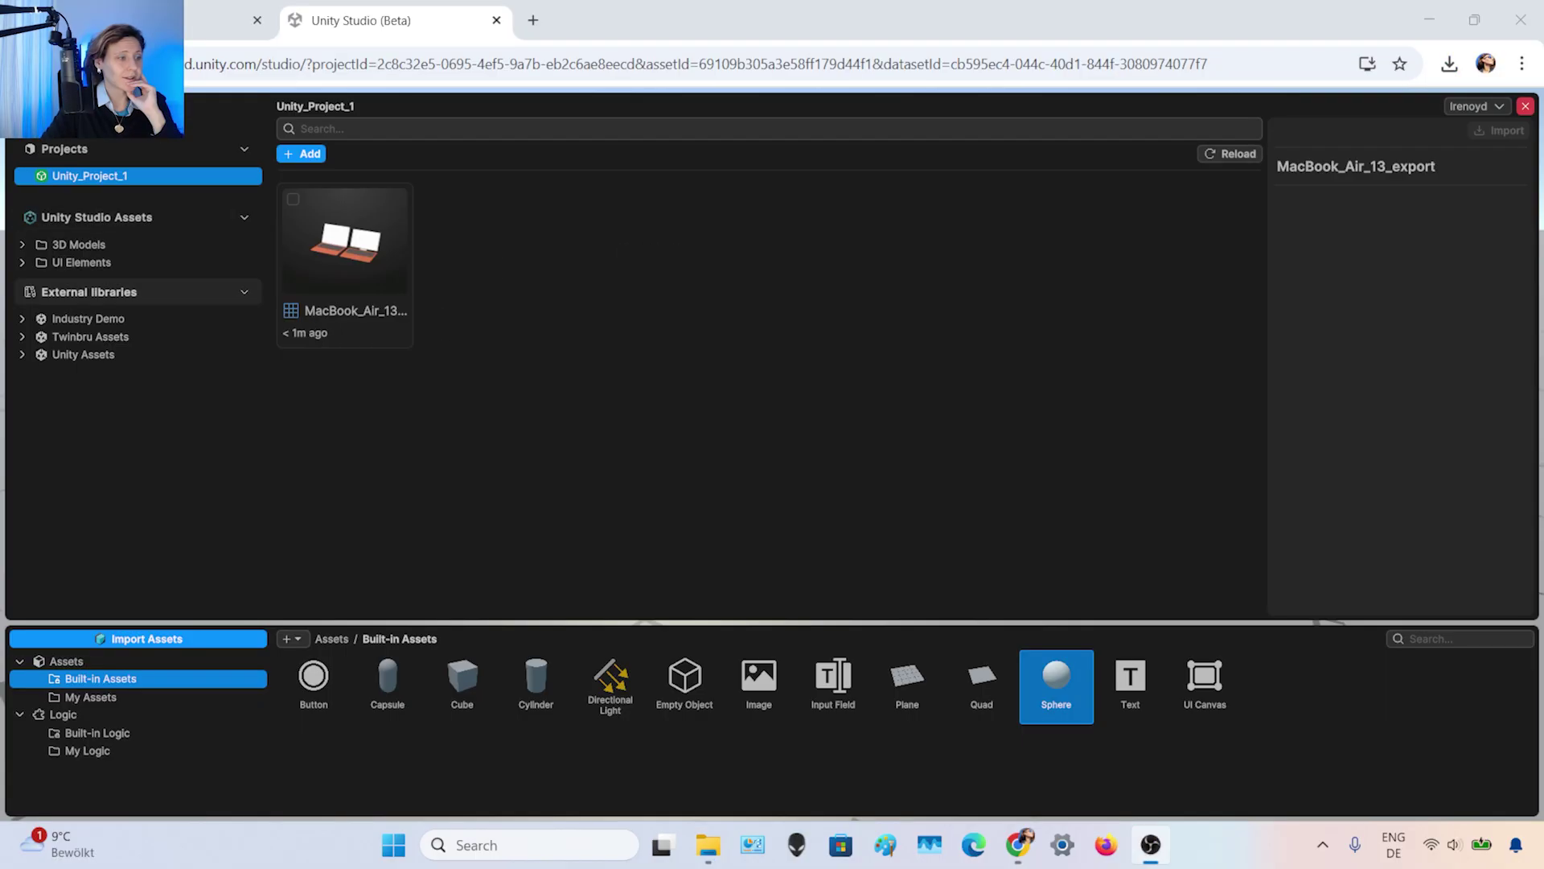
- Import the uploaded MacBook_Air_13_export model into My Assets and return to the scene
click(366, 272)
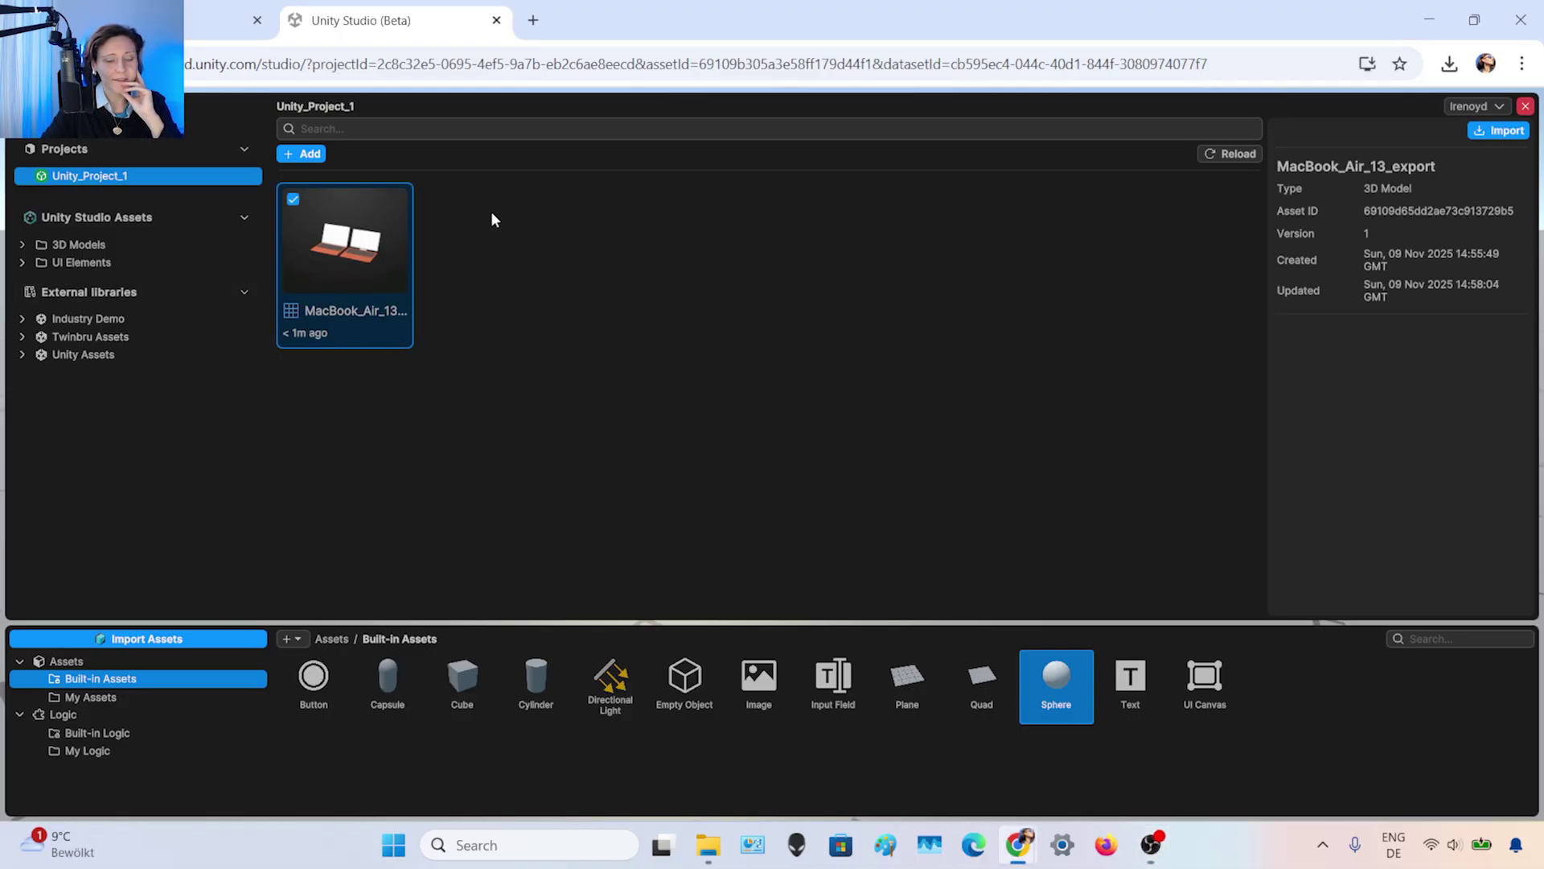
click(1490, 131)
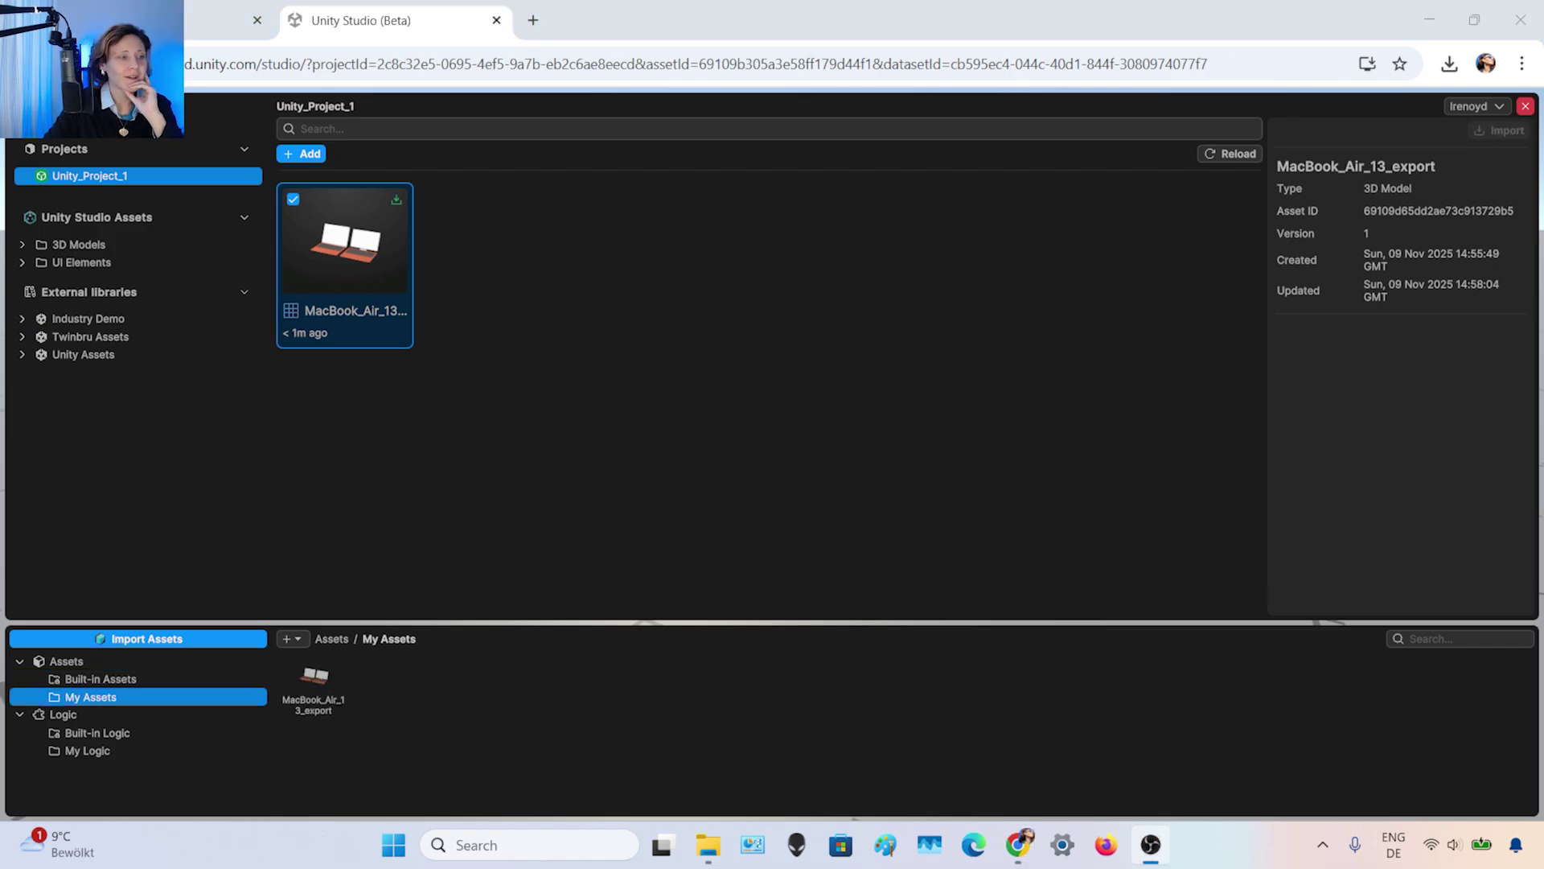
click(1526, 107)
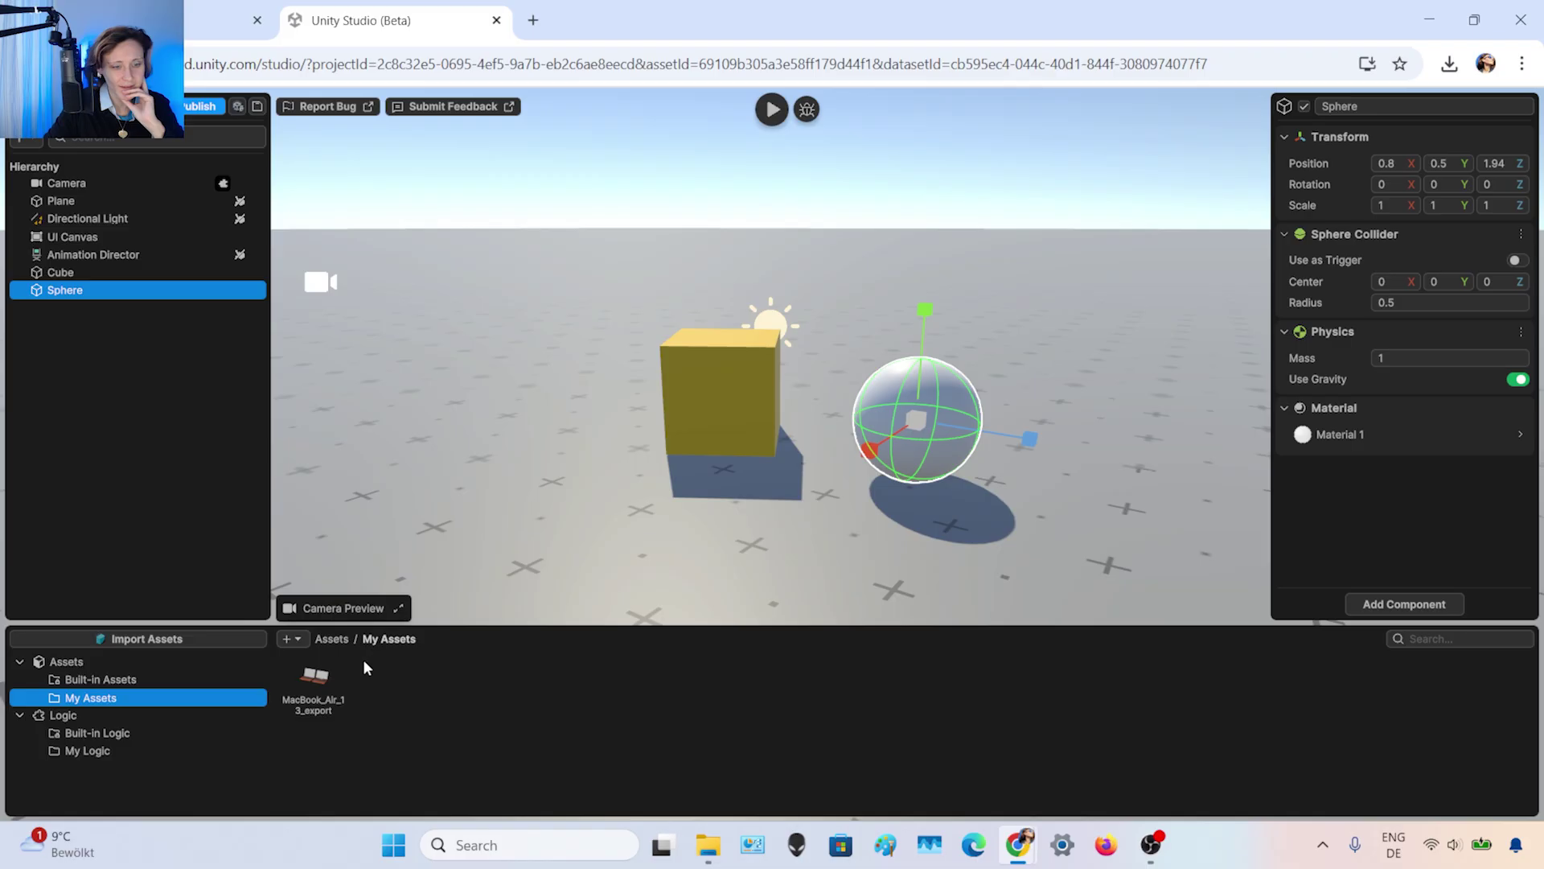
- Add the MacBook_Air_13_export model from My Assets to the scene hierarchy and clear the selection
click(338, 702)
drag(341, 703, 145, 410)
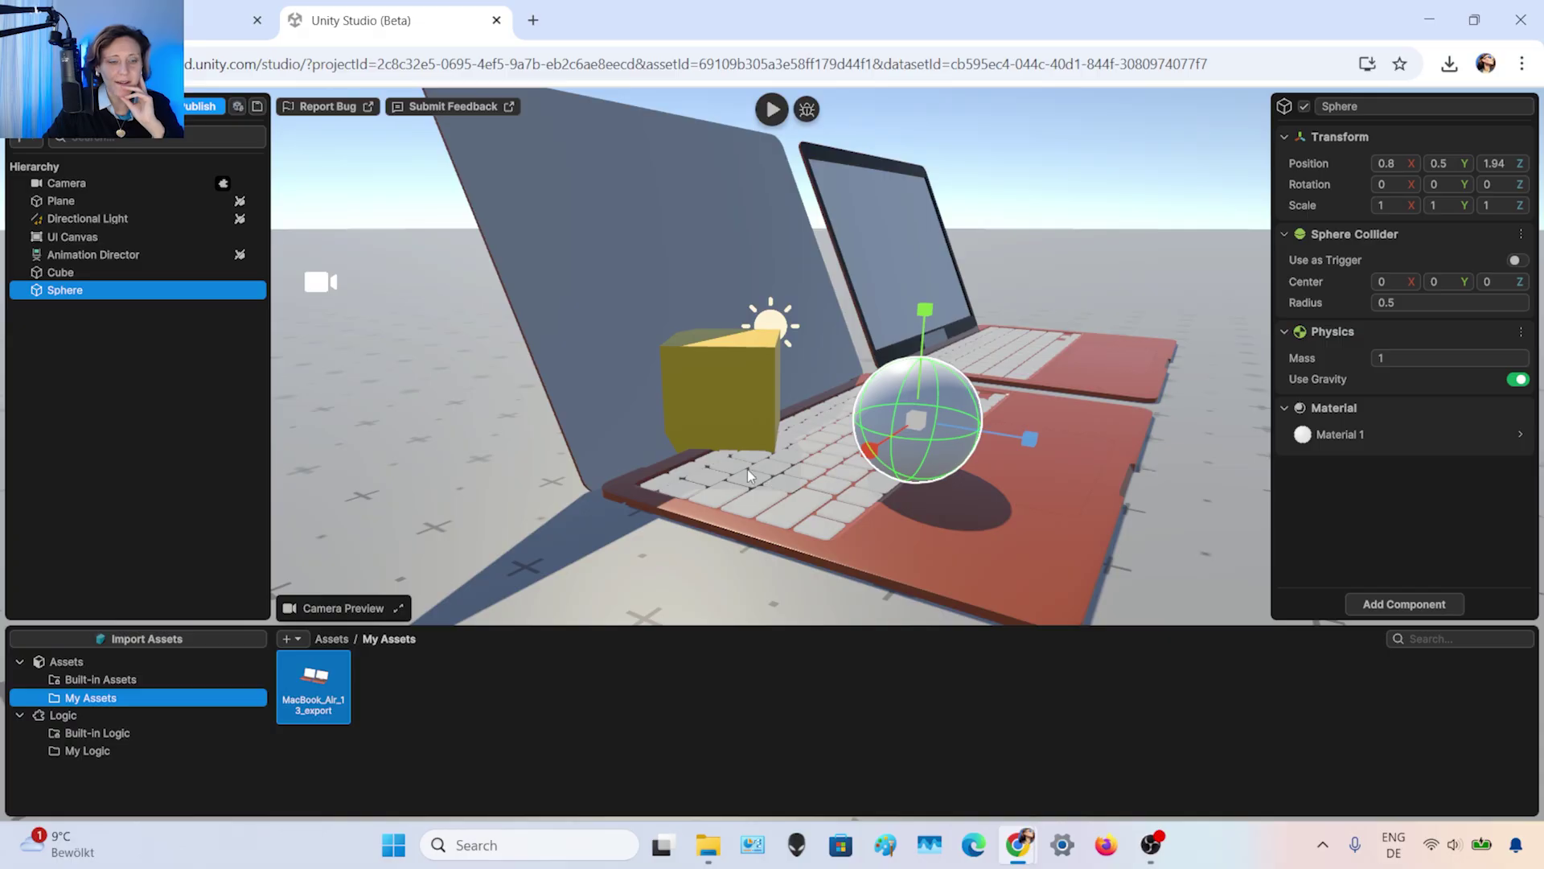
click(517, 470)
scroll(516, 483, down, 10)
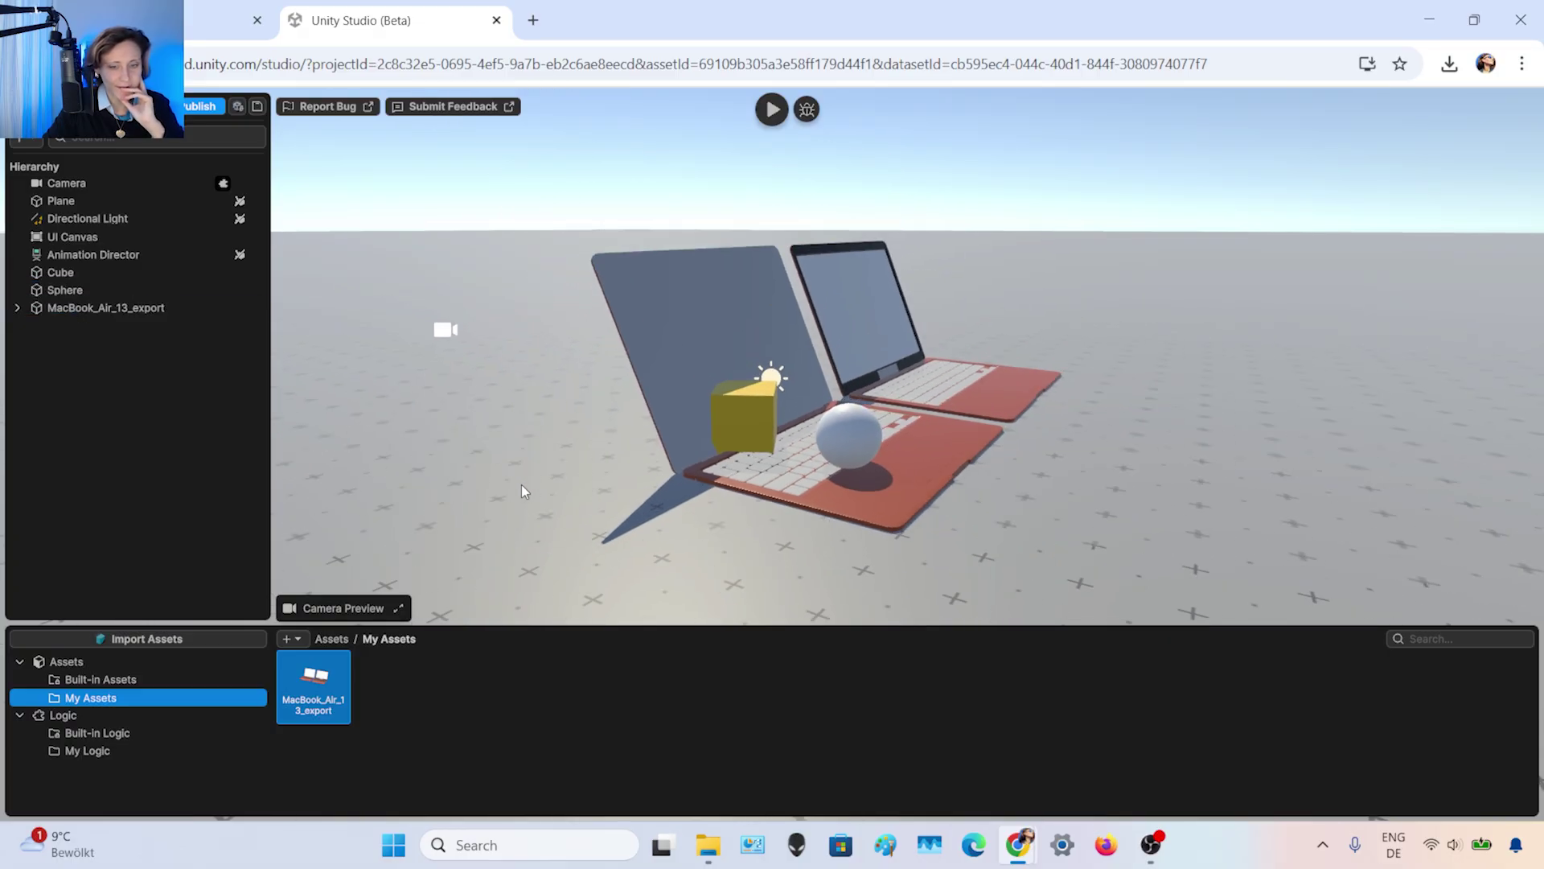
- Move the sphere clear of the laptops to about Z 5.61, and push it farther back along the X axis
scroll(987, 491, up, 3)
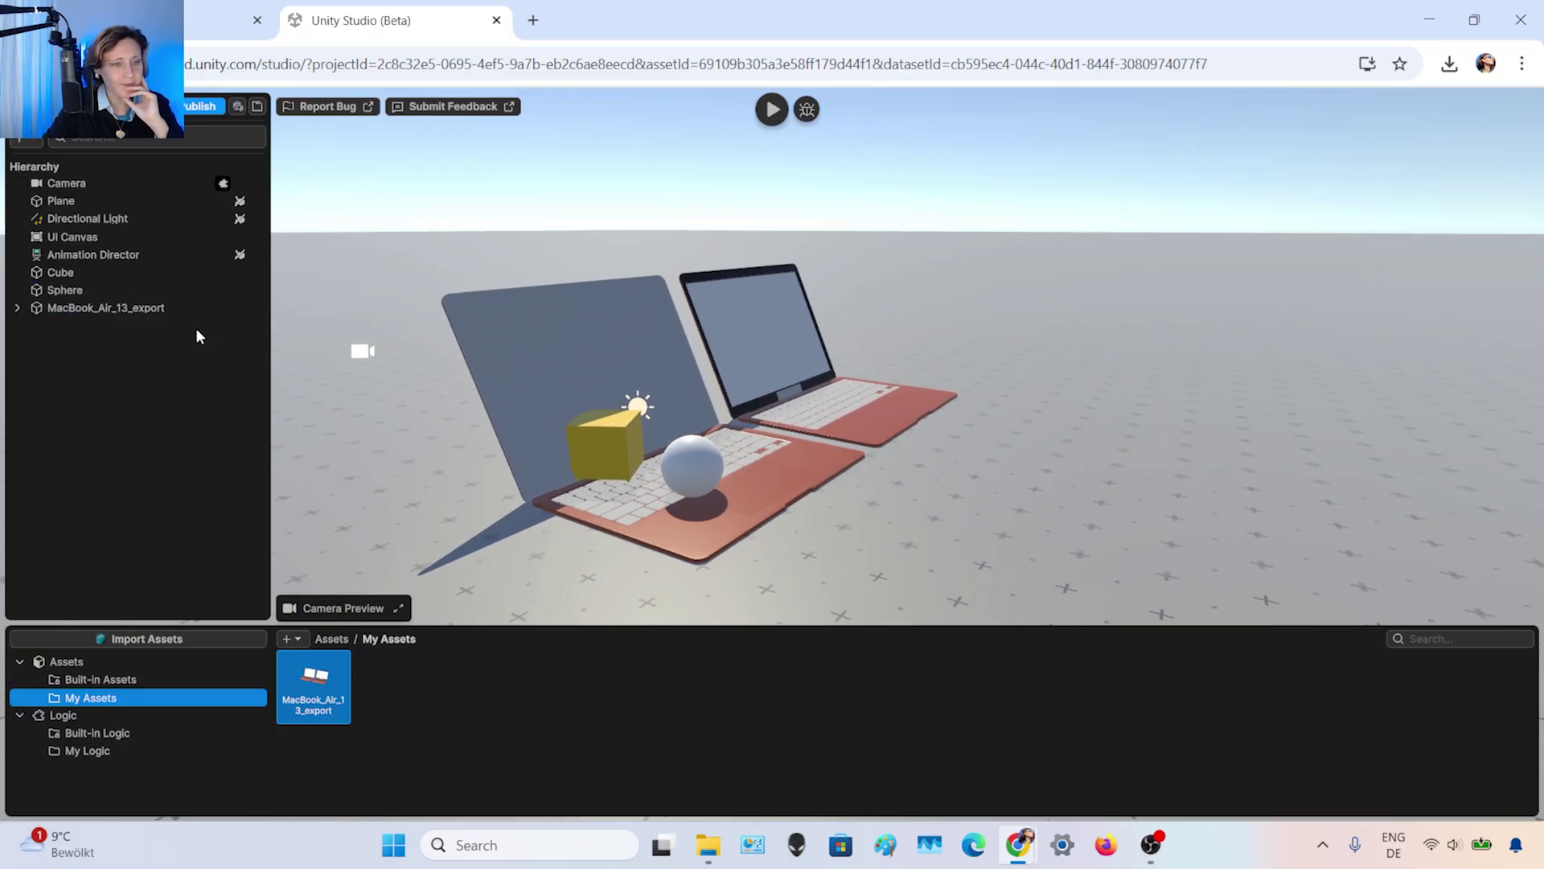
click(80, 288)
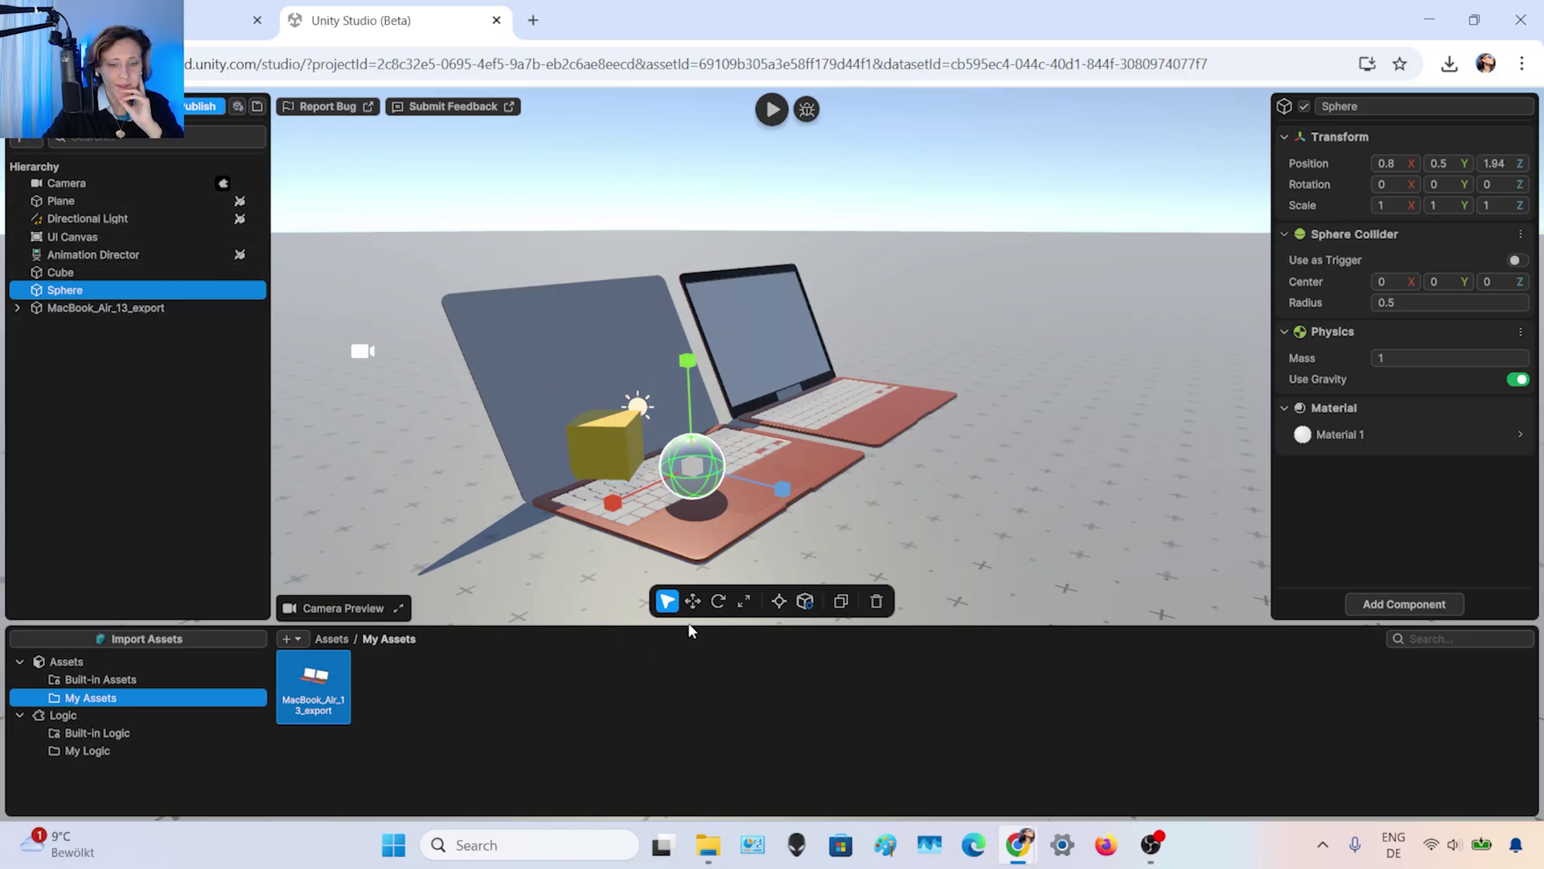
click(693, 602)
drag(828, 500, 1059, 545)
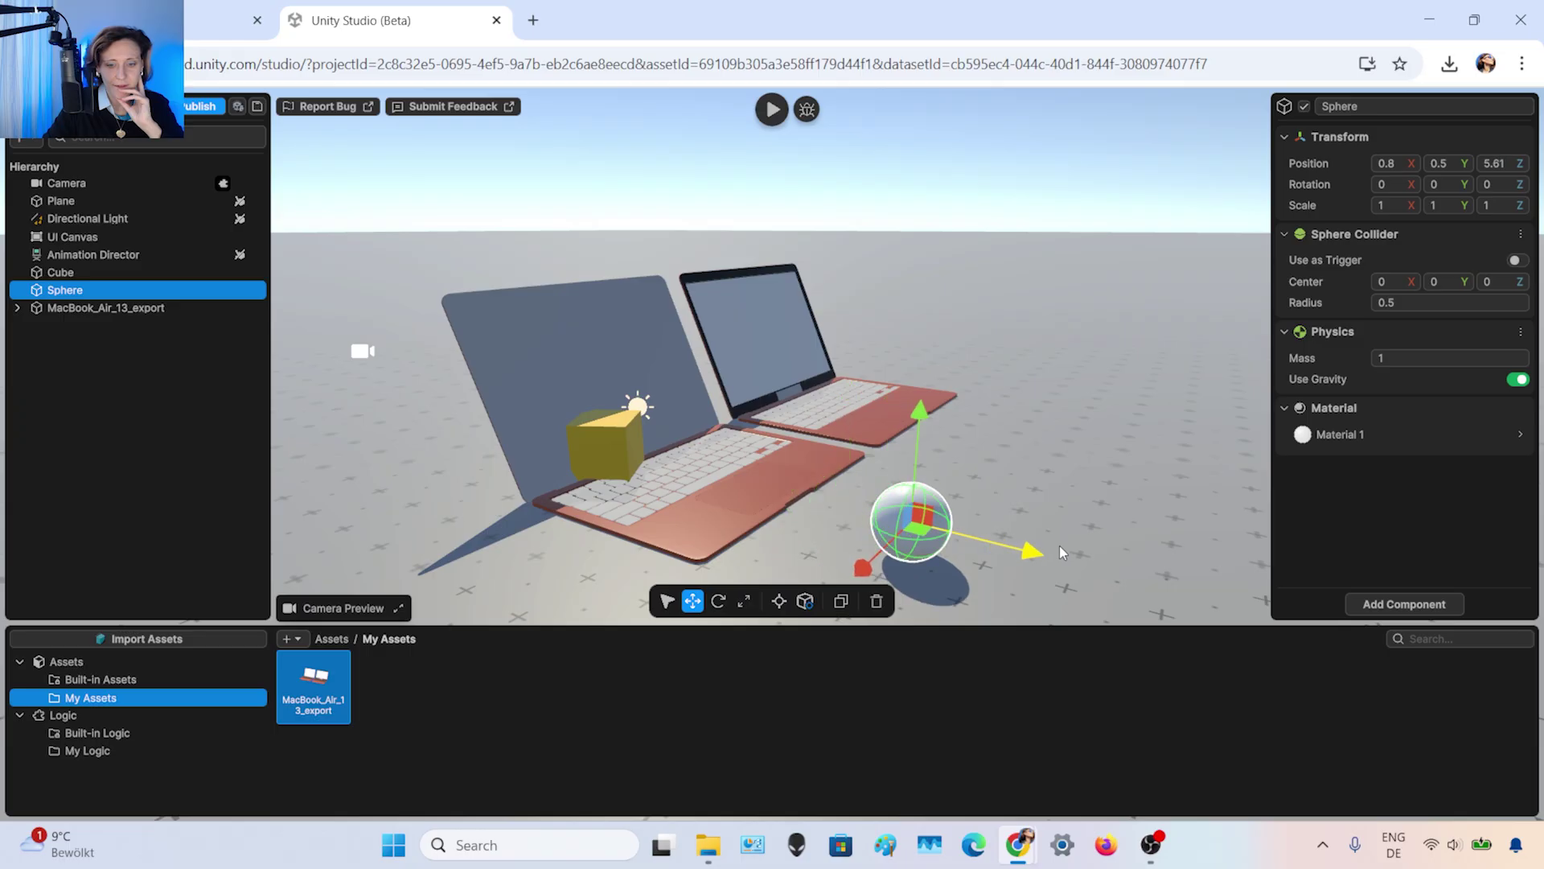
drag(861, 573, 1075, 364)
- Move the yellow cube off the laptop keyboard to about X -5.94, Z 5.57, near the sphere
click(597, 449)
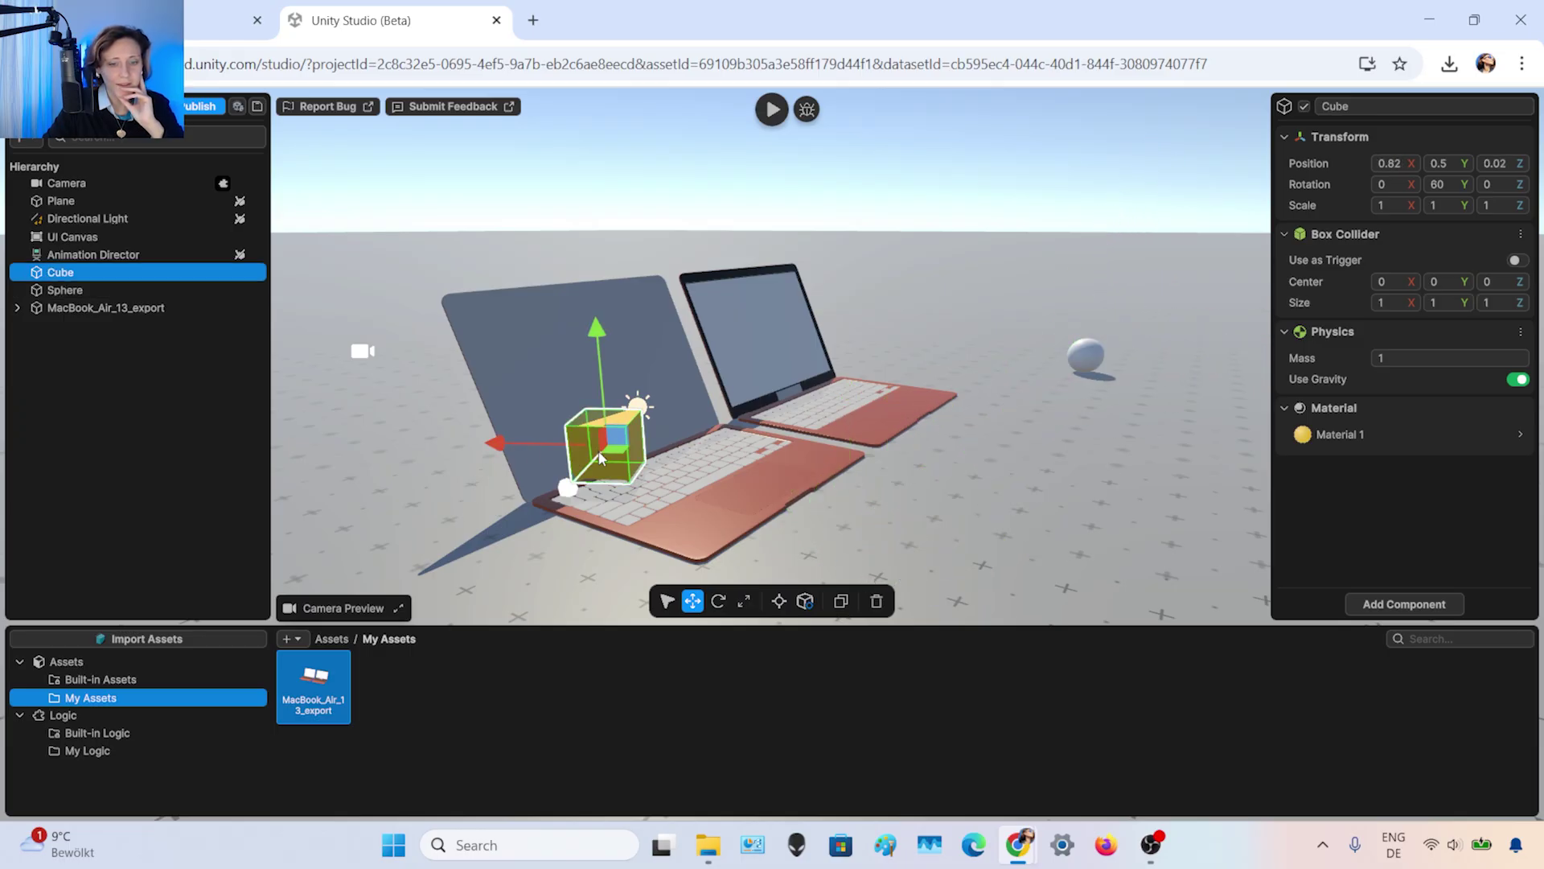
drag(568, 487, 1082, 448)
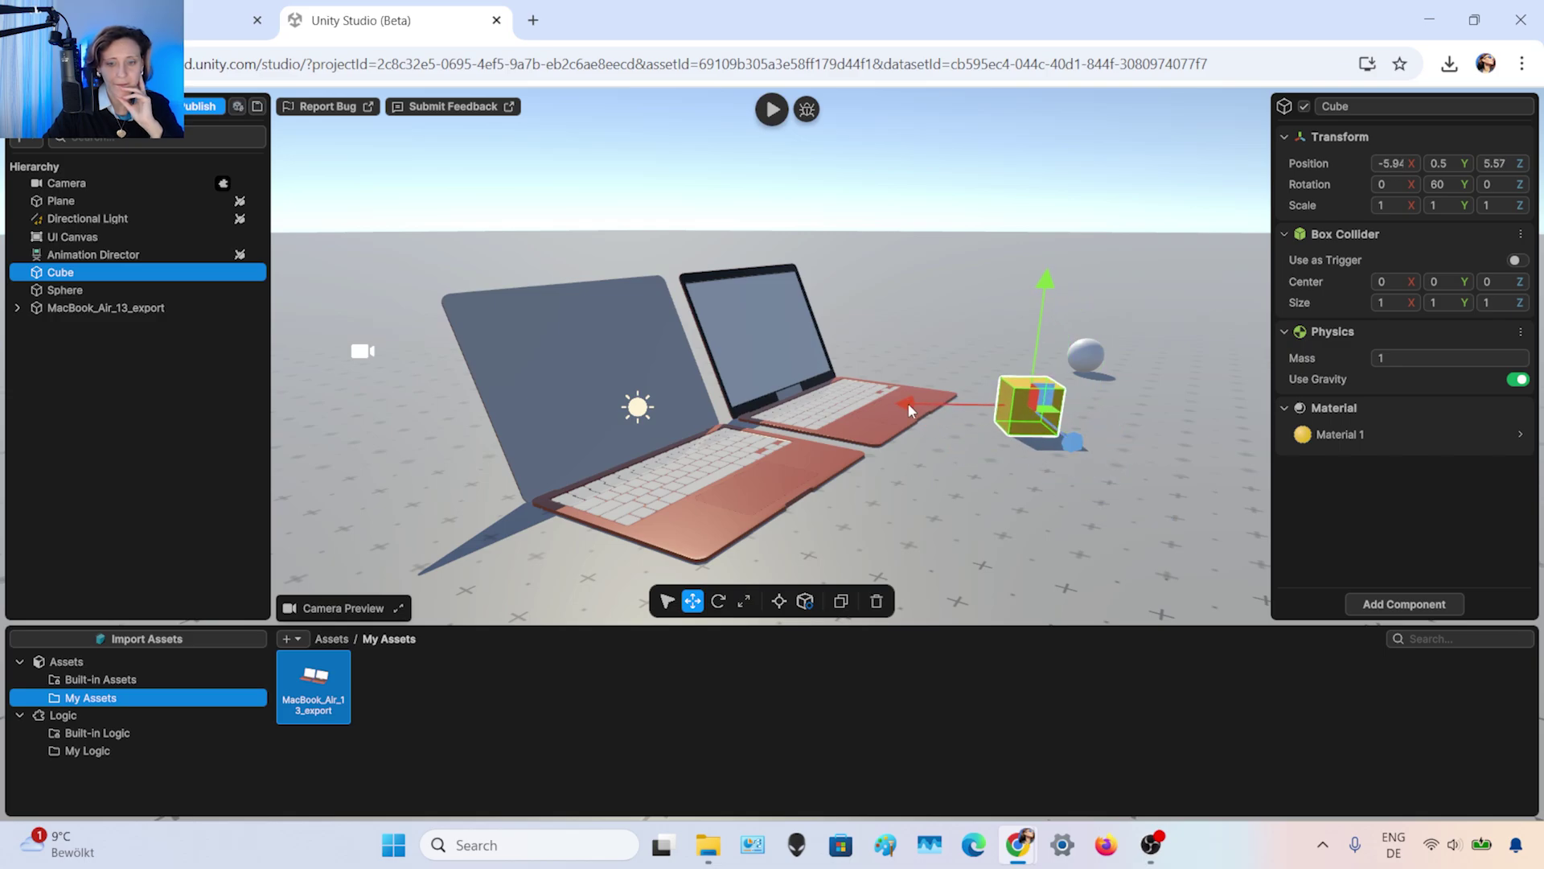
click(957, 395)
click(1029, 406)
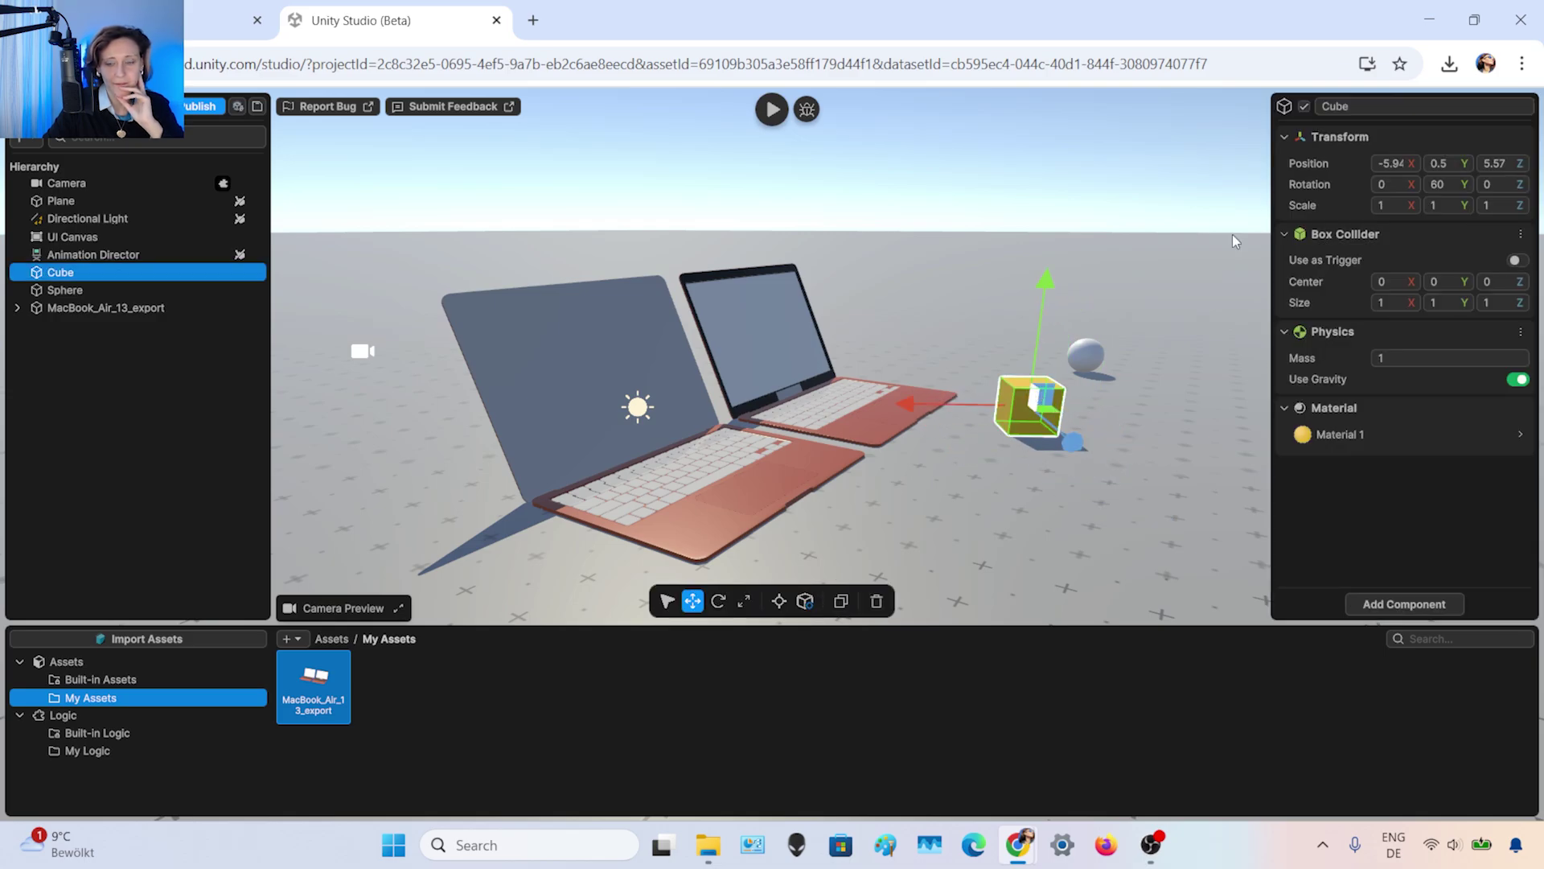
- Deactivate the cube so it is hidden in the scene, and select it again in the hierarchy
click(1304, 107)
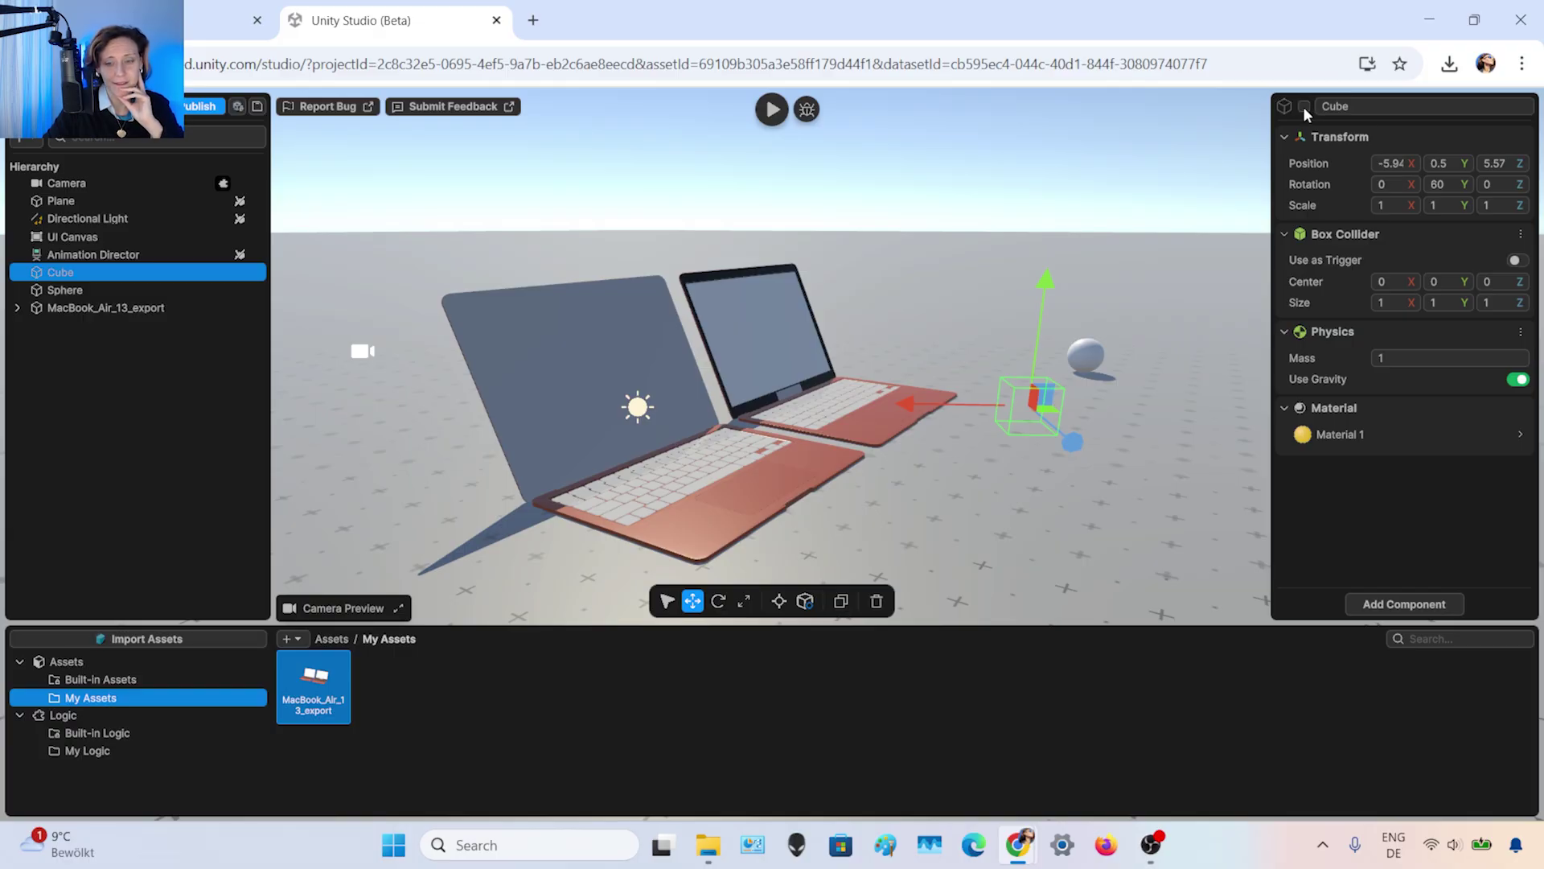
click(1039, 478)
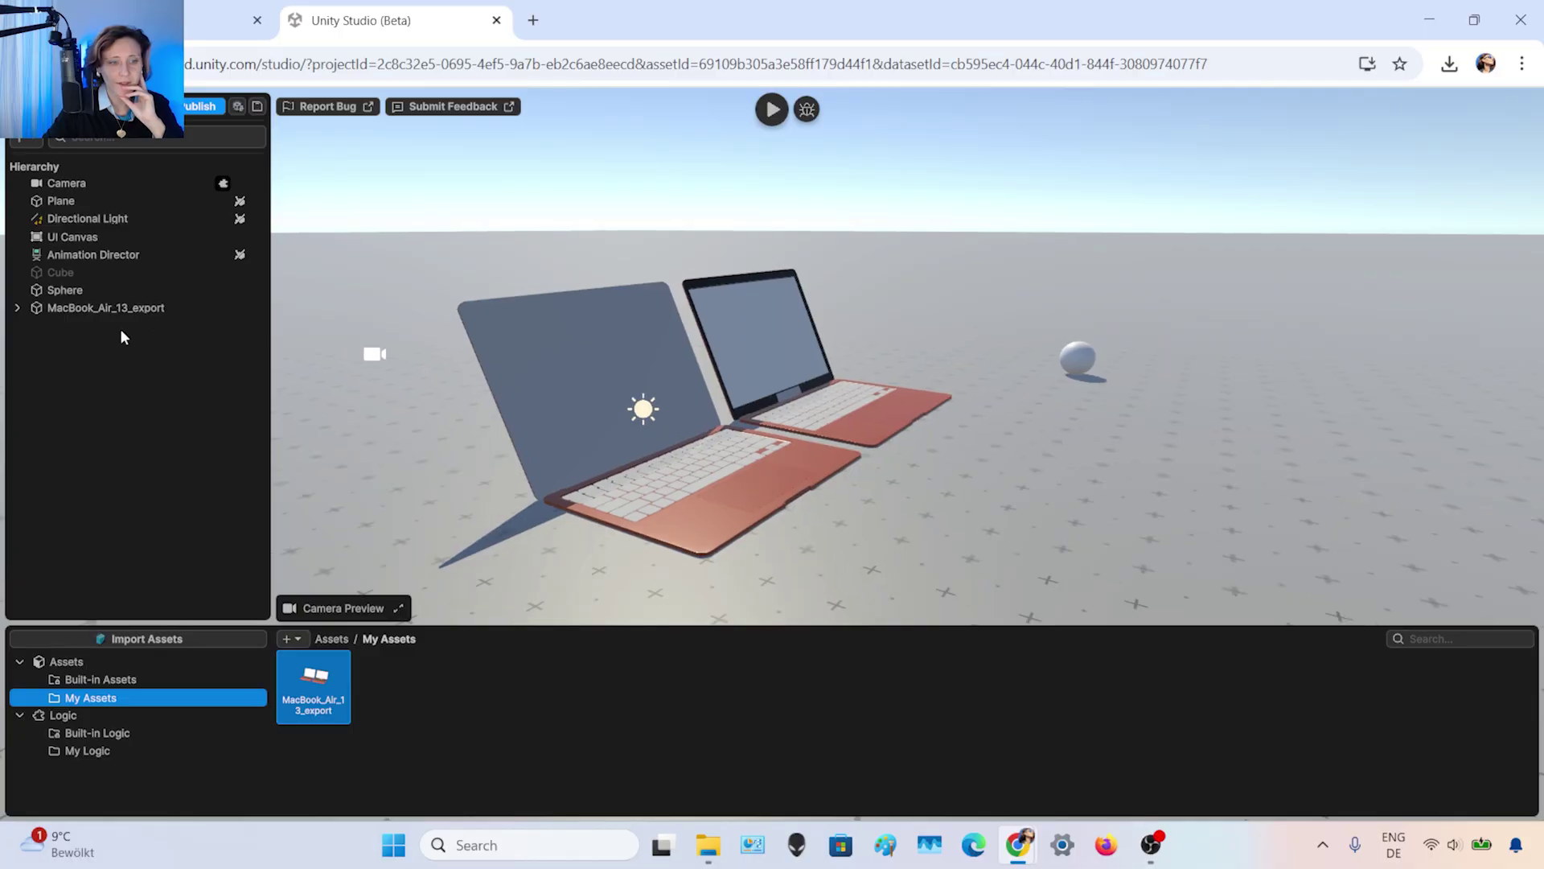
click(85, 273)
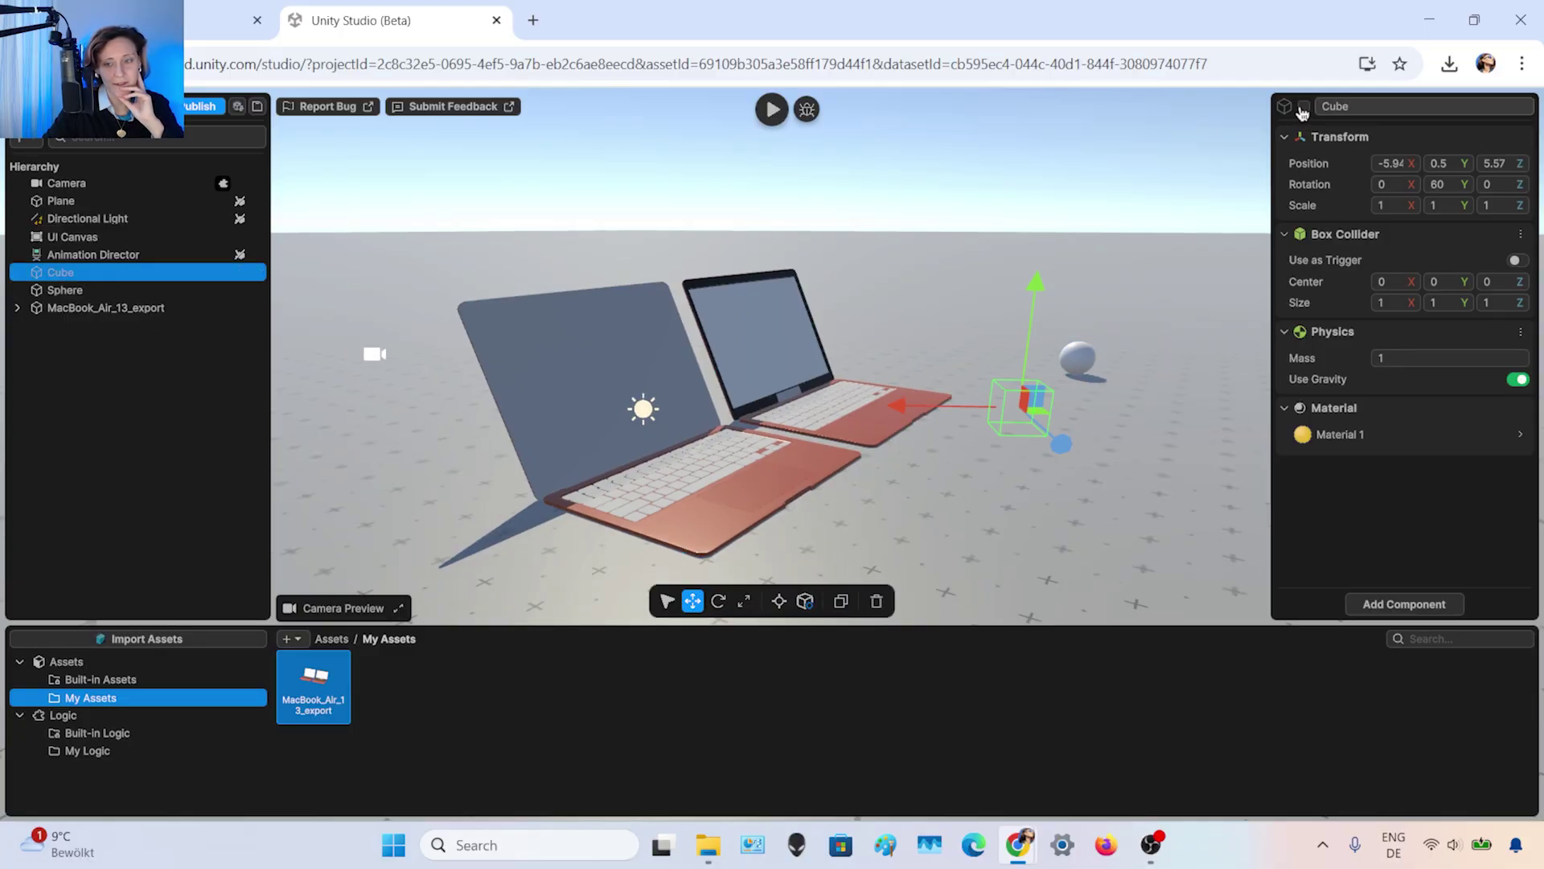
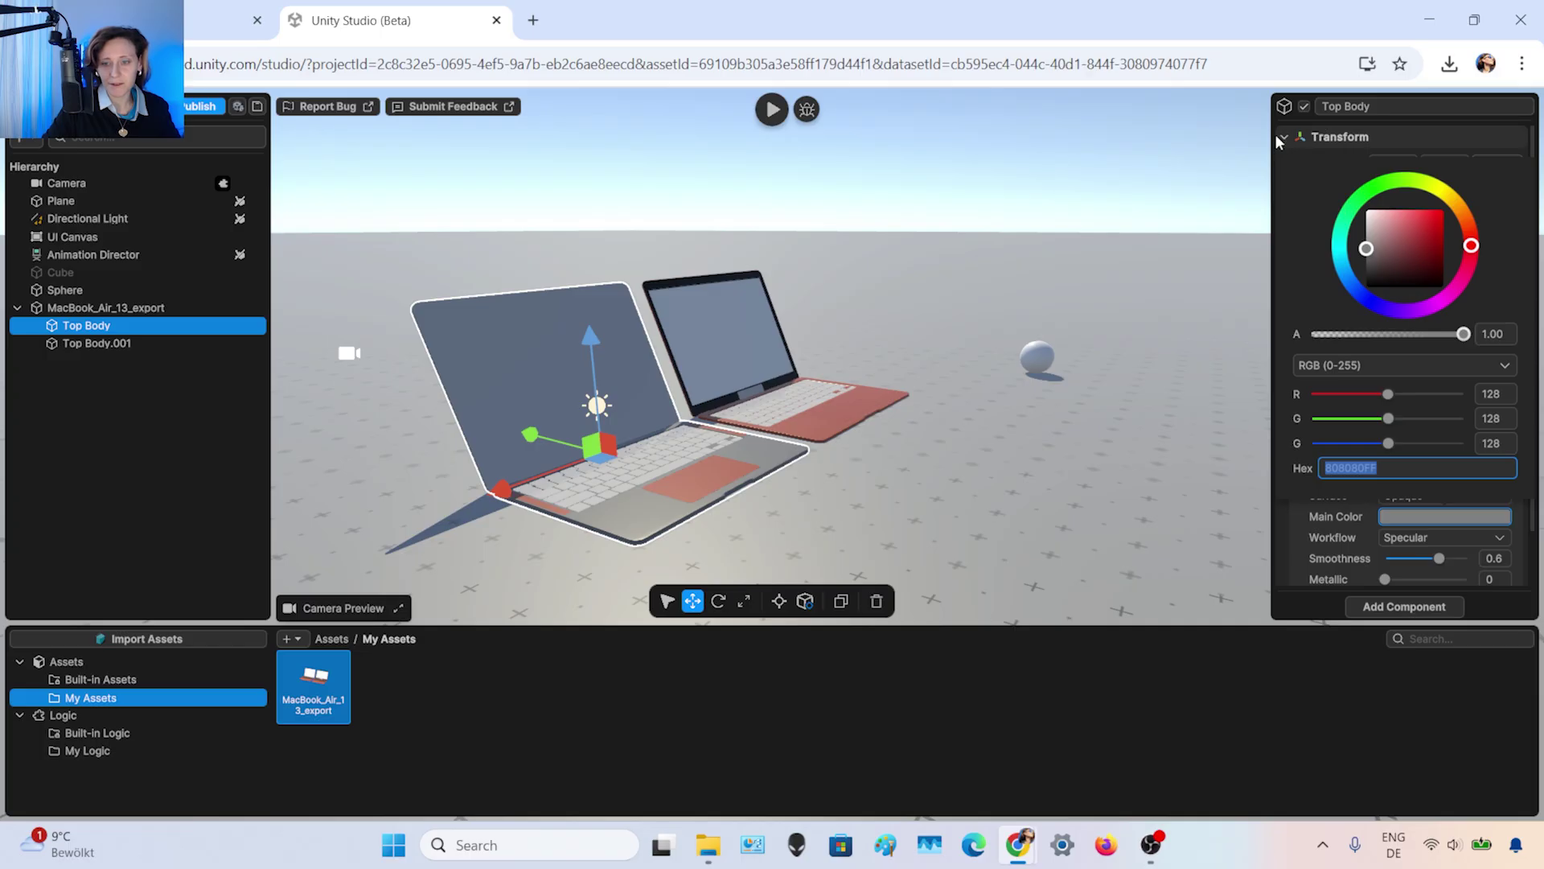
- Collapse the transform settings of Top Body and reselect Top Body inside MacBook_Air_13_export
click(1335, 137)
click(1336, 137)
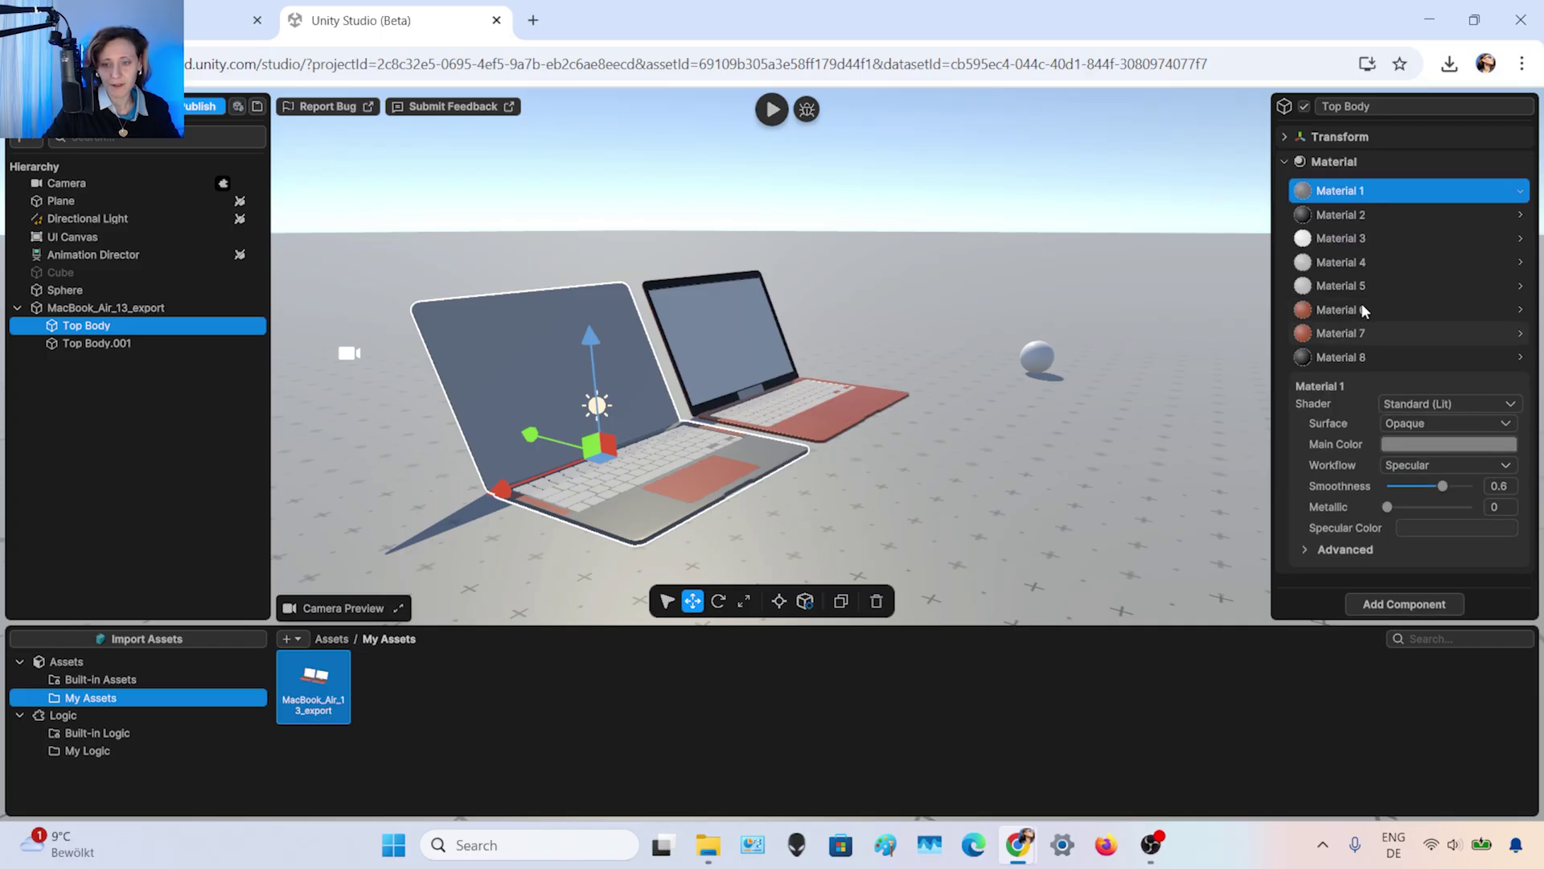
click(701, 486)
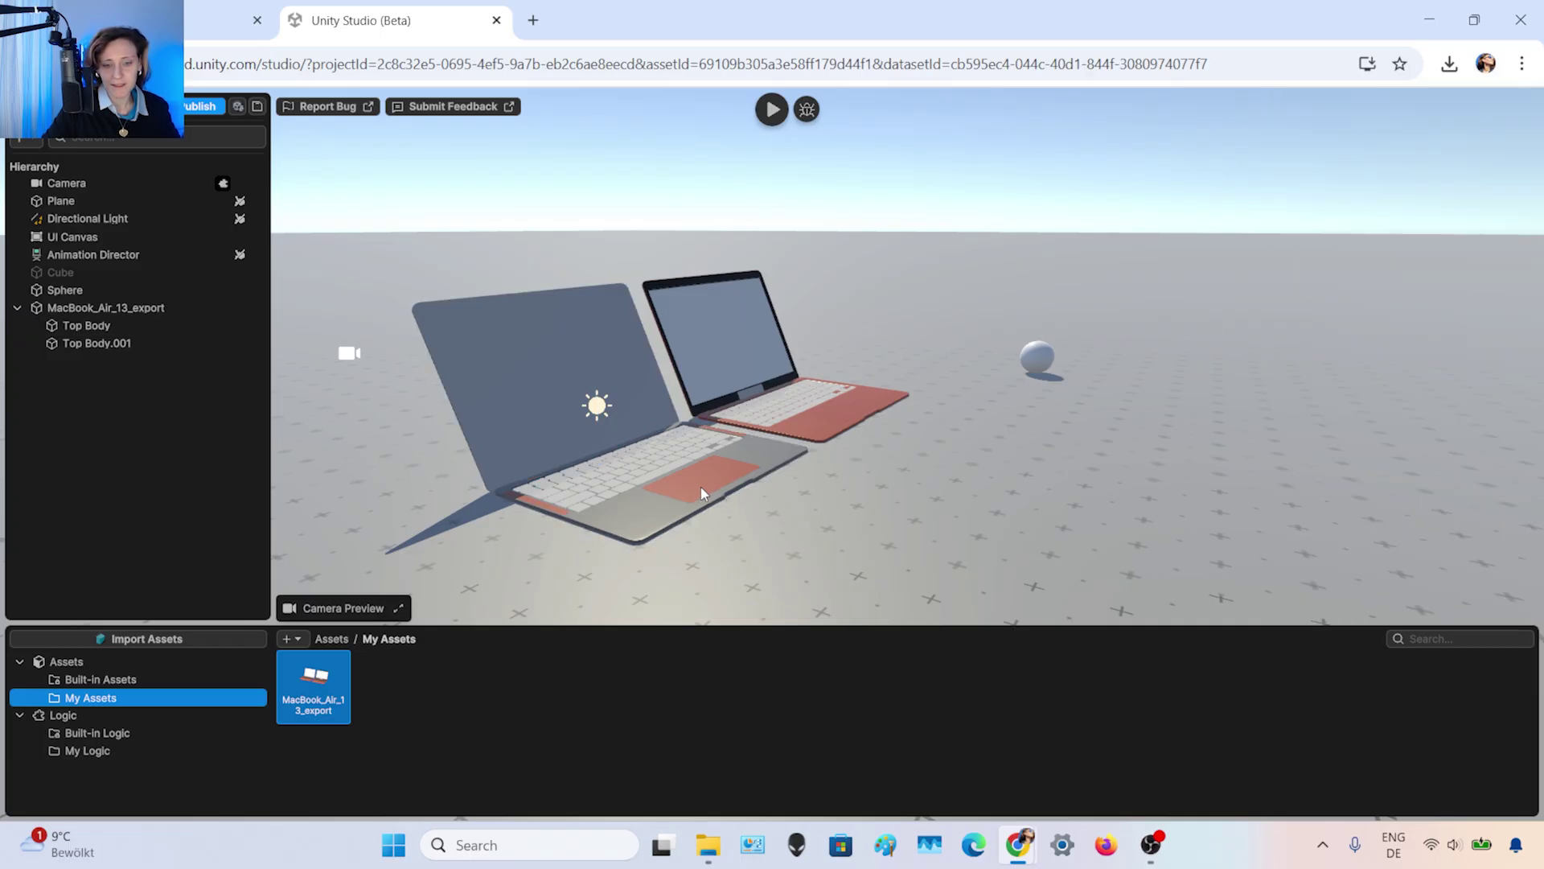
click(108, 308)
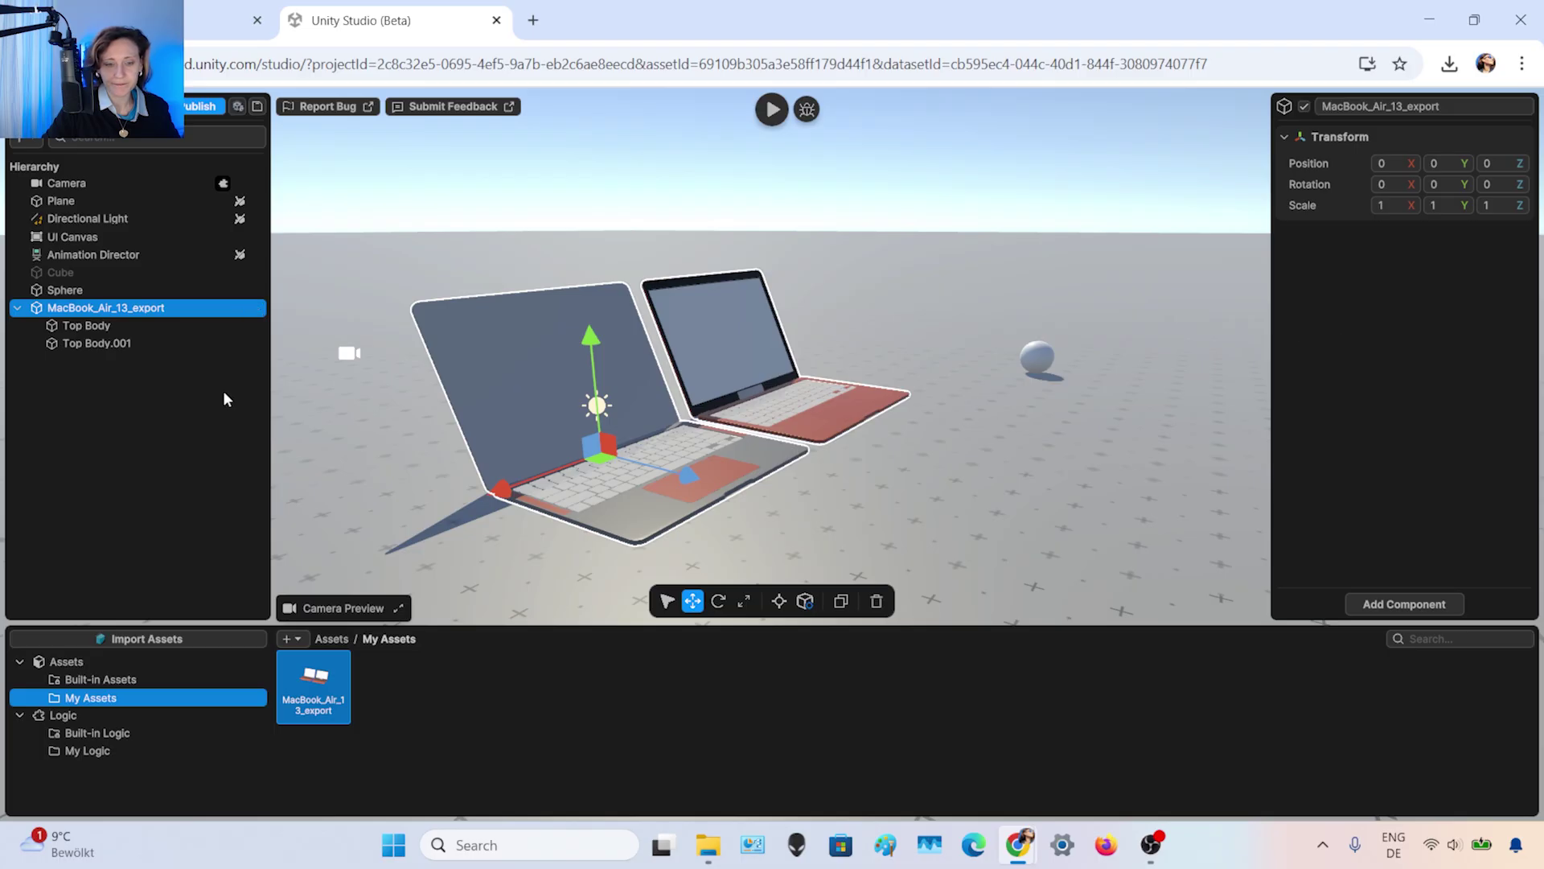
click(156, 327)
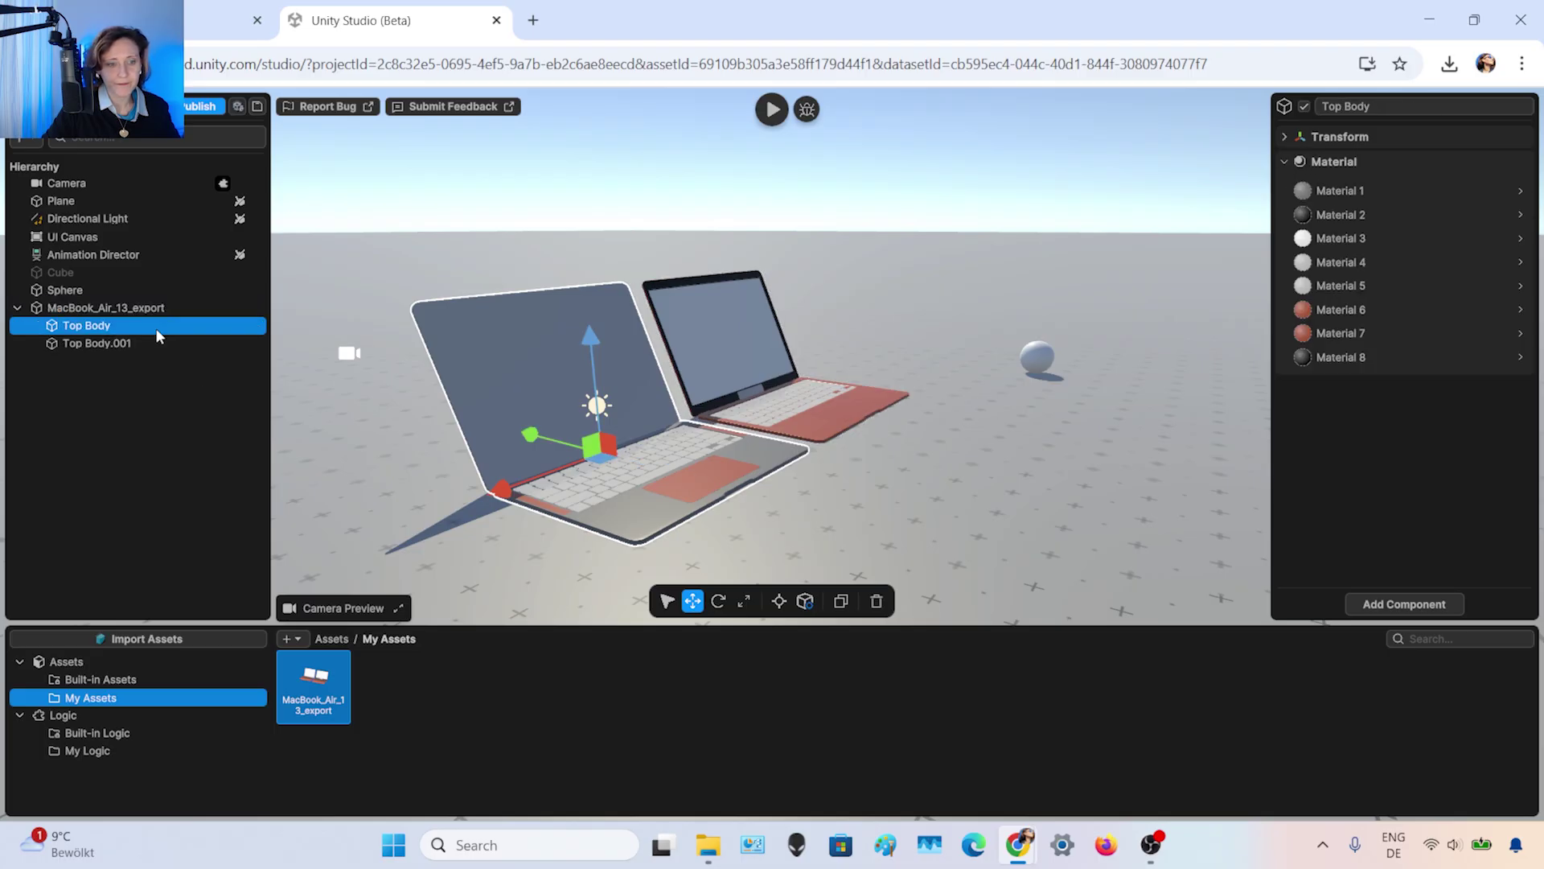
- Try to replace the main color hex value of Top Body's Material 6 with Material 1's 808080FF
click(1418, 310)
click(1444, 447)
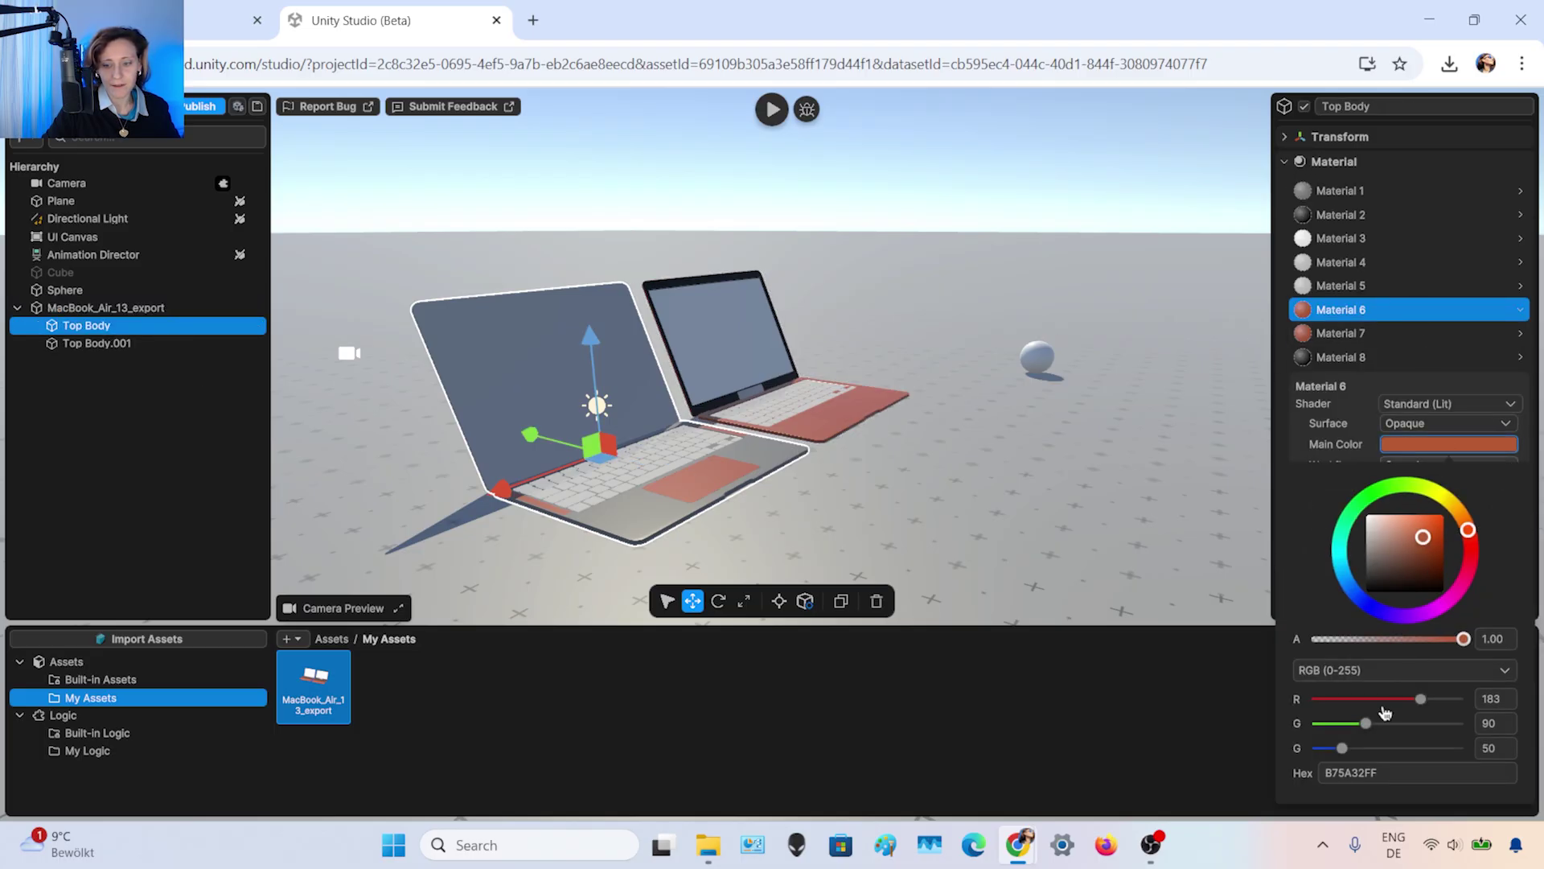
click(1392, 773)
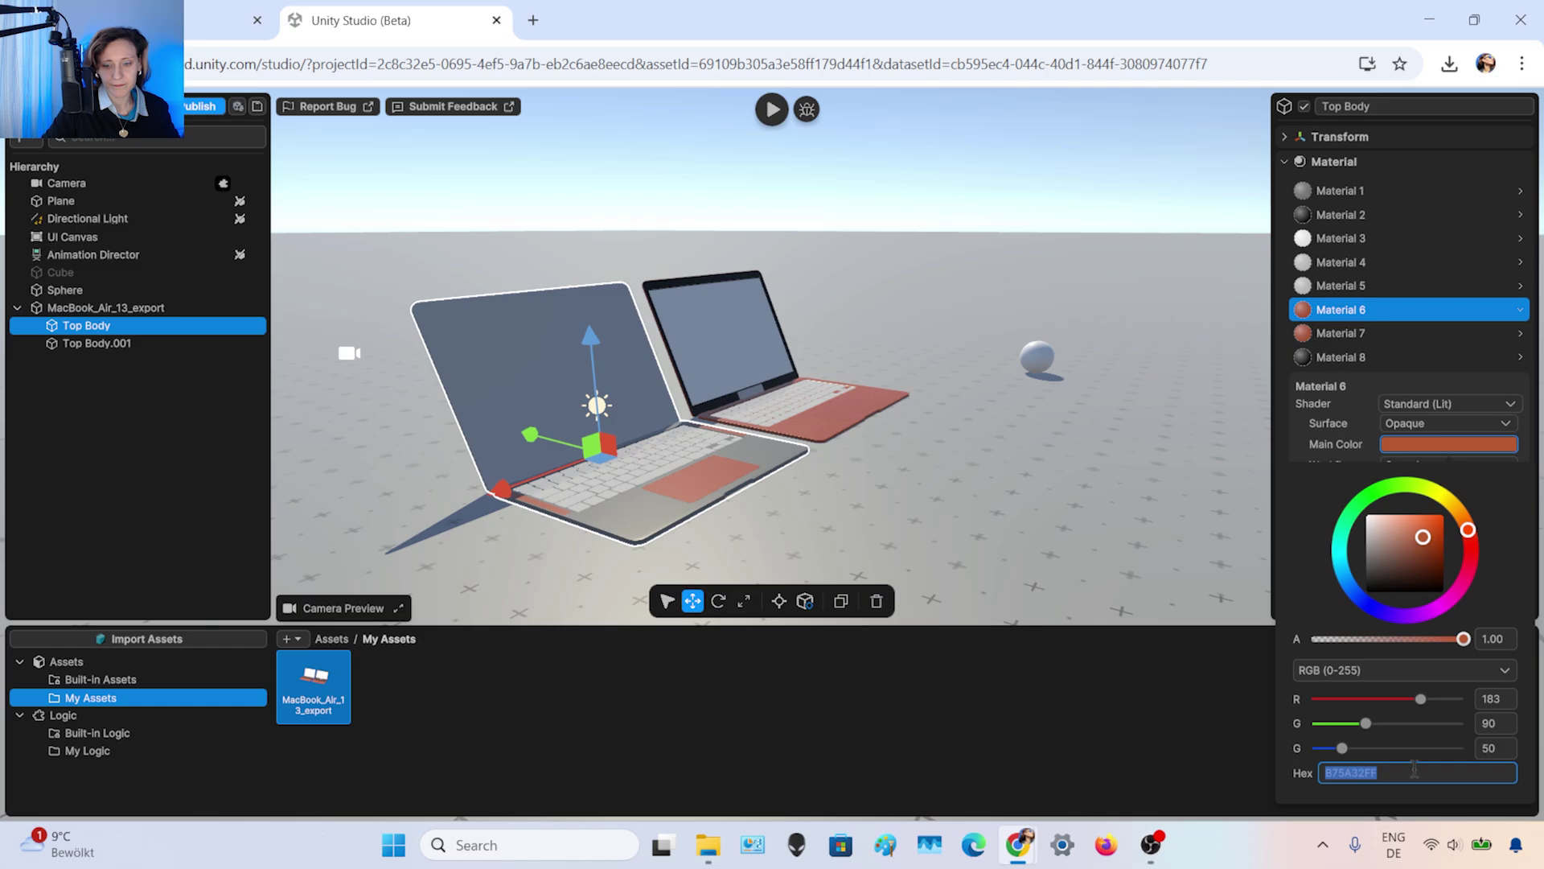
click(1404, 774)
drag(1387, 777, 1297, 764)
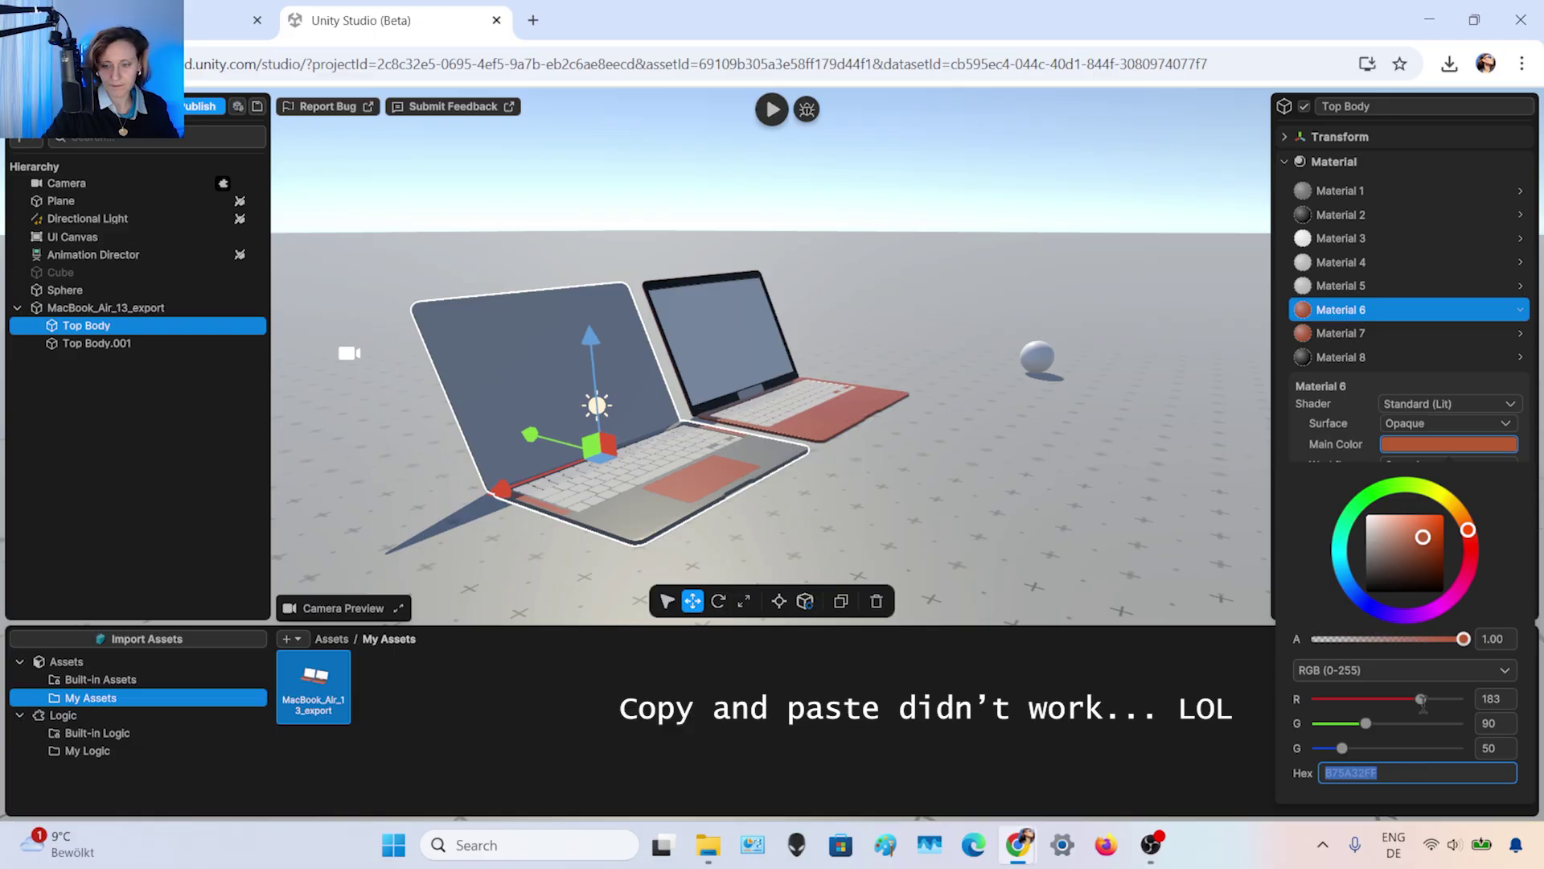
- Check the RGB values of the main color of Top Body's Material 1
click(1363, 191)
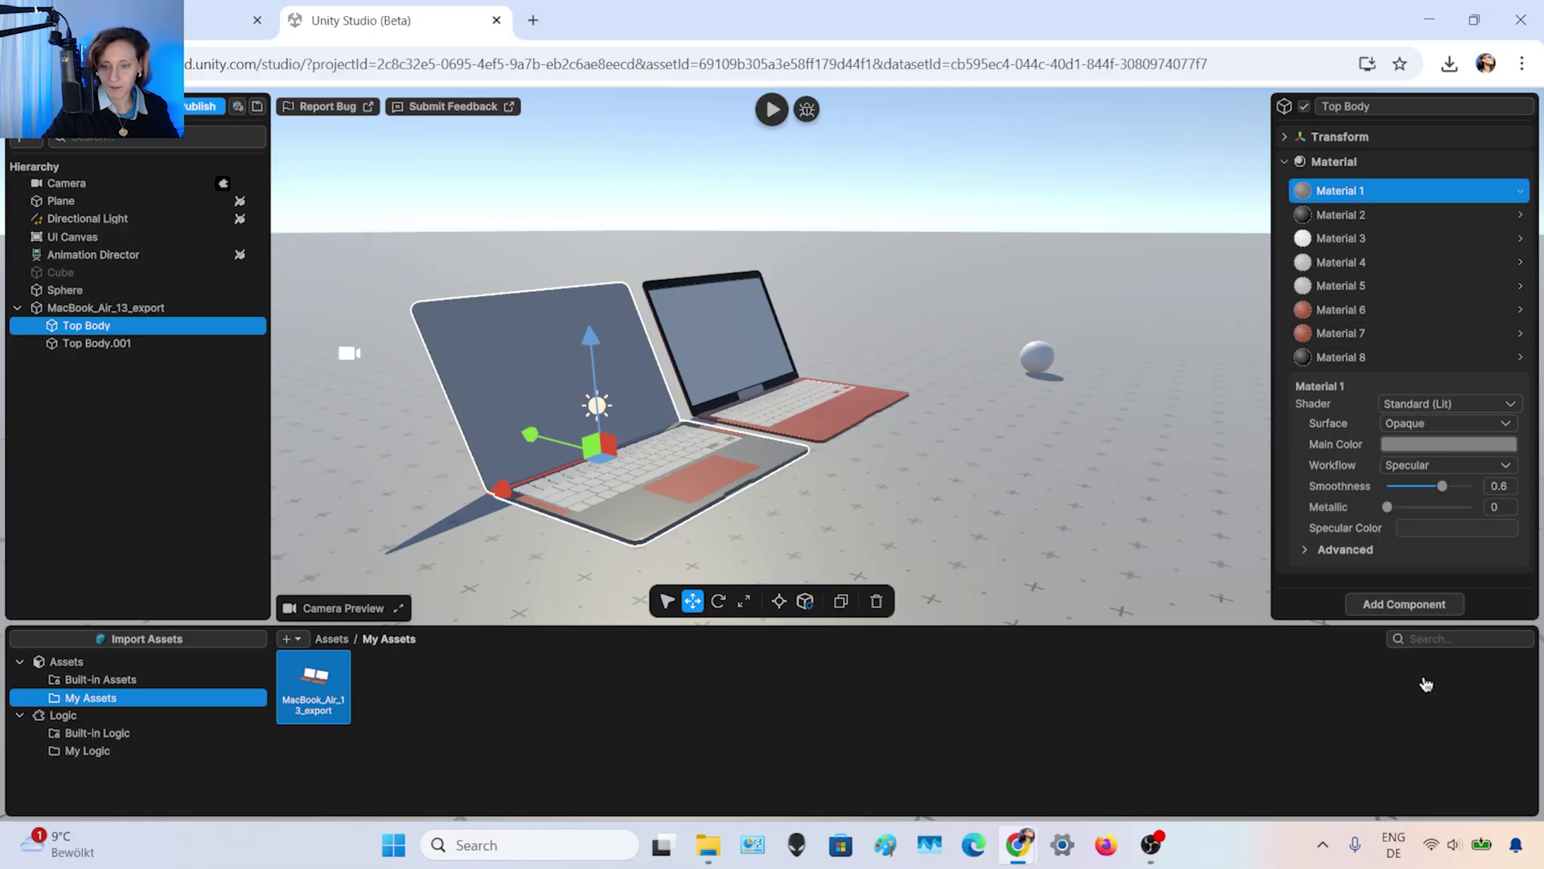
click(1453, 461)
click(1460, 492)
click(1460, 447)
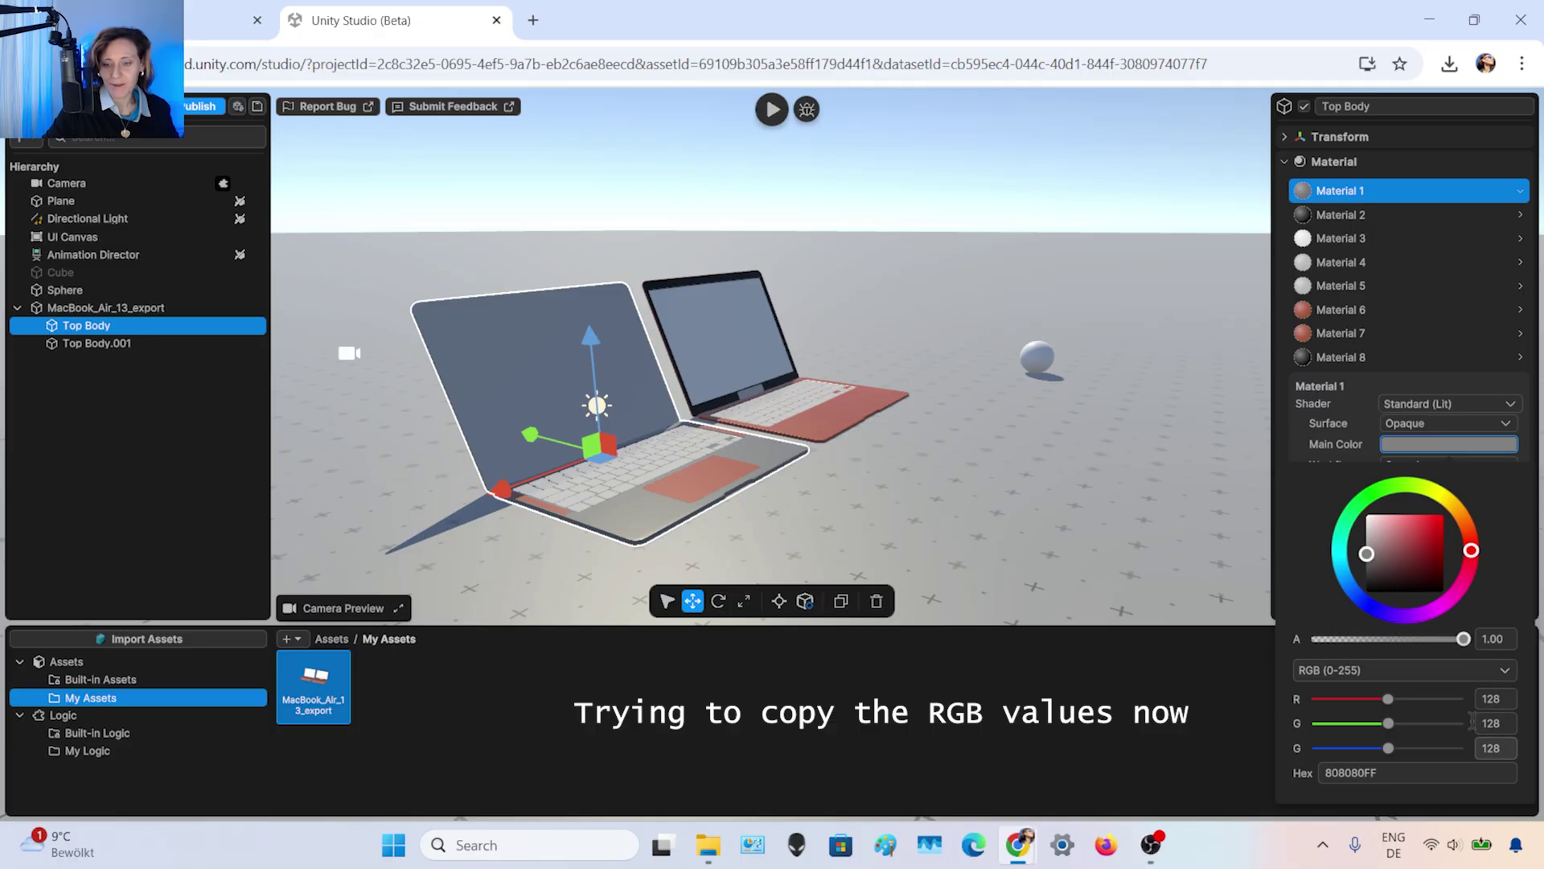
- Try to set the main color of Top Body's Material 6 to RGB 128, 128, 128
click(1352, 310)
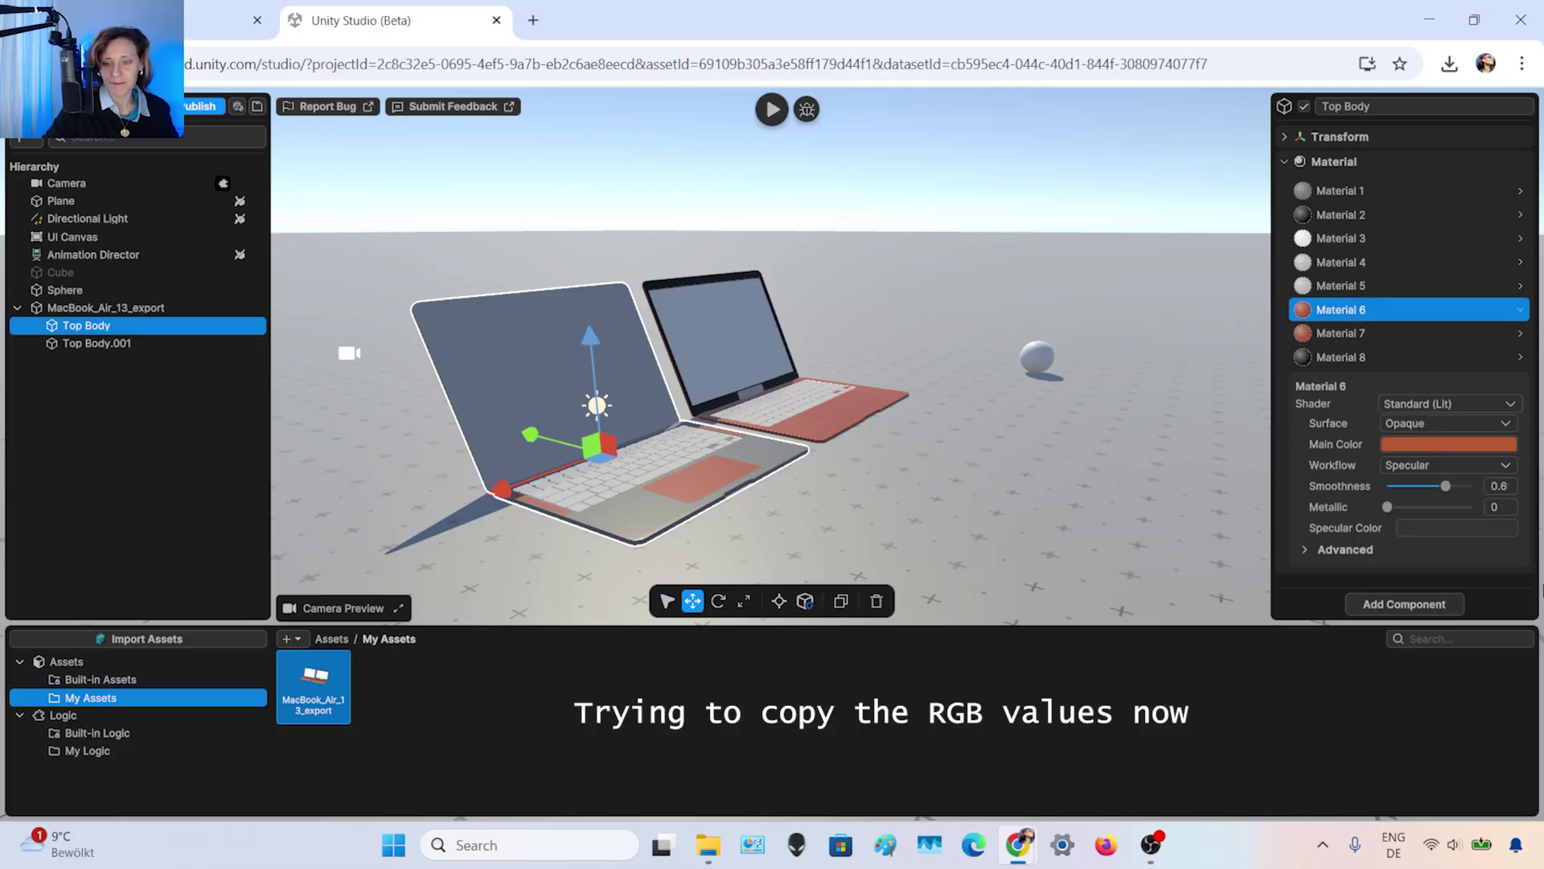
click(1482, 445)
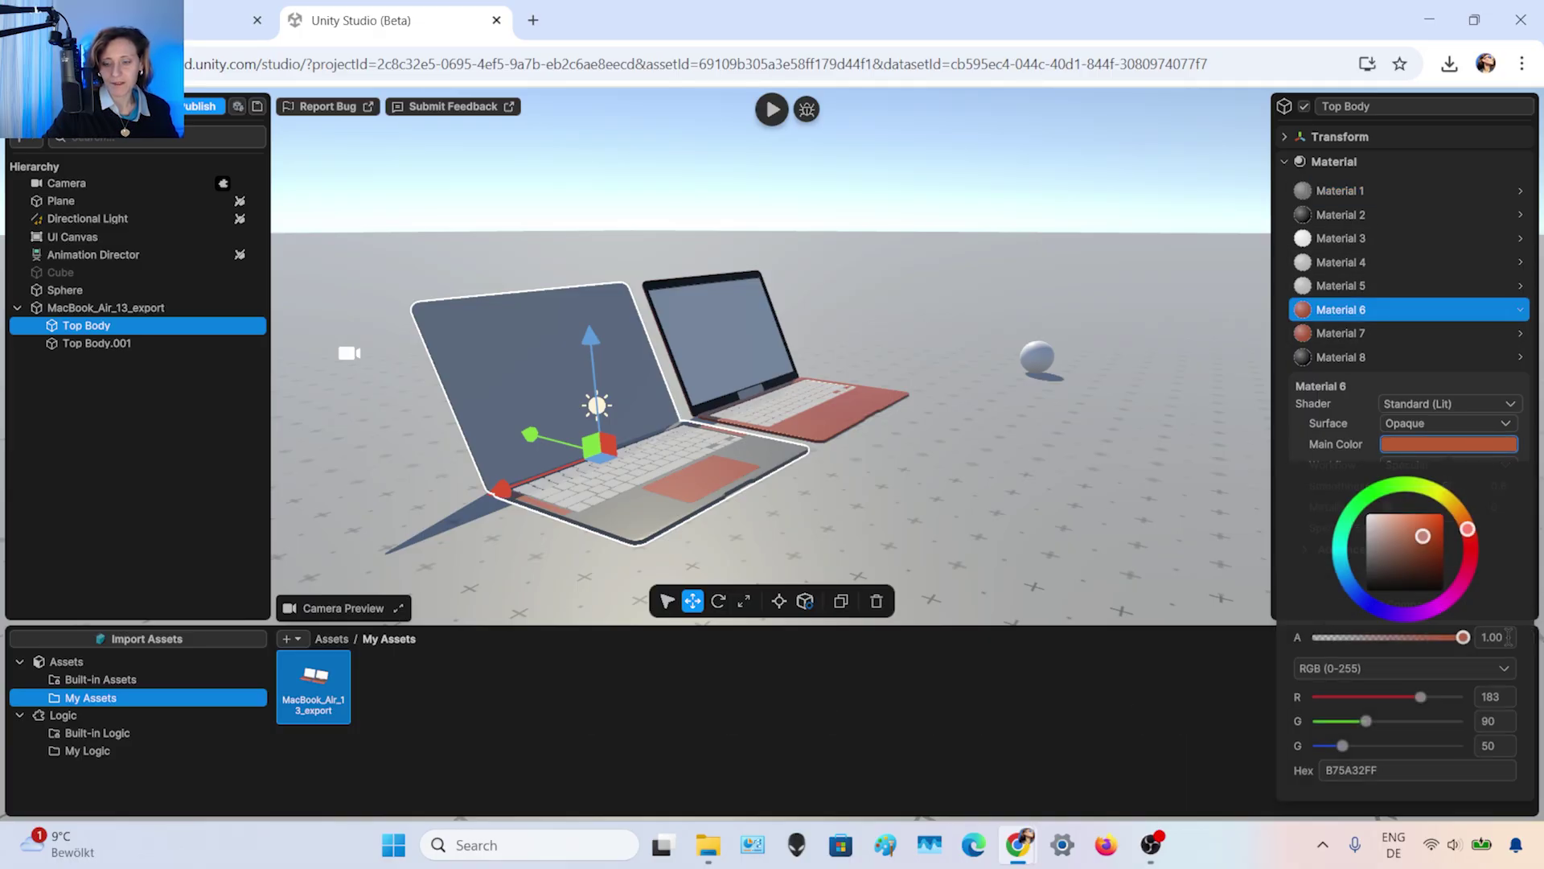
double_click(1502, 700)
text(128)
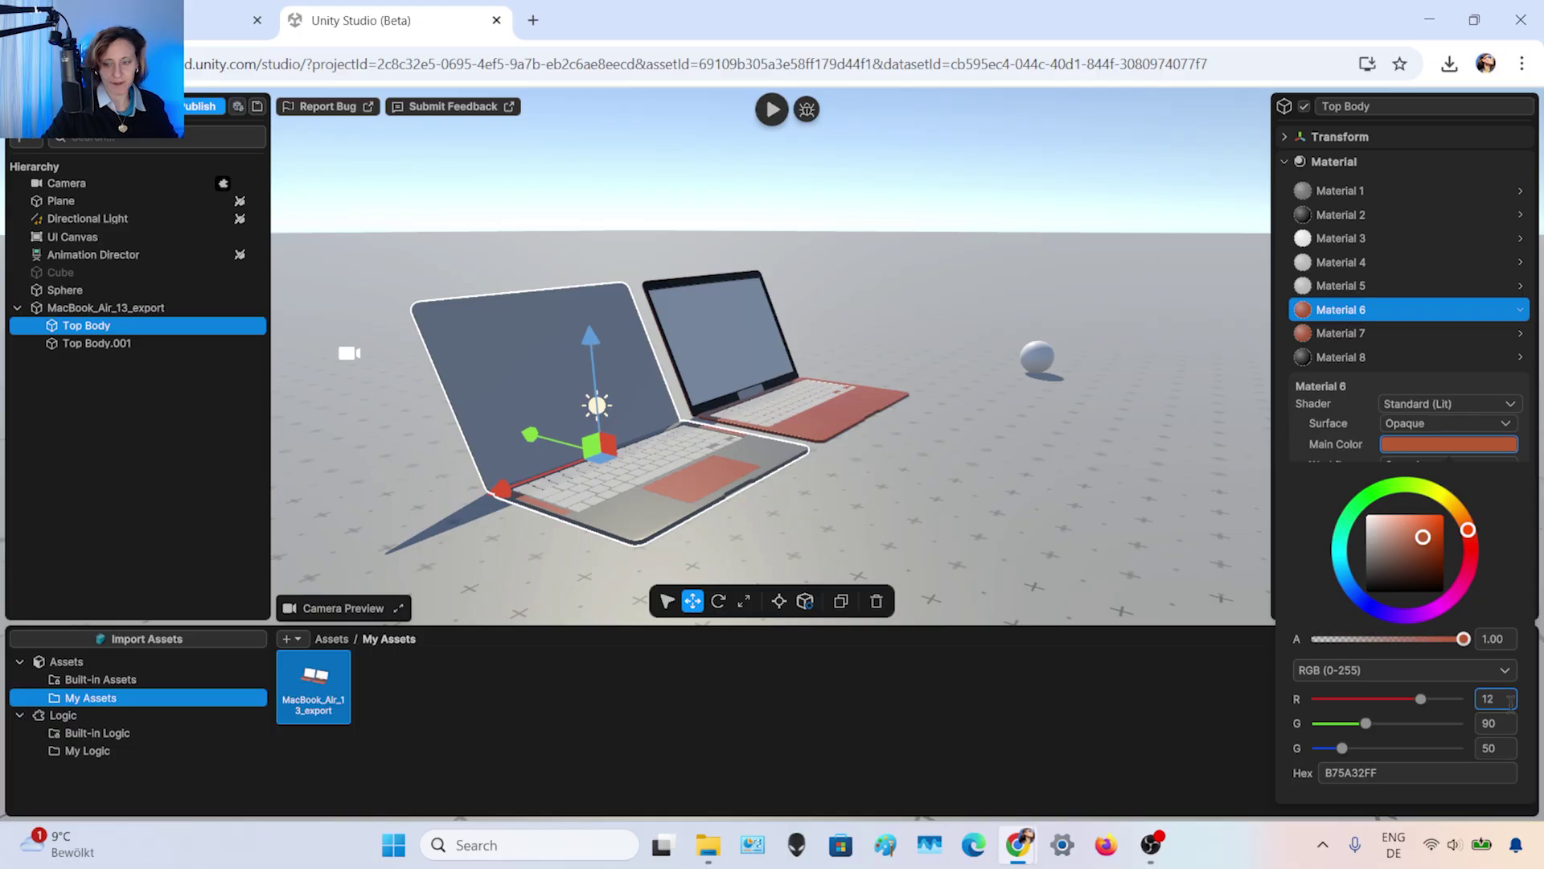
double_click(1498, 723)
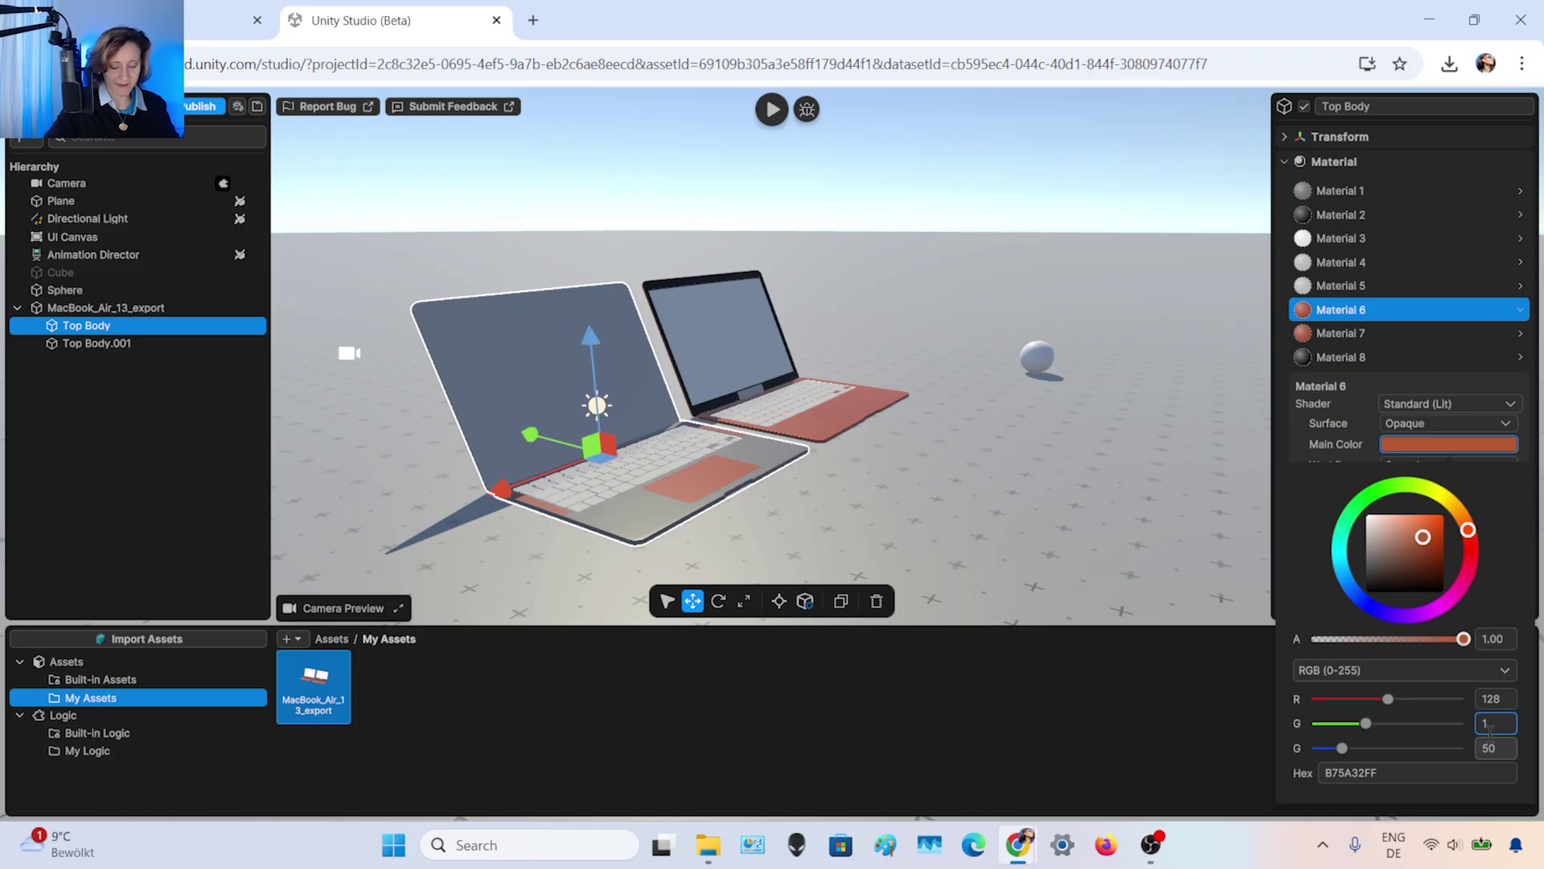
double_click(1467, 748)
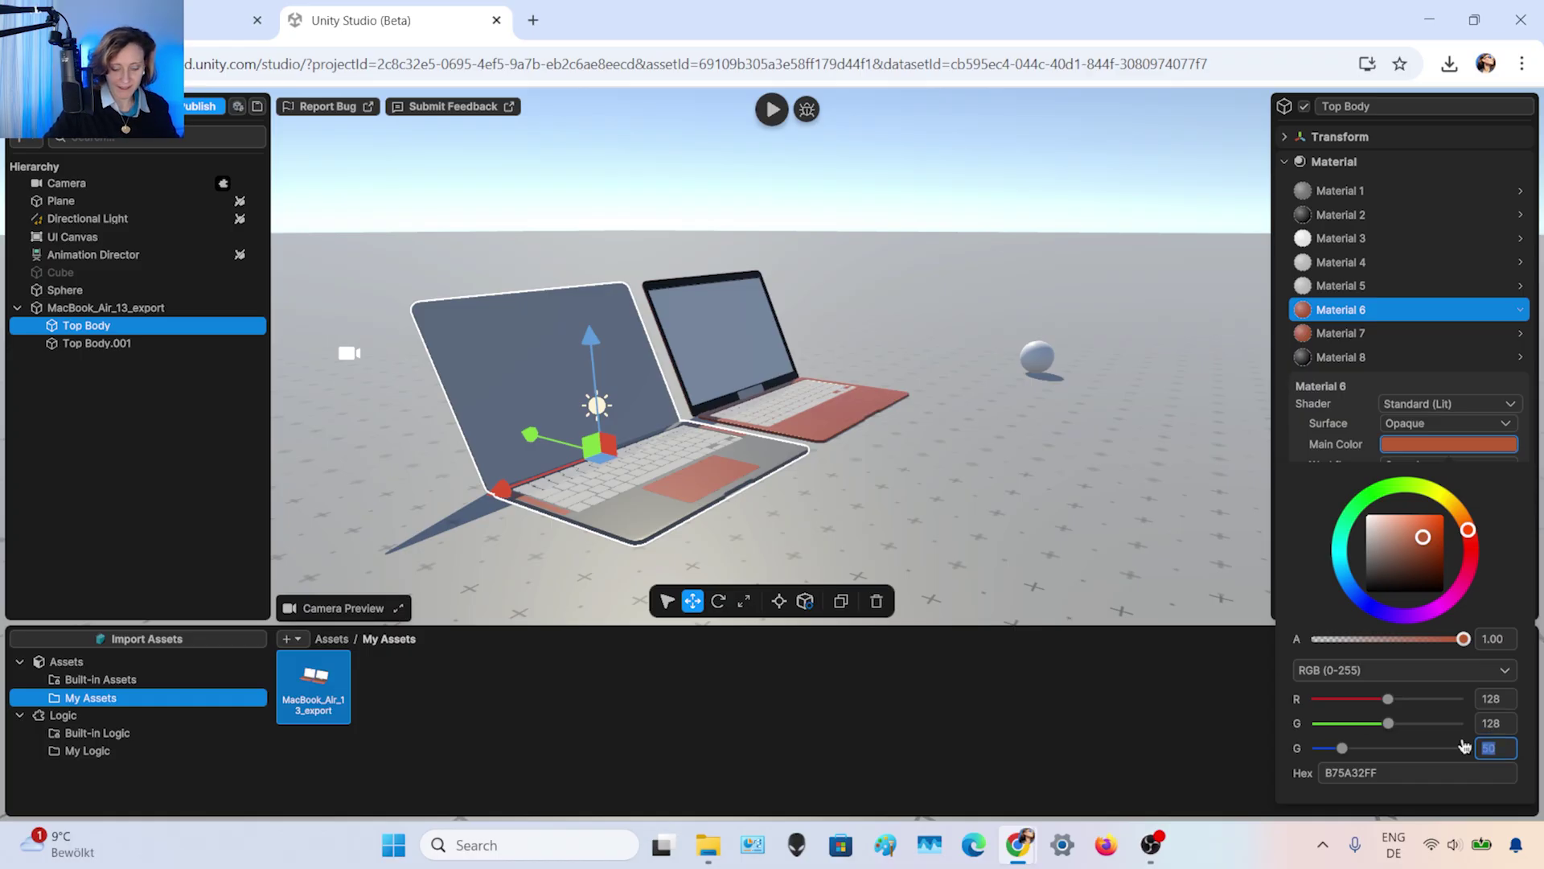
text(128)
key(Return)
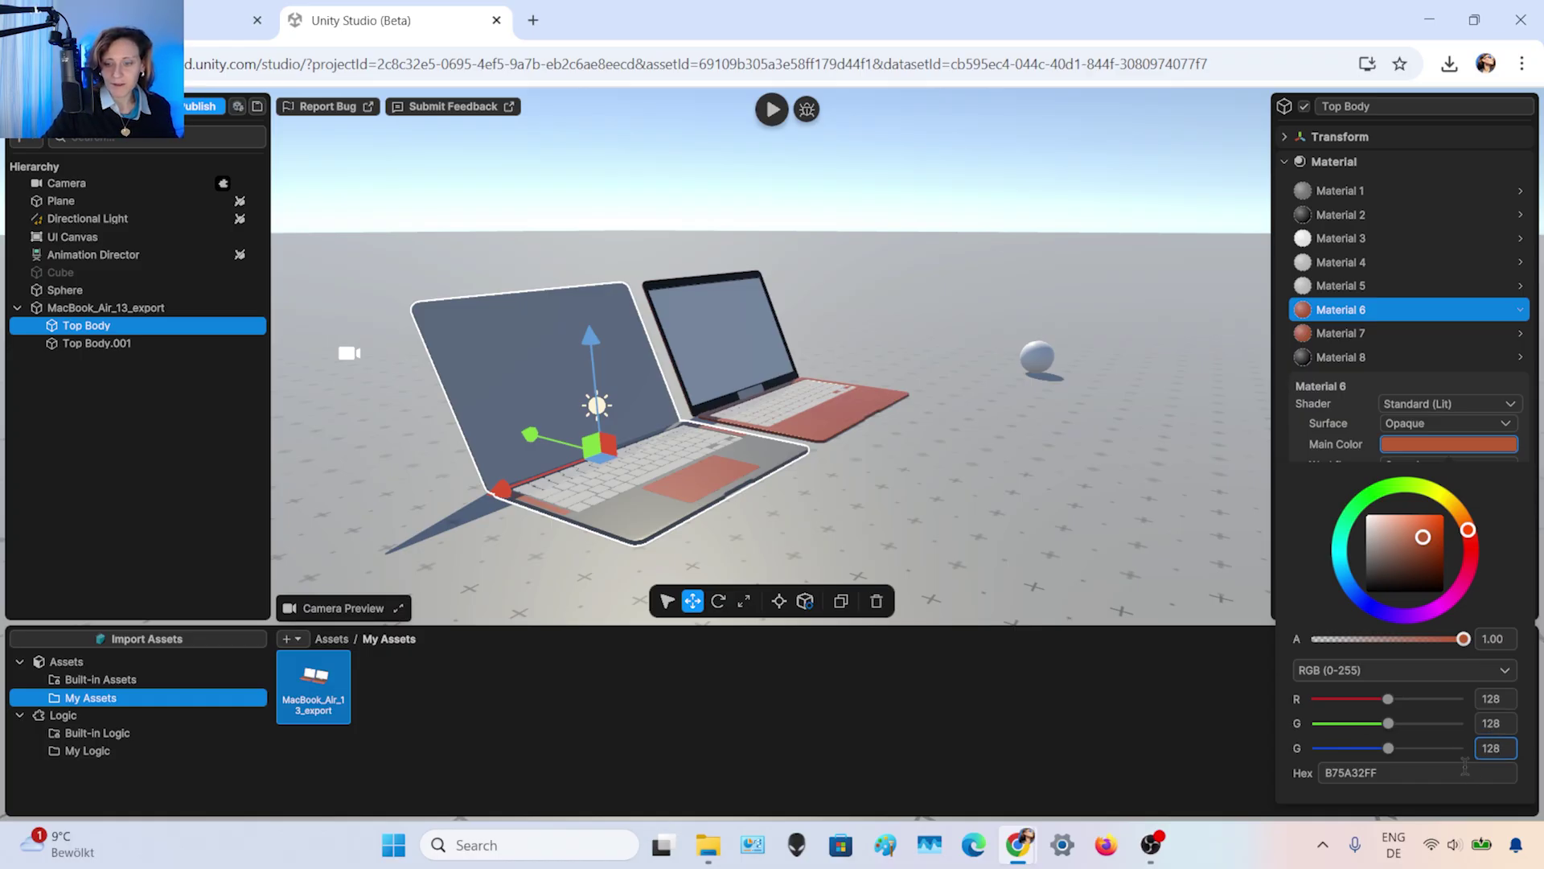
click(1526, 590)
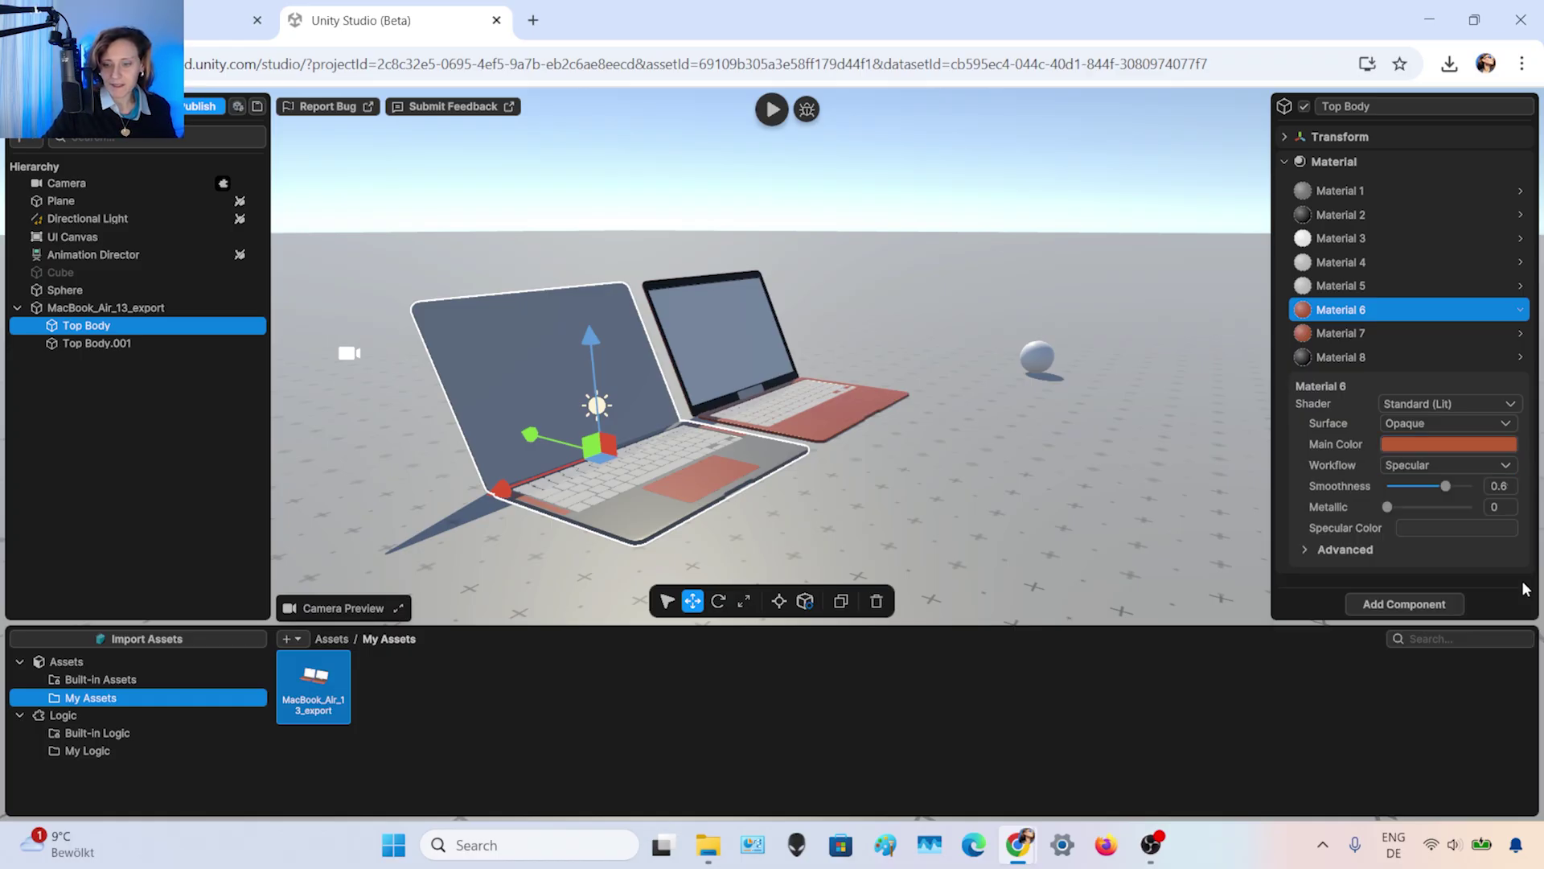
- Pick a neutral grey of about RGB 117, 116, 116 as the main color of Top Body's Material 6
click(1495, 444)
click(1496, 445)
click(1497, 447)
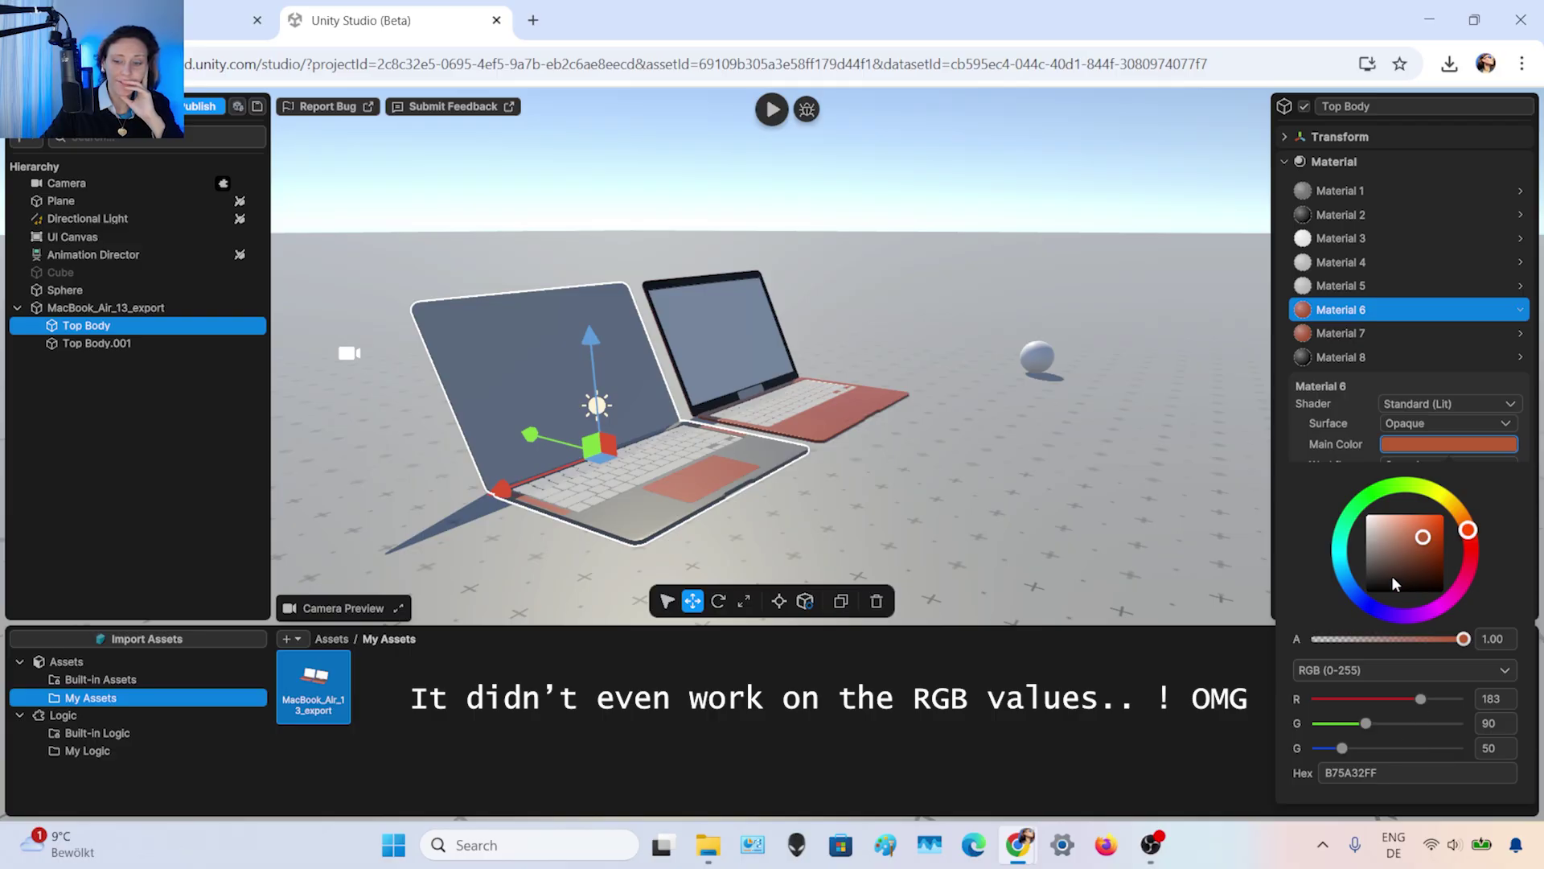
click(1374, 558)
drag(1372, 559, 1368, 557)
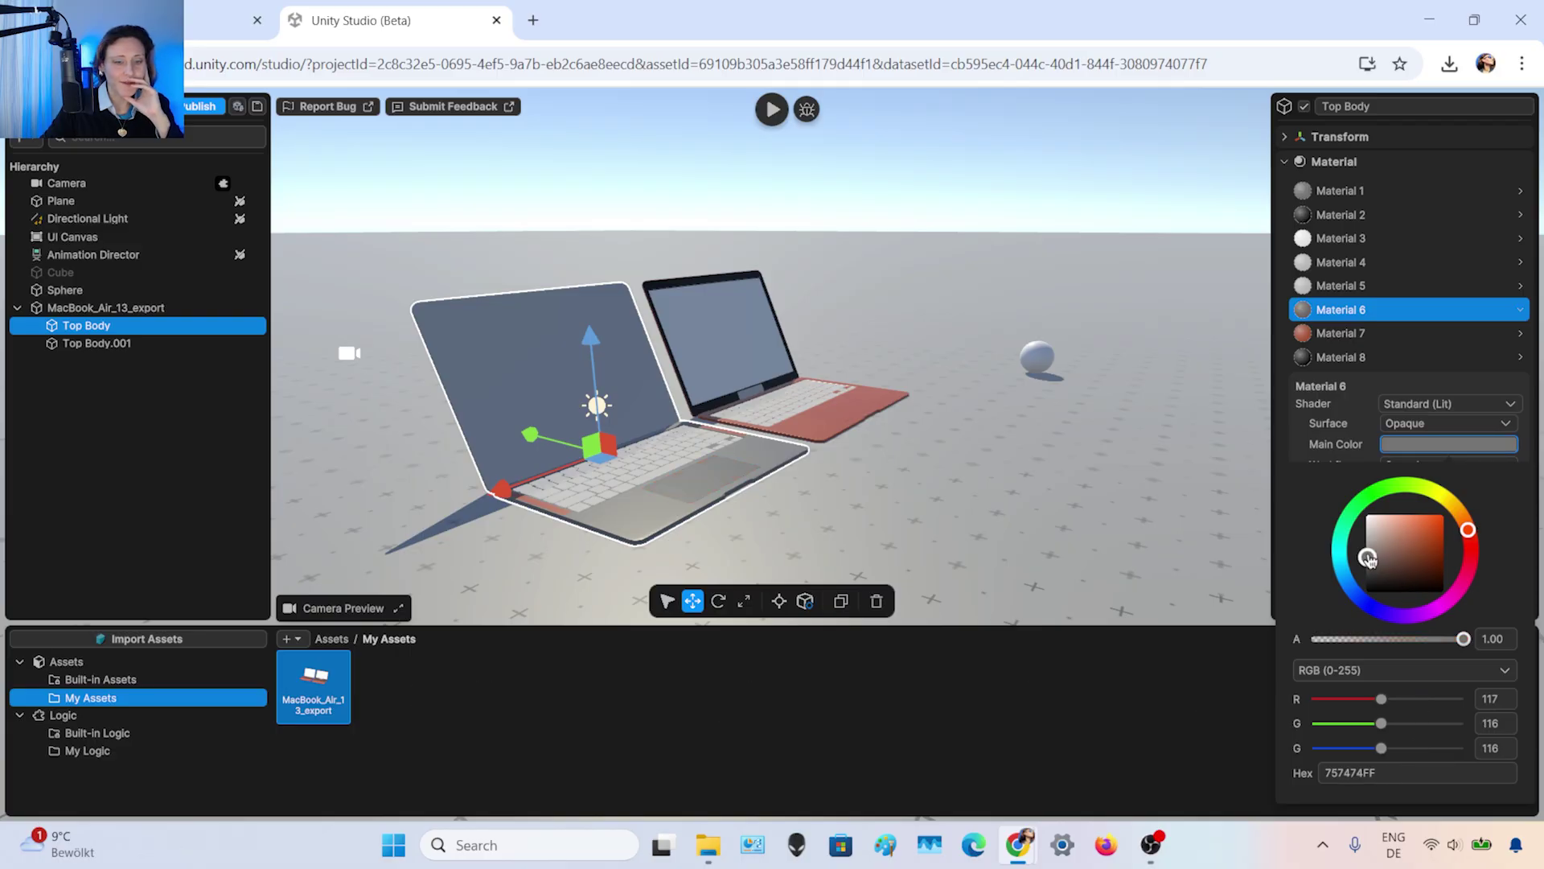
- Pick a grey of about RGB 120, 119, 118 as the main color of Top Body's Material 7 and clear the selection
click(1387, 330)
click(1439, 449)
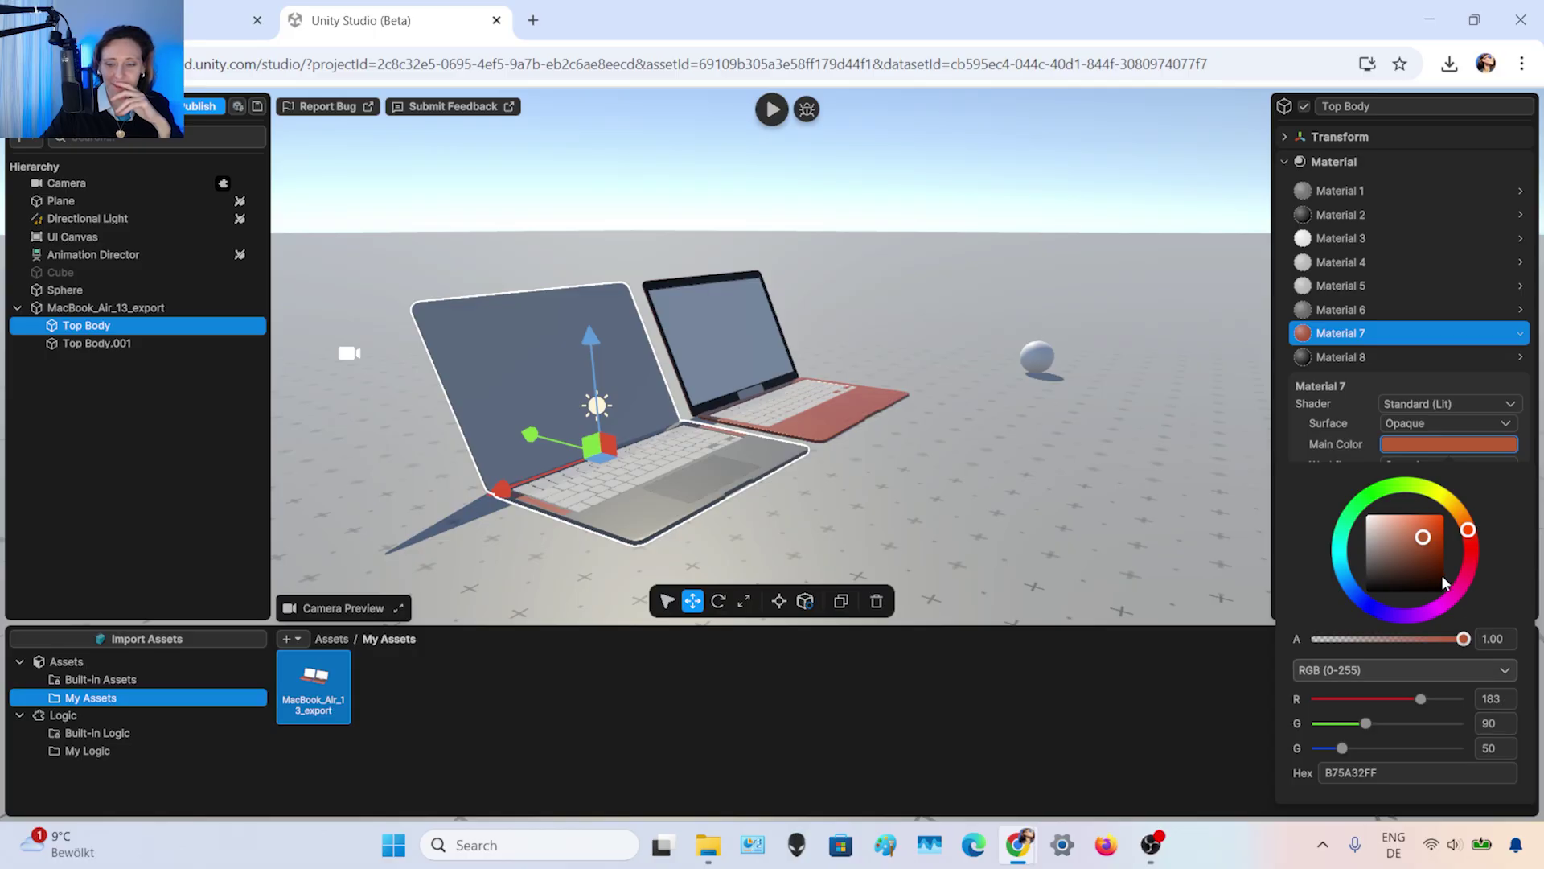
drag(1423, 537, 1367, 555)
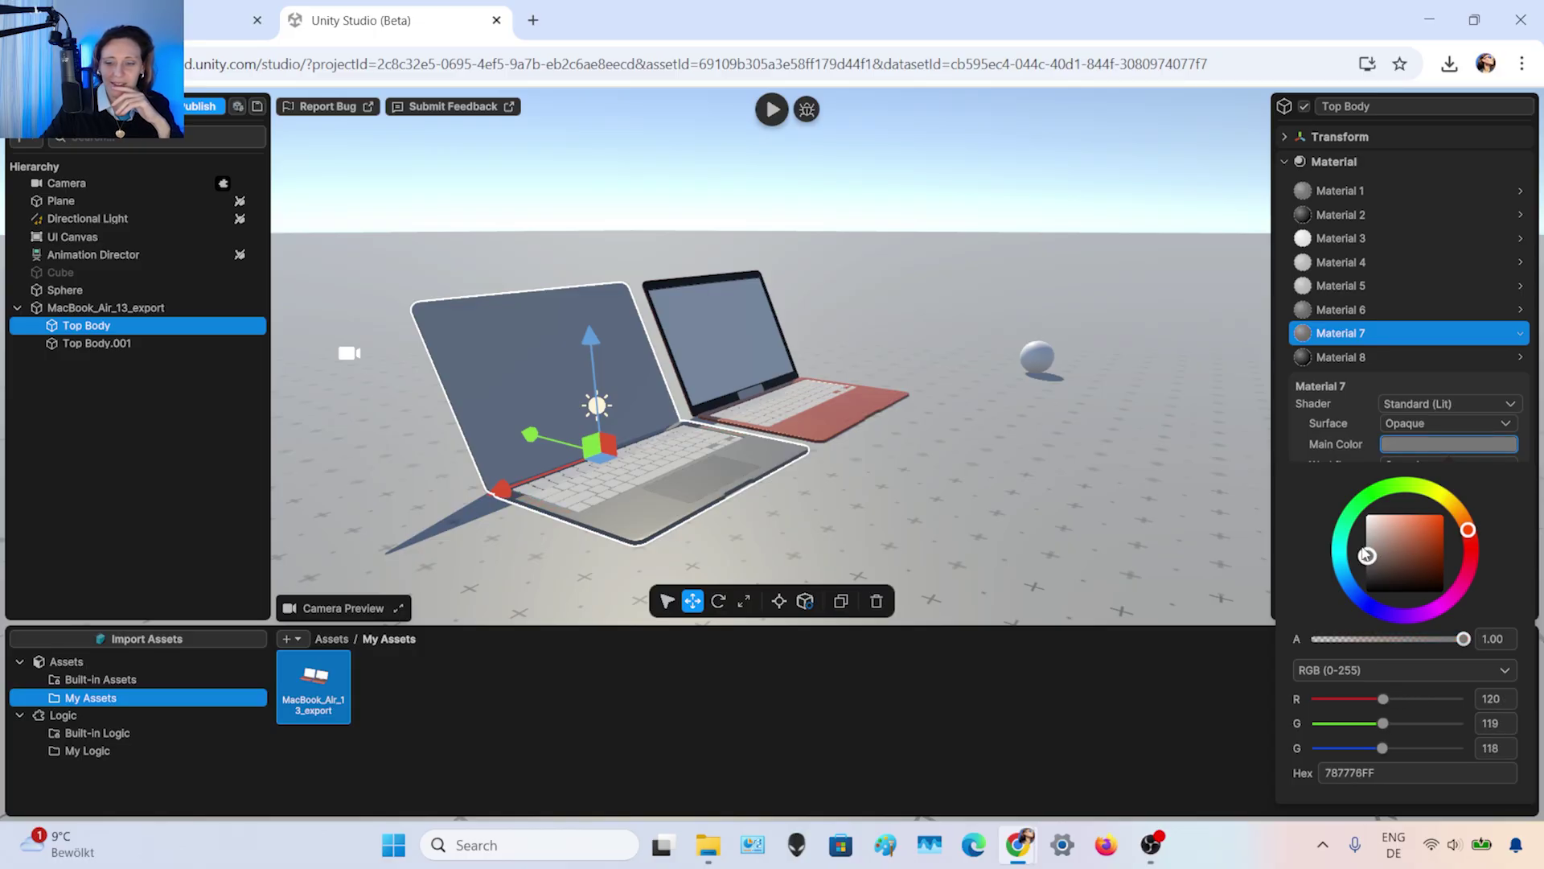
click(1087, 423)
click(1040, 376)
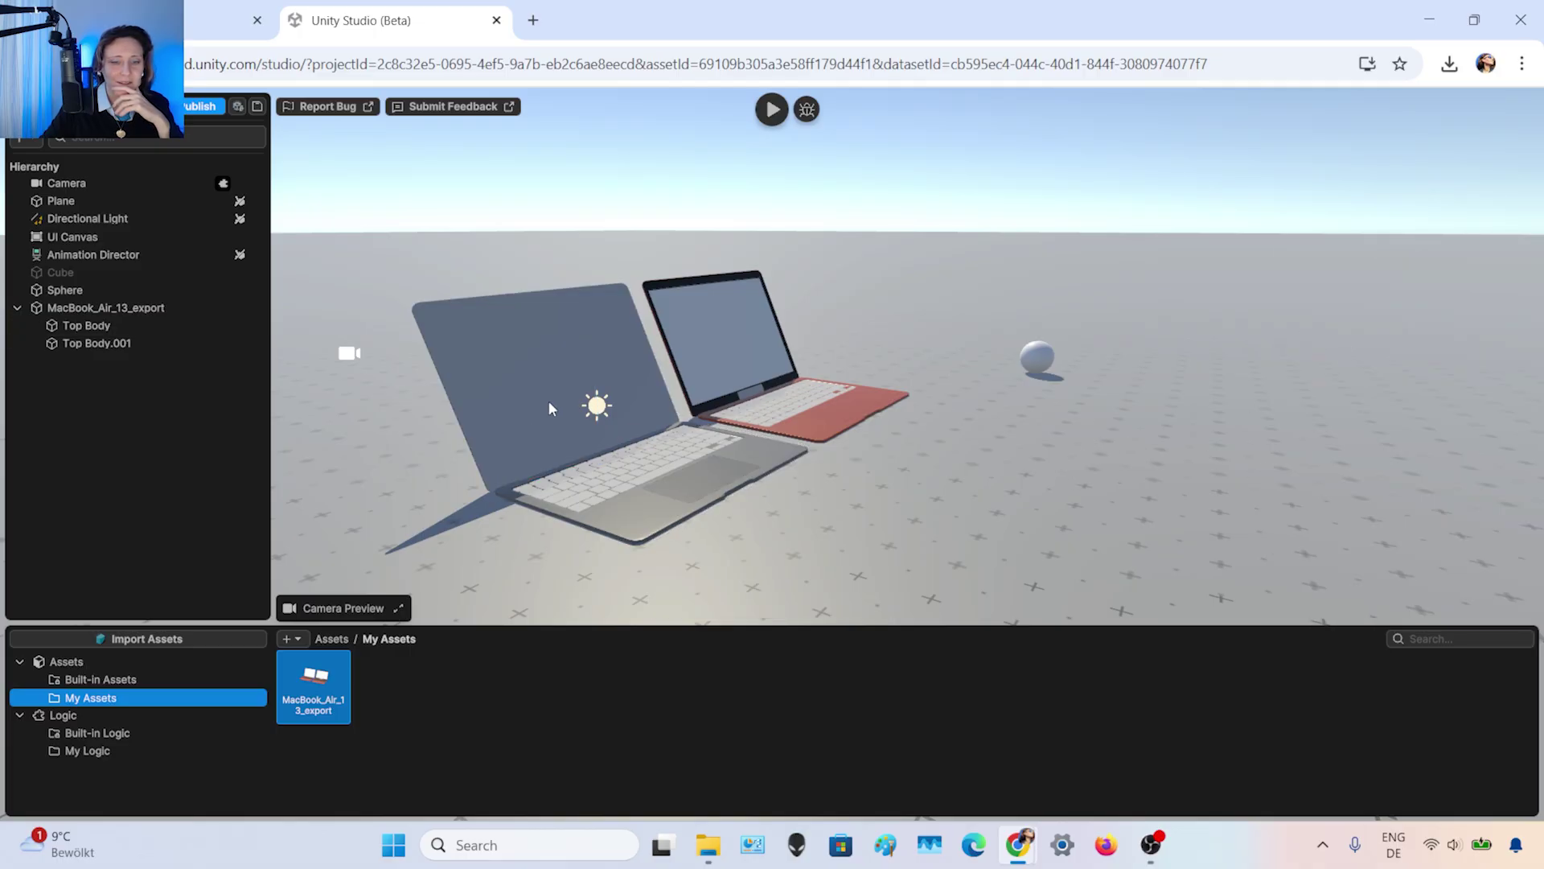
- Review the material list of Top Body and the settings of its Material 7
click(111, 325)
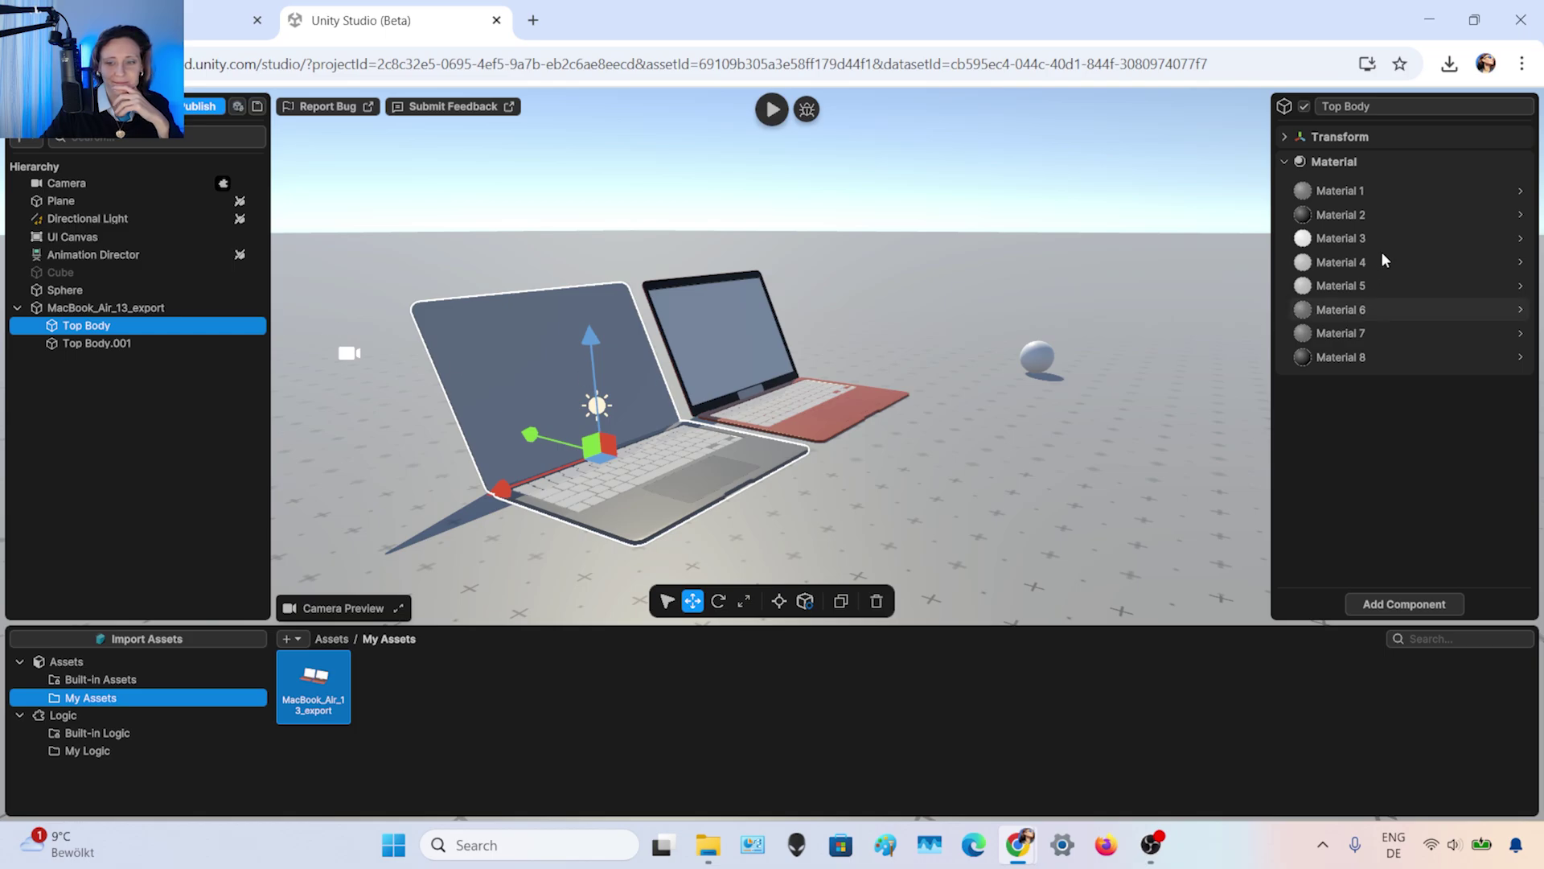
click(1329, 333)
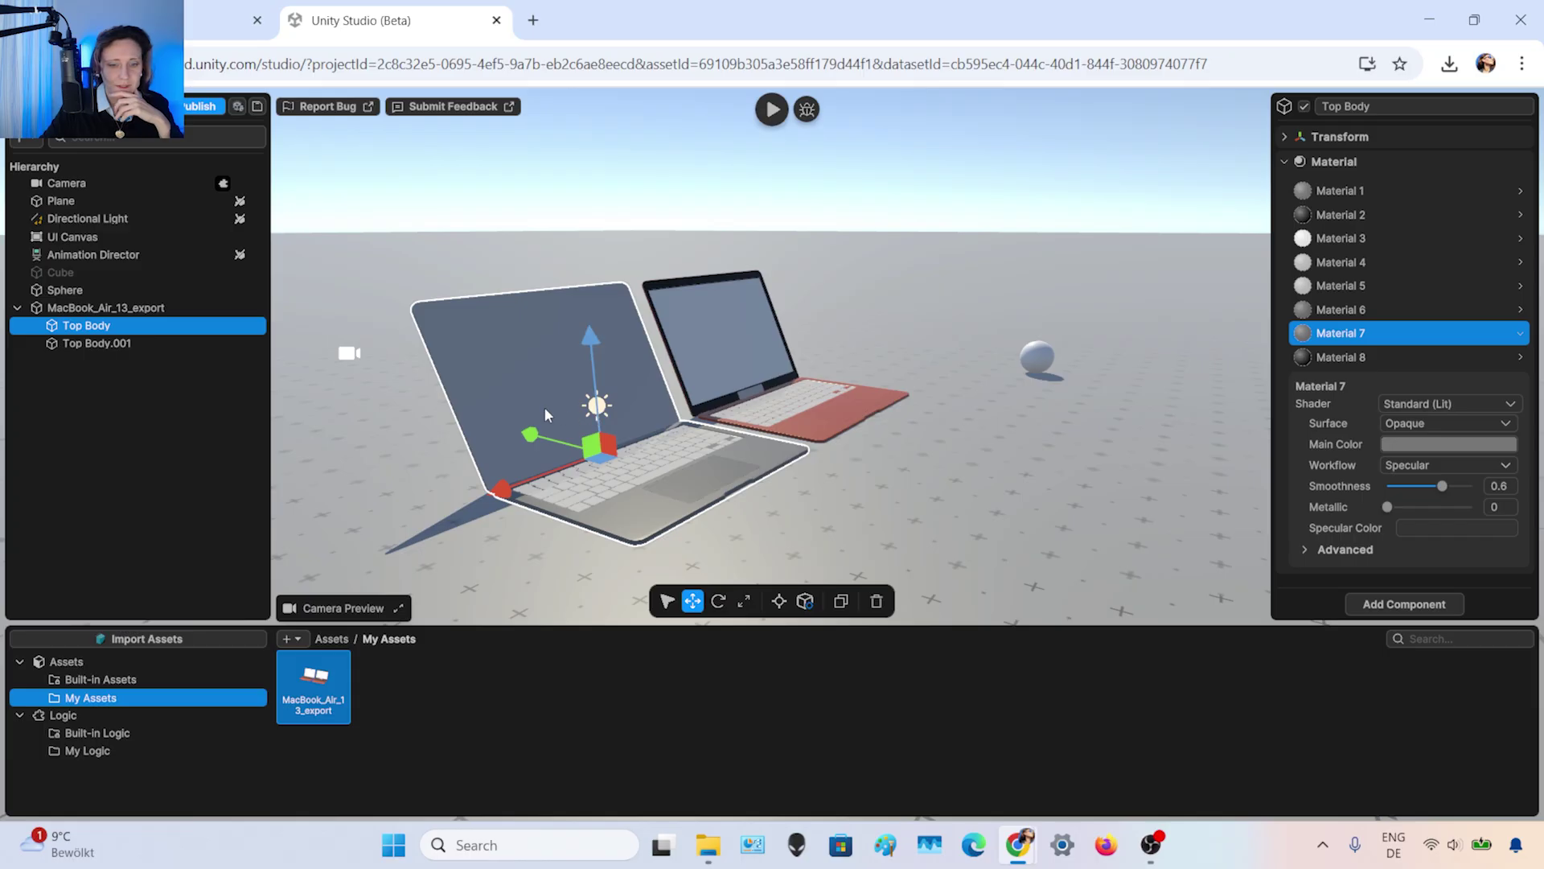
- Pick a grey of about RGB 96, 95, 95 as the main color of Top Body.001's Material 1
click(702, 373)
click(115, 345)
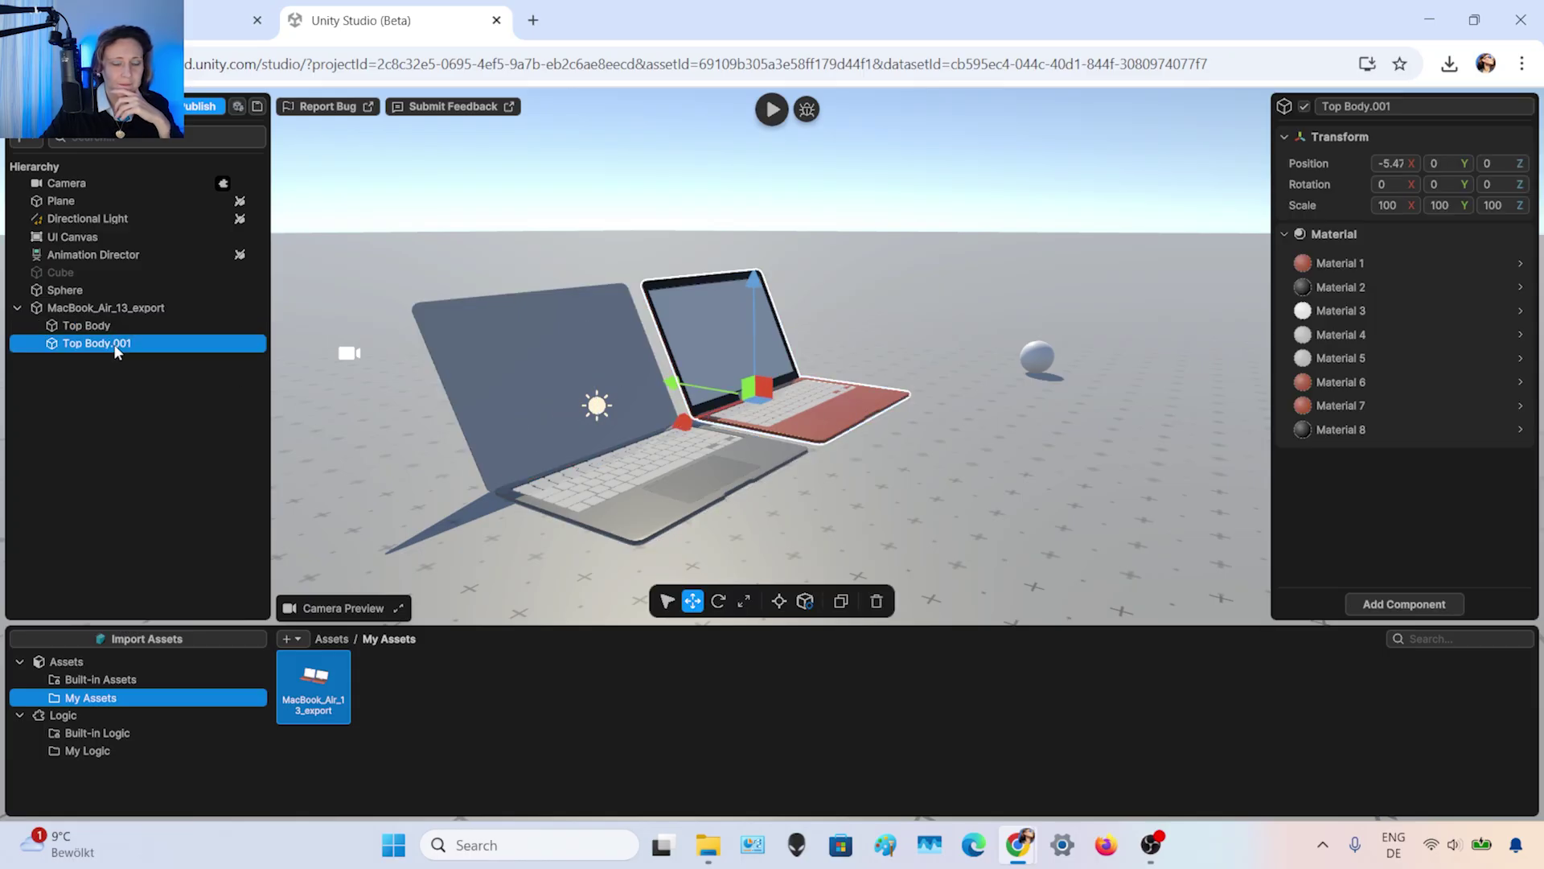
click(1347, 262)
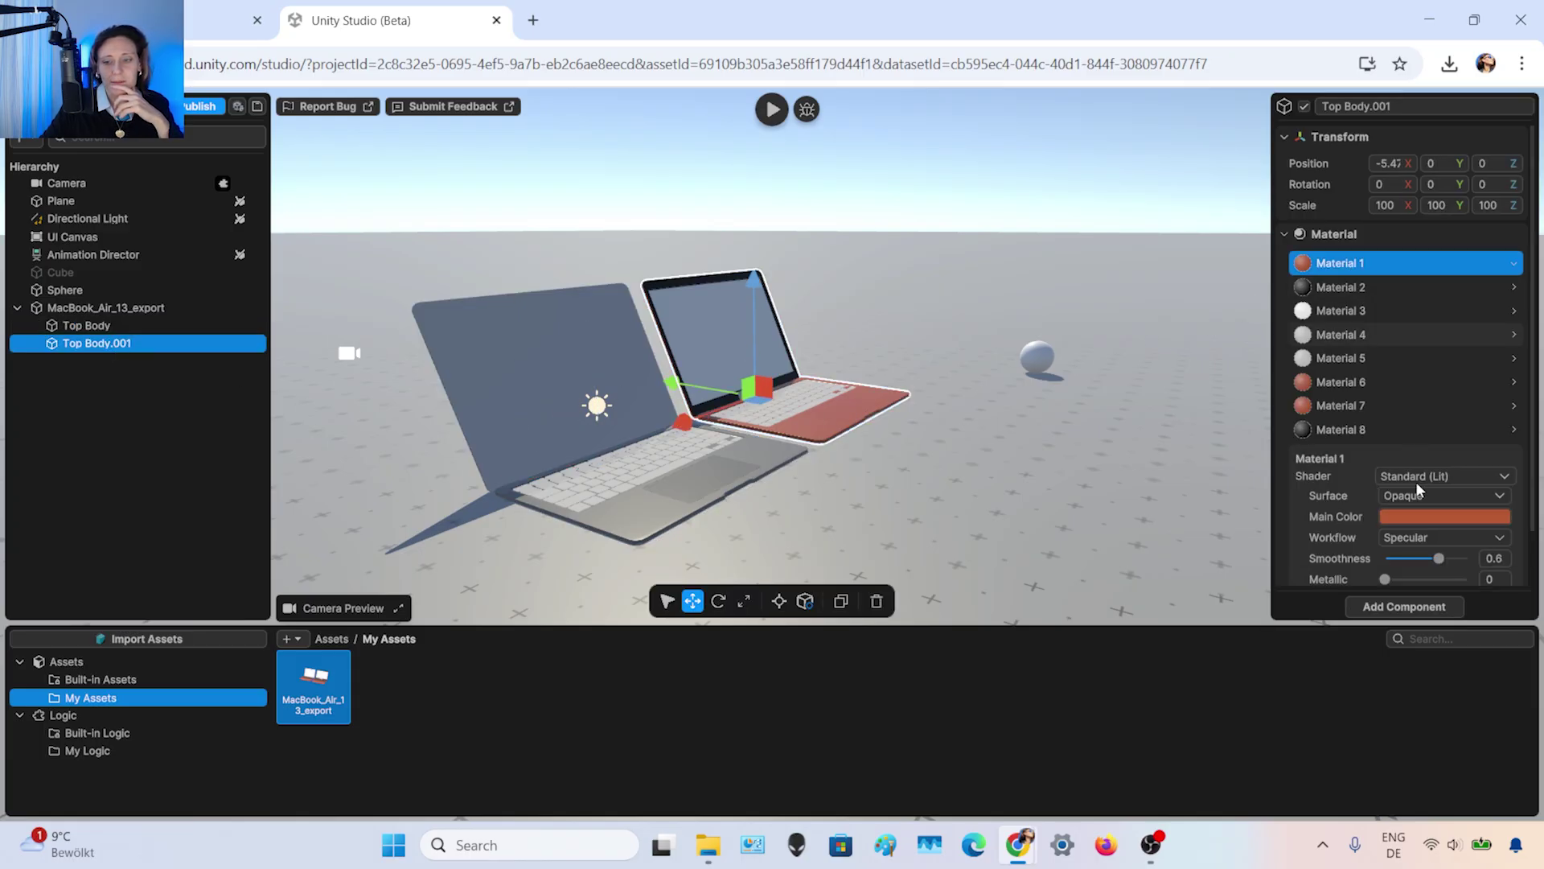
click(1400, 517)
click(1367, 257)
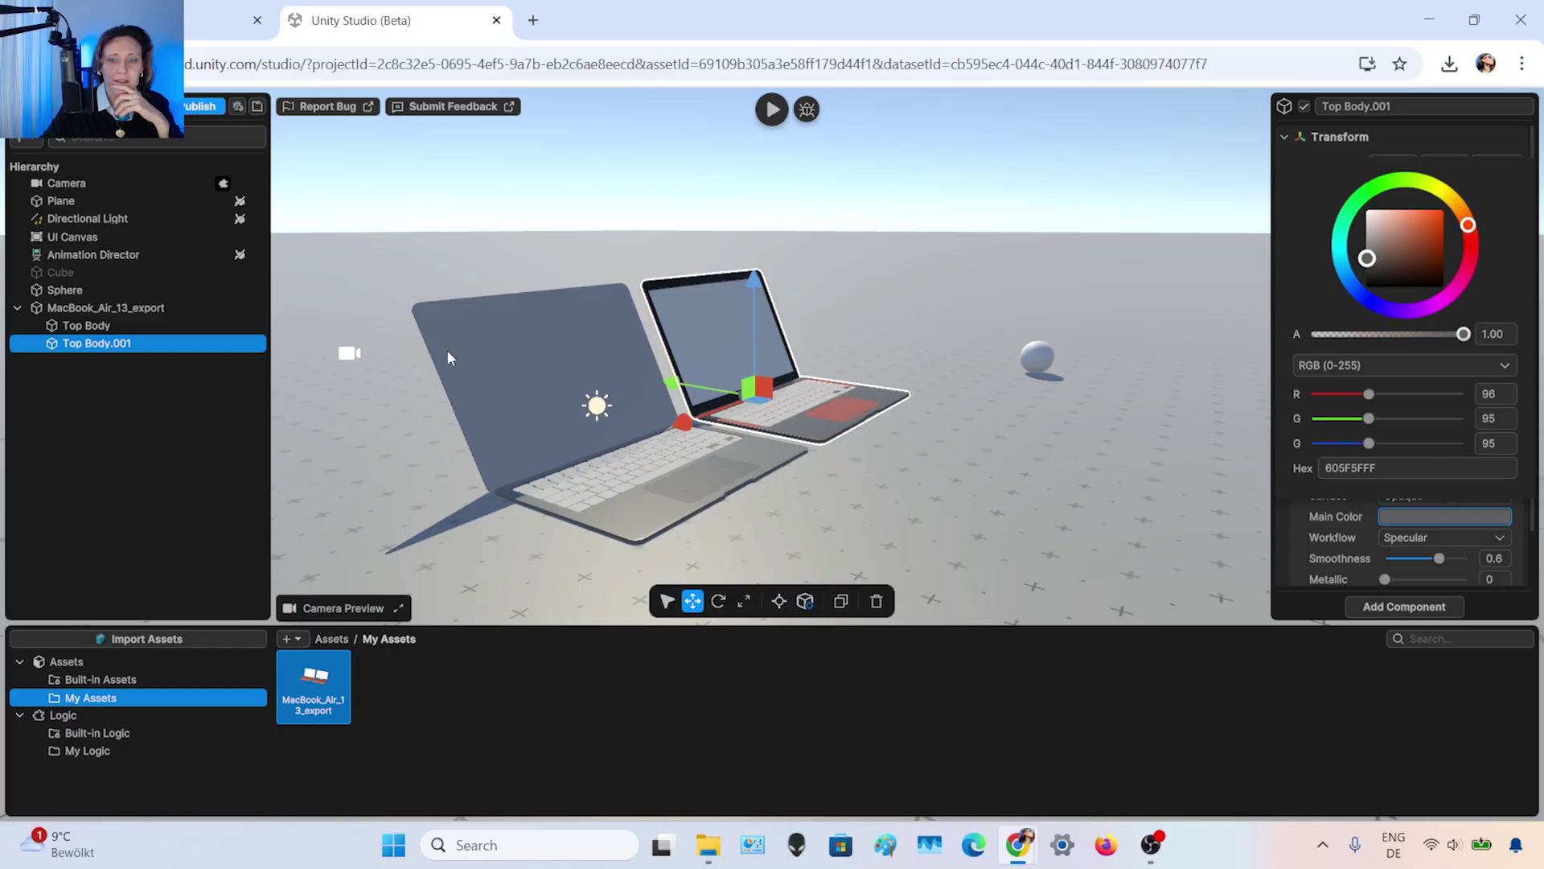
click(1339, 136)
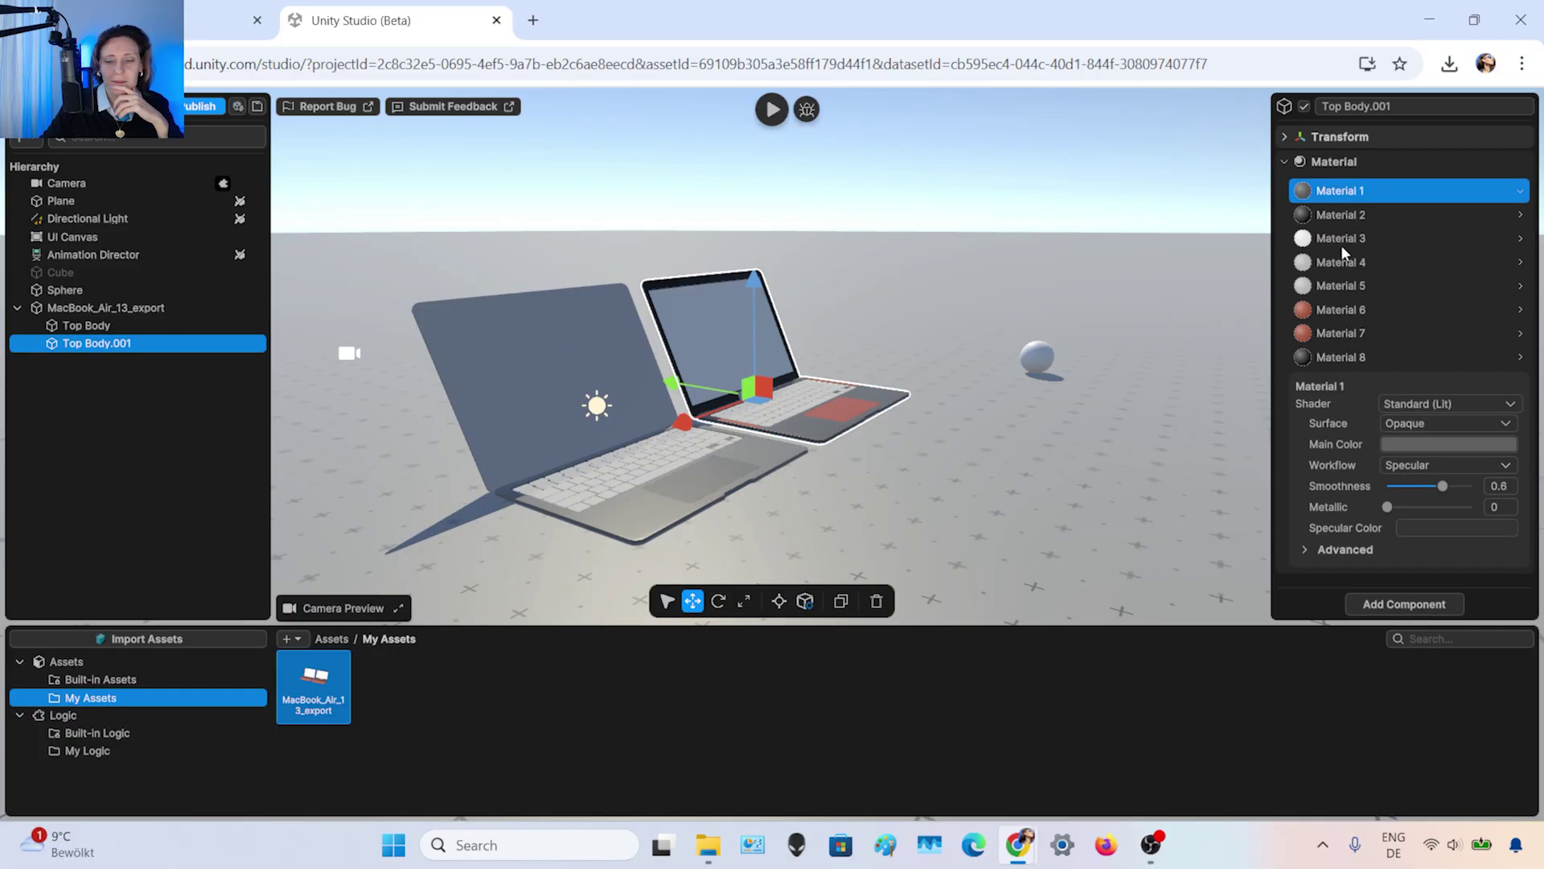
- Pick a grey of about RGB 106, 103, 102 as the main color of Top Body.001's Material 6
click(1352, 310)
click(1438, 443)
drag(1393, 570, 1369, 559)
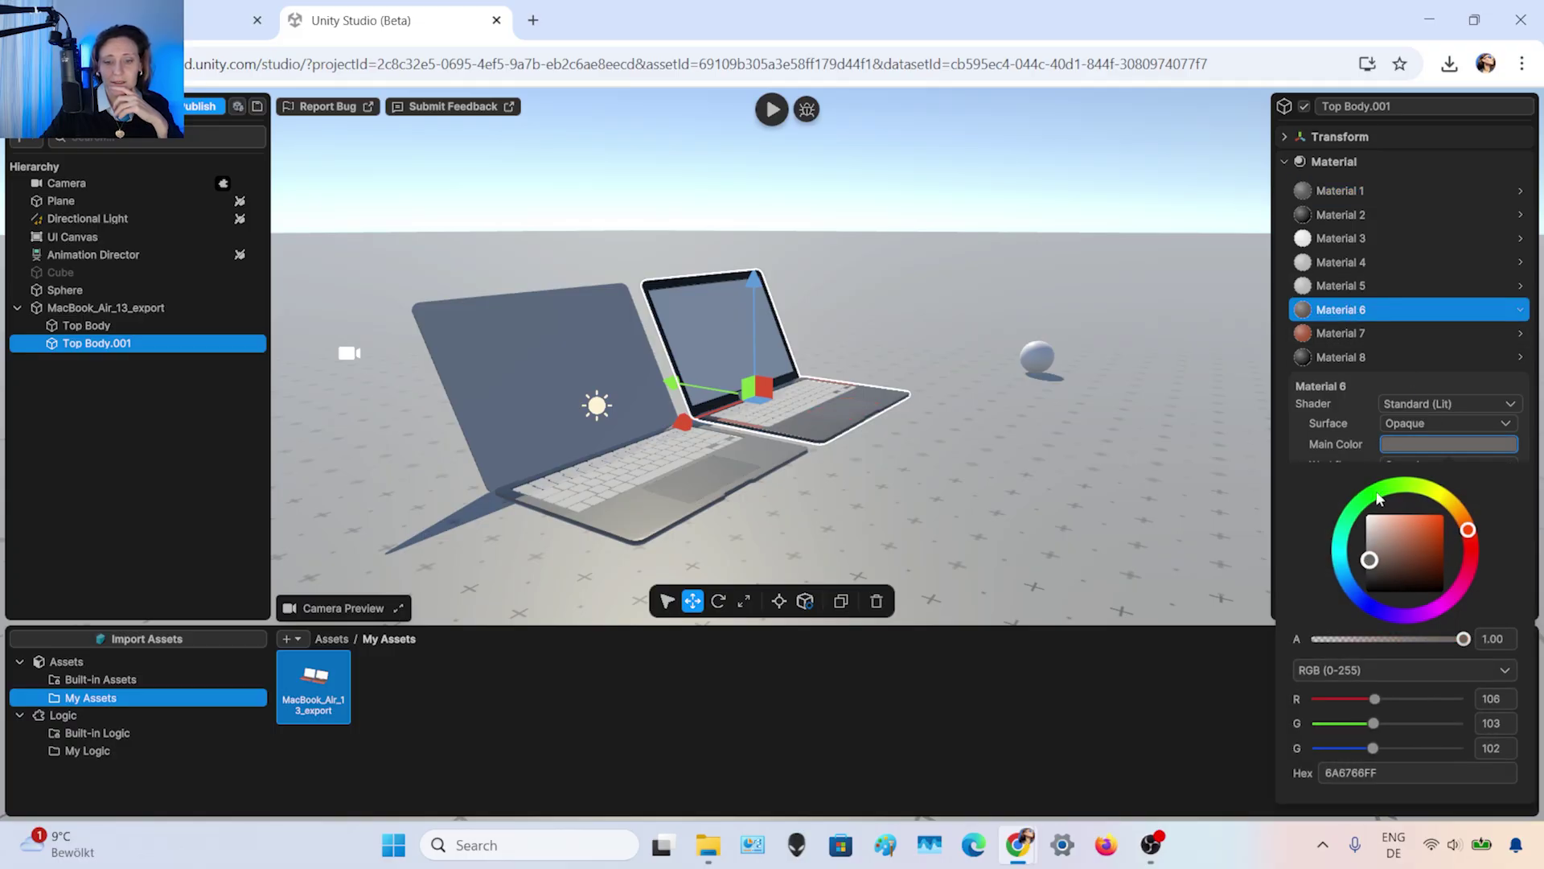
- Recolor Top Body.001's Material 7 from copper to grey and clear the selection
click(1346, 331)
click(1444, 443)
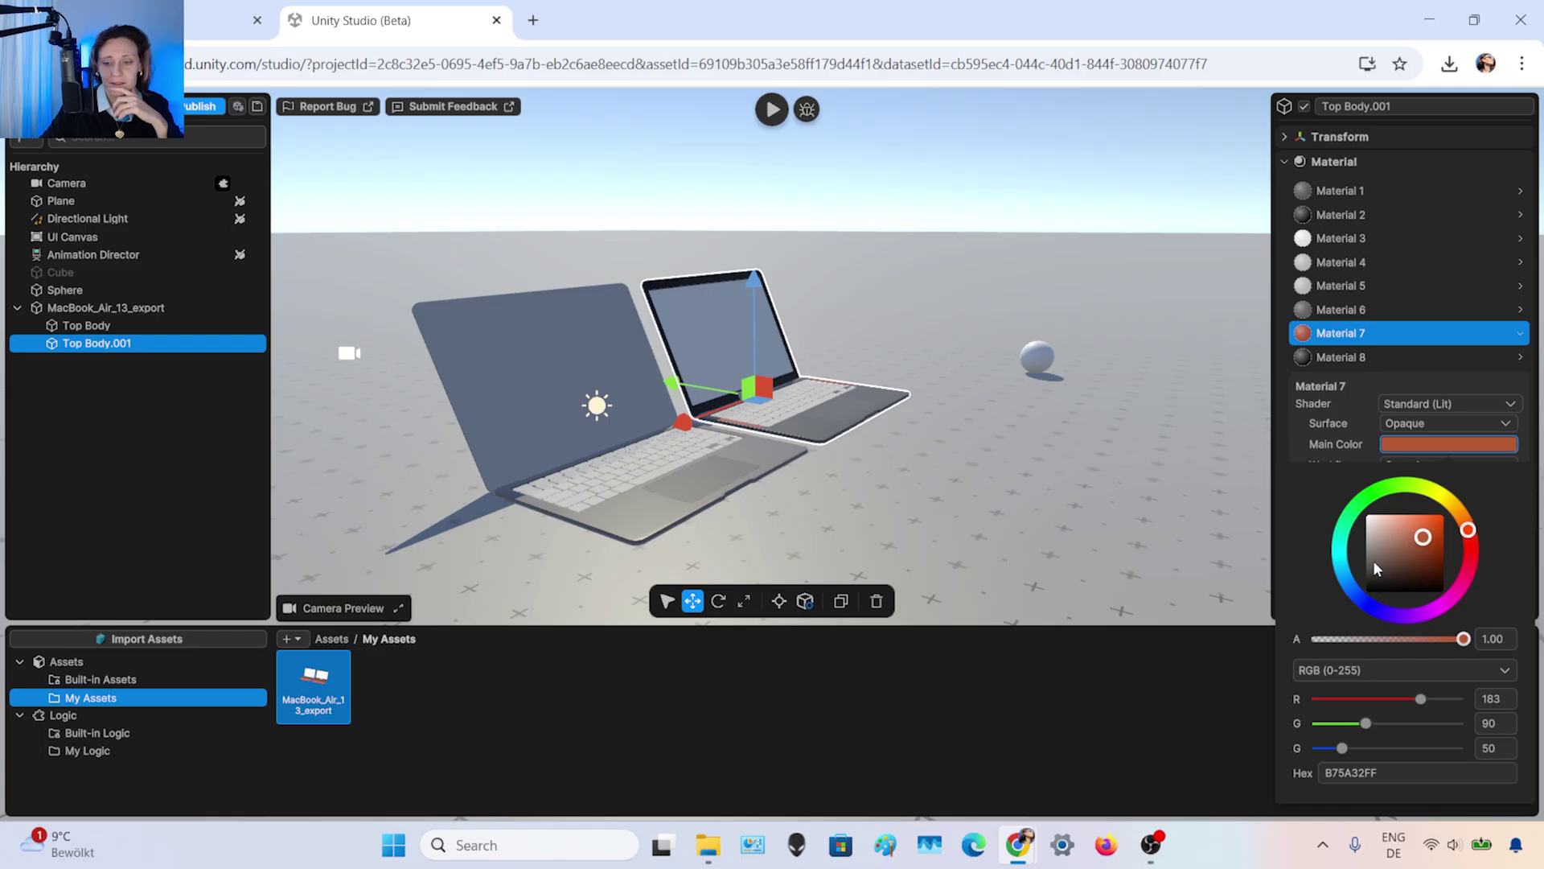
click(1341, 215)
click(875, 419)
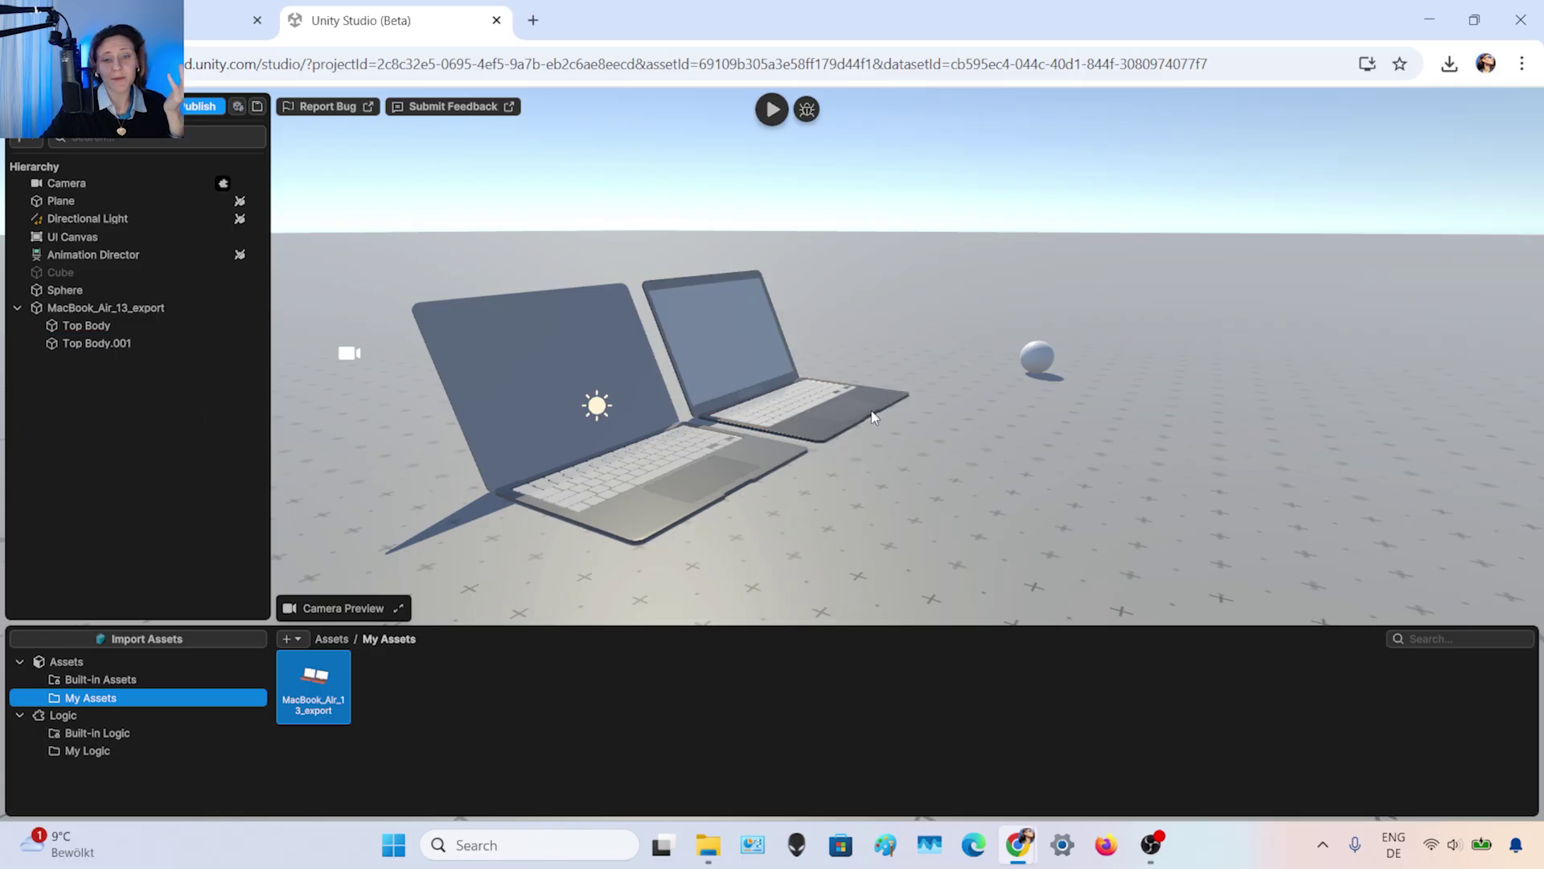
right_click(113, 390)
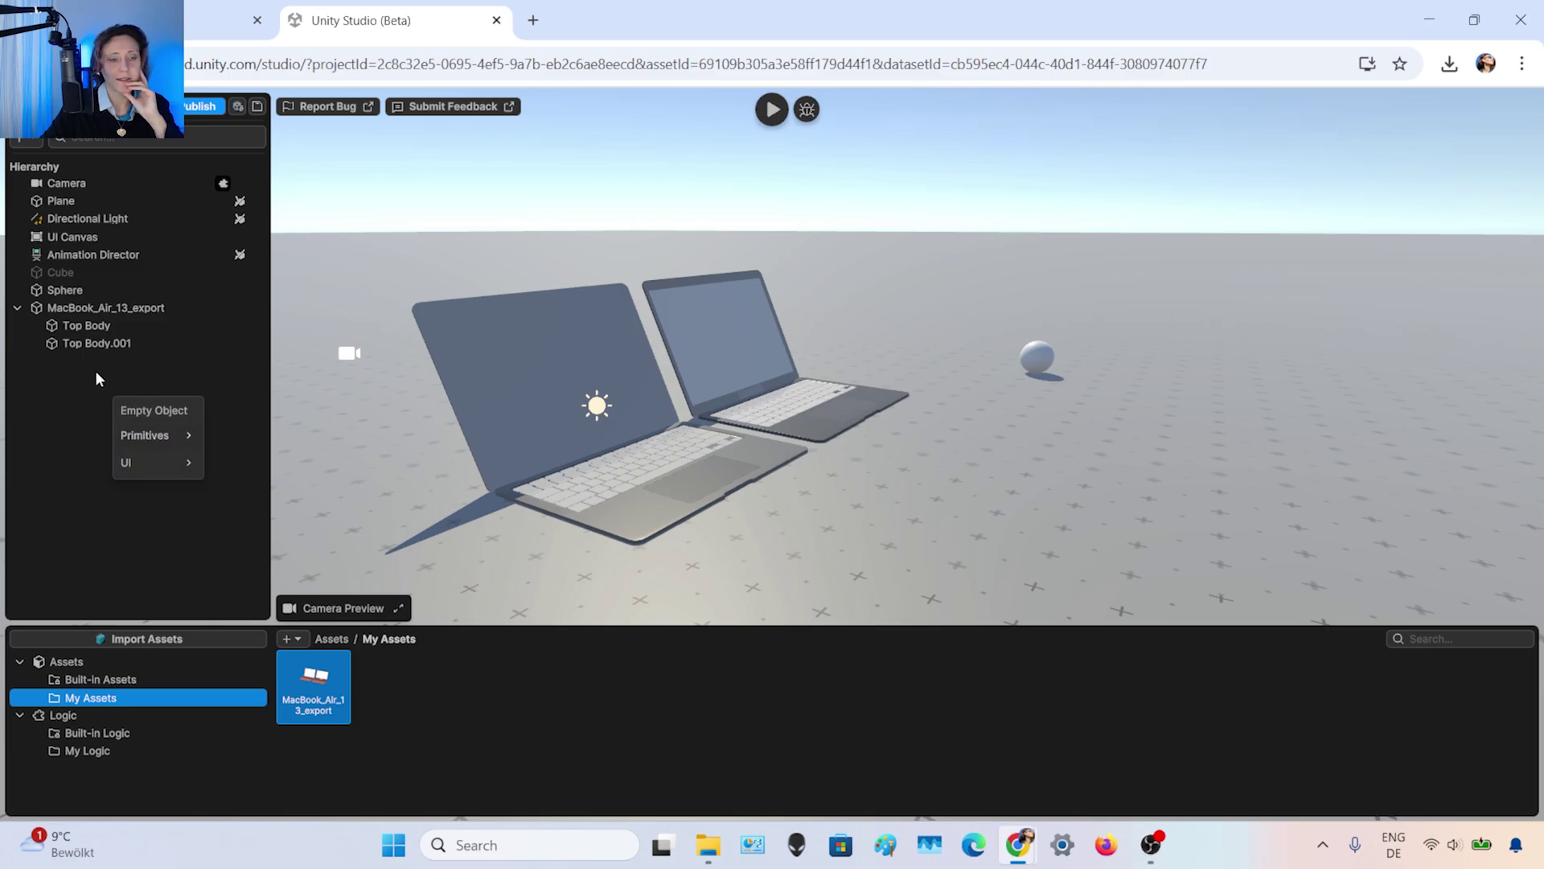
click(117, 389)
right_click(117, 389)
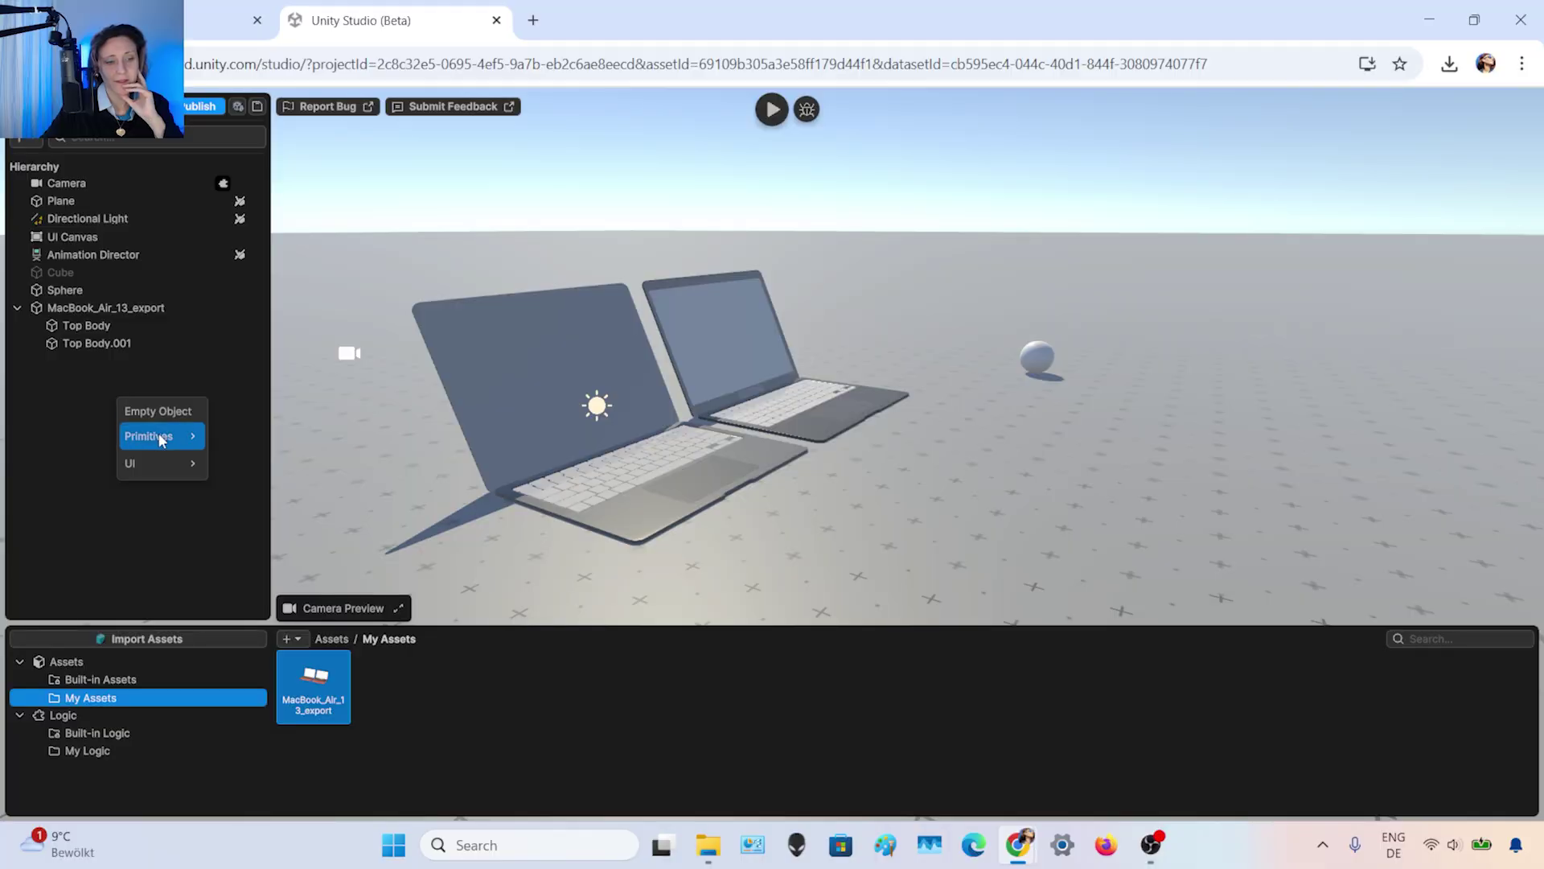
mouse_move(159, 435)
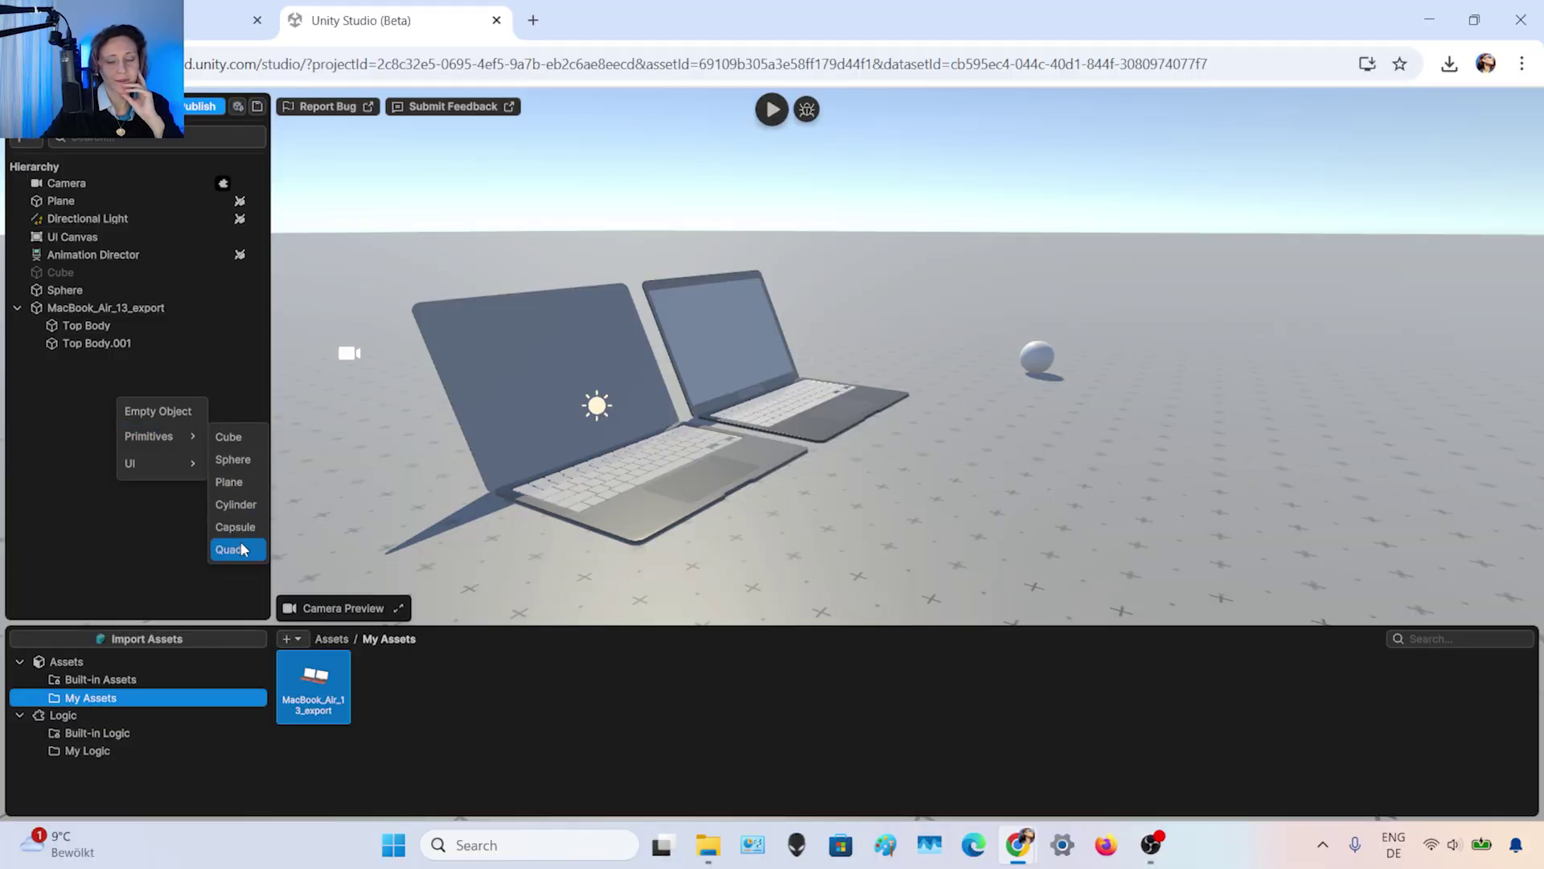
mouse_move(163, 462)
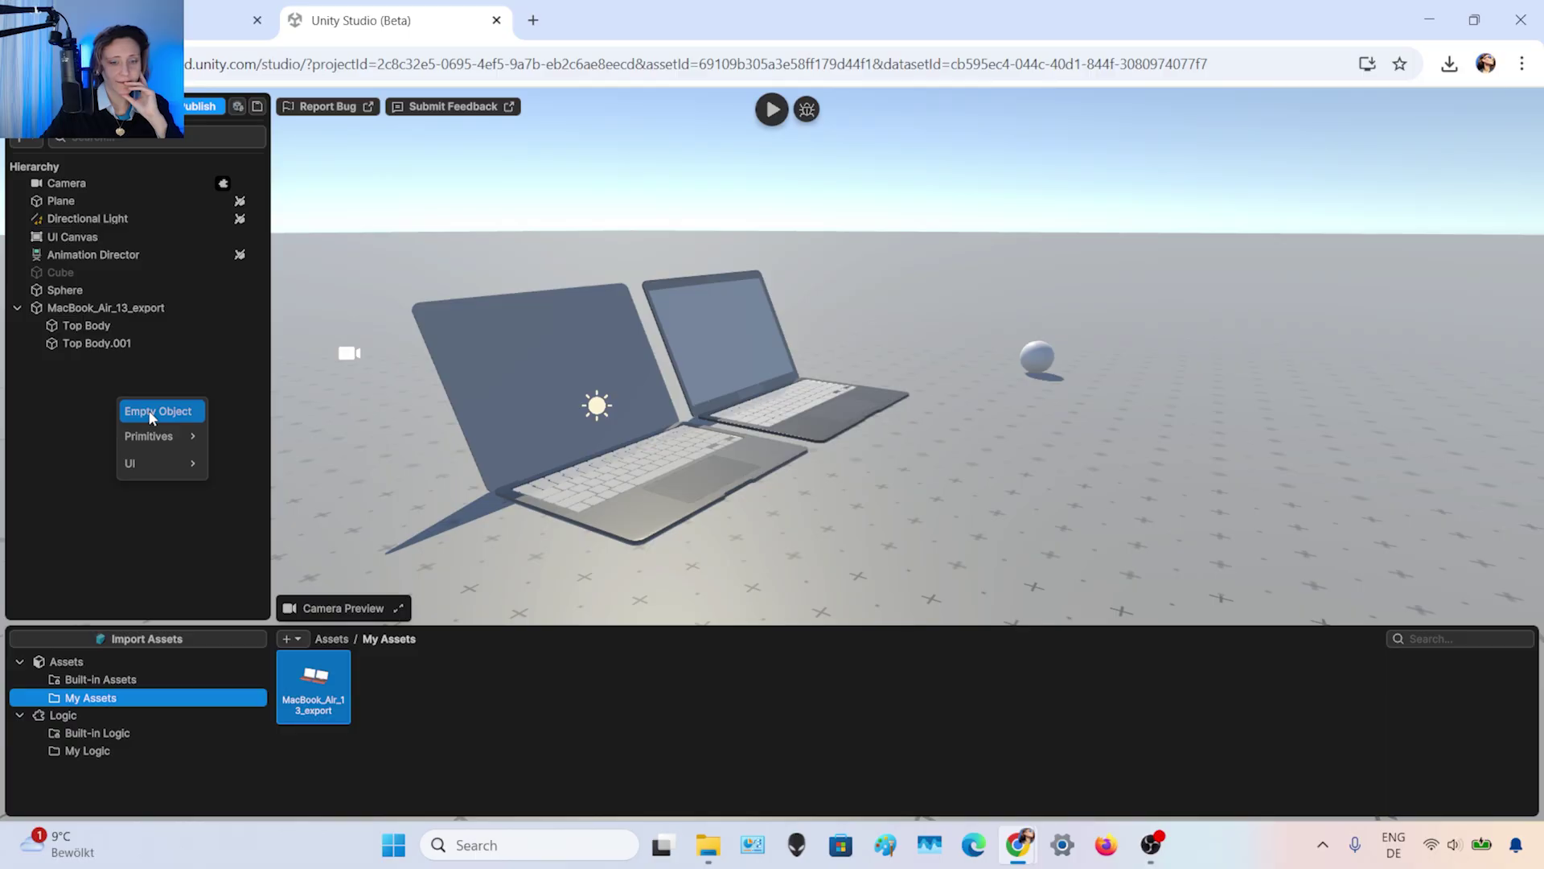
click(92, 394)
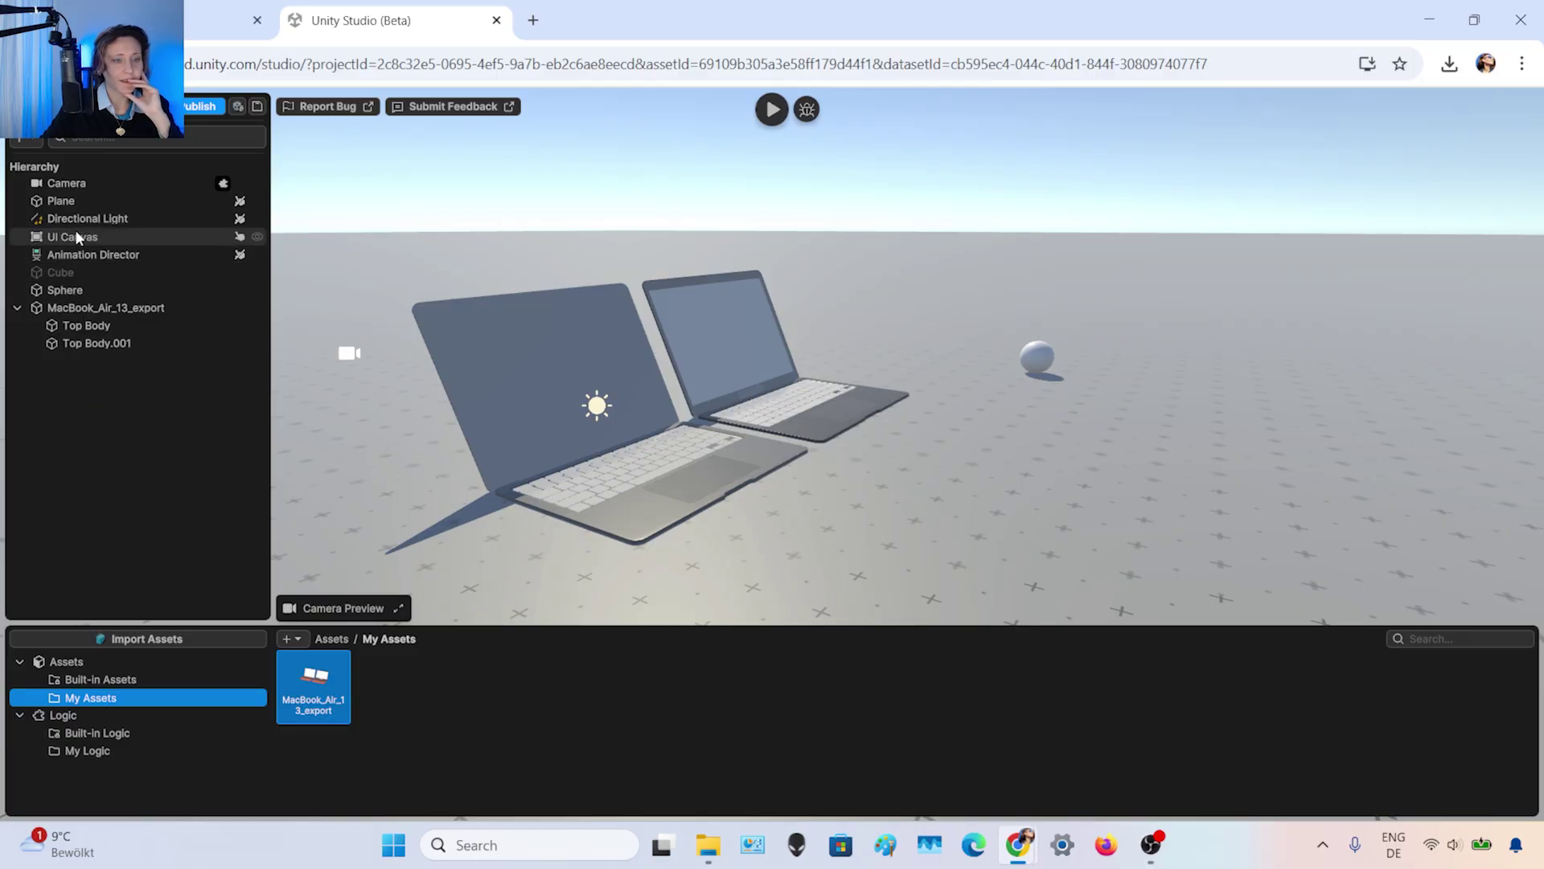
- Add a text element to the UI Canvas and set its content to "Ciao !"
click(77, 235)
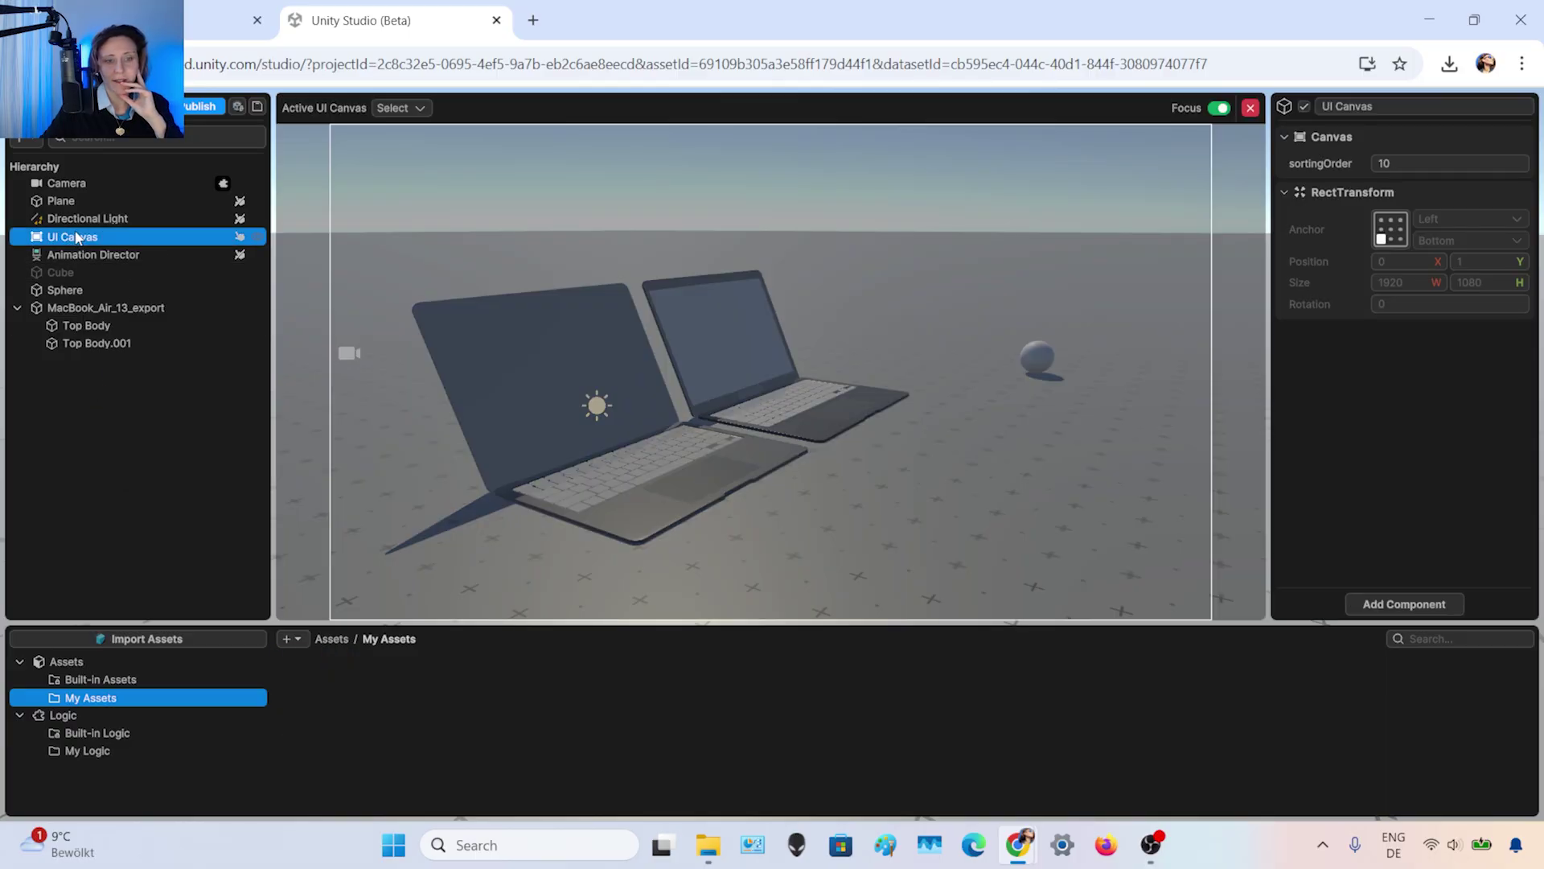
right_click(80, 236)
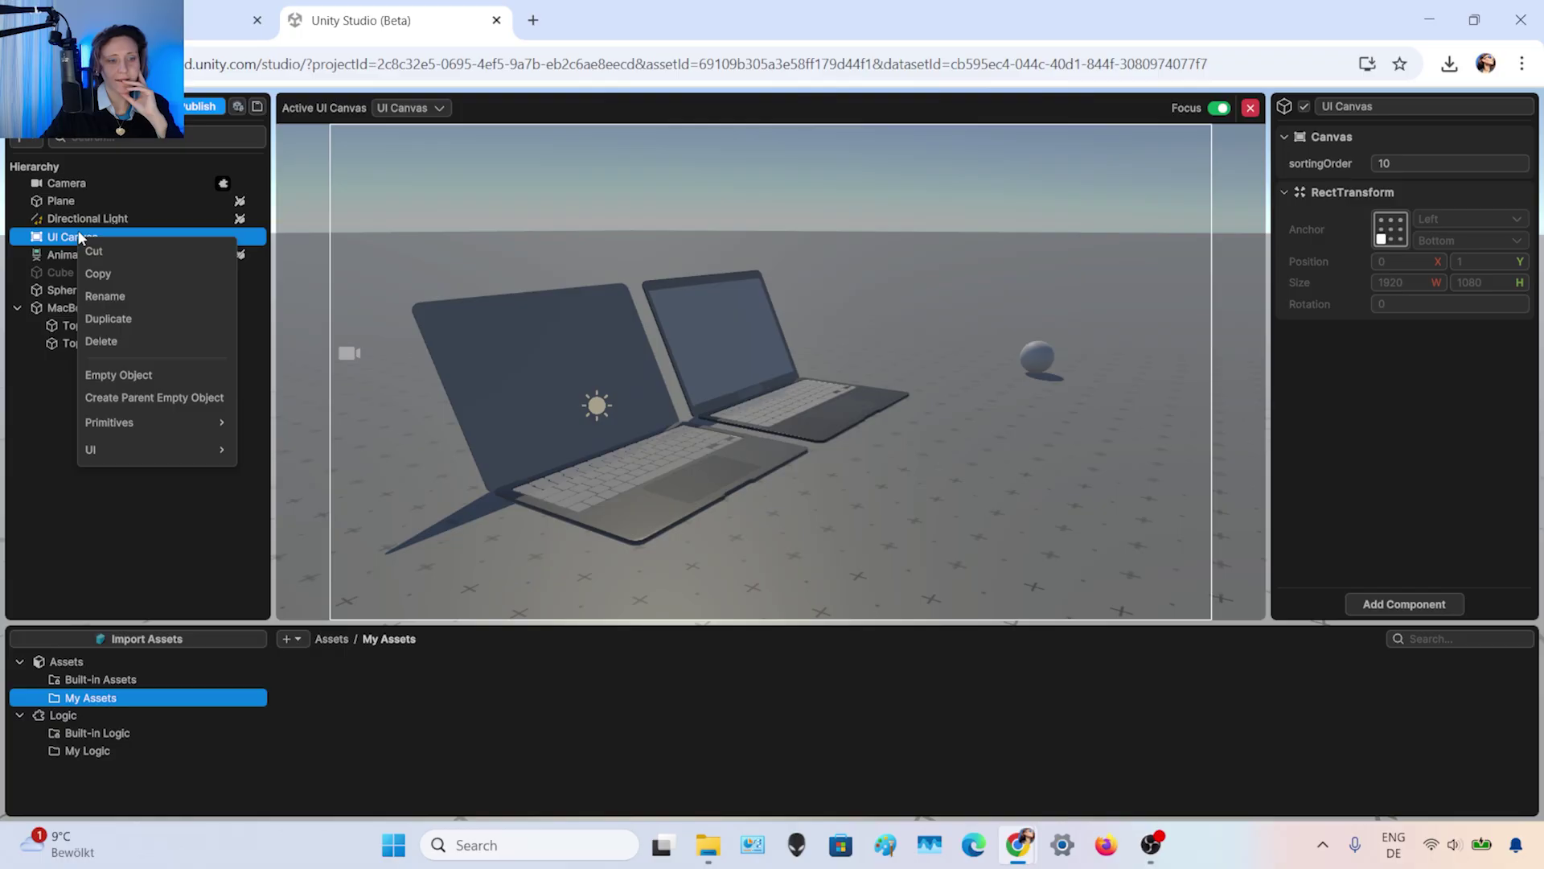
click(167, 454)
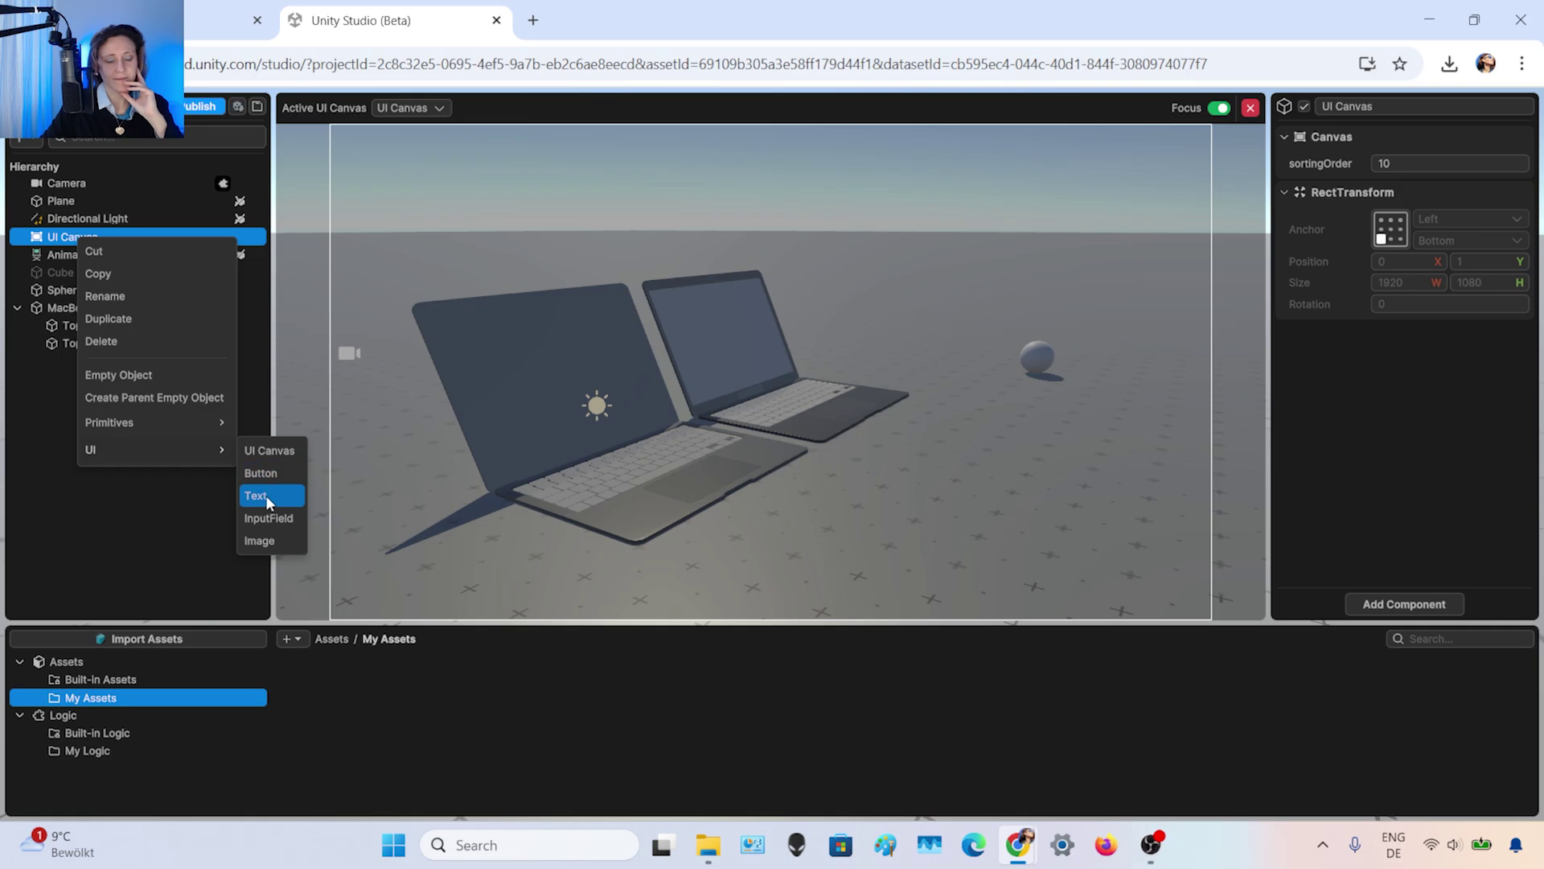
click(266, 495)
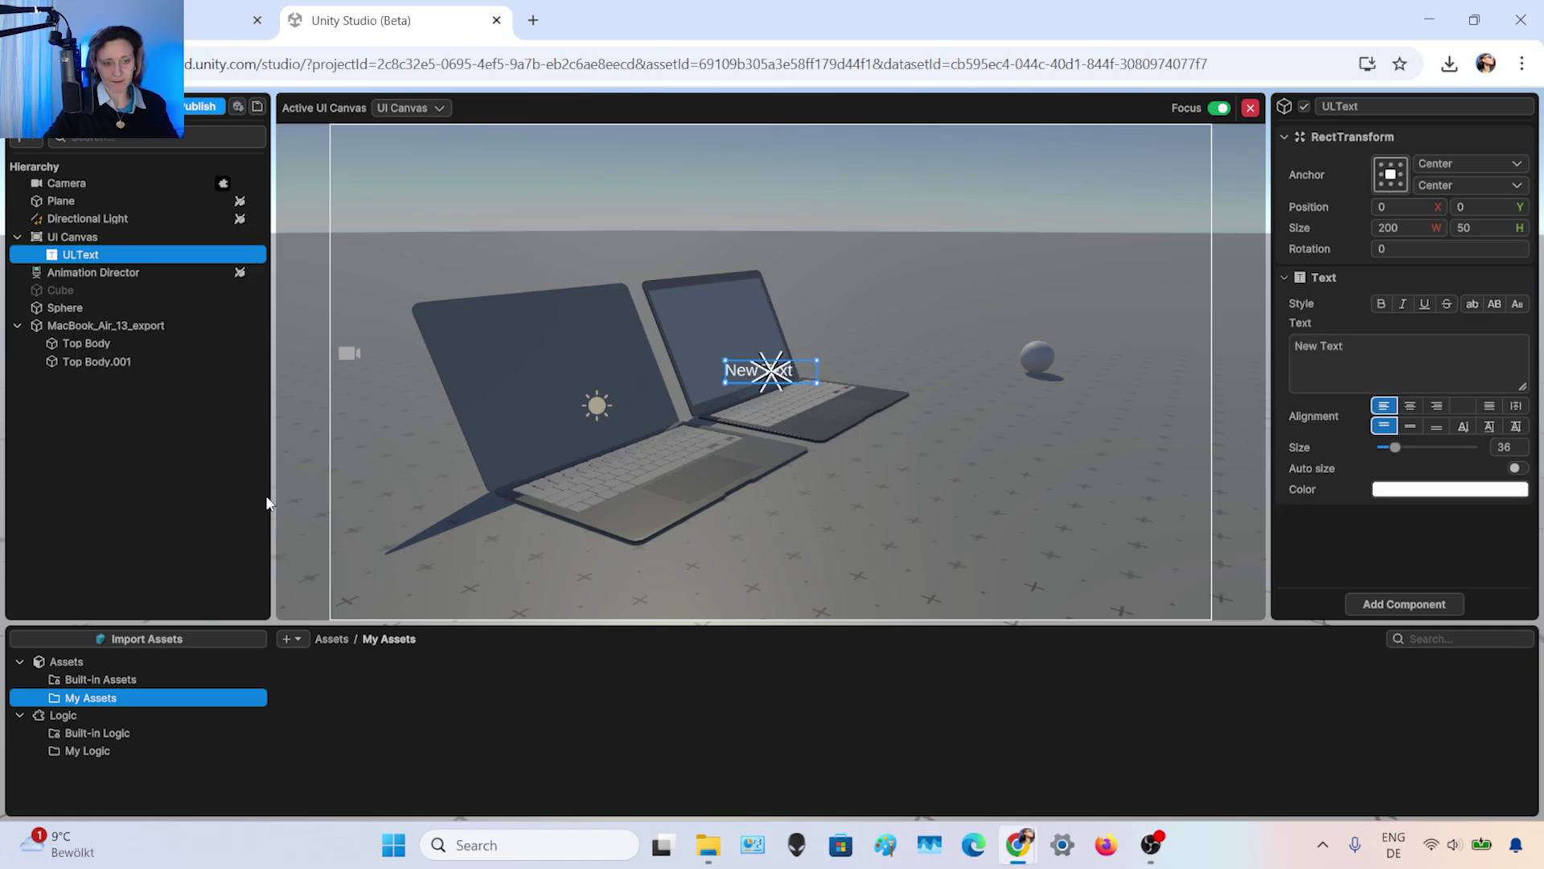
triple_click(1351, 346)
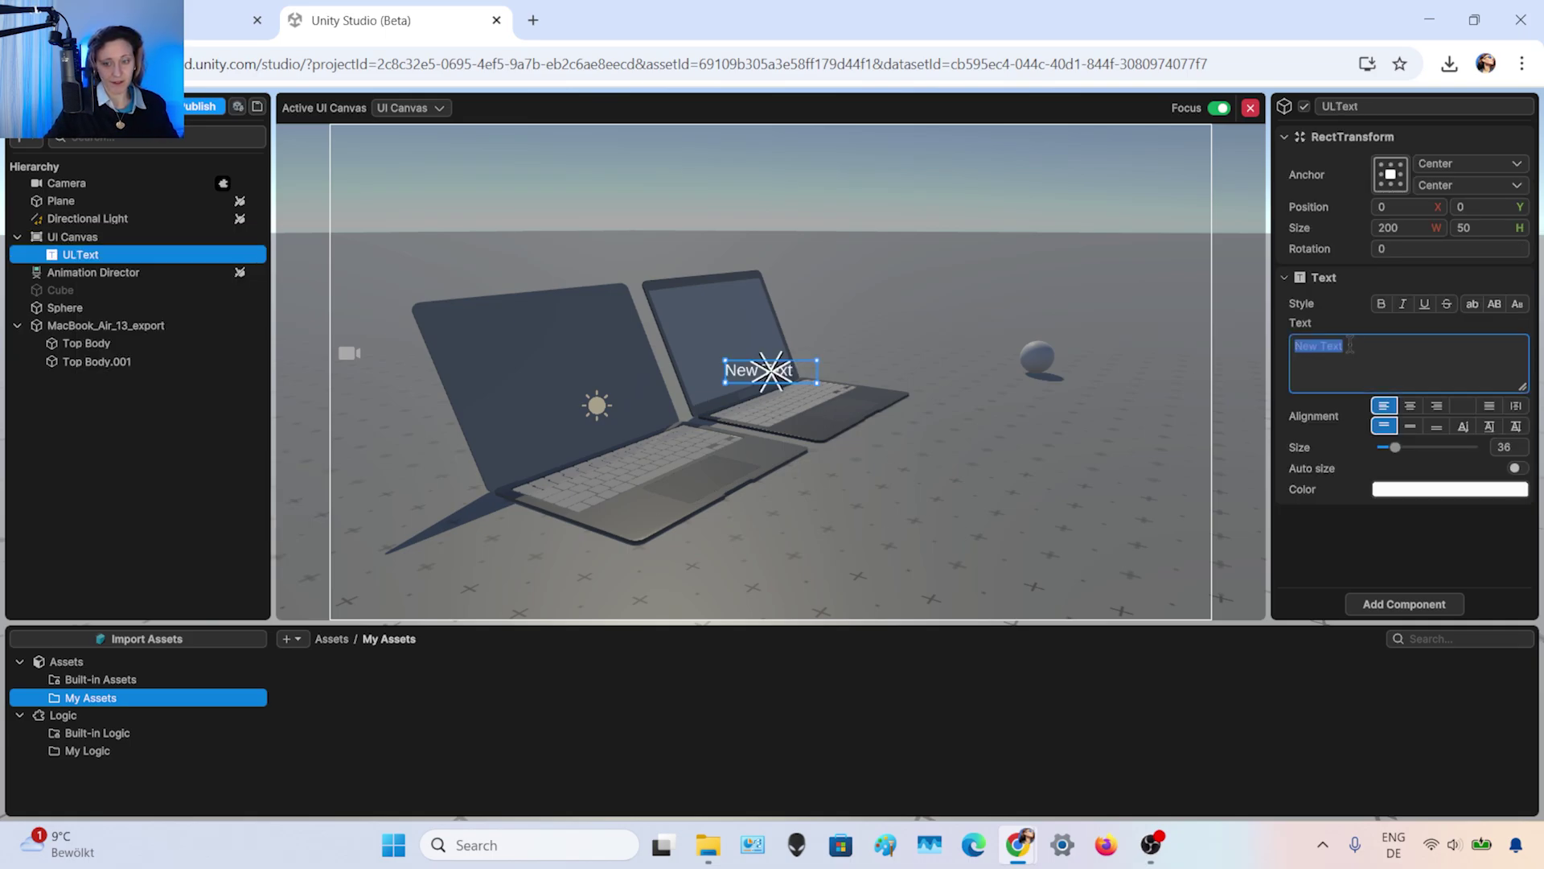
text(Ciao)
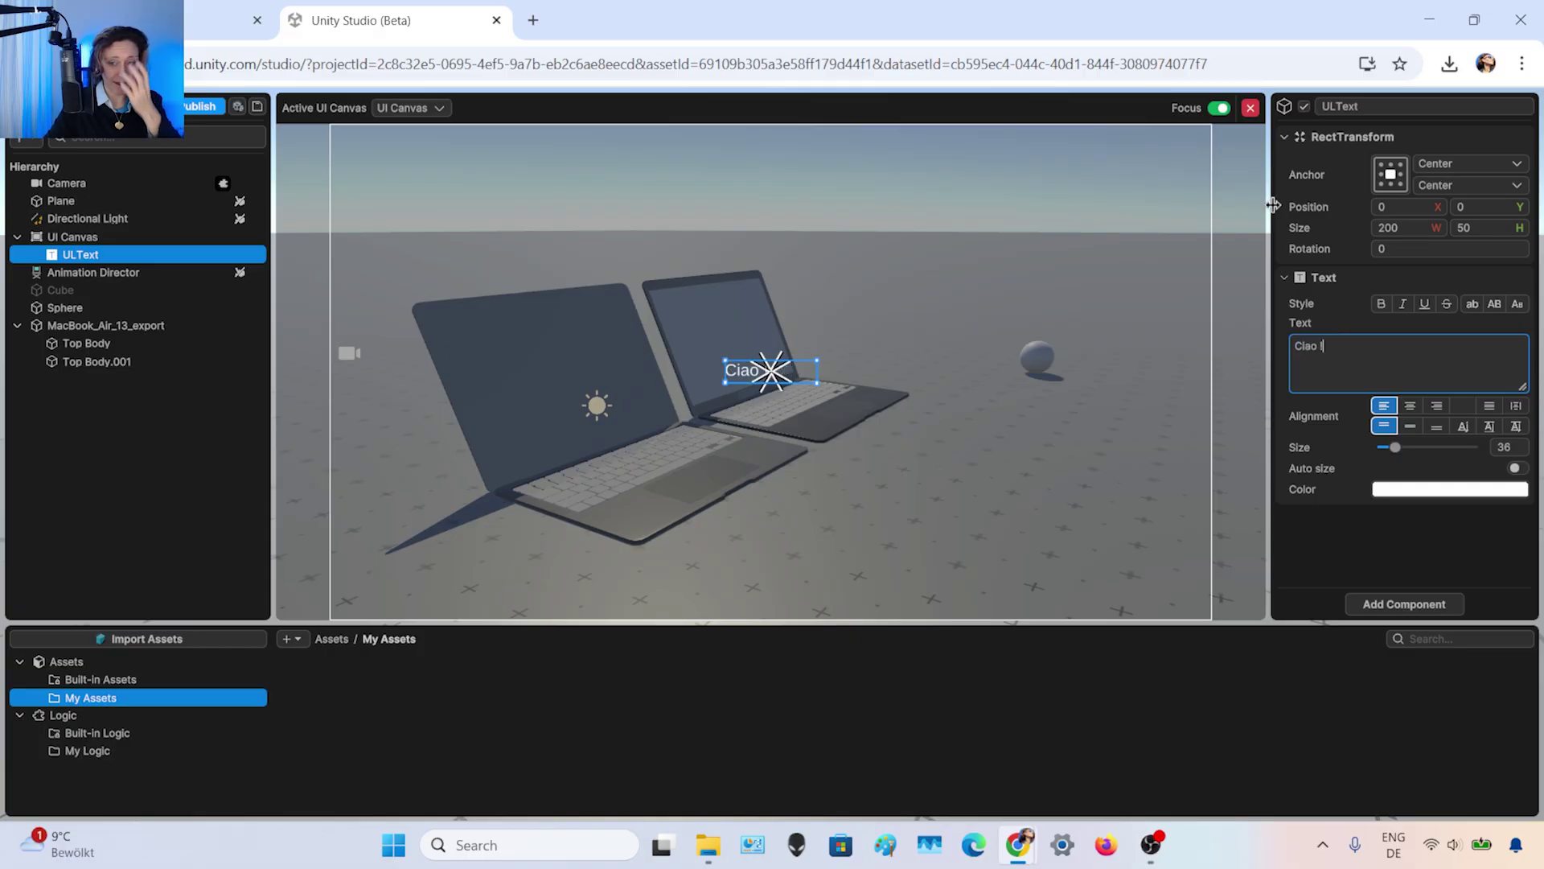
- Try a left horizontal anchor for the "Ciao !" text and return it to Center
click(1462, 167)
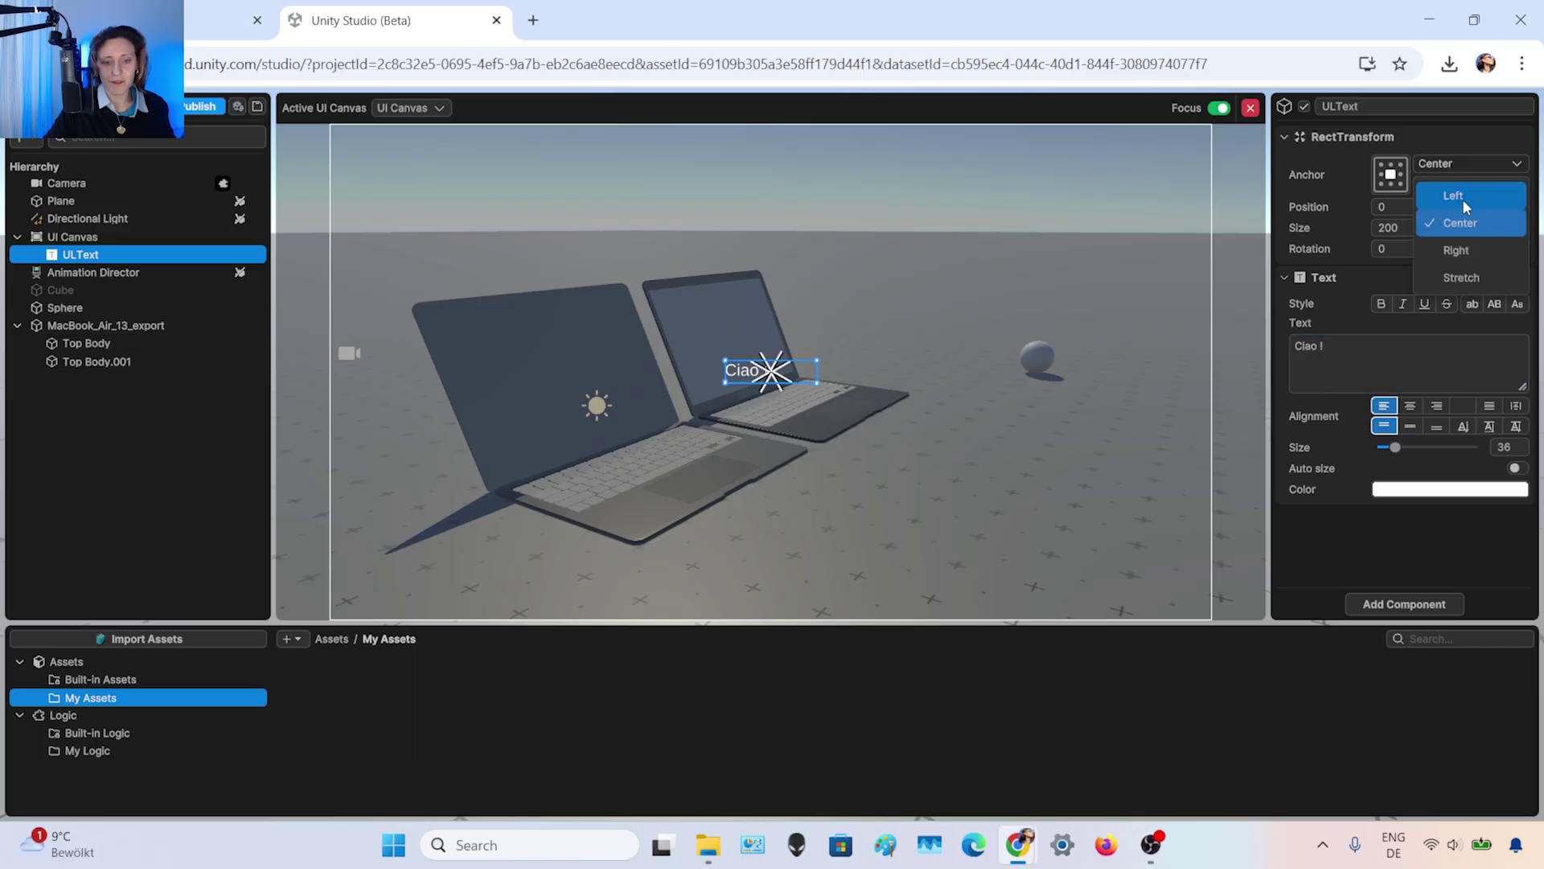
click(1462, 199)
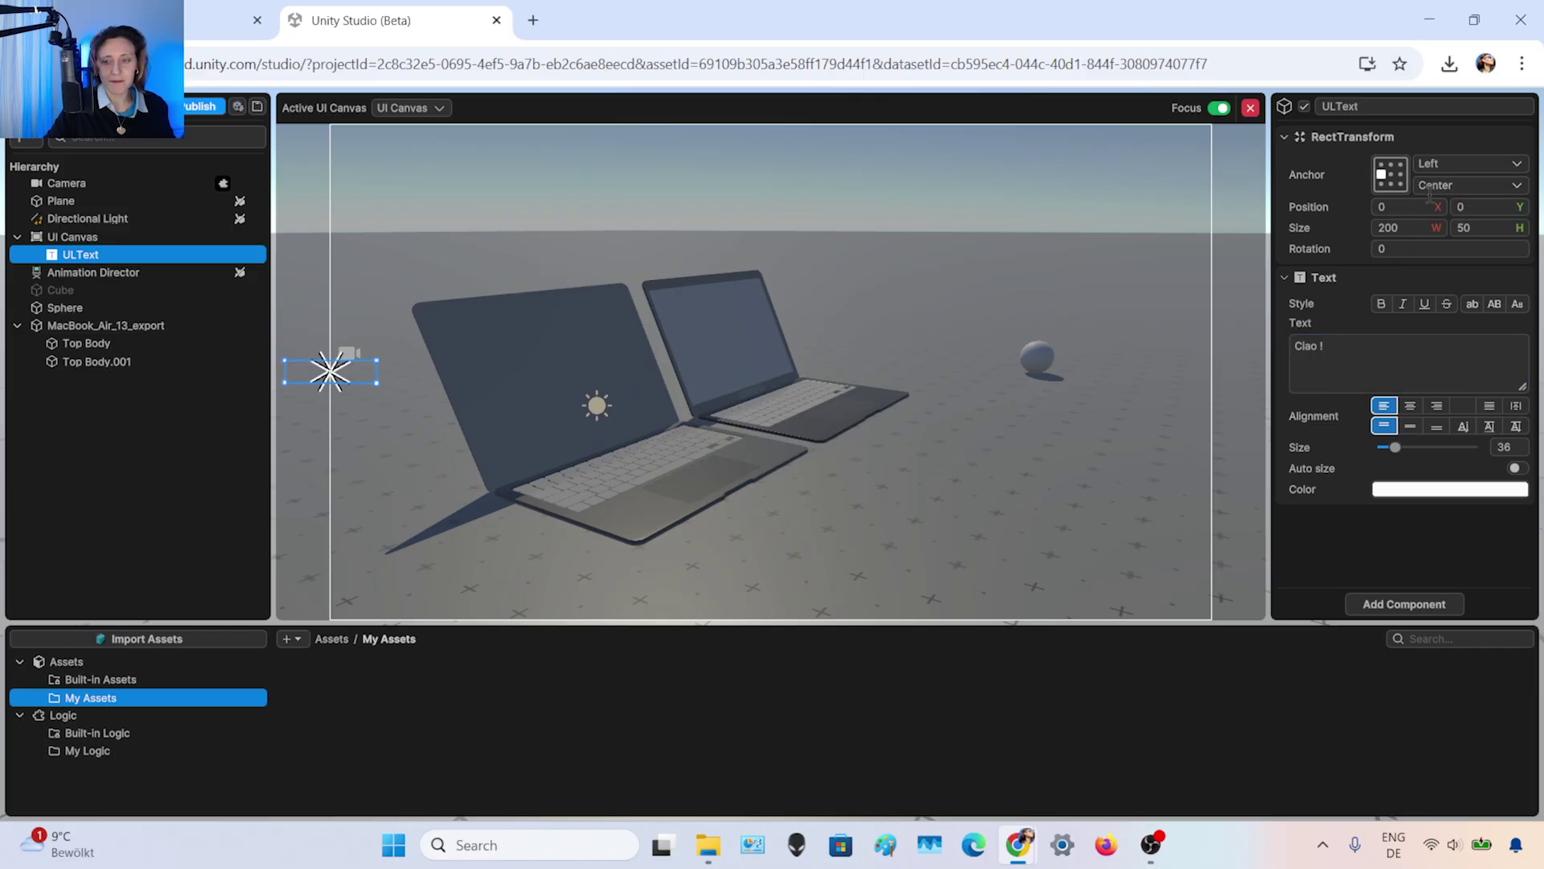
click(1464, 165)
click(1461, 224)
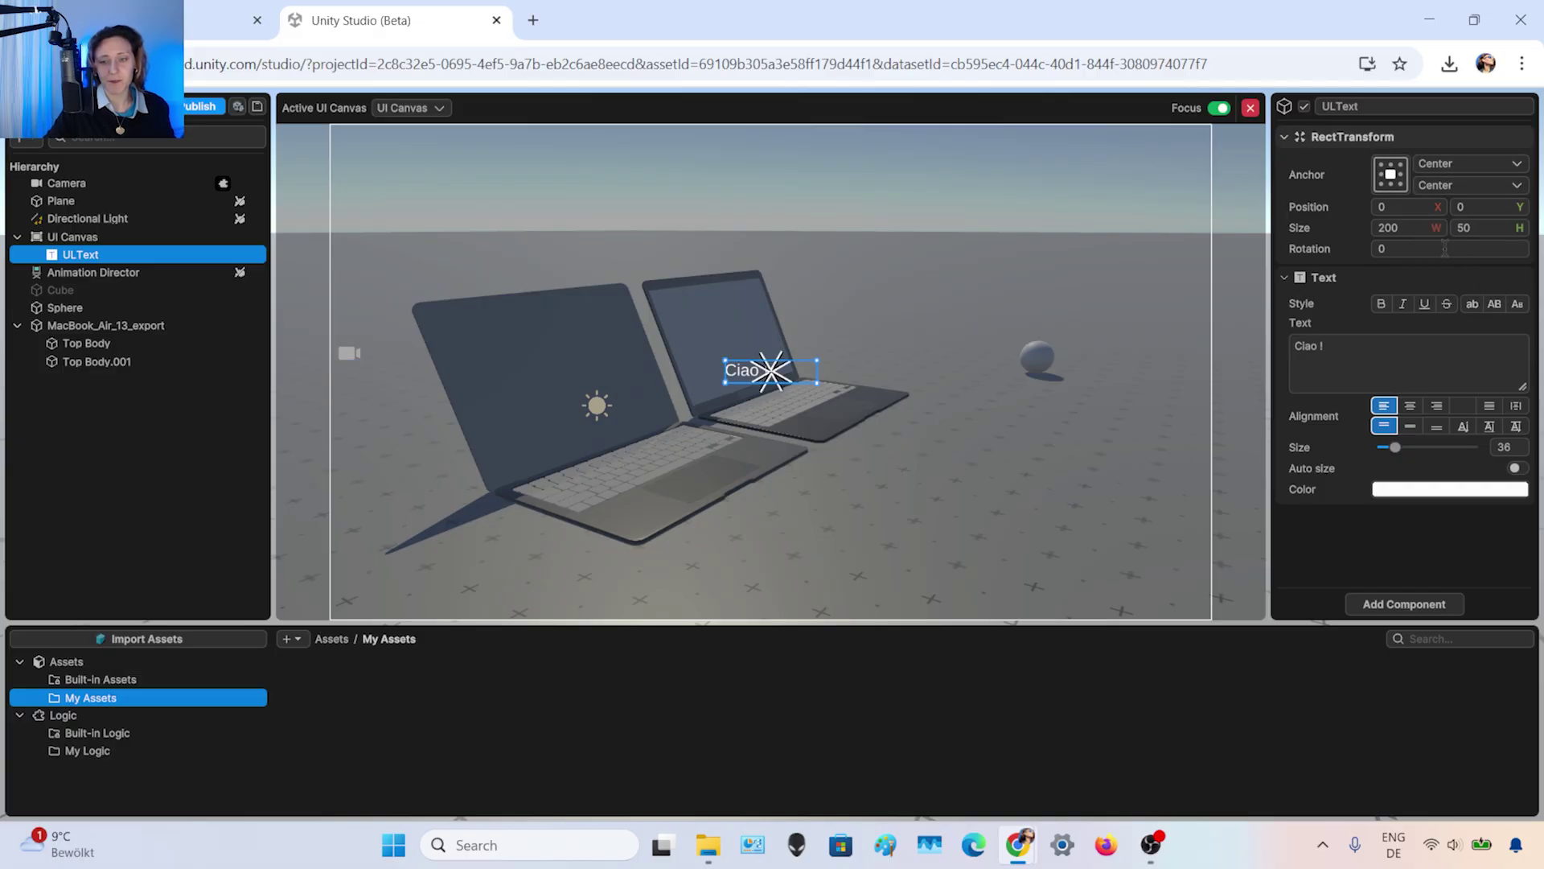
- Set the position of the "Ciao !" text to X 0 and Y 500
click(1358, 205)
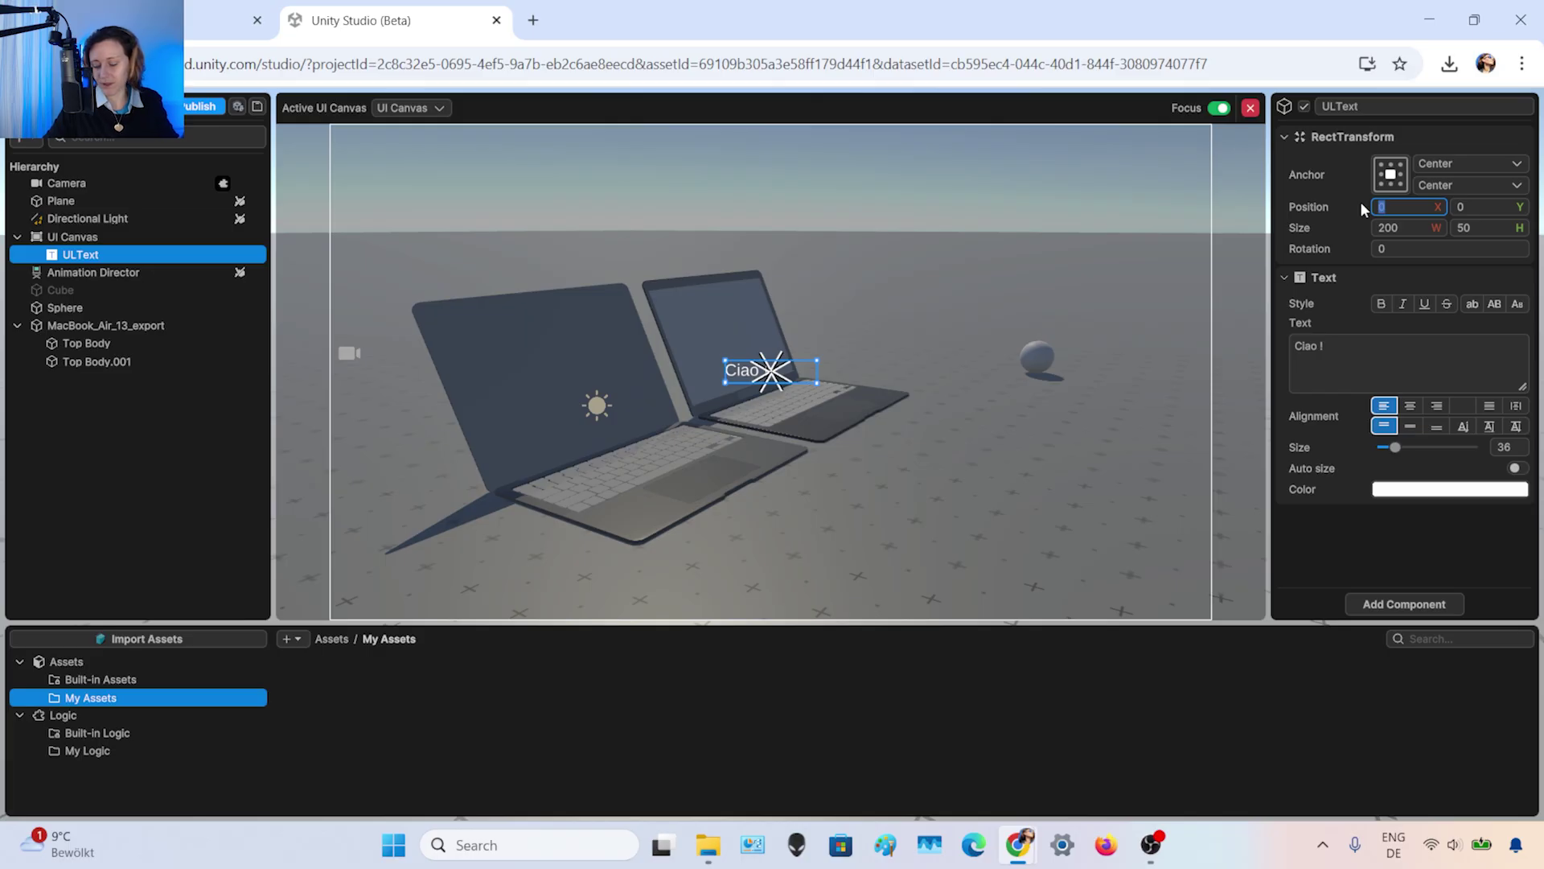
text(10)
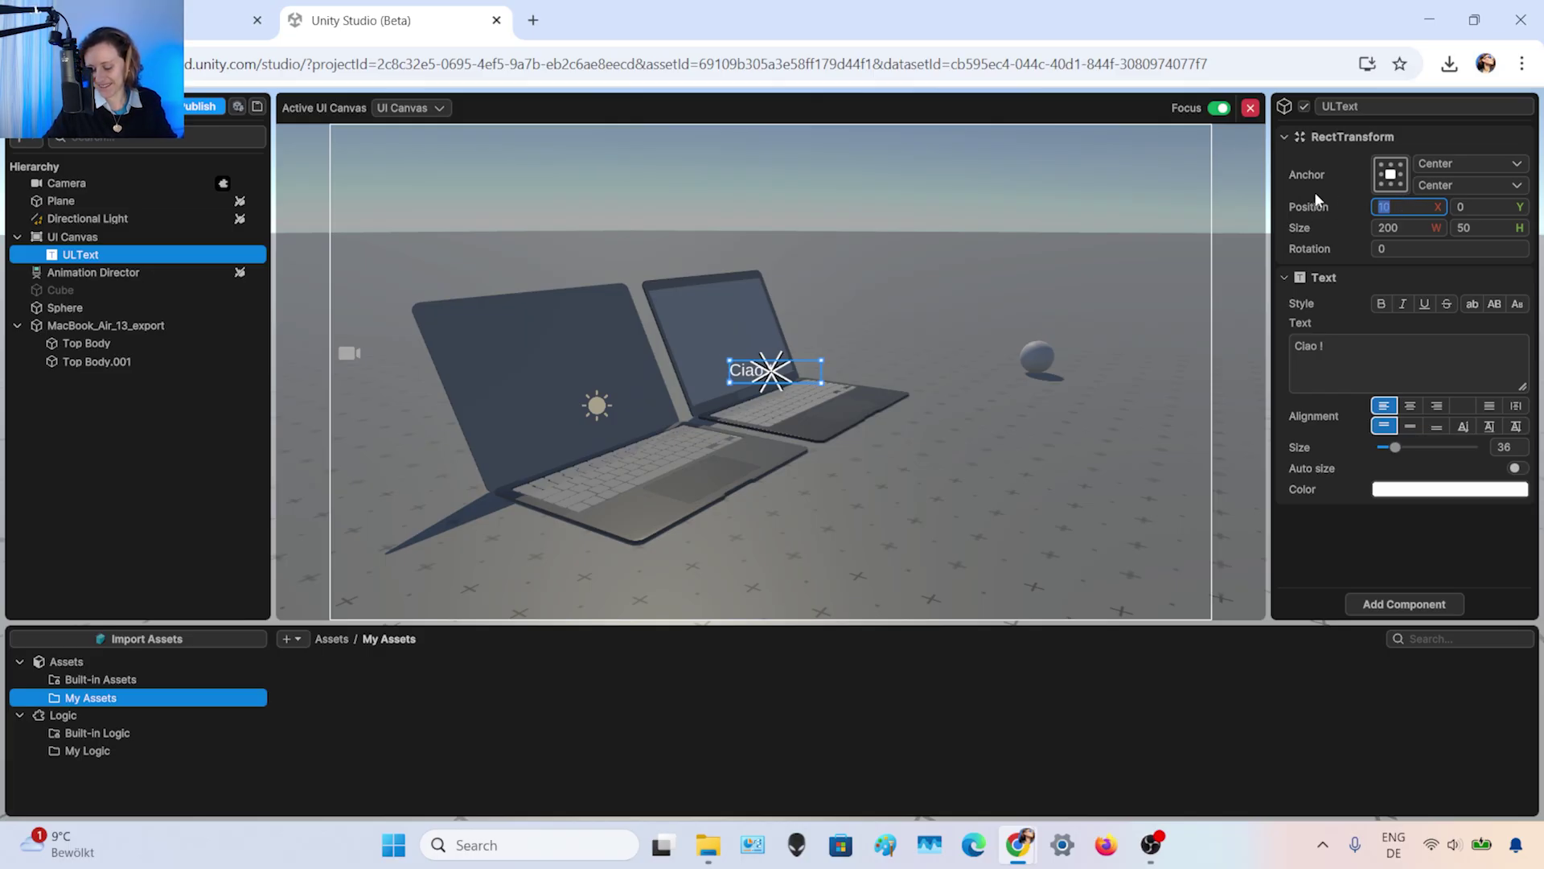
text(0)
click(1476, 207)
text(1)
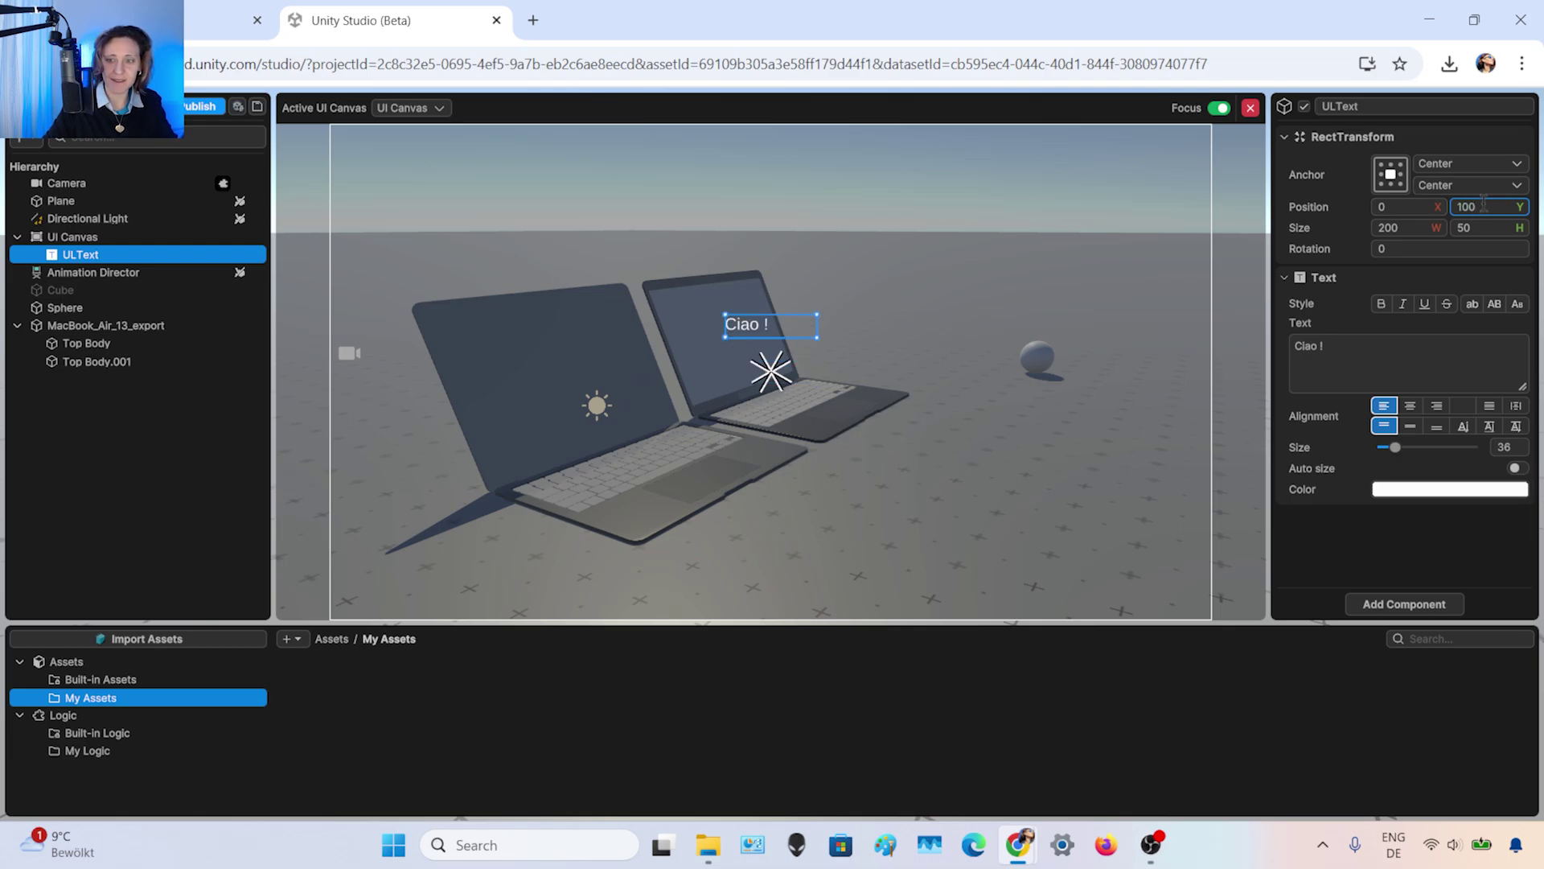
key(ctrl+a)
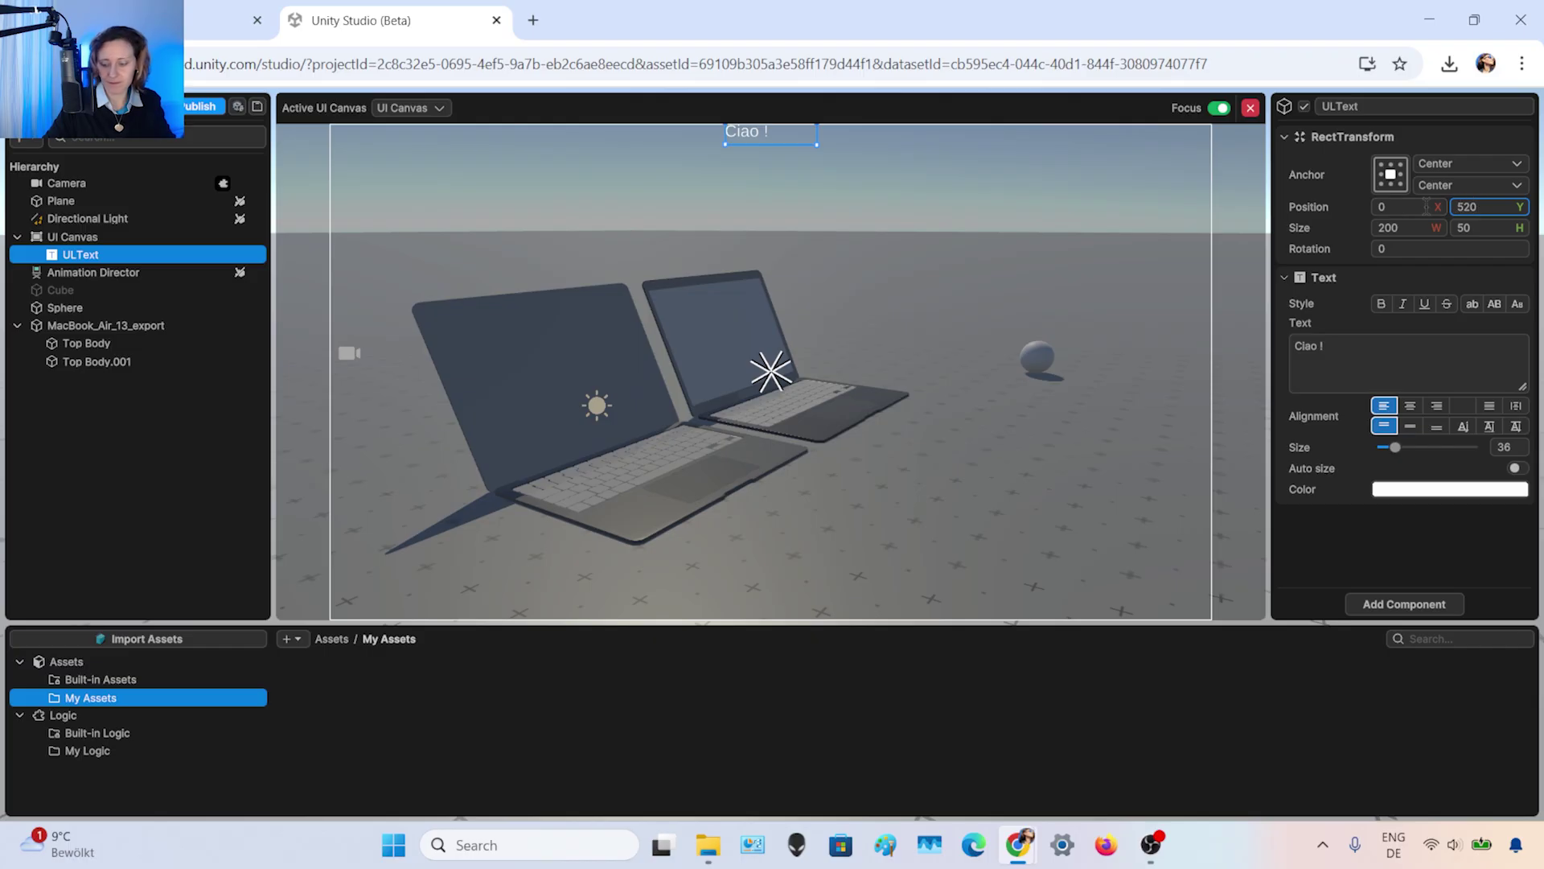
text(500)
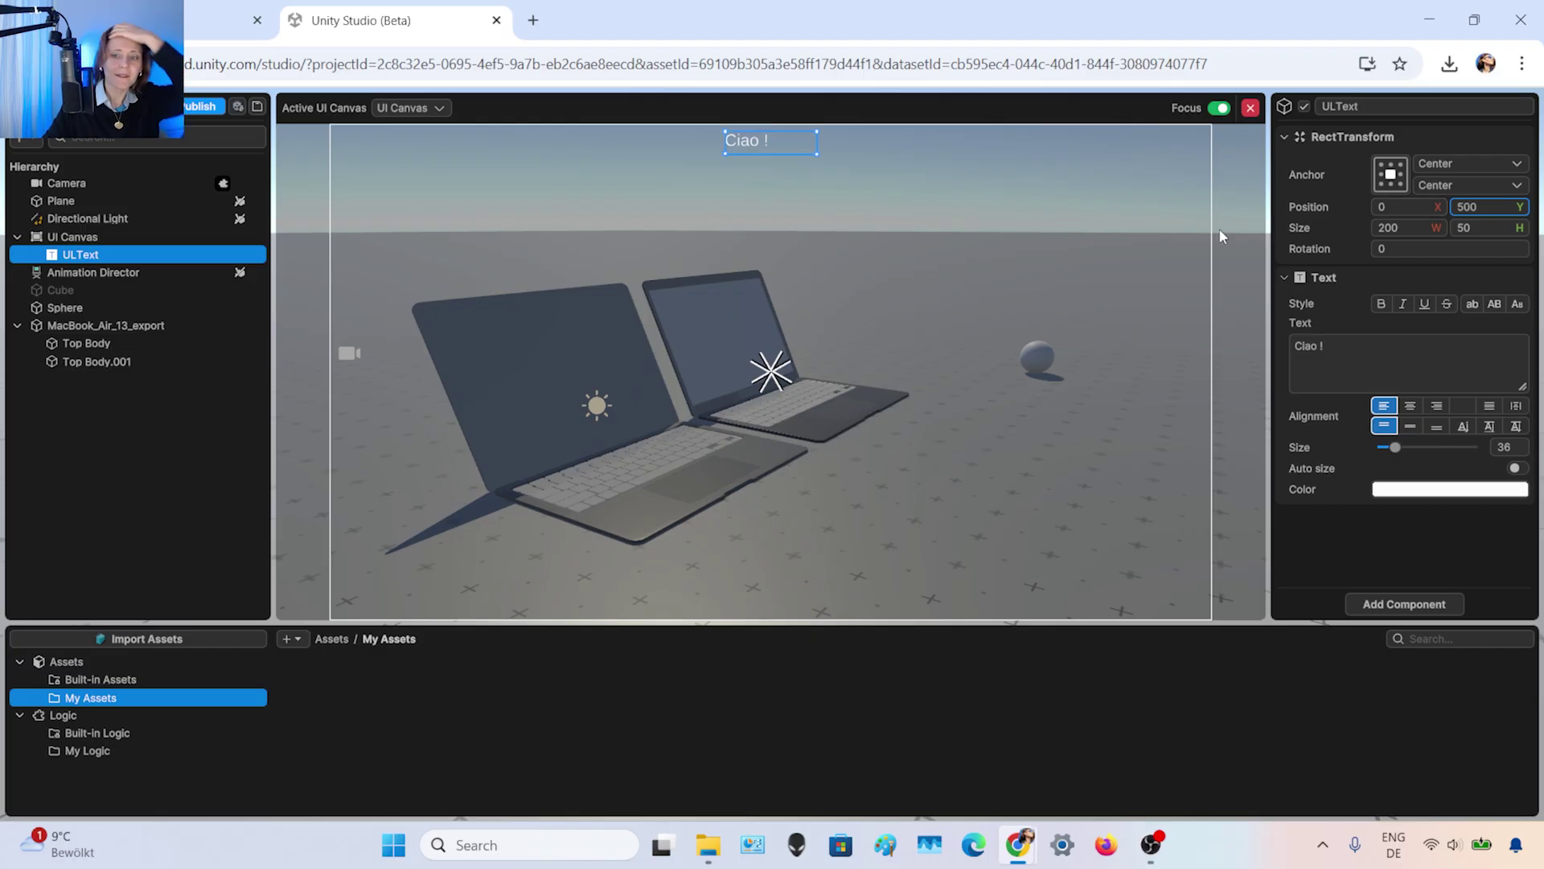
- Apply the bold style to the "Ciao !" text
triple_click(1337, 345)
click(1352, 336)
key(ctrl+a)
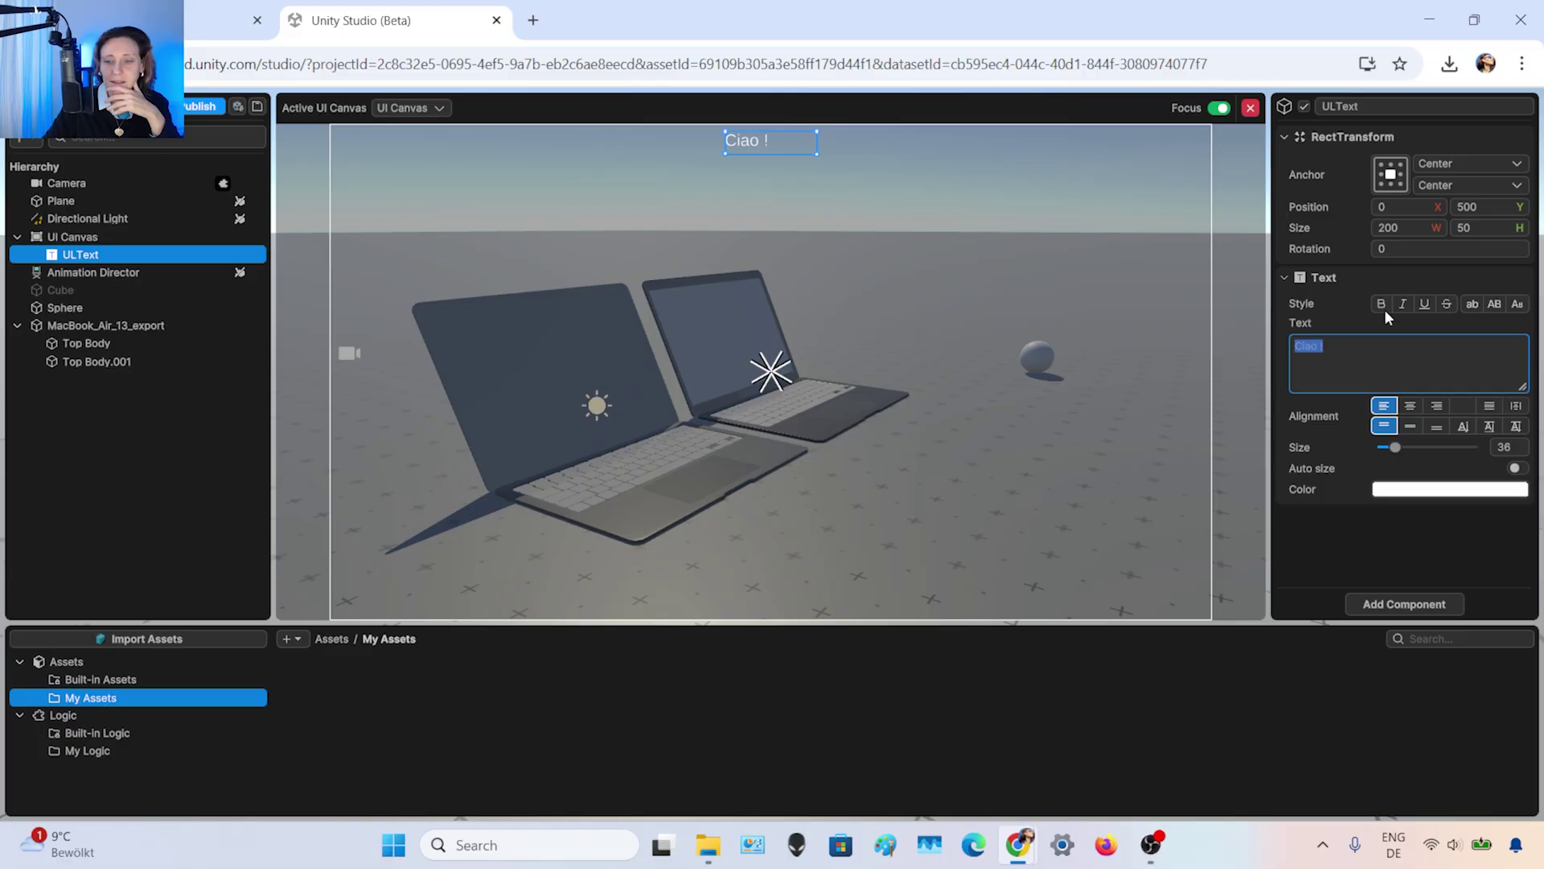
click(1381, 304)
- Try the uppercase style on the "Ciao !" text and undo it
click(1373, 359)
key(ctrl+a)
click(1494, 306)
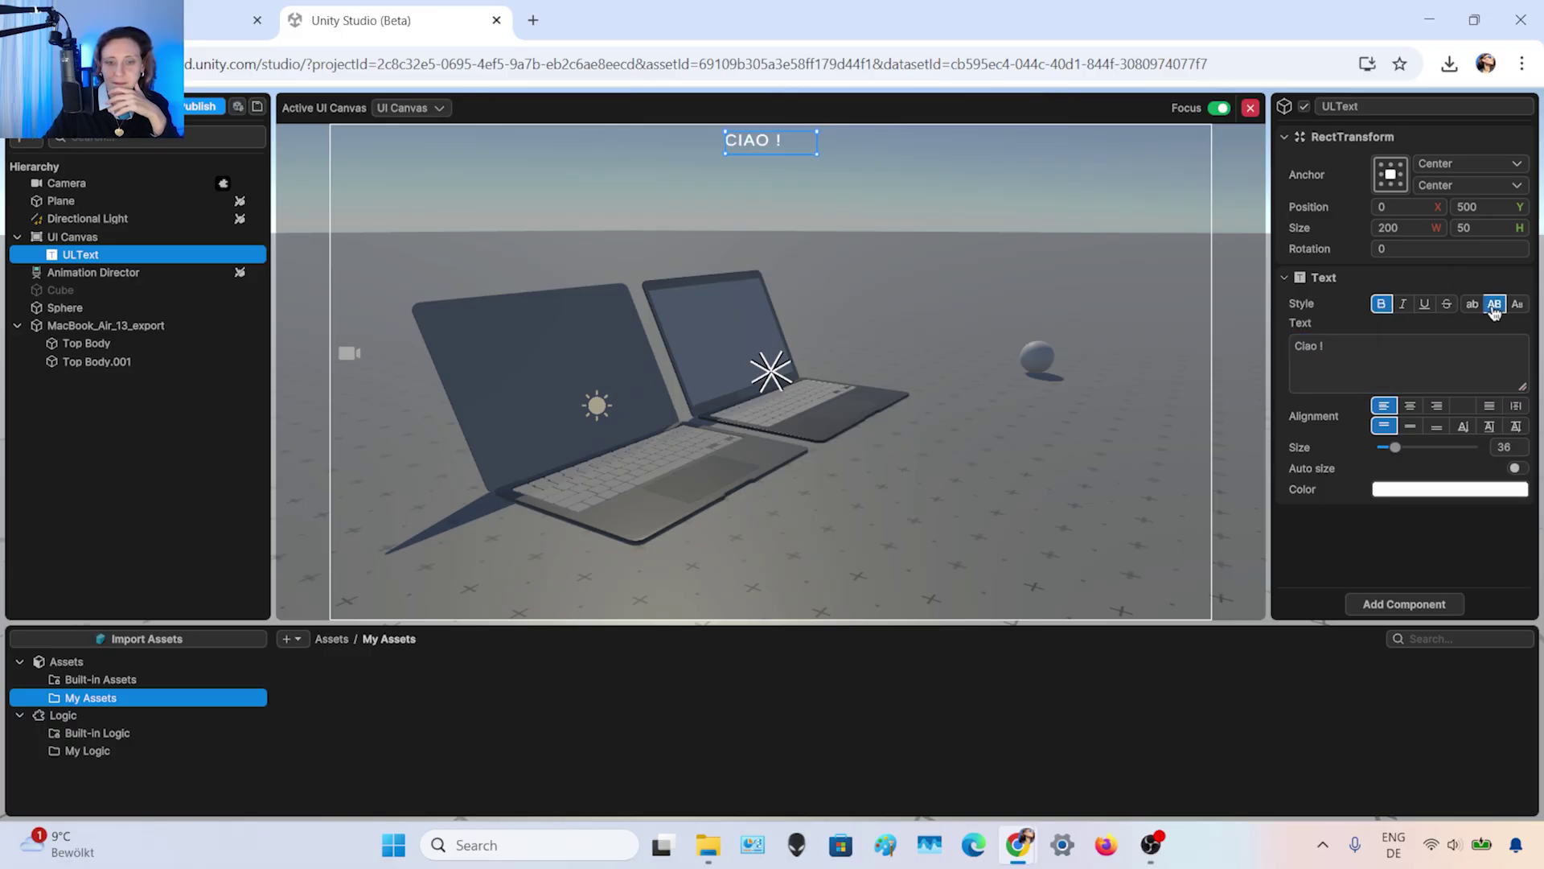
key(ctrl+z)
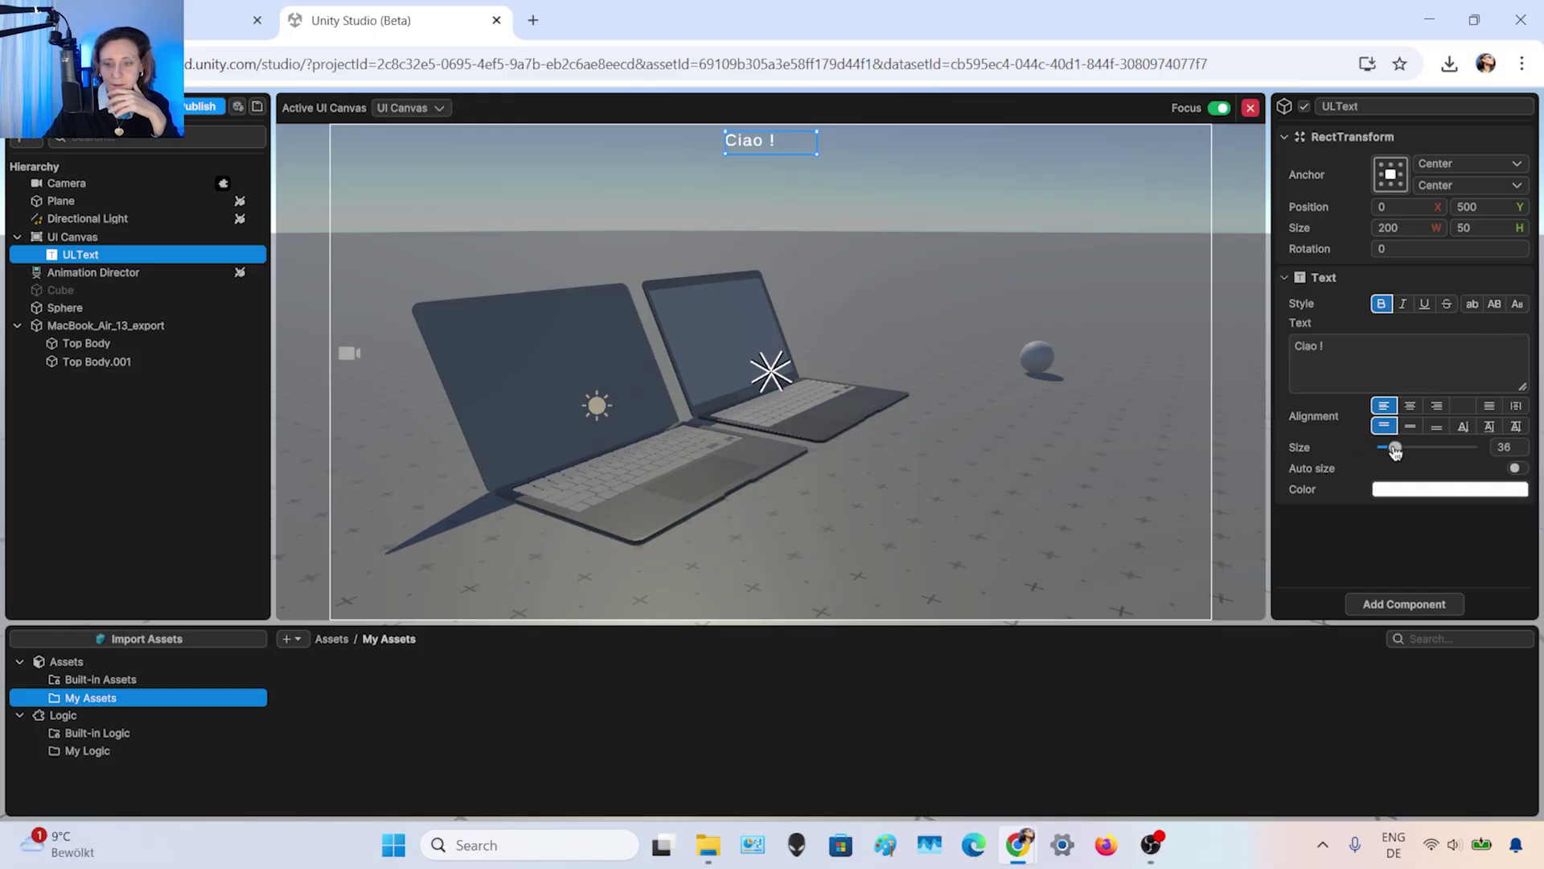
- Enlarge the "Ciao !" text to size 53.5 and color it dark blue, about RGB 39, 64, 122
drag(1396, 452, 1404, 448)
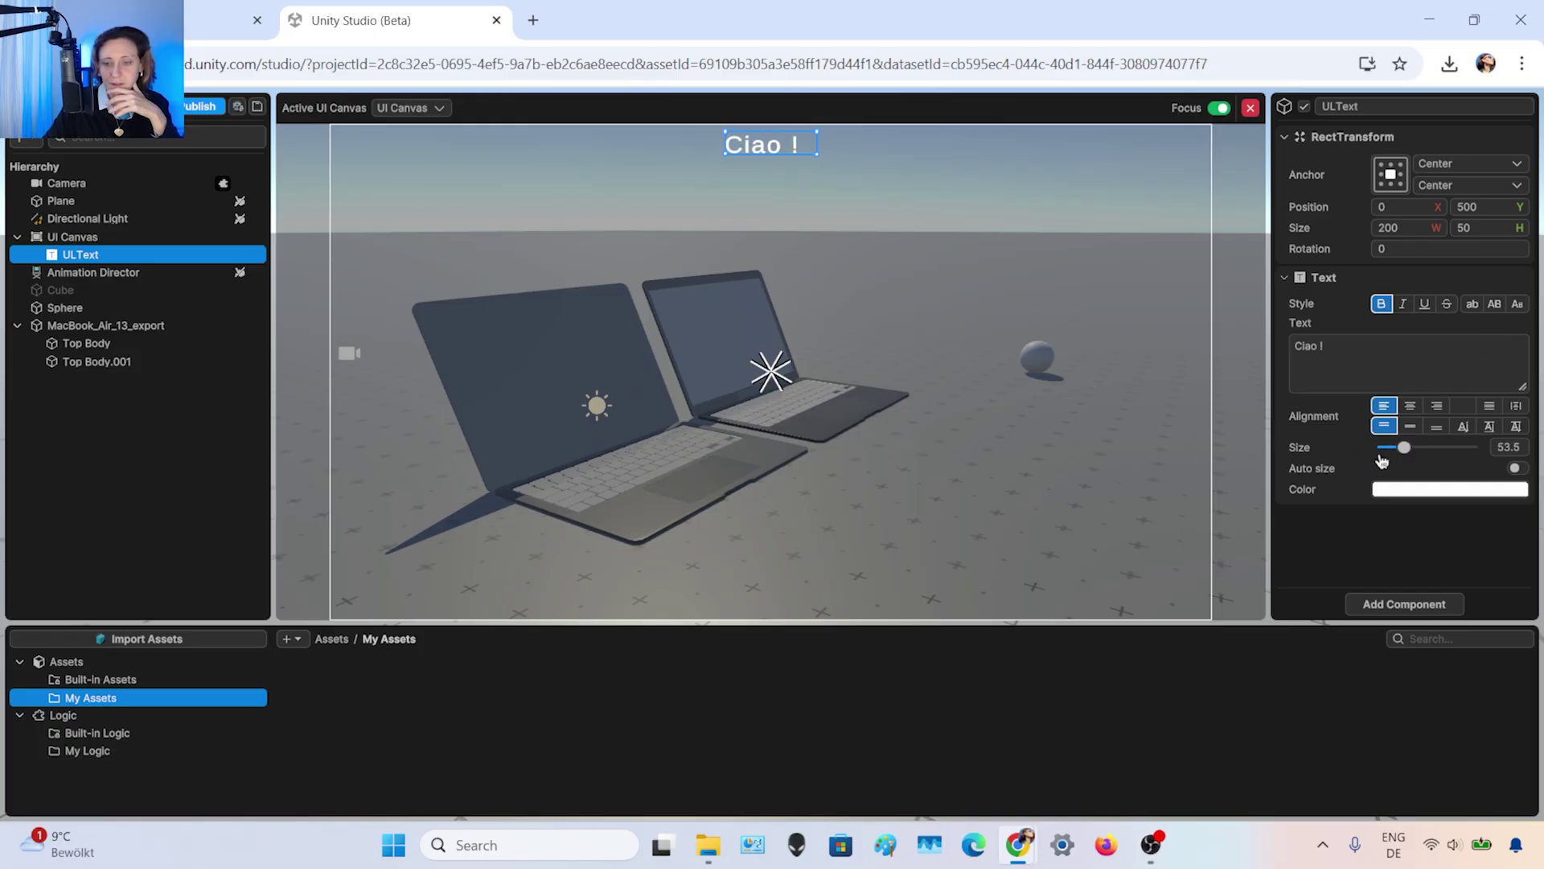
click(1397, 491)
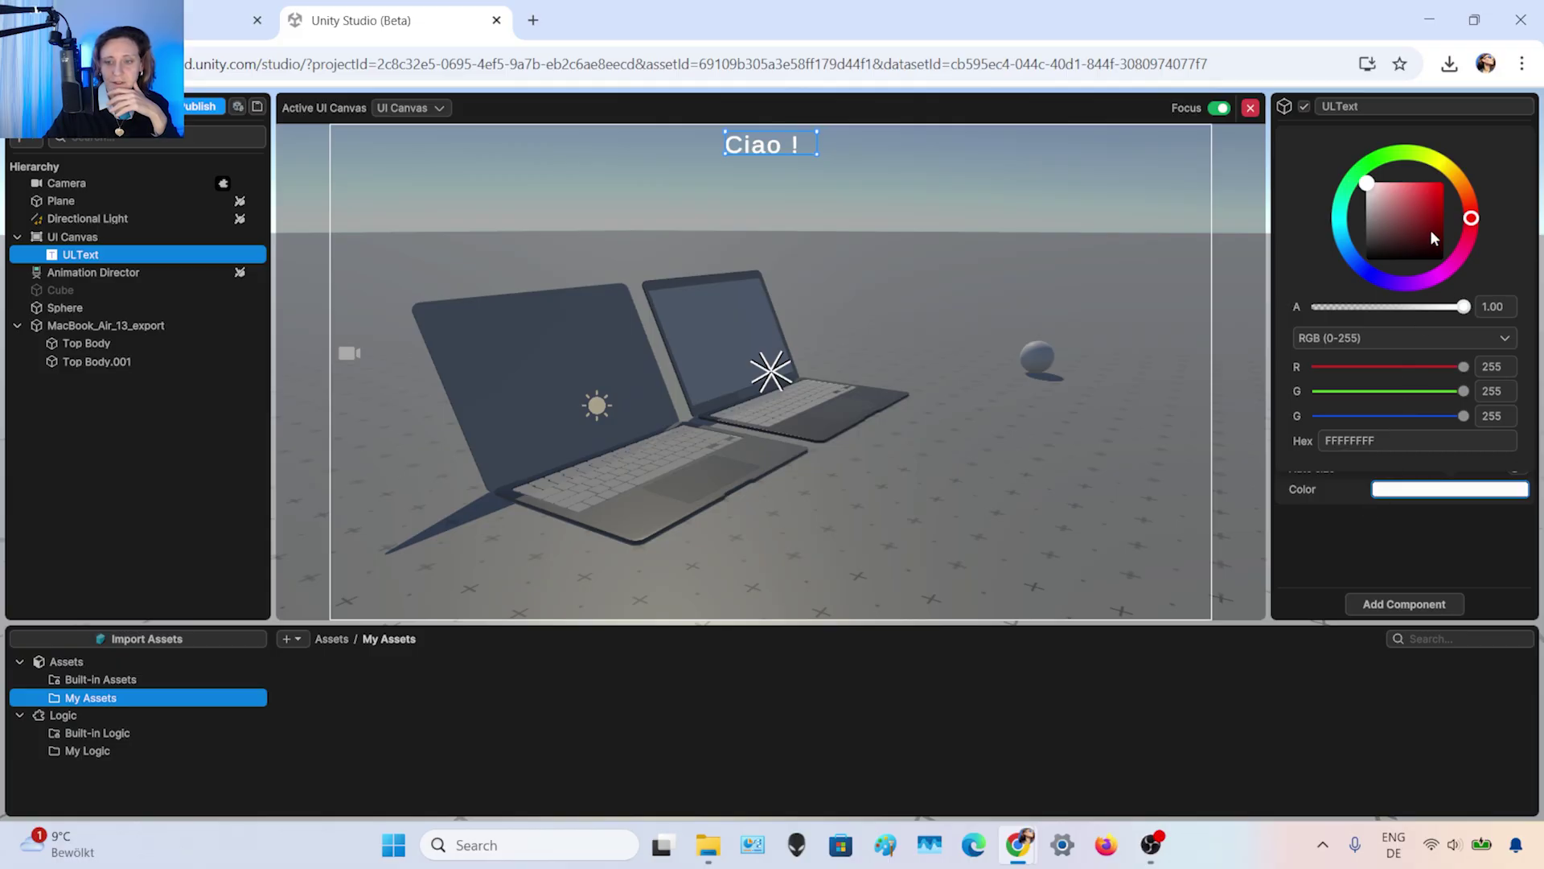
click(1356, 266)
click(1423, 201)
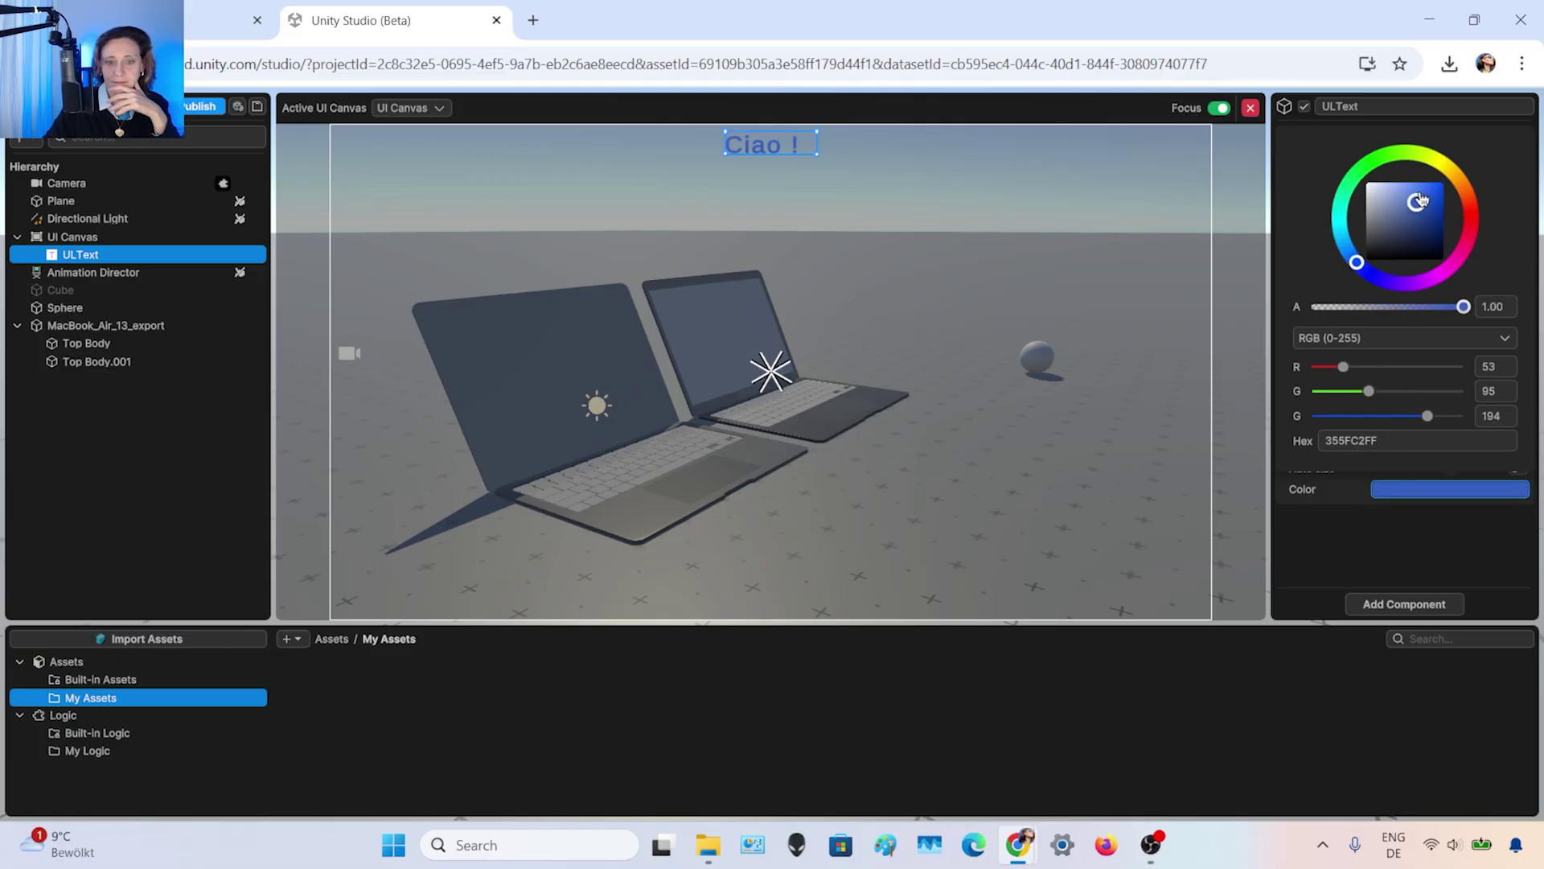
click(1424, 183)
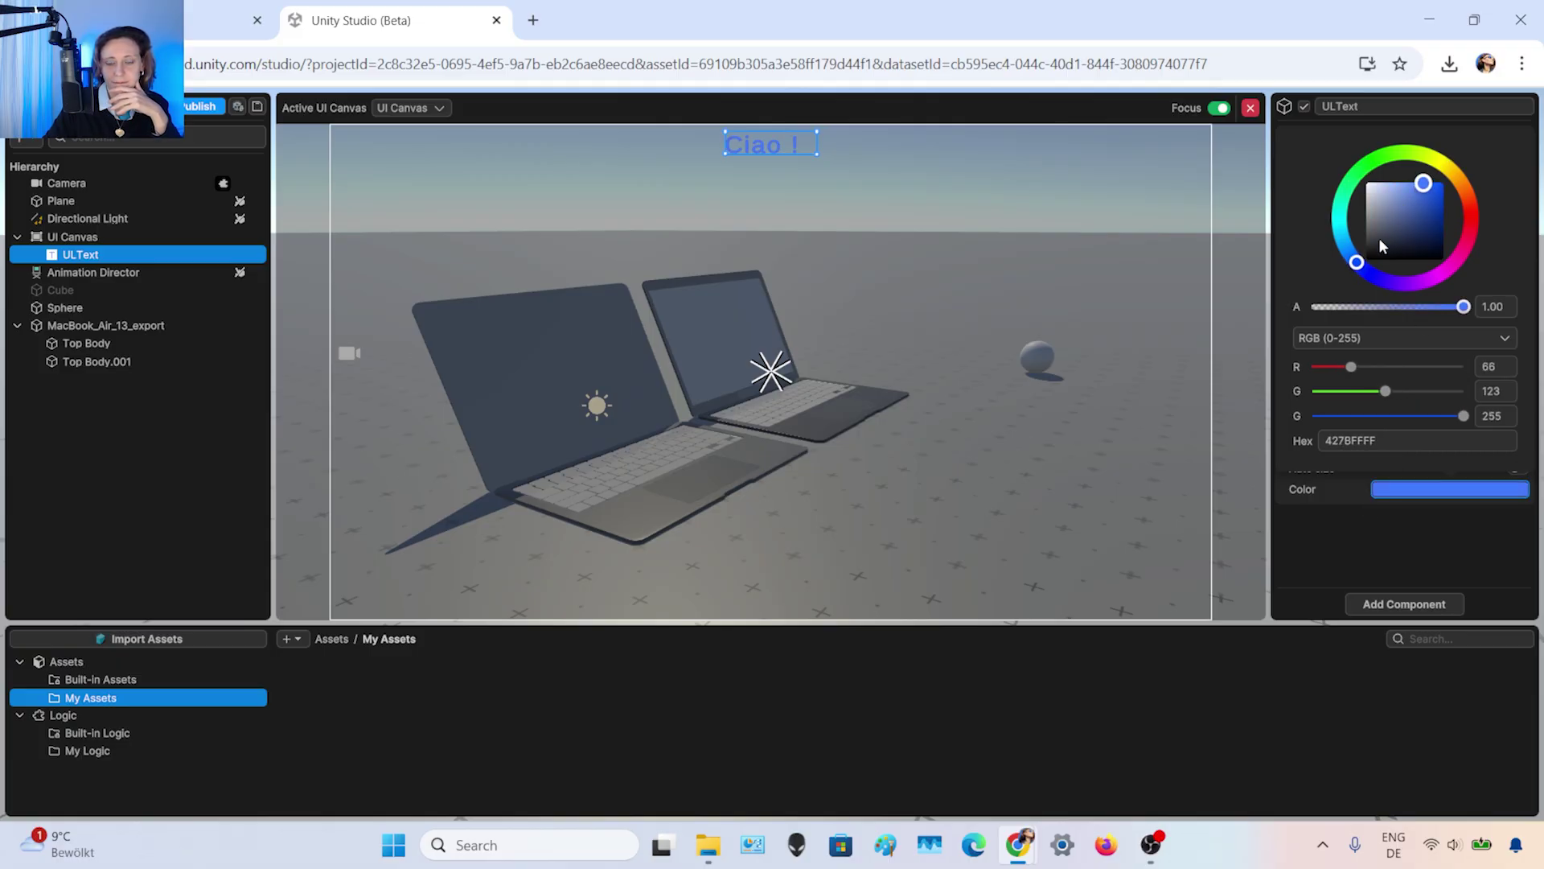
click(1420, 239)
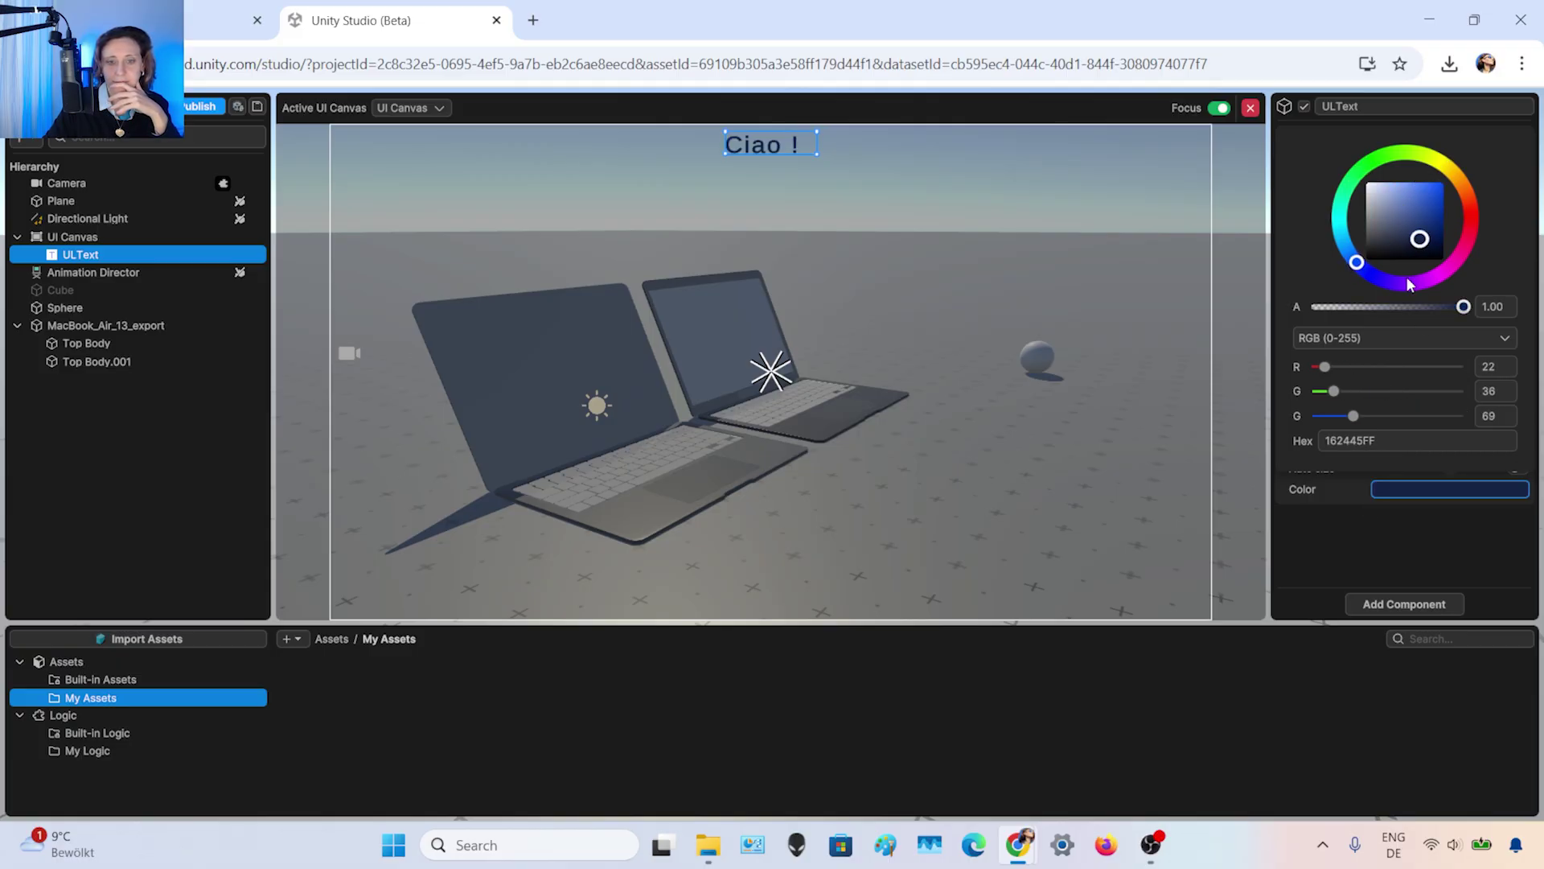
click(1443, 221)
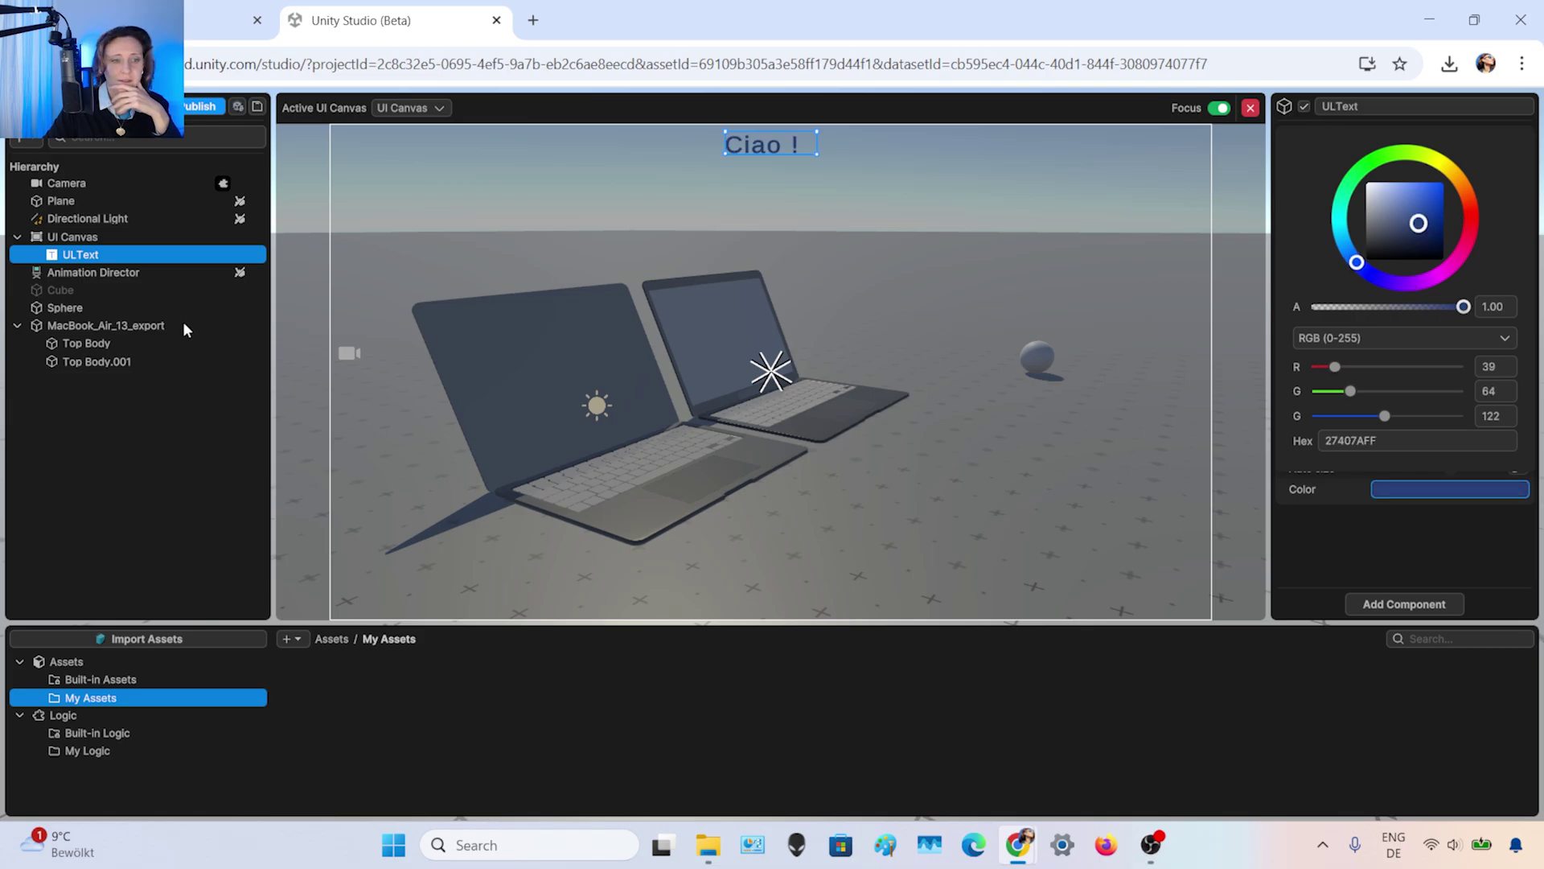
- Try intensity 10 and 5 on the Directional Light, and set it back to 1
click(128, 241)
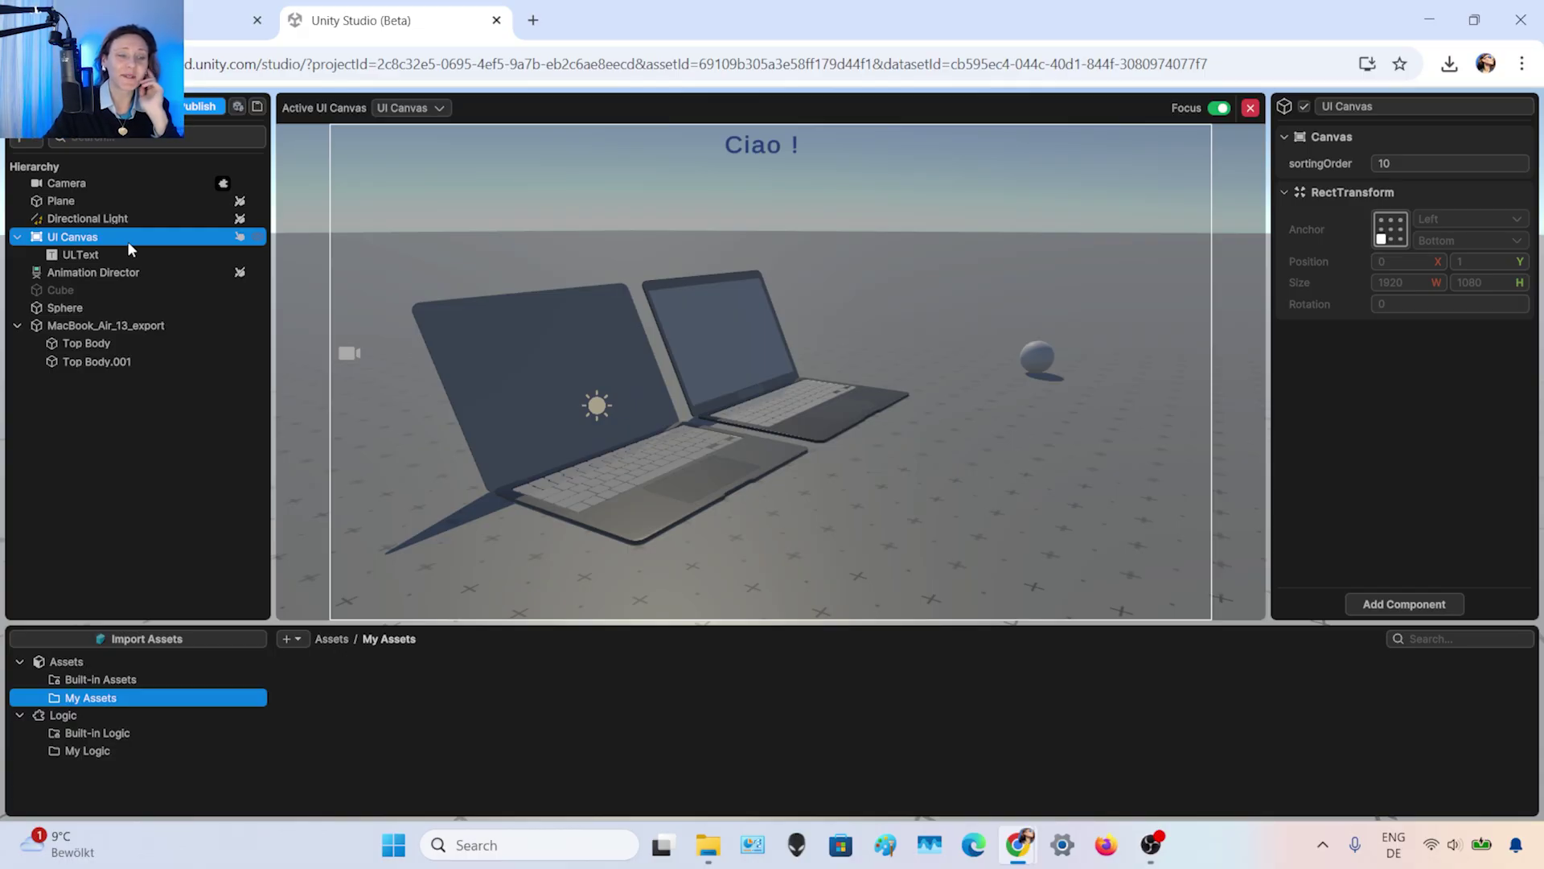
click(69, 211)
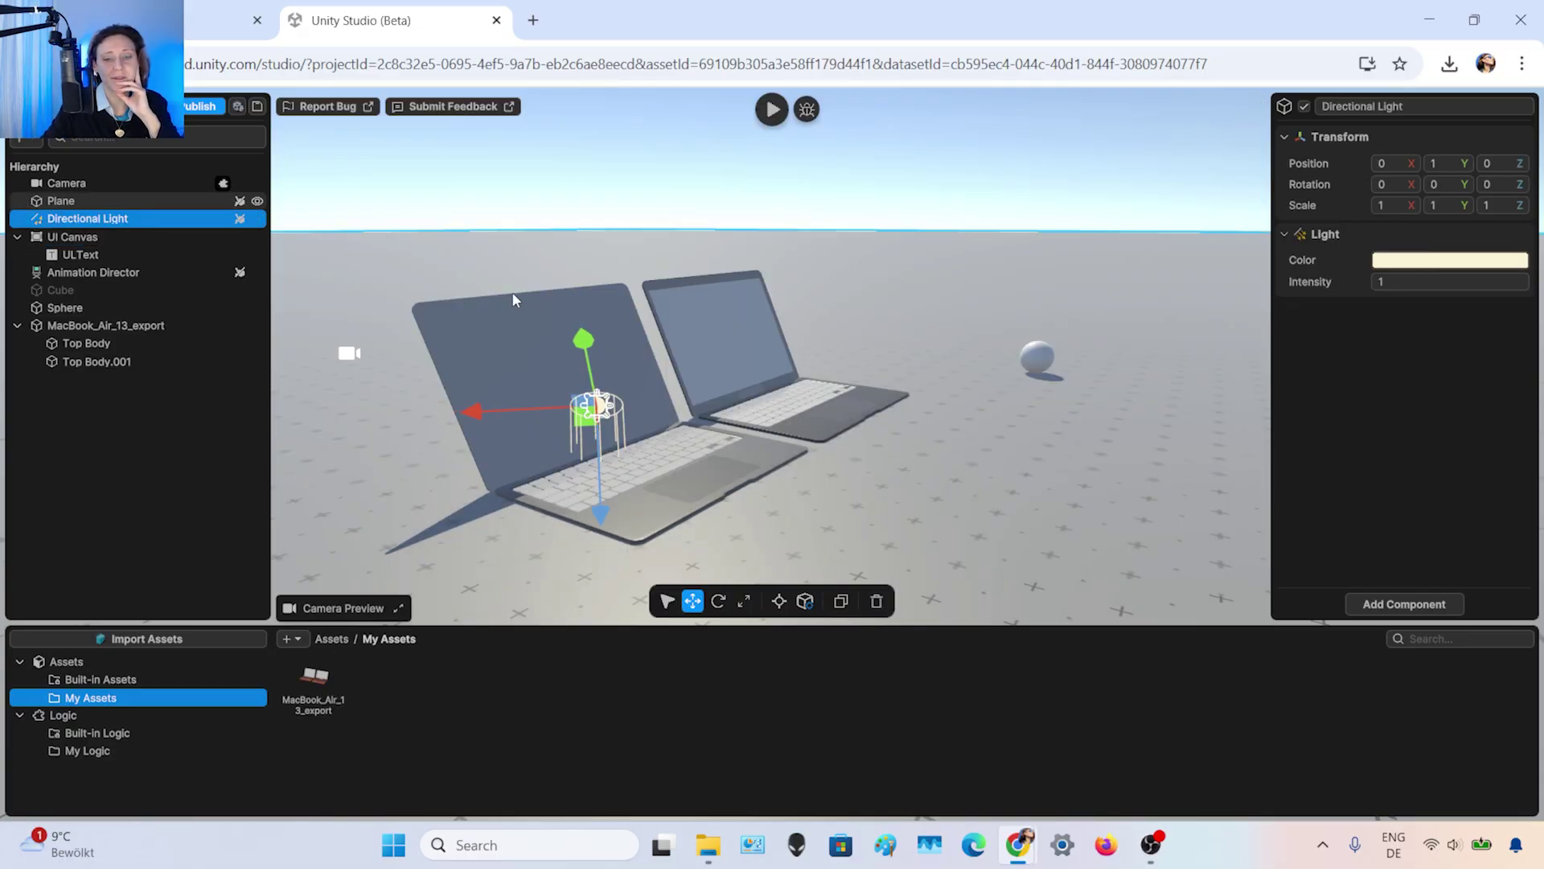
click(1403, 280)
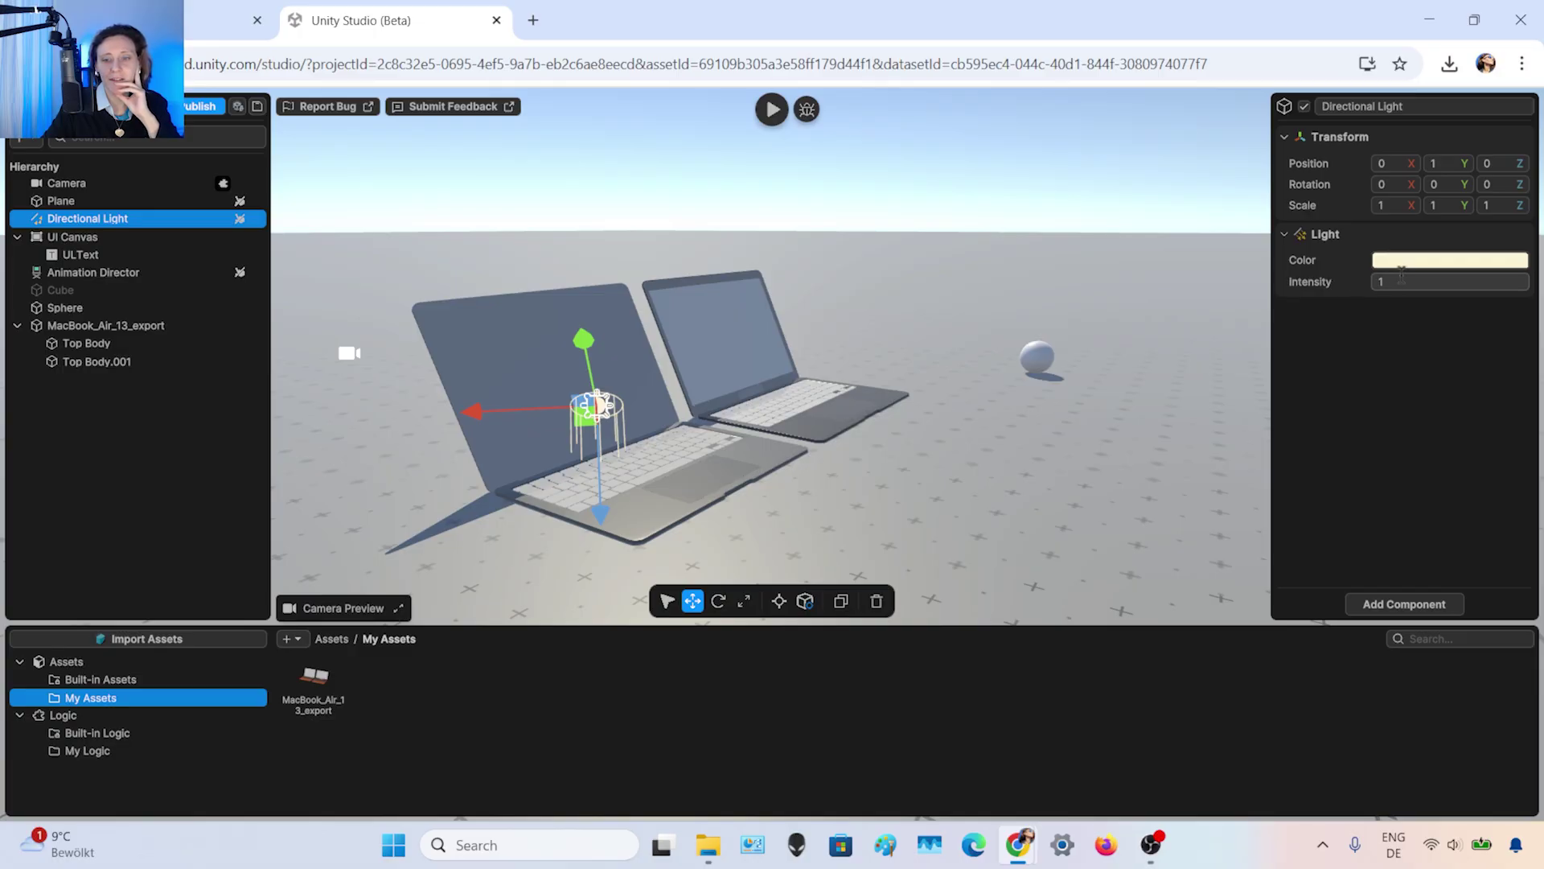
text(10)
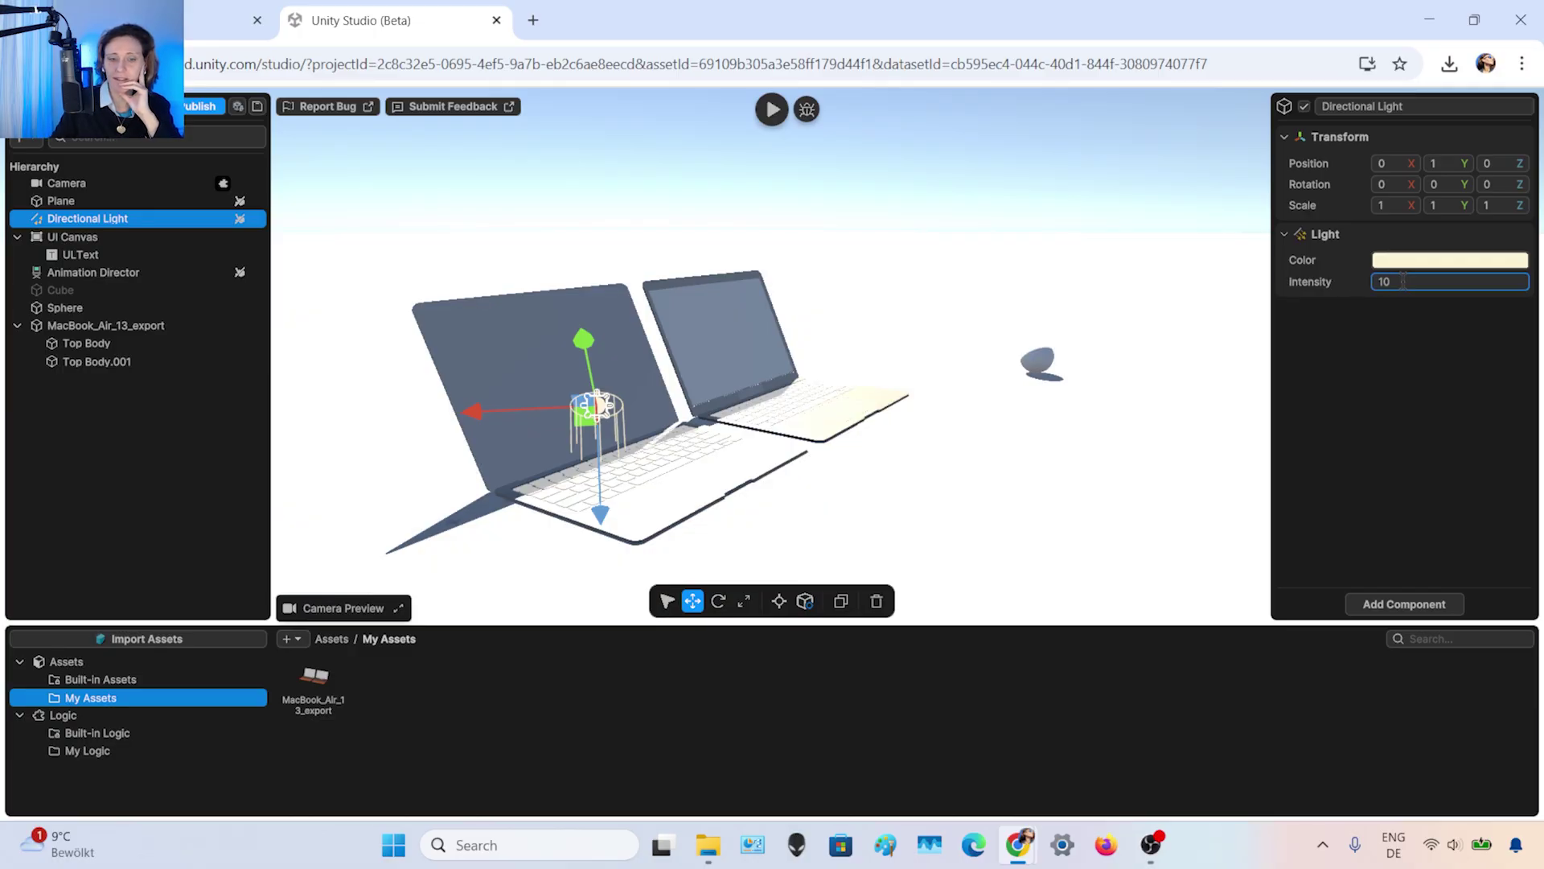
key(ctrl+a)
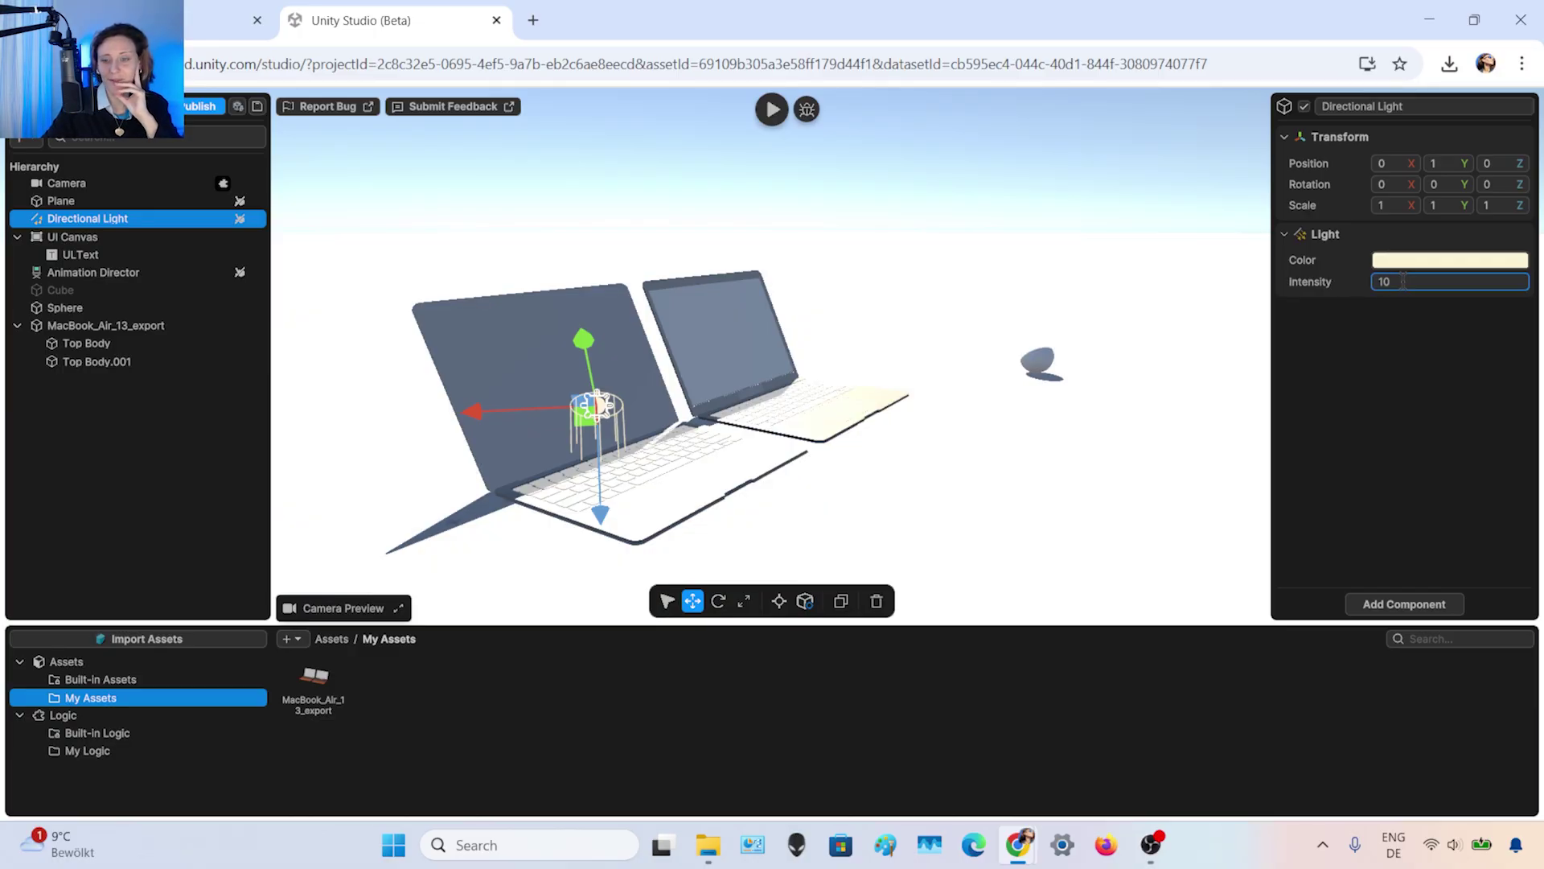
text(5)
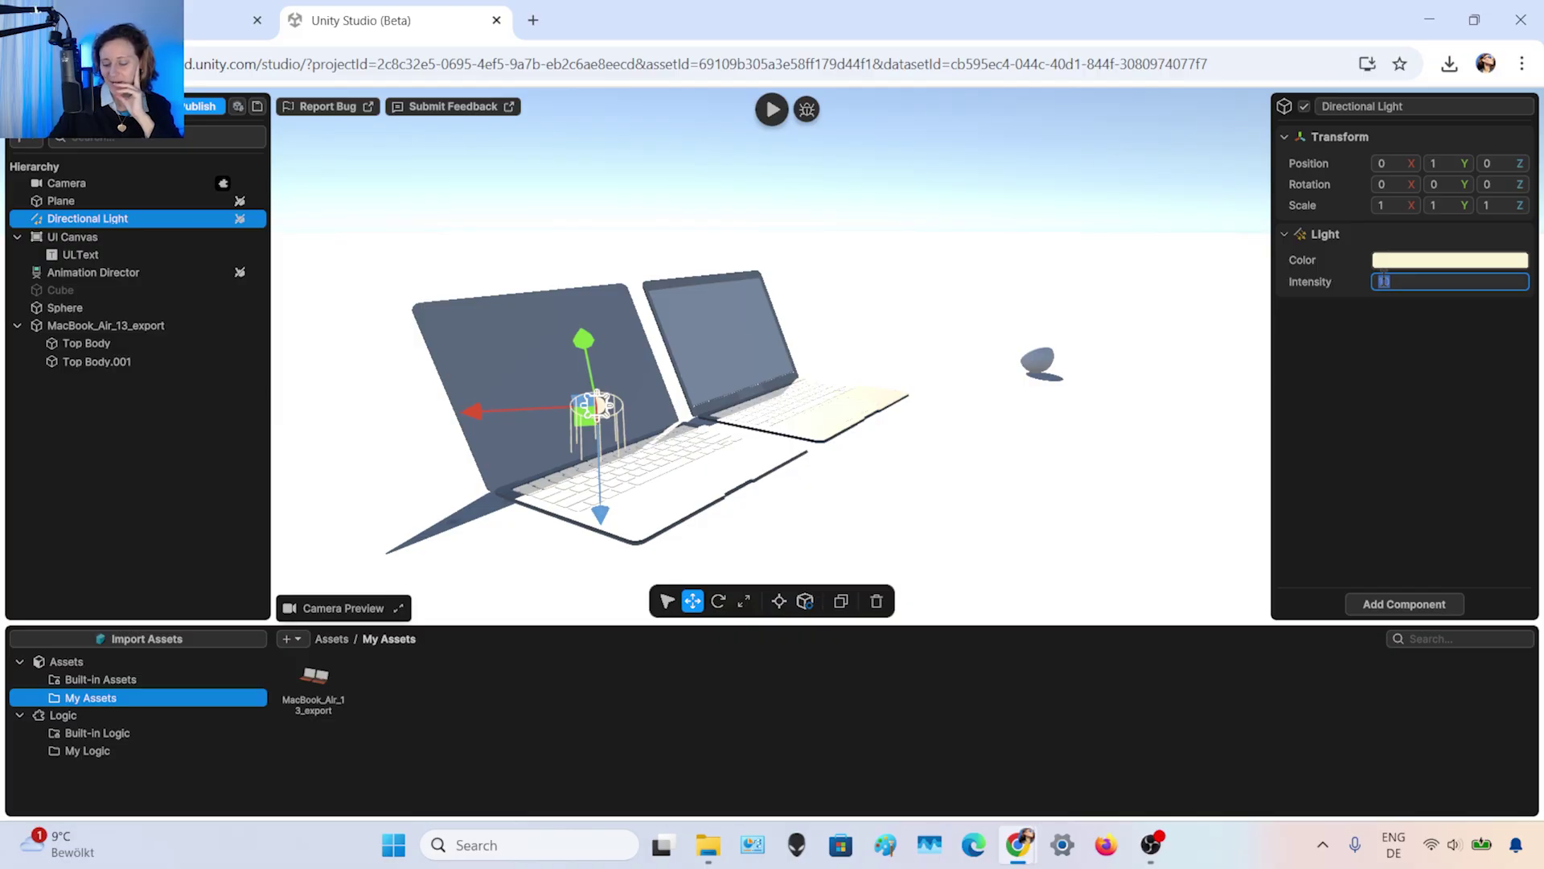
key(ctrl+a)
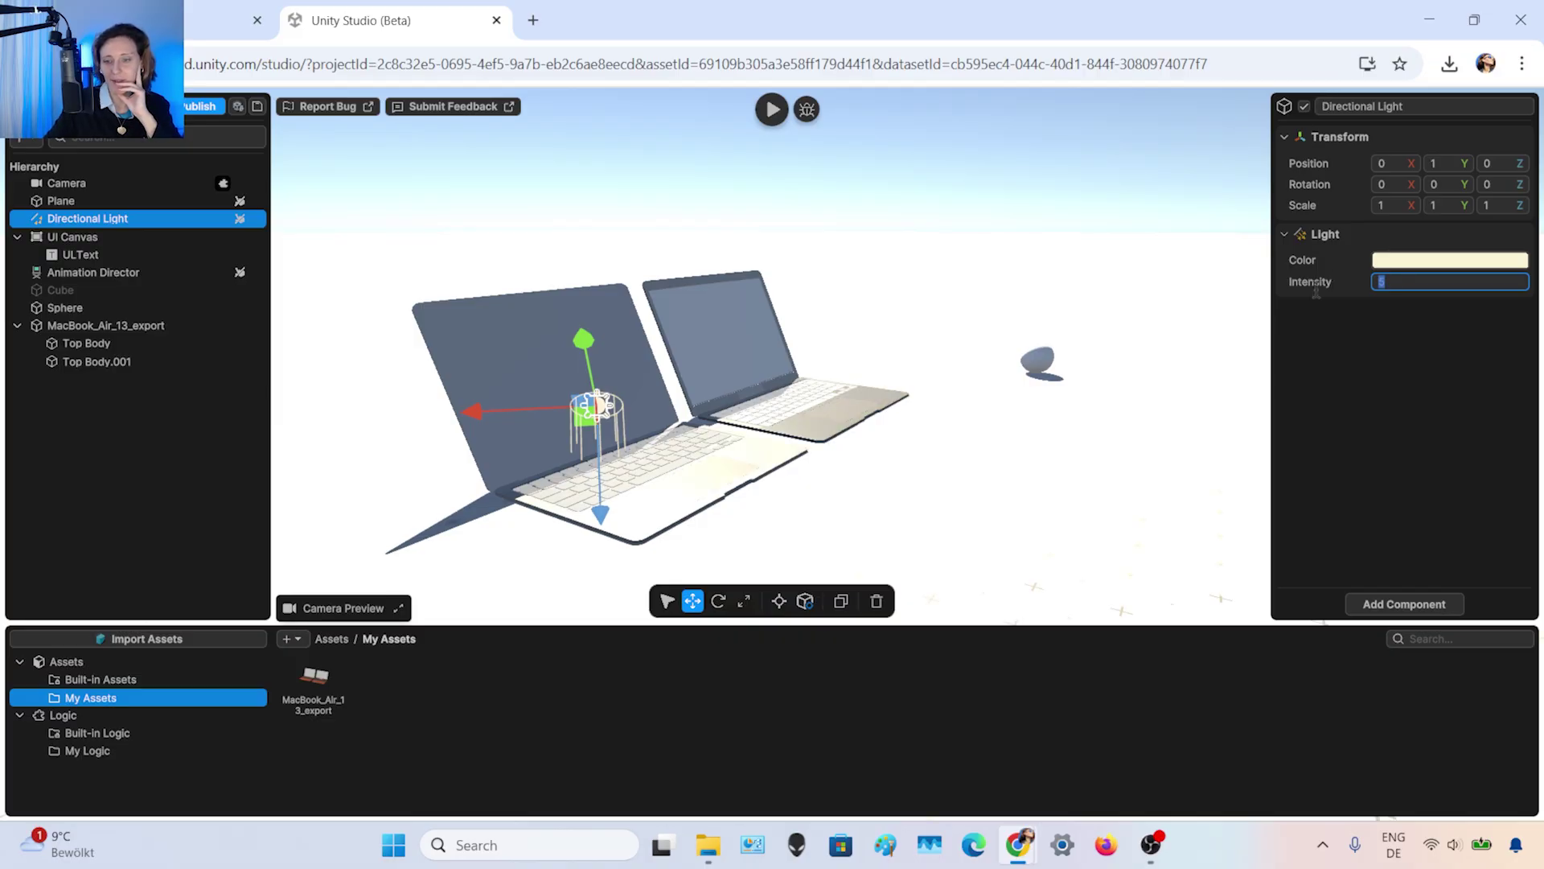
text(1)
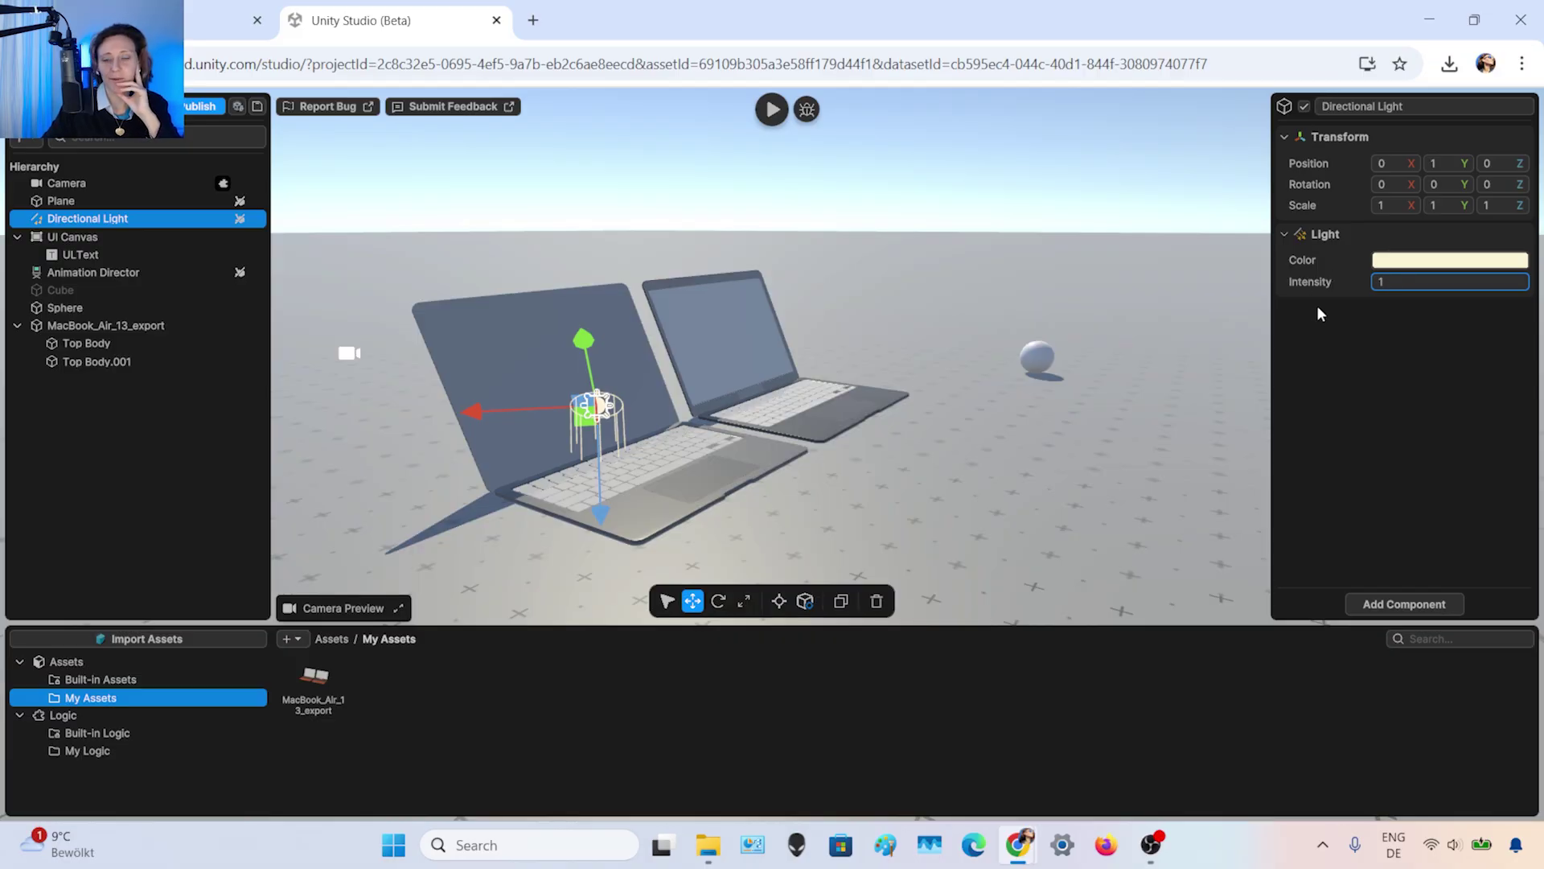
- Change the Directional Light's color to a neutral near-white, about RGB 234, 234, 234
click(1379, 263)
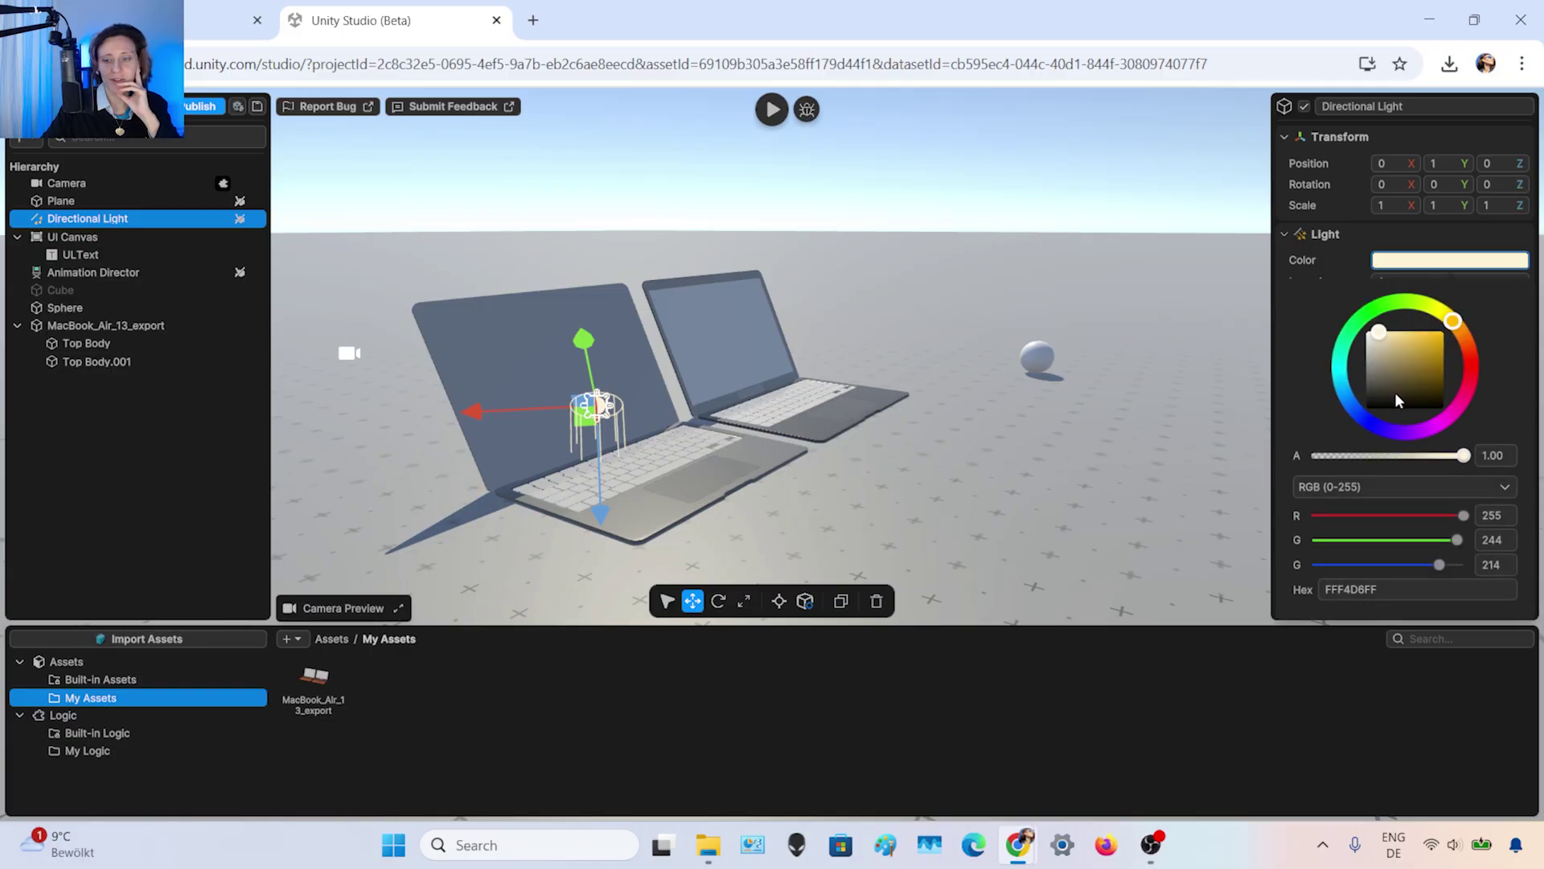
click(1364, 419)
click(1406, 347)
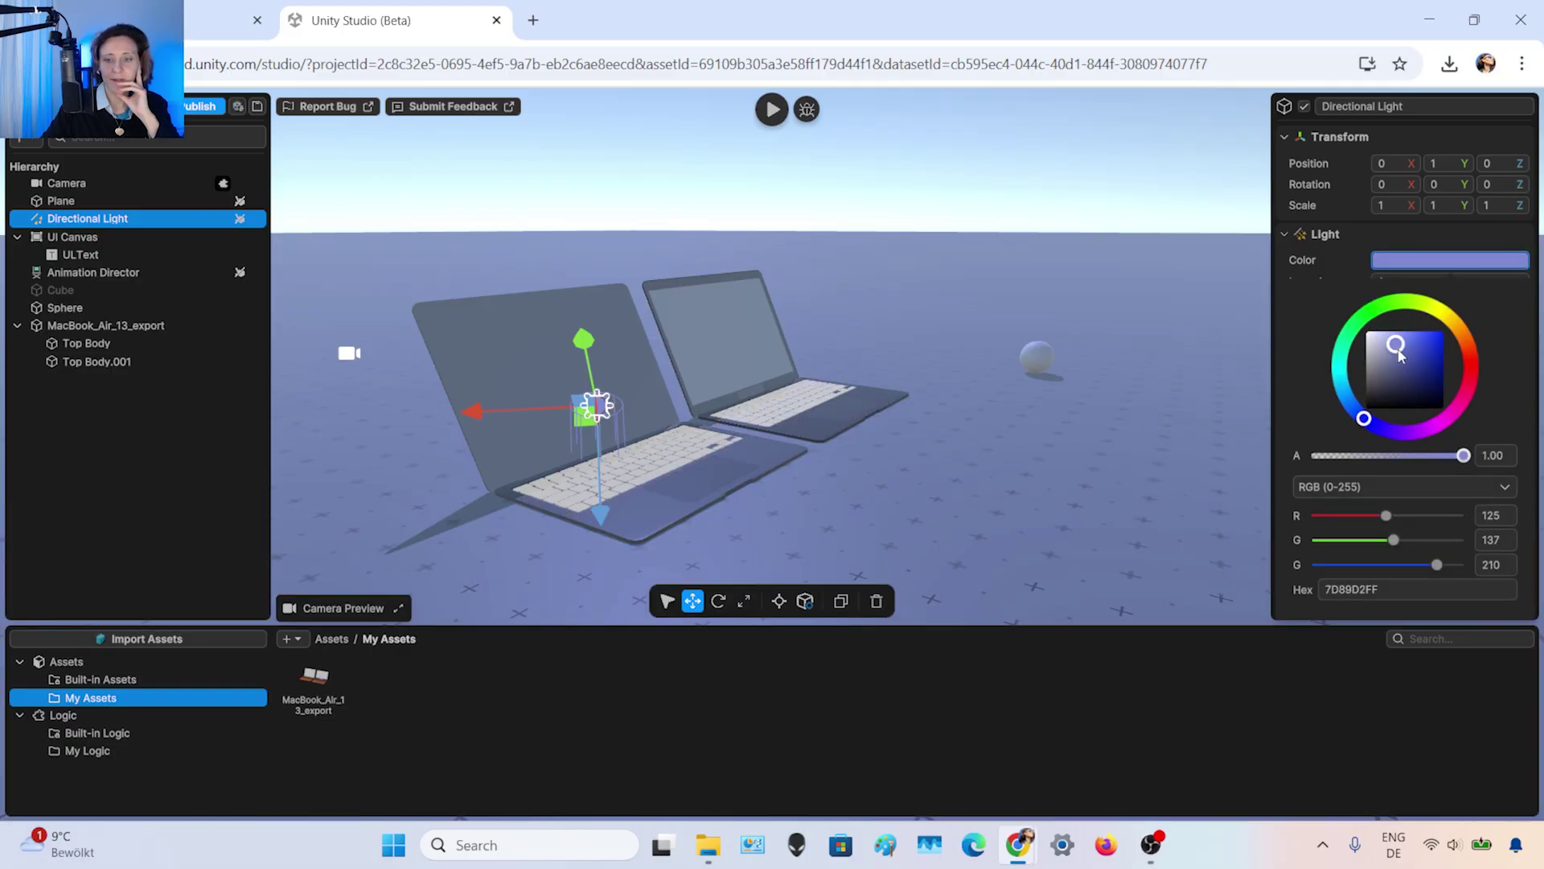
drag(1415, 342, 1376, 336)
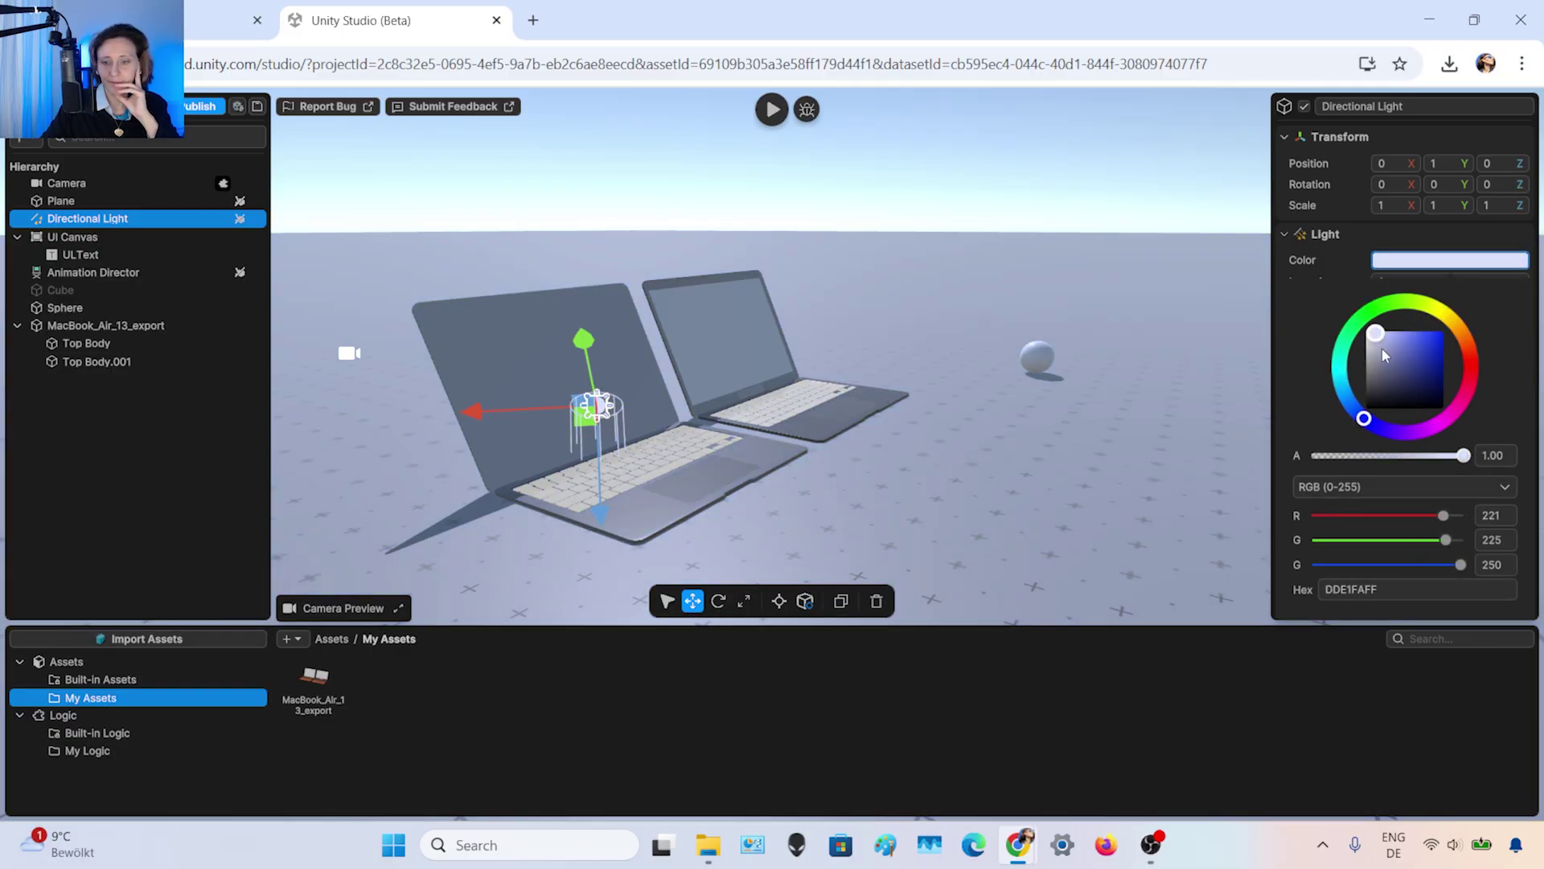
click(1434, 309)
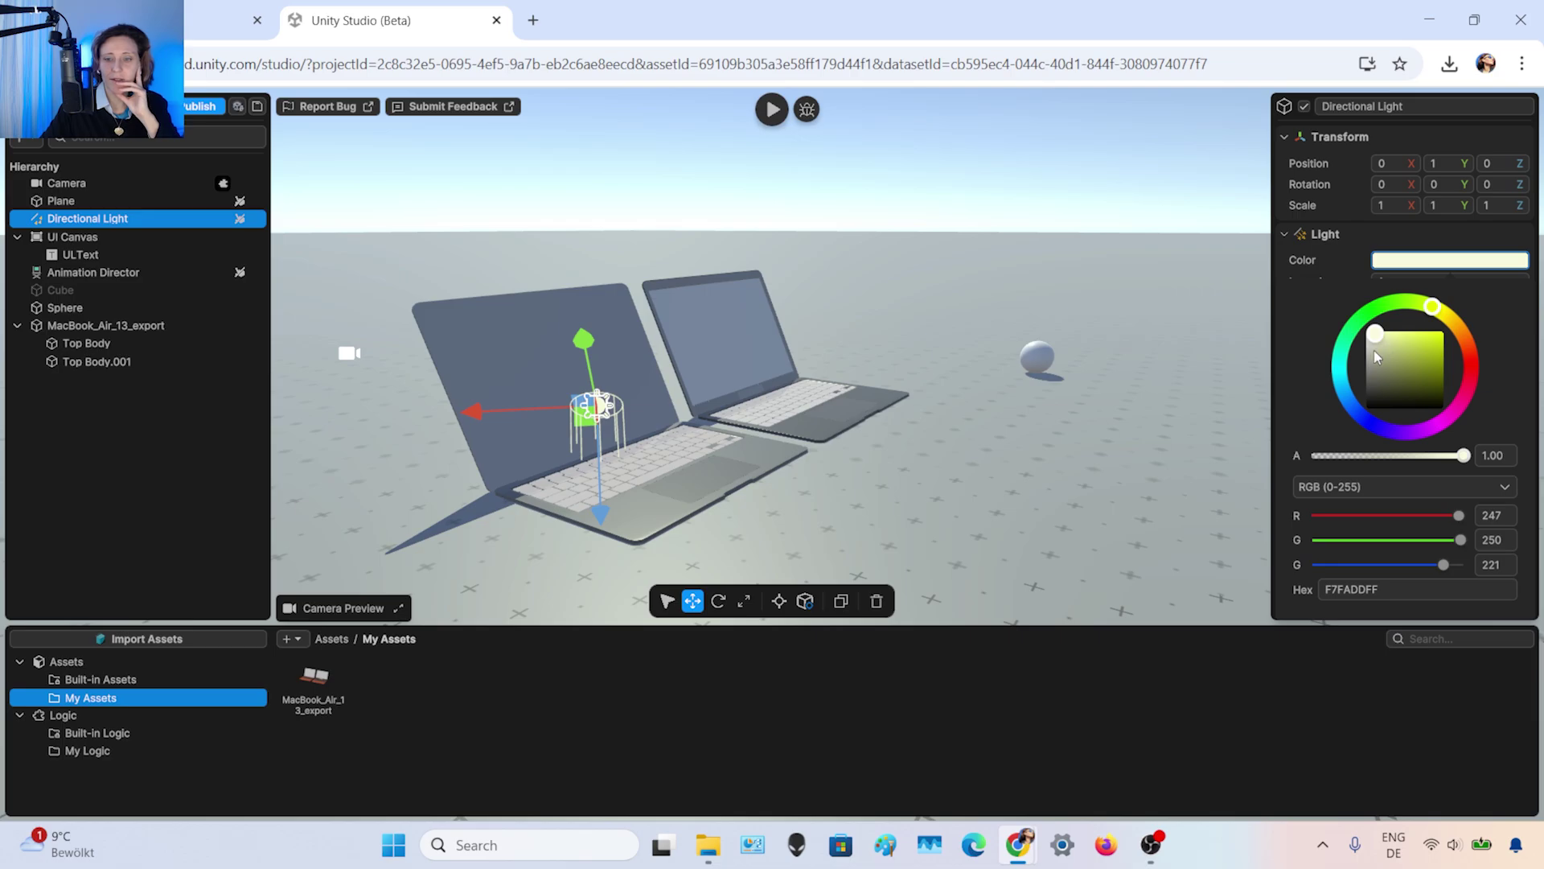
click(1374, 350)
drag(1377, 354, 1366, 338)
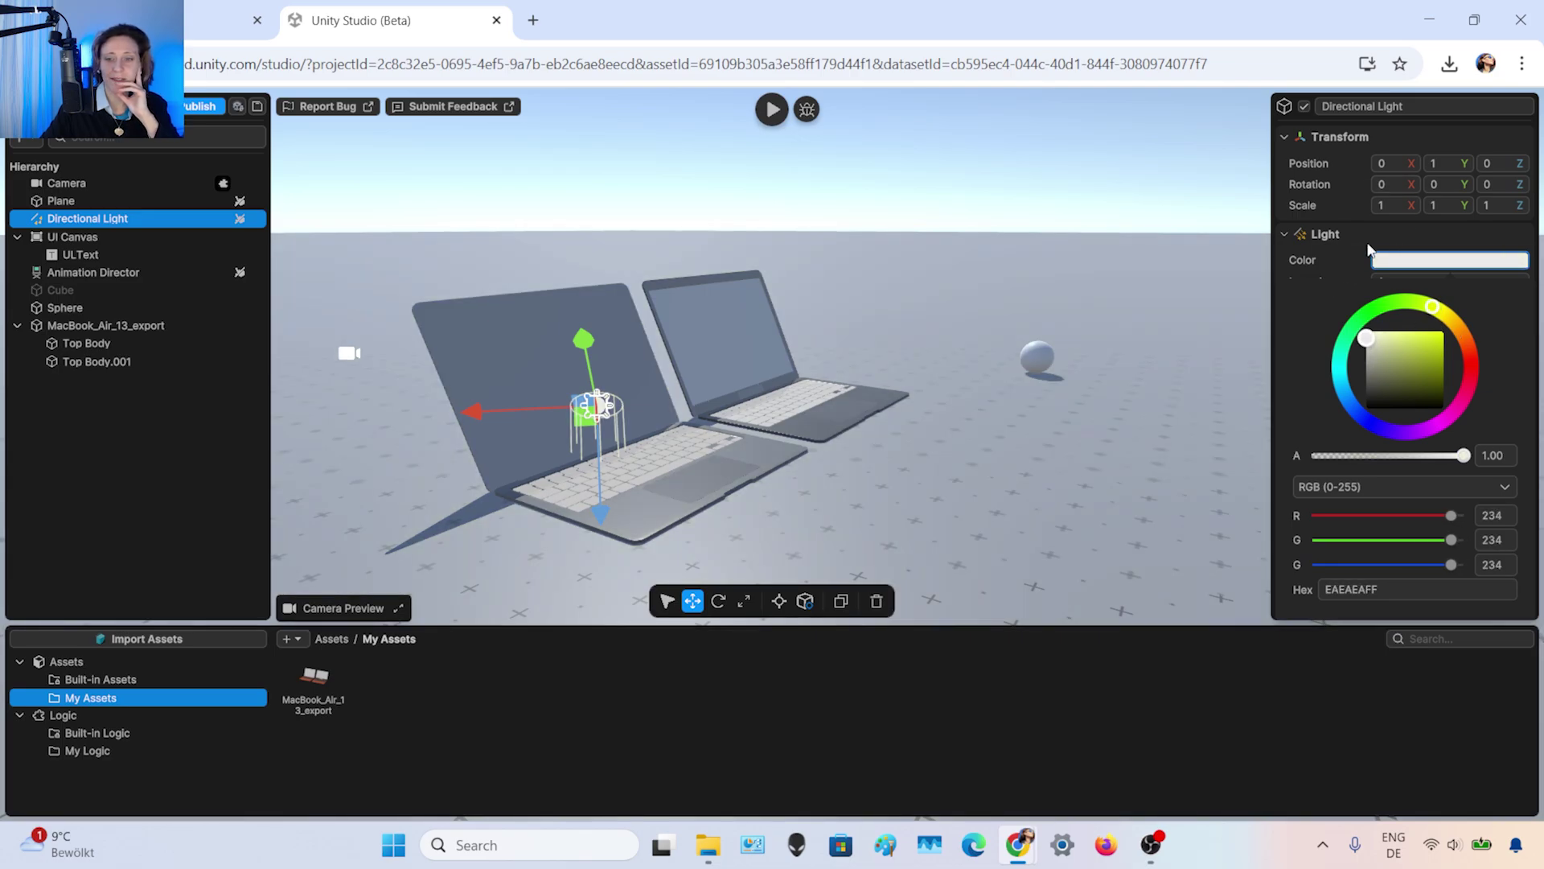
click(101, 472)
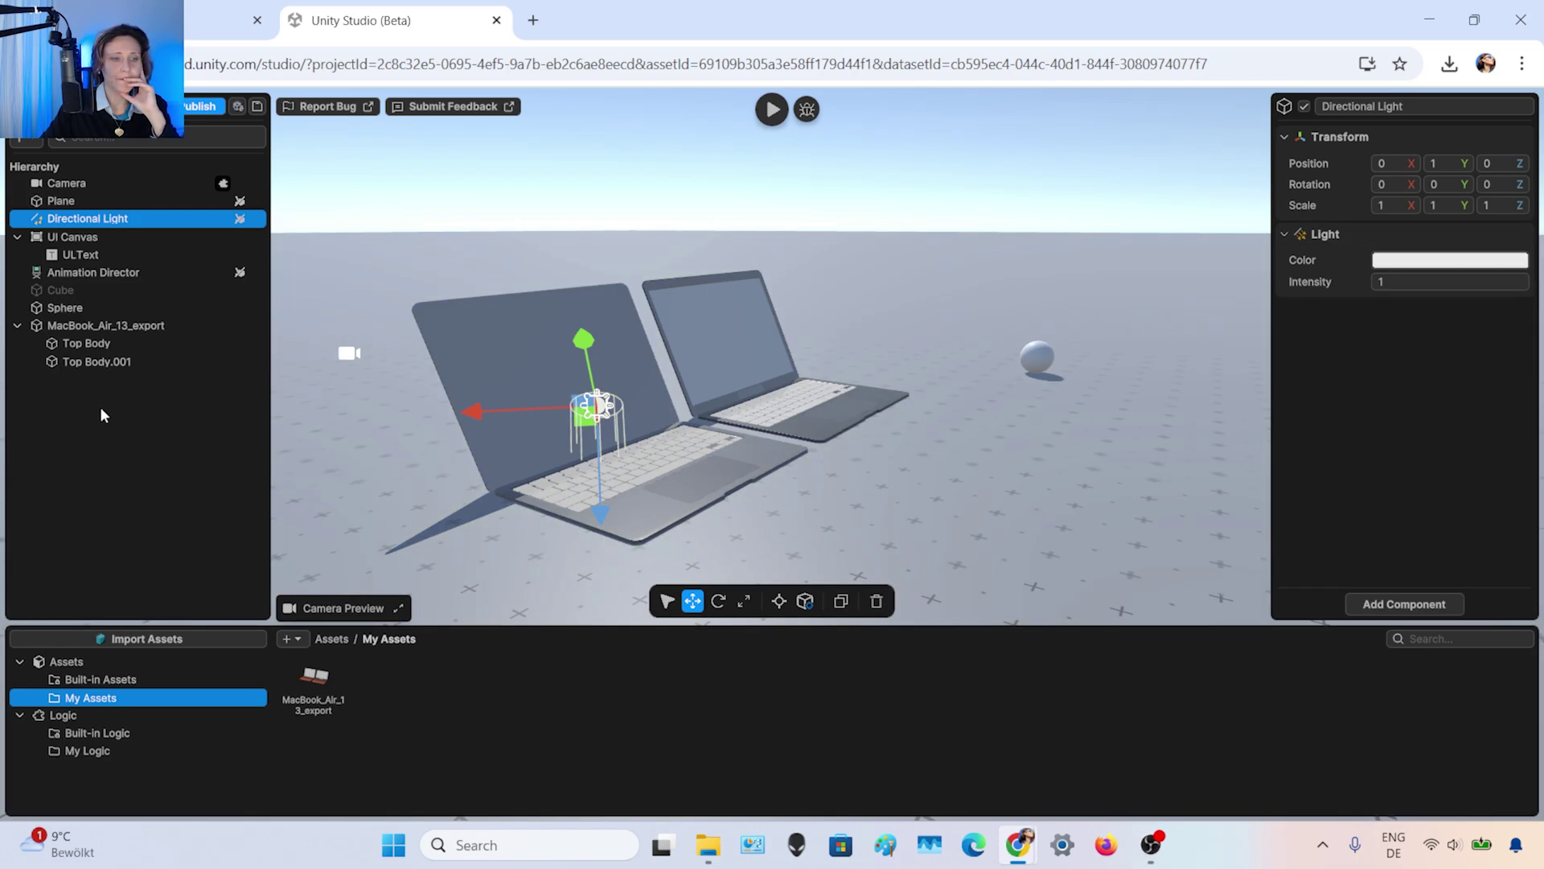
- Lighten the Plane material's main color to grey, about RGB 183, 183, 183
click(74, 202)
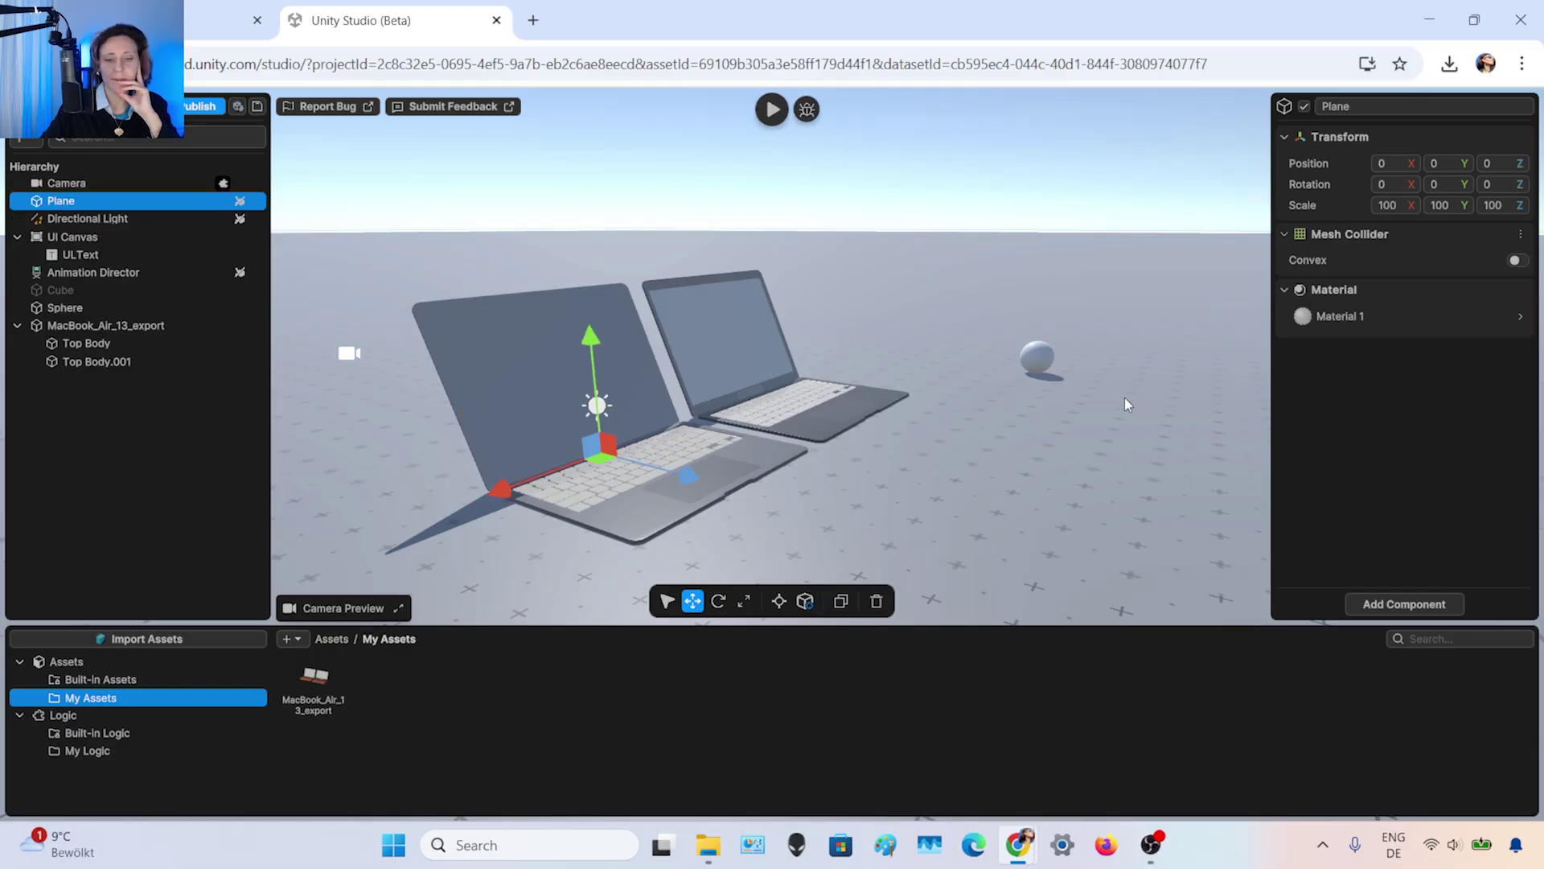
click(1329, 316)
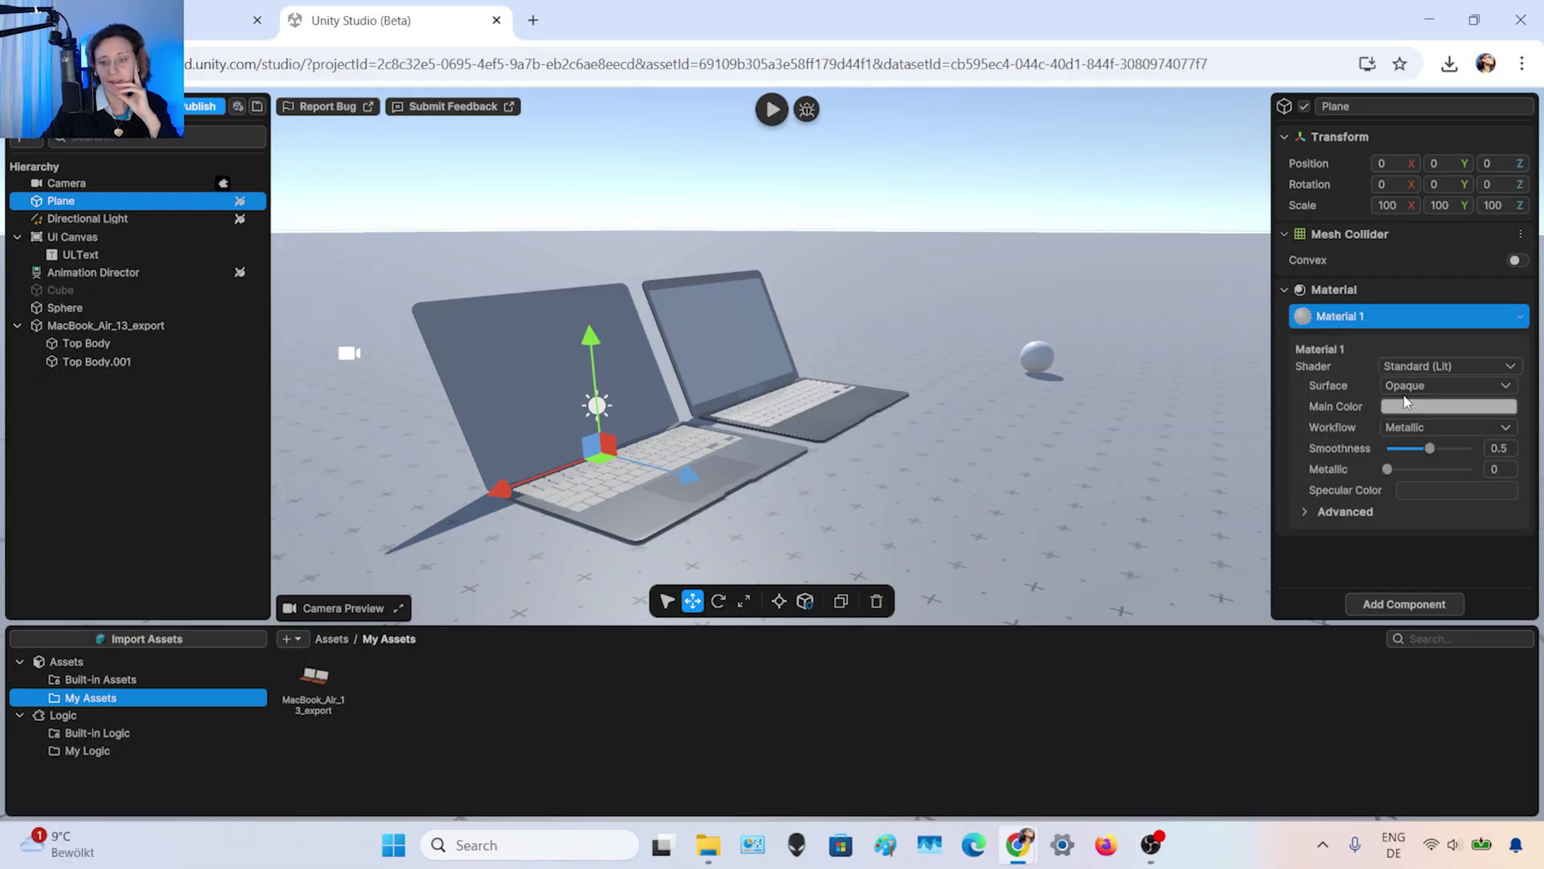
click(1448, 406)
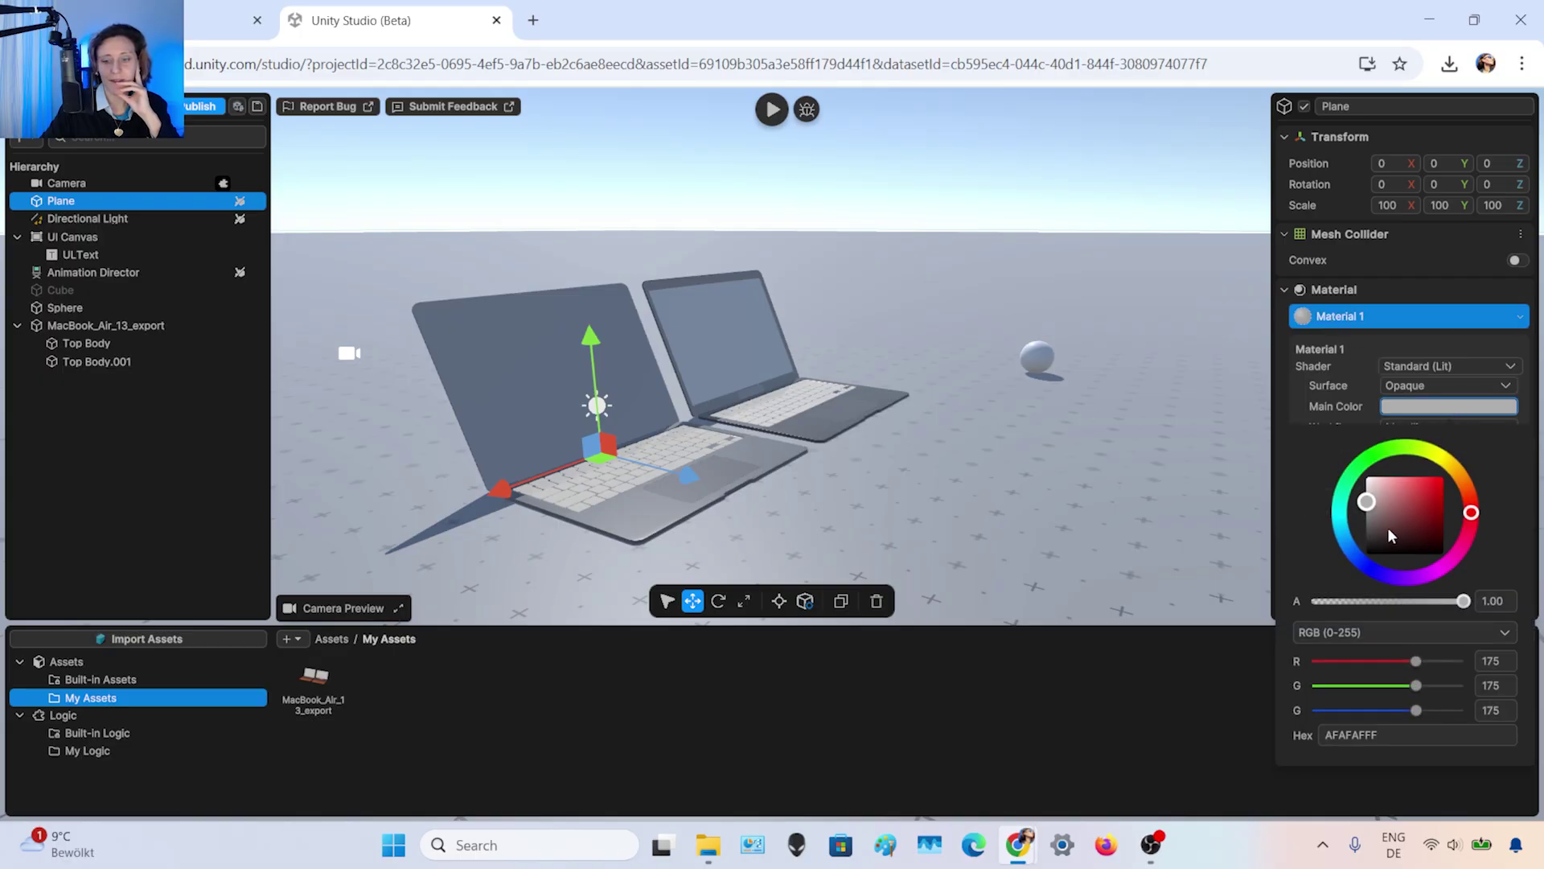
click(1371, 567)
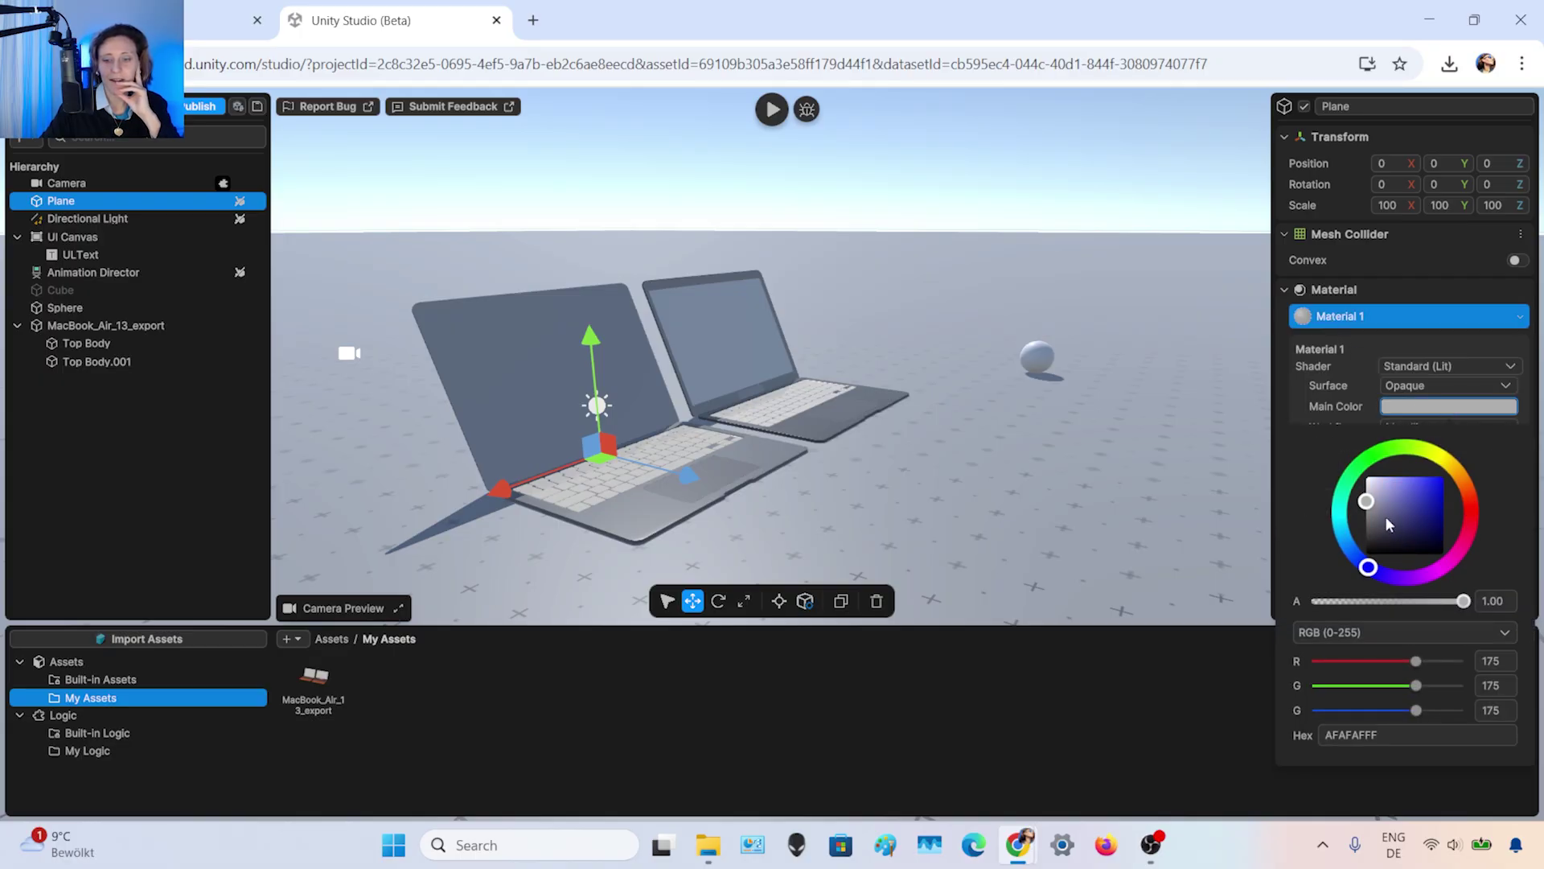
click(1413, 493)
click(1366, 500)
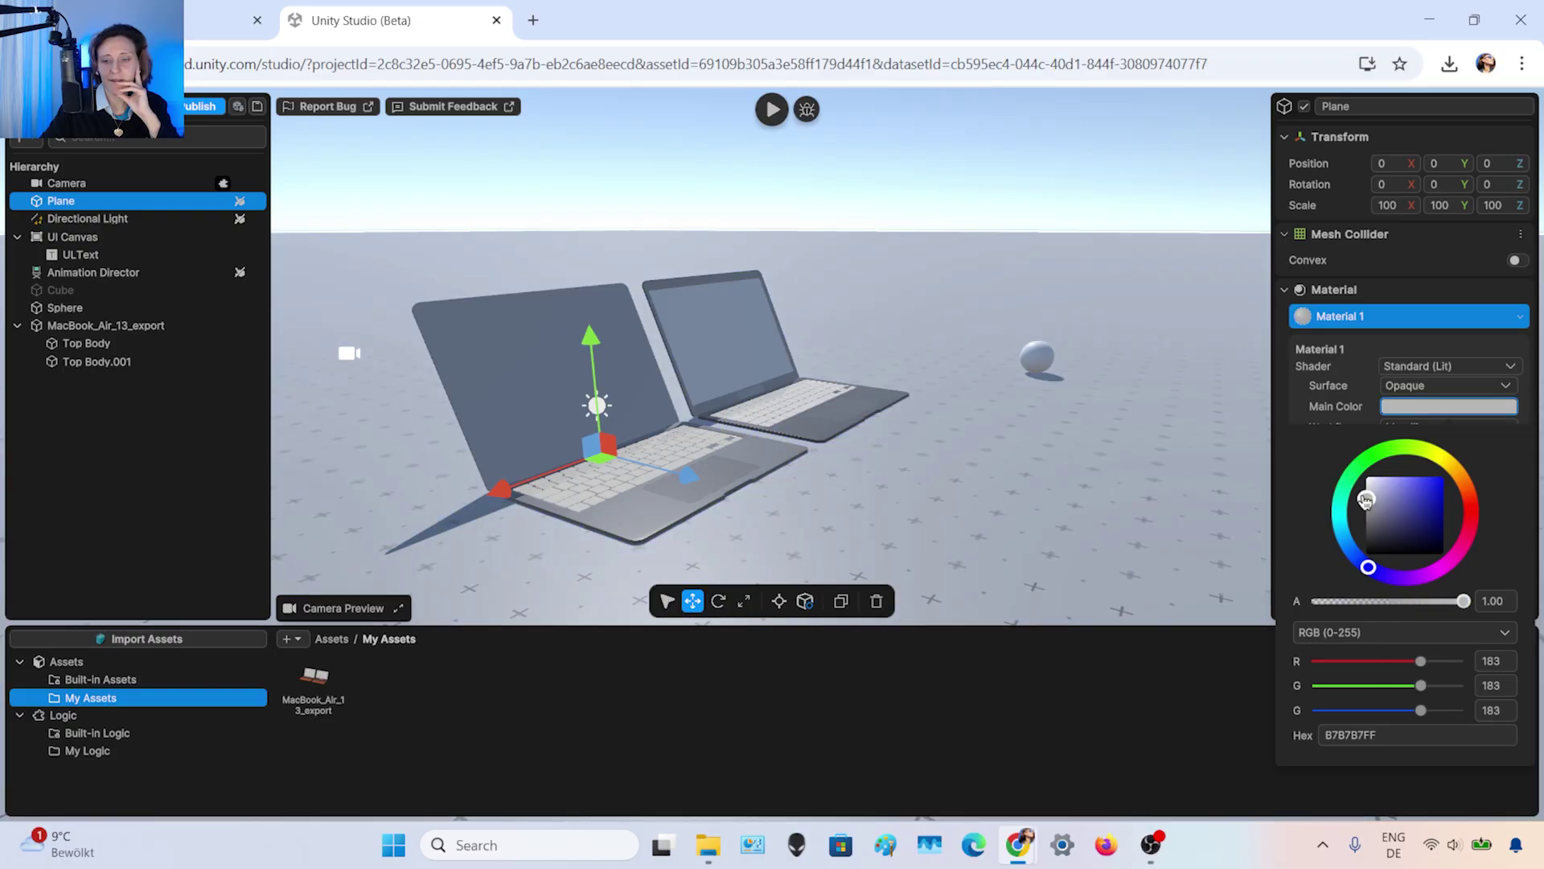
- Try the Transparent surface type on the Plane's material and return it to Opaque
click(1512, 393)
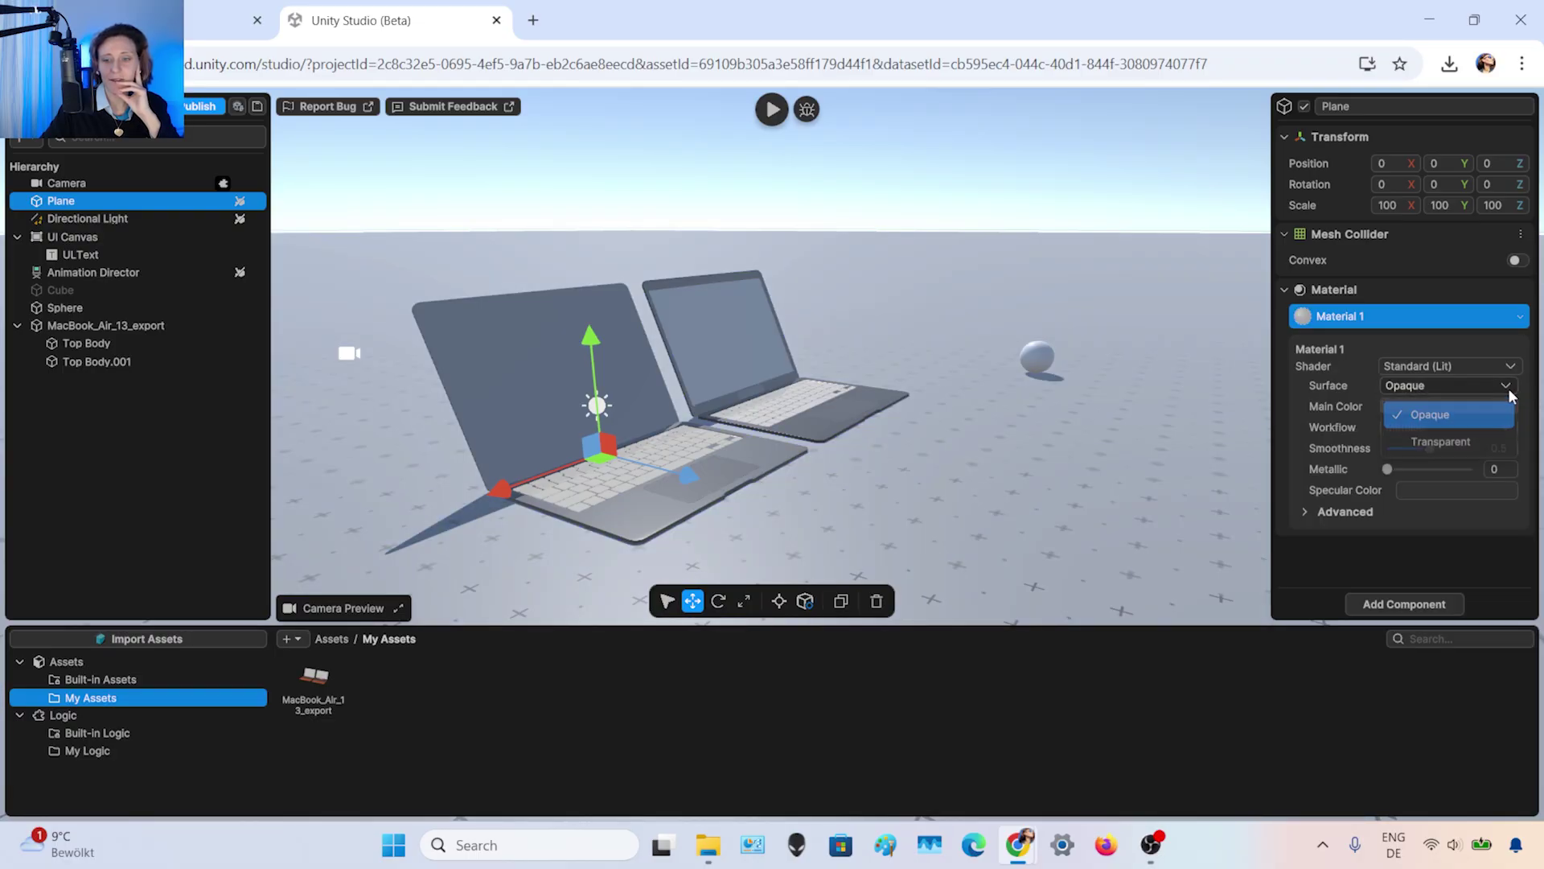
click(1468, 442)
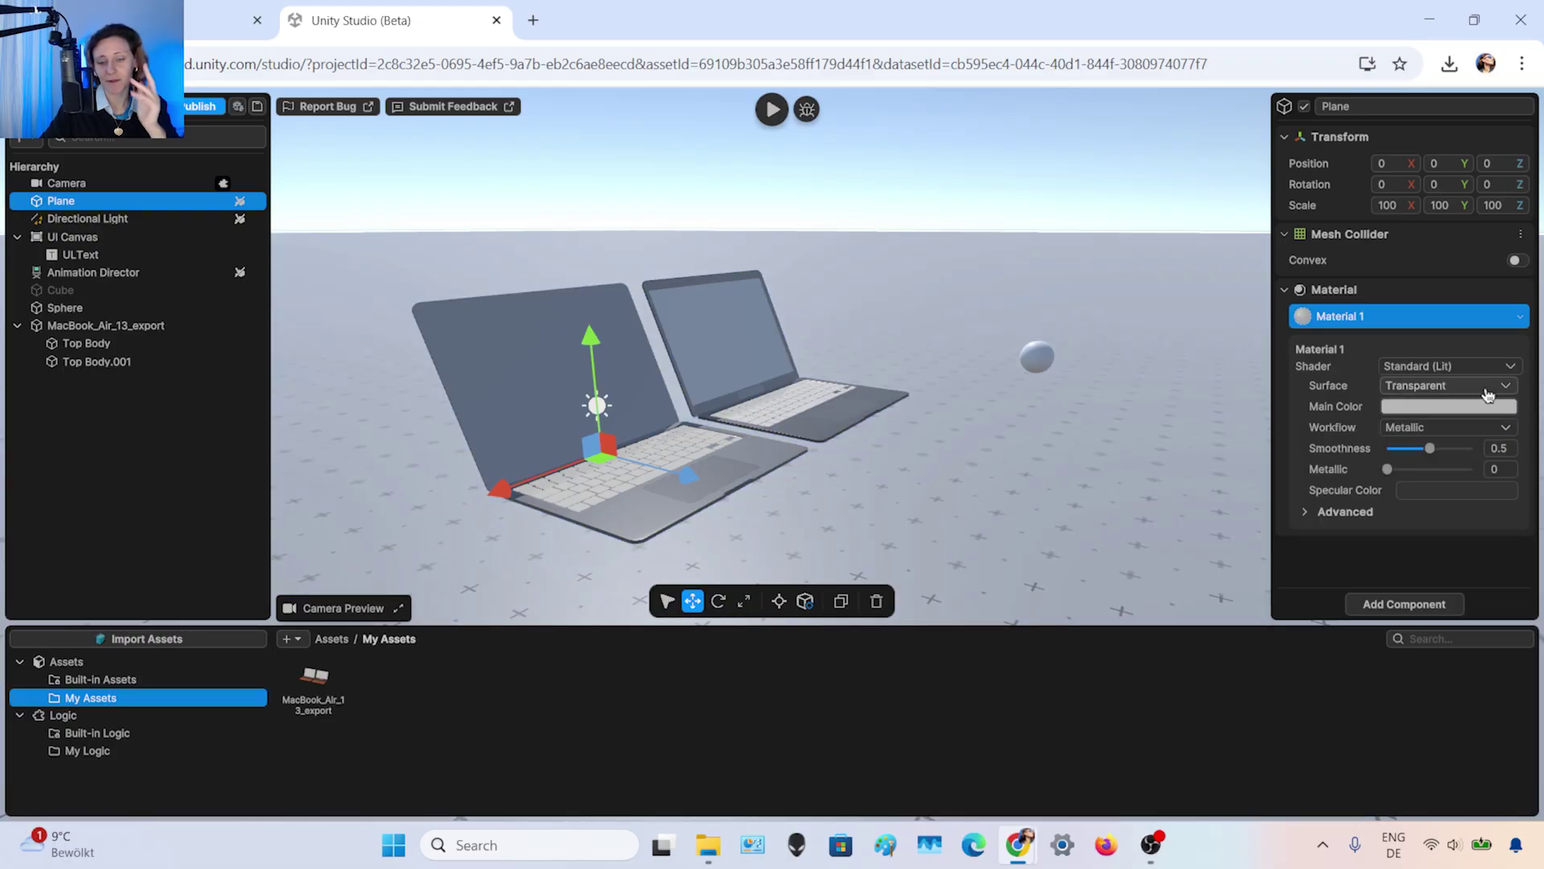
click(1489, 394)
click(1461, 413)
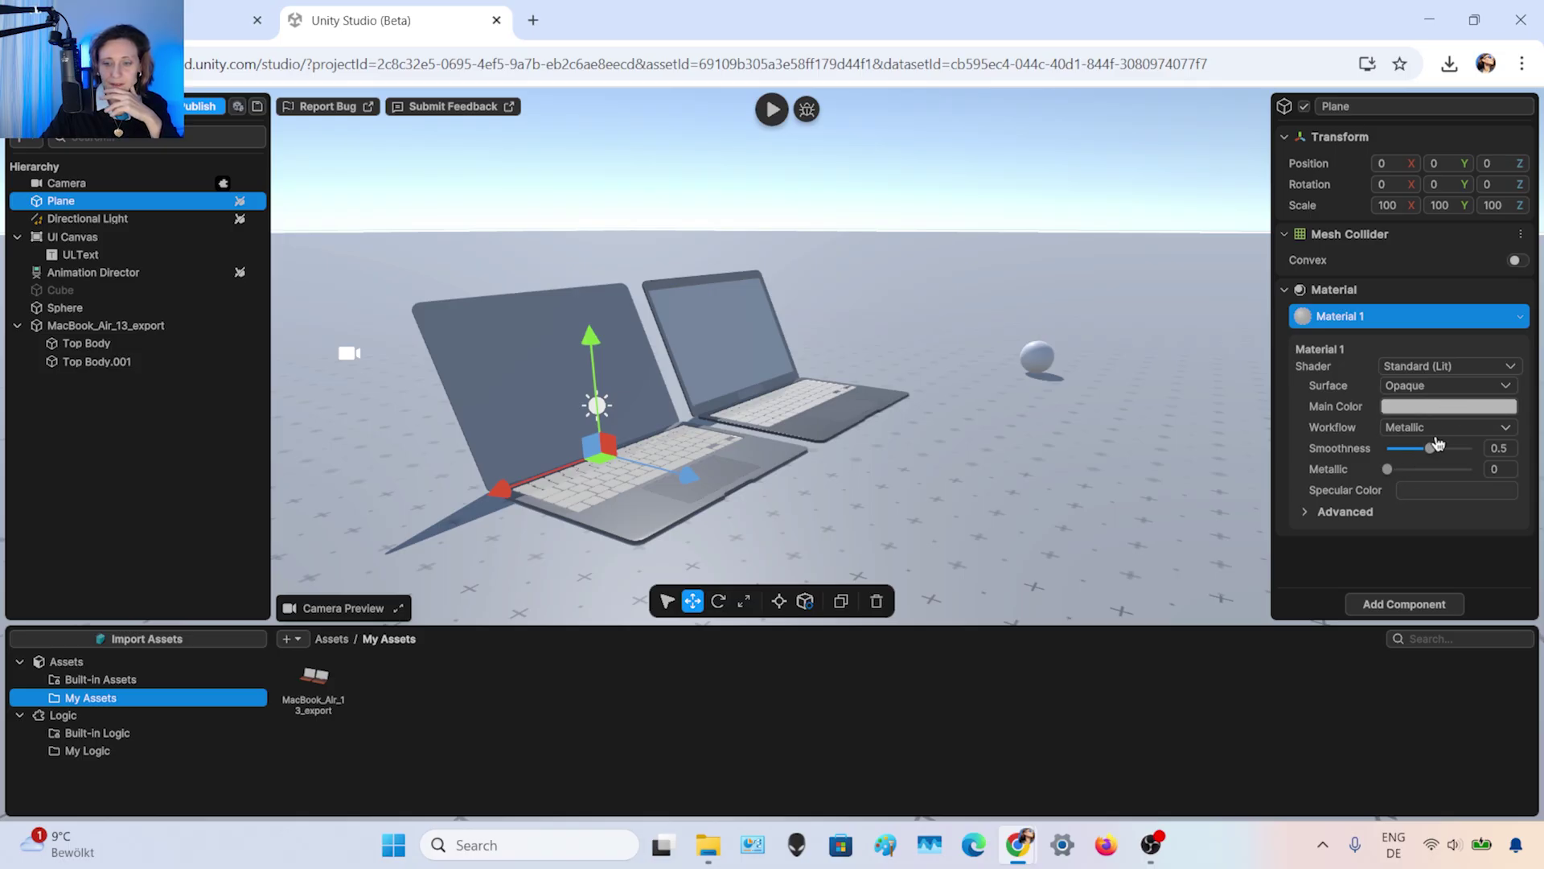
- Set the Plane material's smoothness and metallic values to about 0.2 each, and show its specular color and advanced settings
drag(1438, 455, 1480, 470)
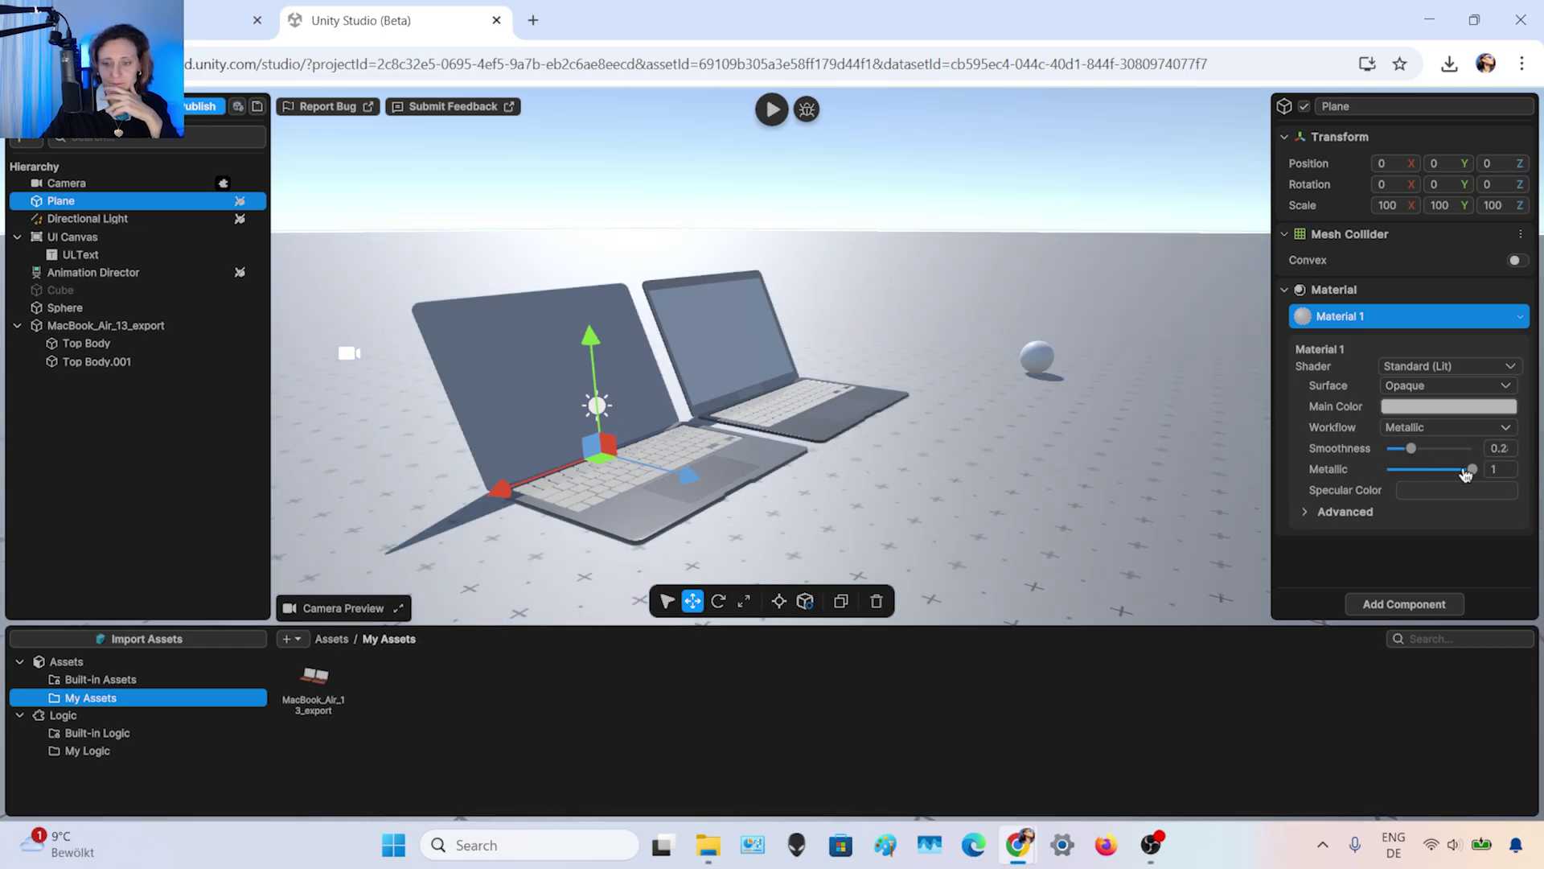
click(1417, 490)
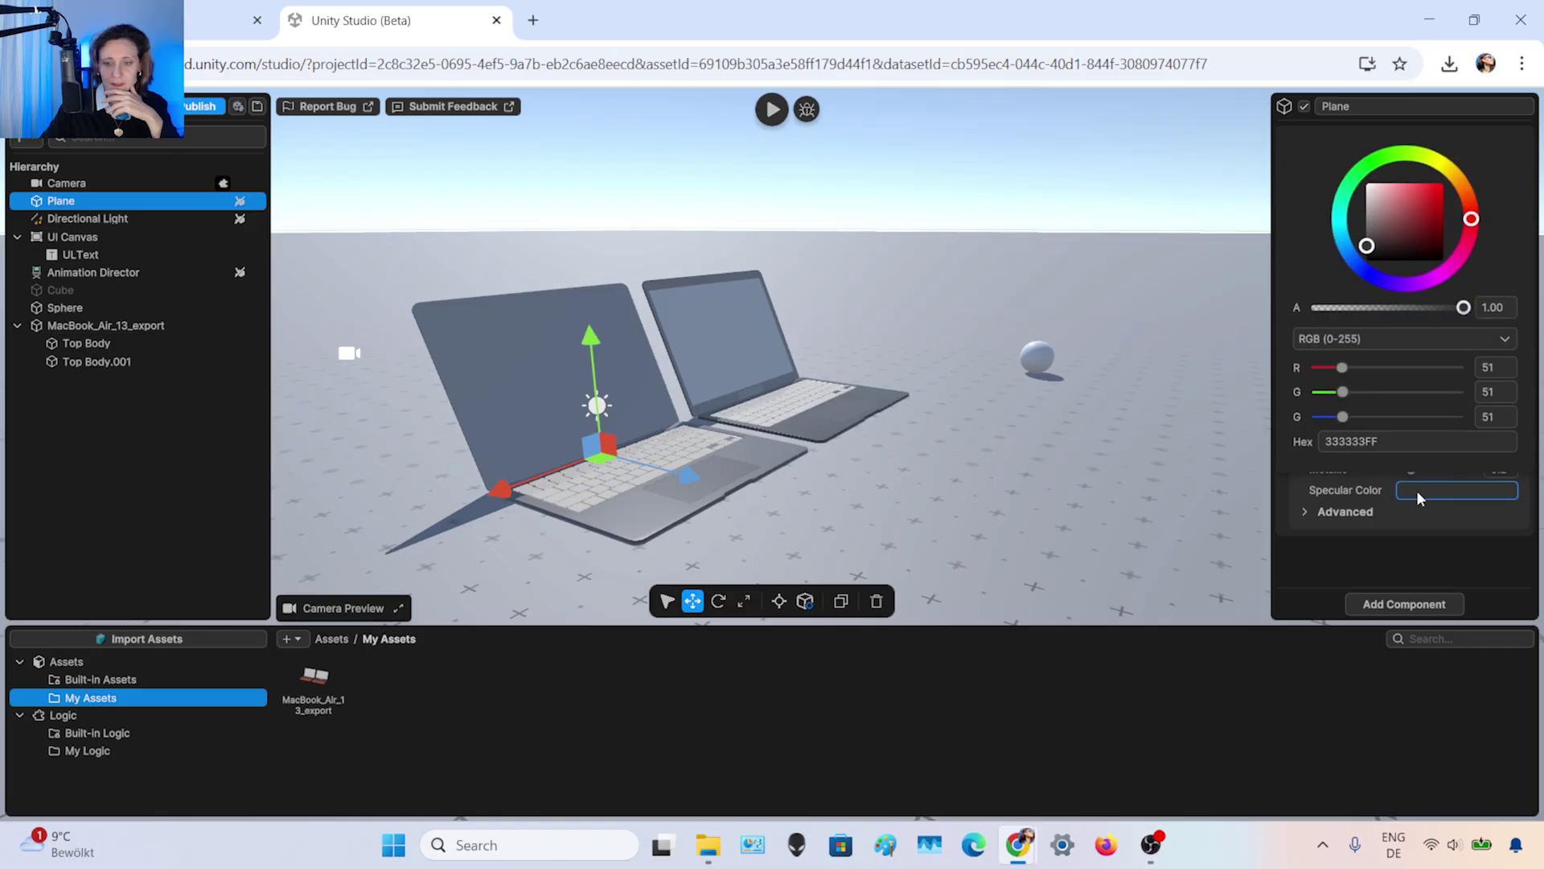
click(1351, 530)
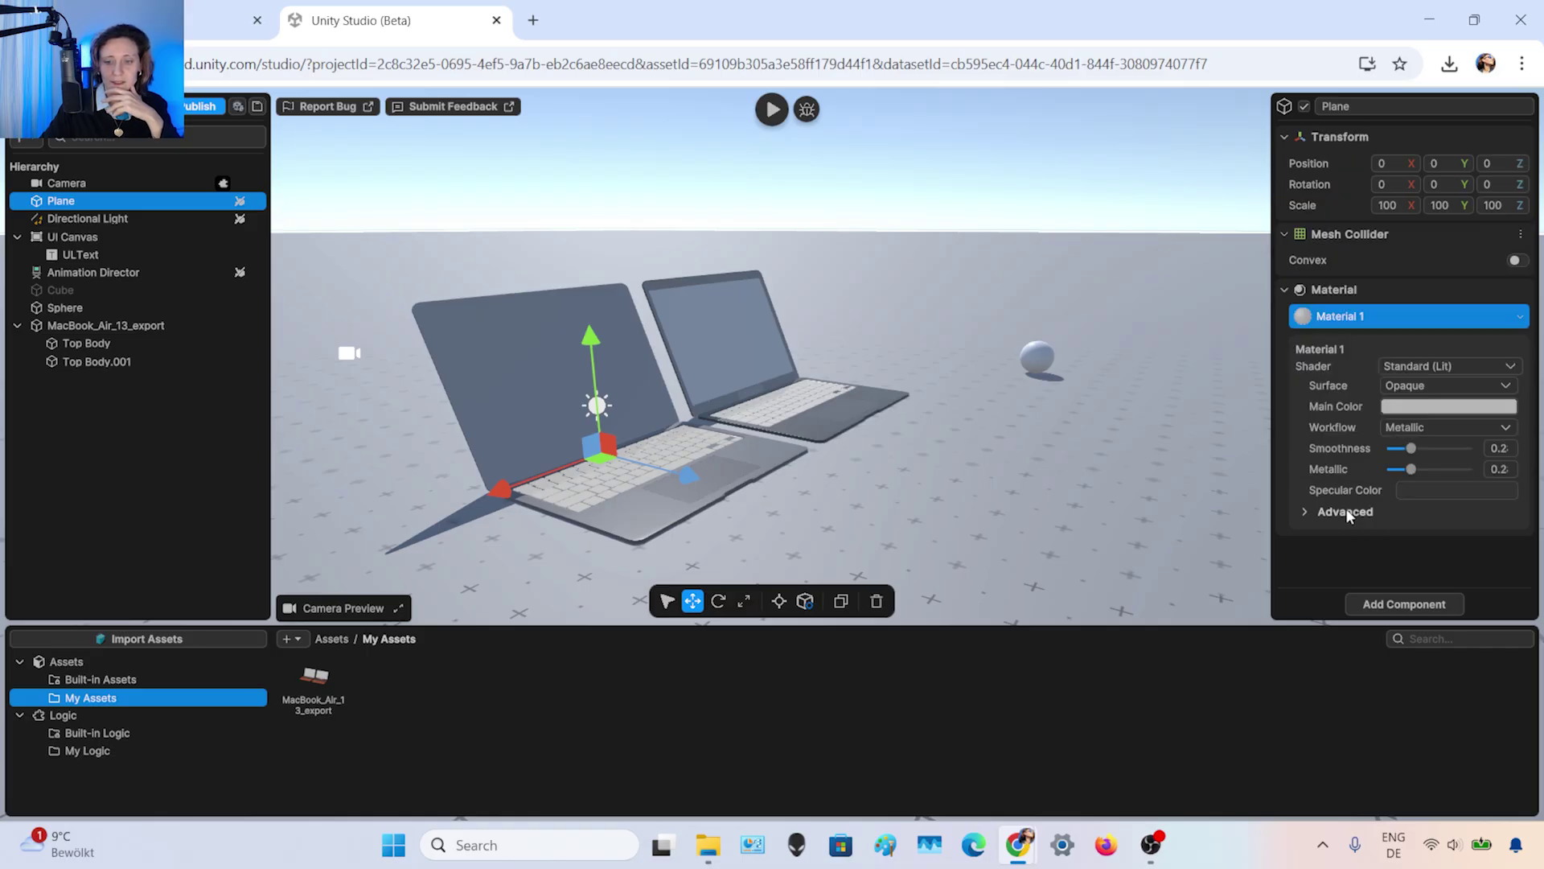
click(1345, 512)
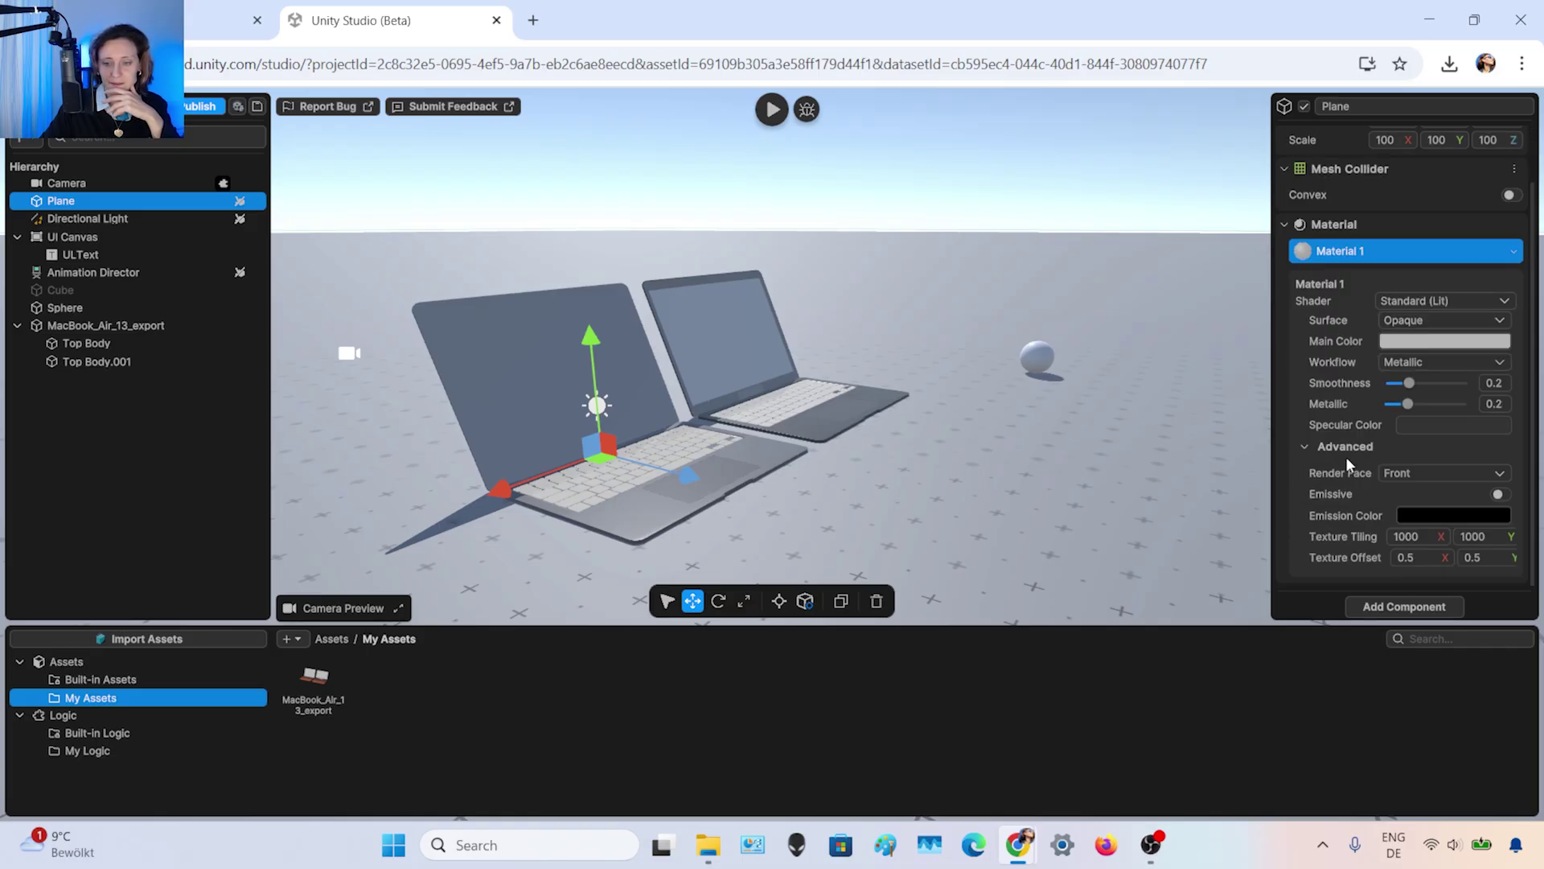
- Move the camera to about Z 4.43, and shift it together with the cube and the laptops back along the Z axis
click(124, 181)
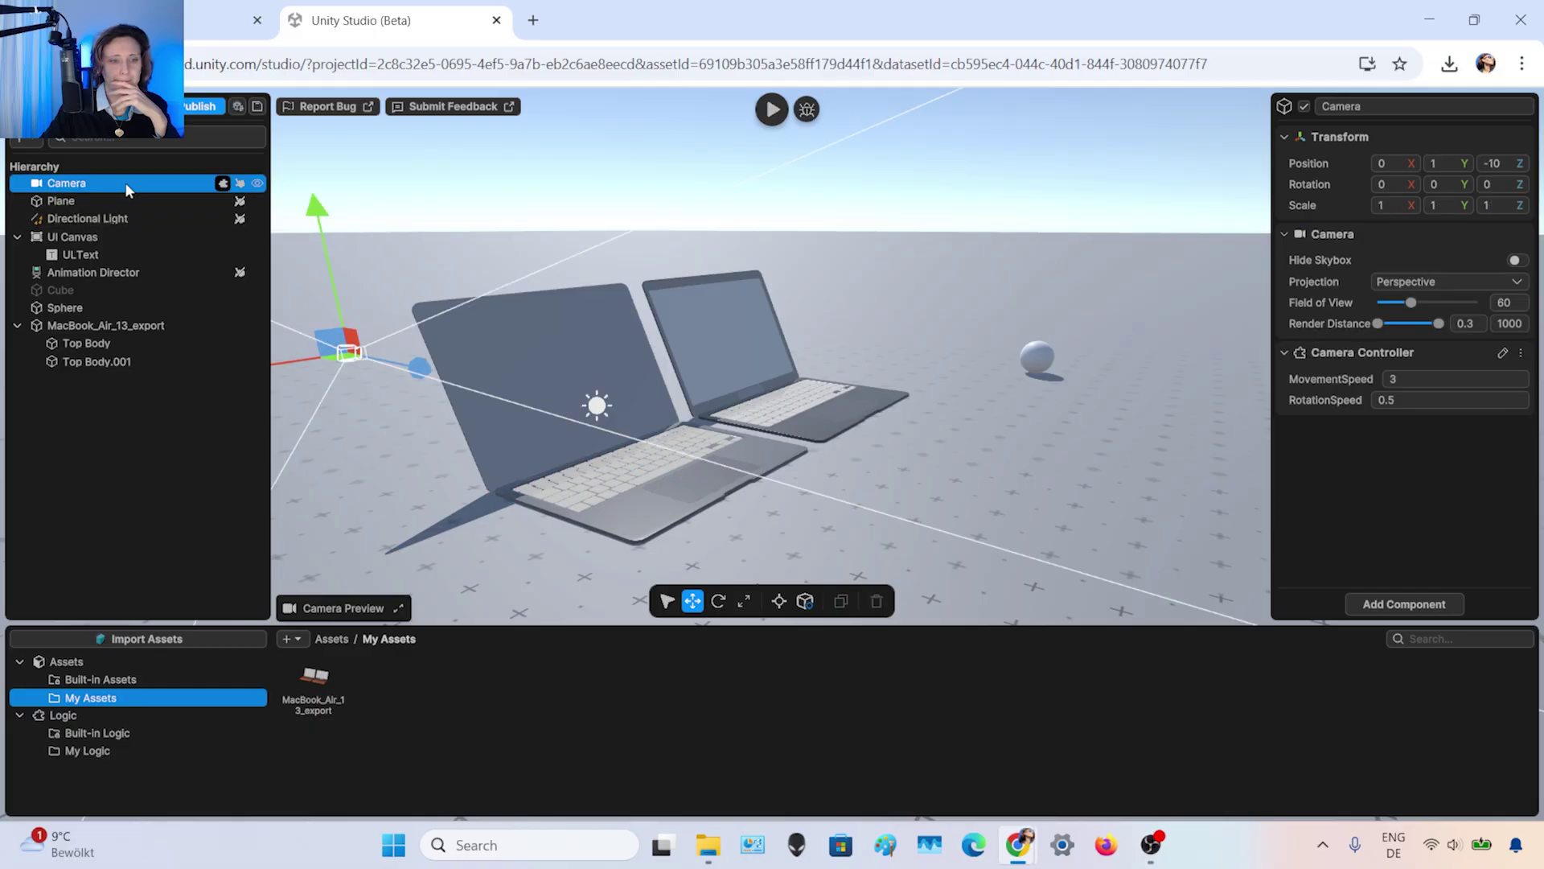
drag(419, 368, 972, 459)
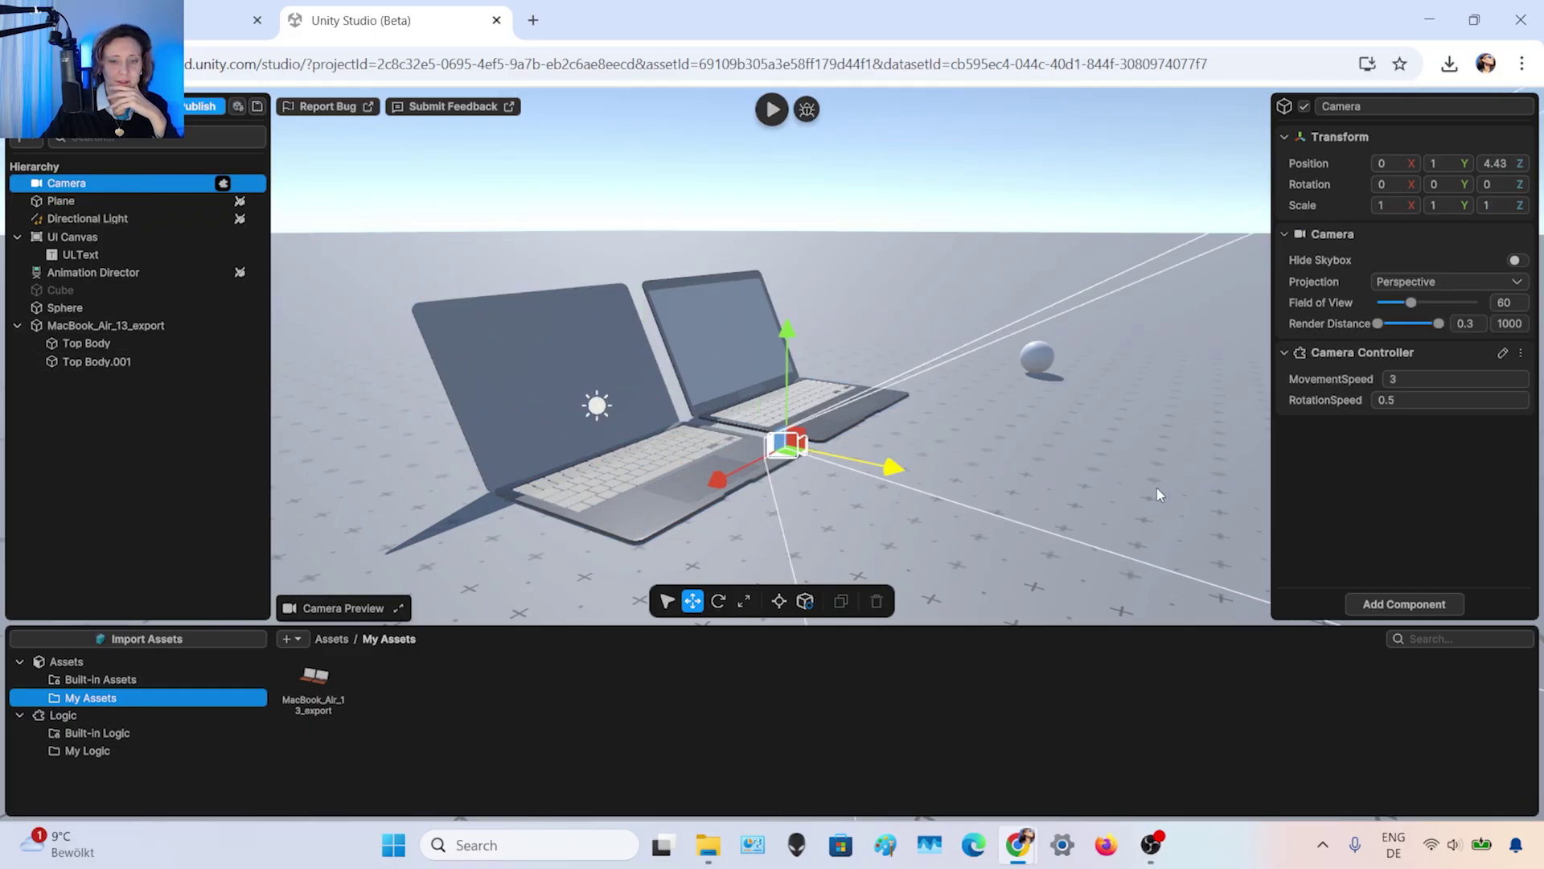
shift+click(555, 420)
drag(825, 460, 312, 466)
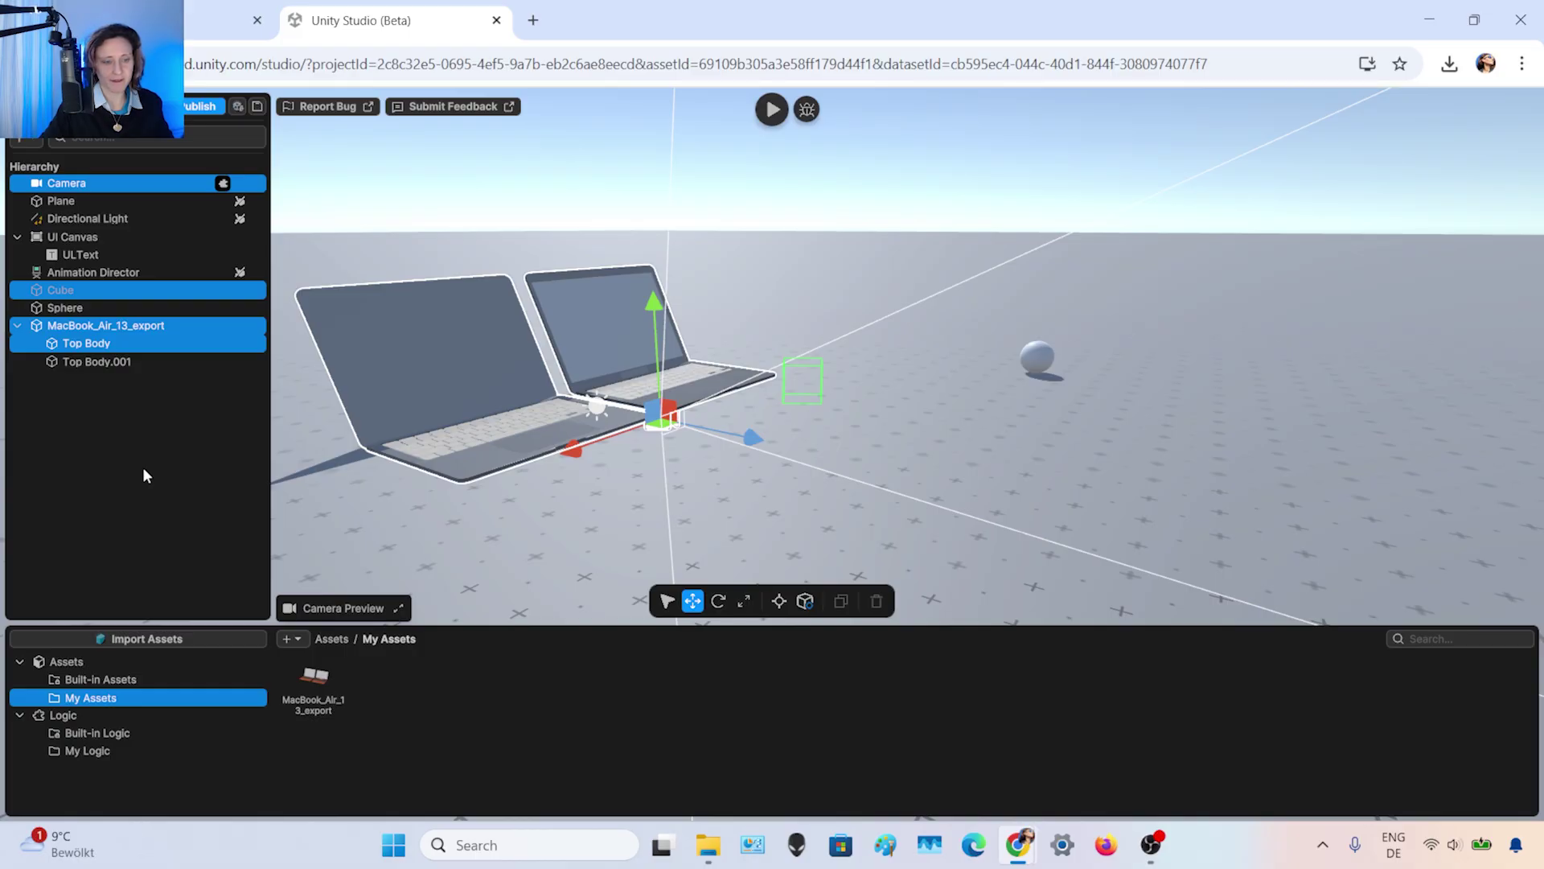
click(706, 531)
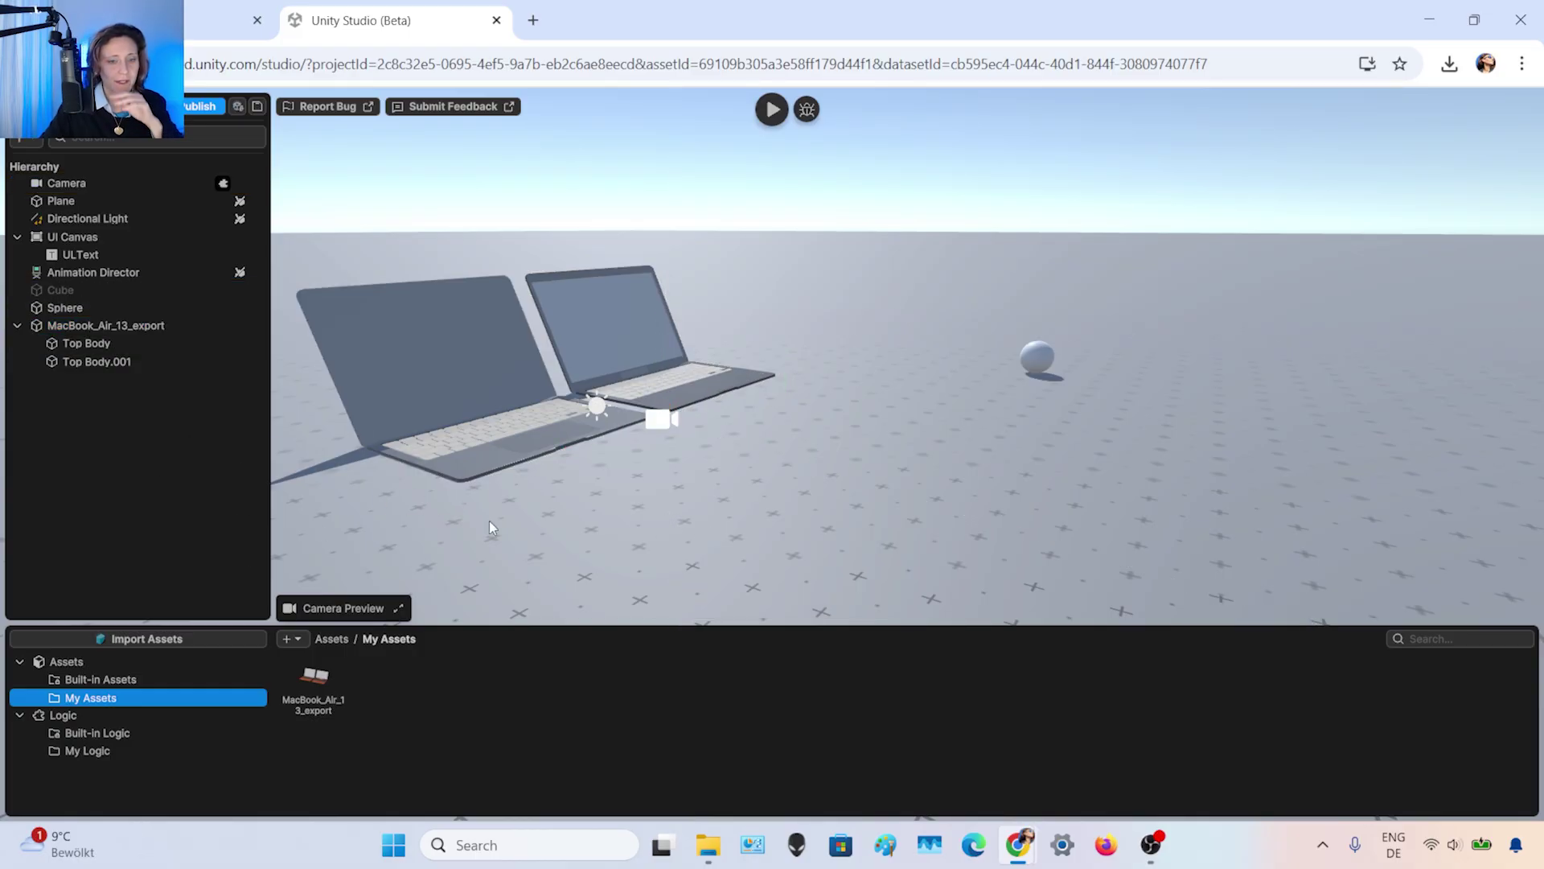
- Show the camera preview and move the camera along the Z axis to about Z 4.1, in front of the laptops
middle_drag(471, 524, 543, 558)
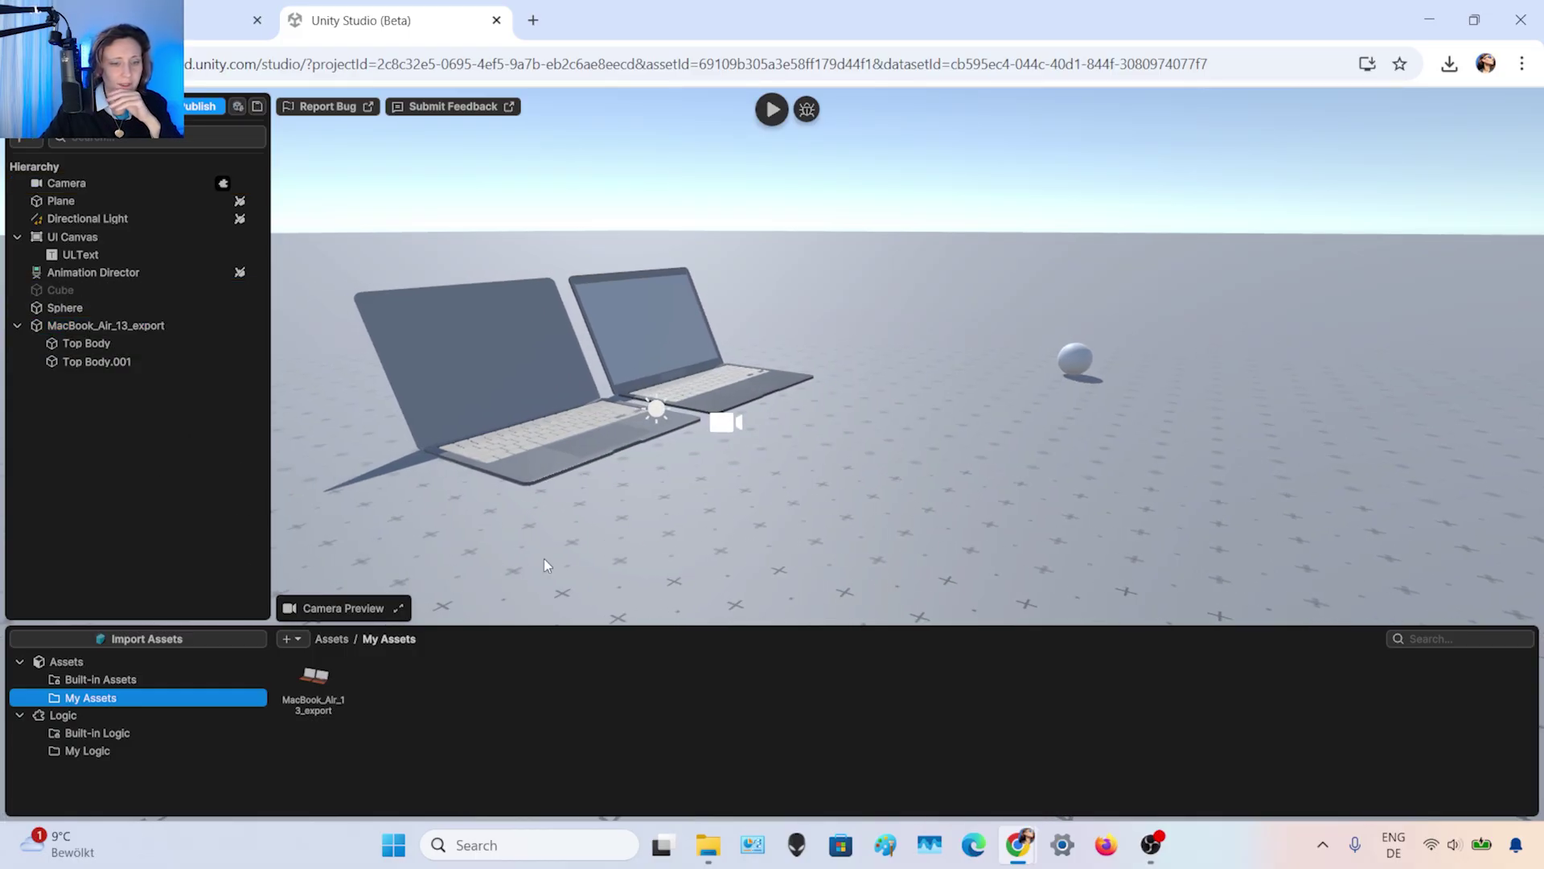
click(398, 608)
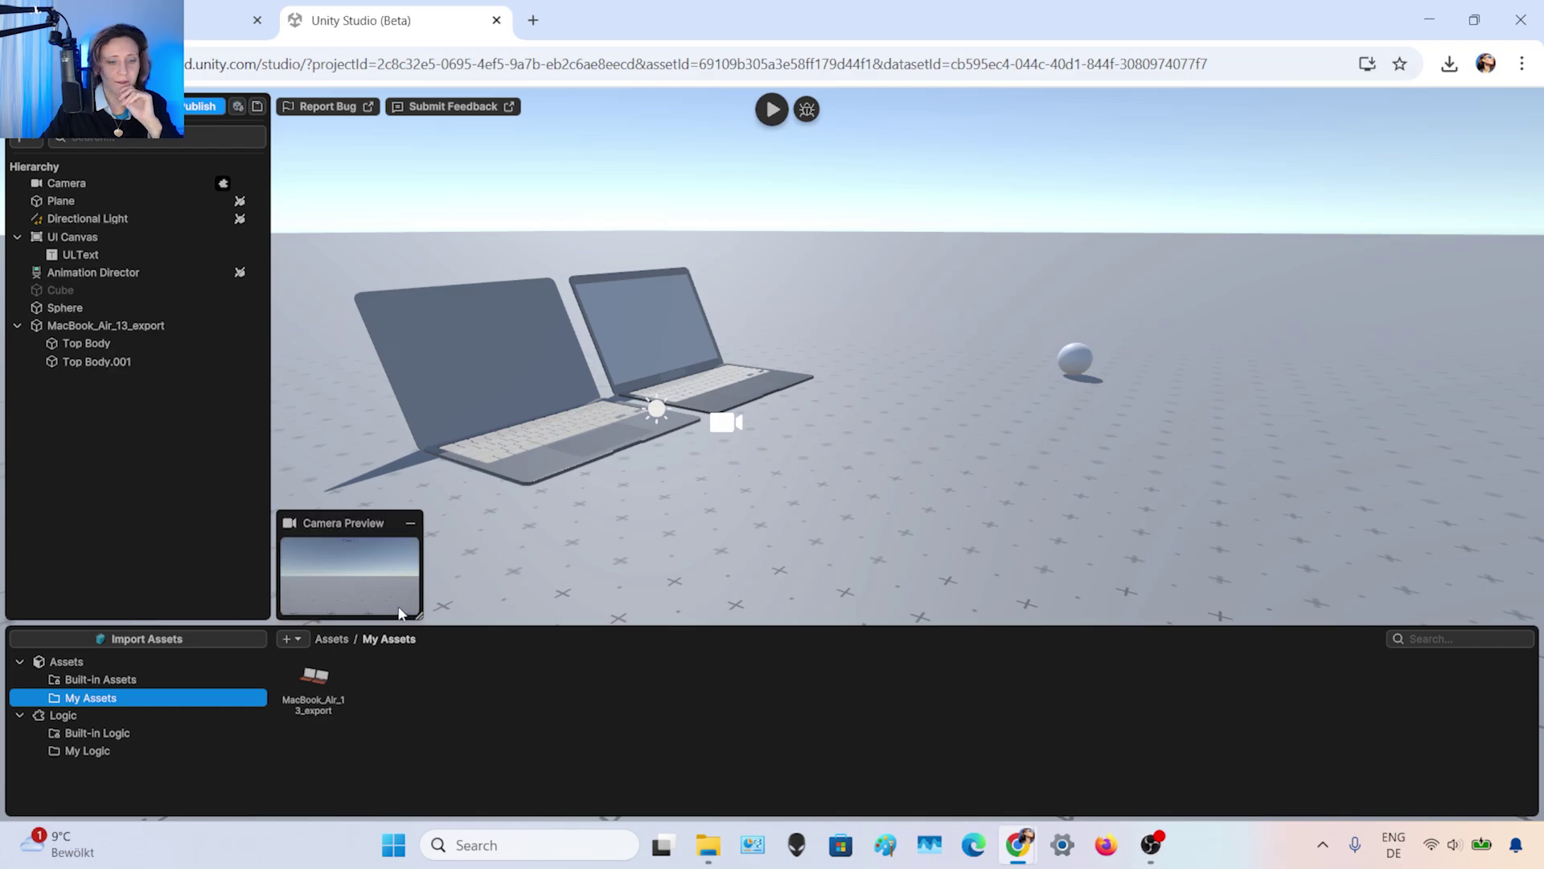
click(142, 184)
drag(824, 442, 336, 302)
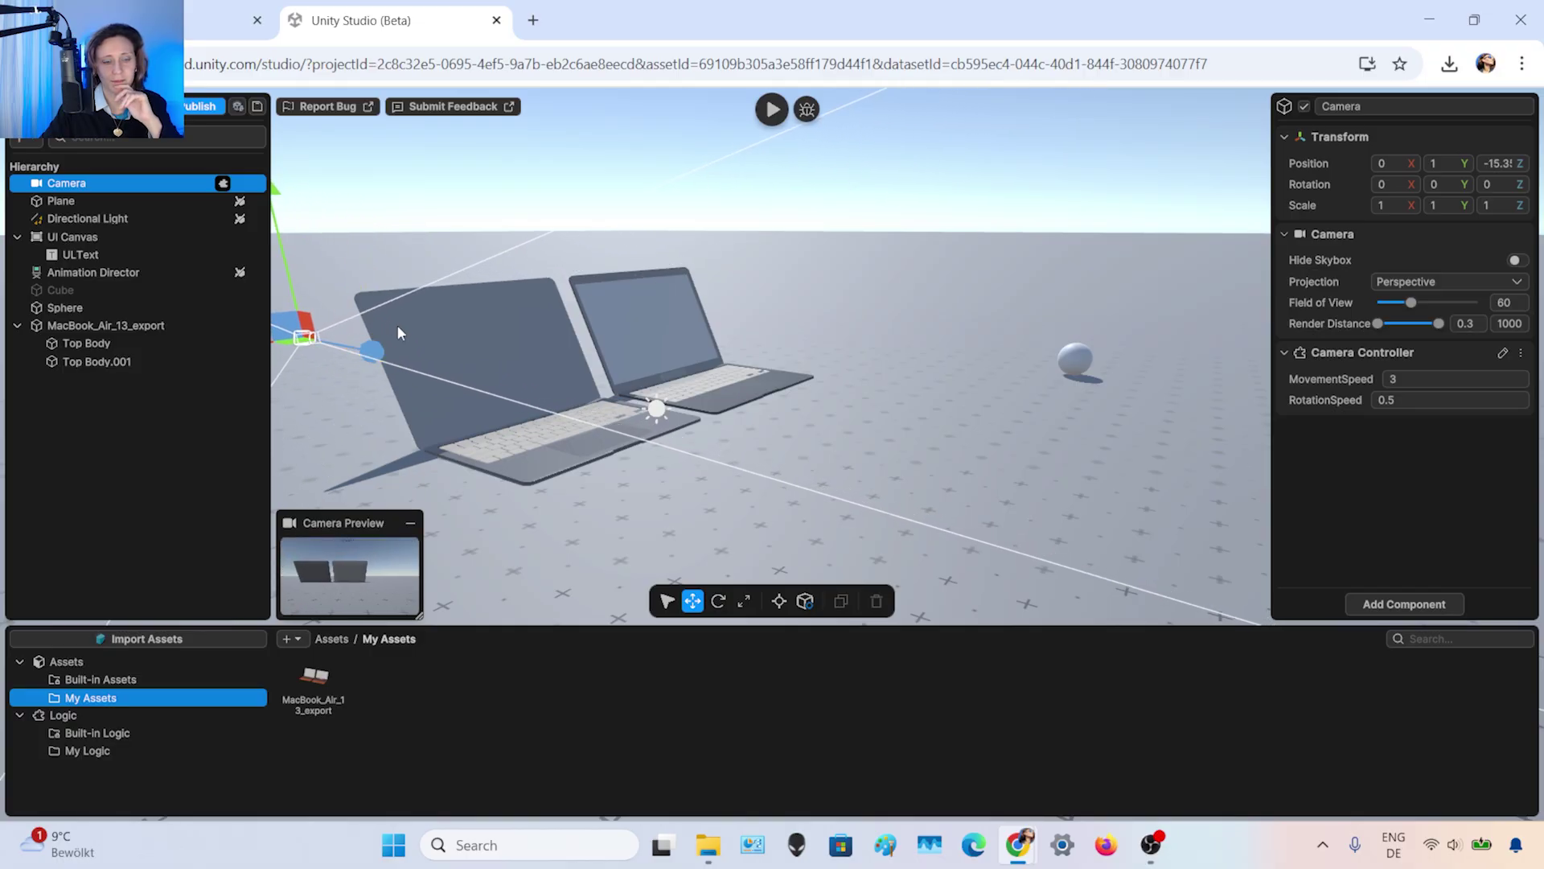
mouse_move(370, 352)
mouse_down()
mouse_move(1073, 470)
mouse_move(379, 354)
mouse_up()
drag(855, 432, 1131, 495)
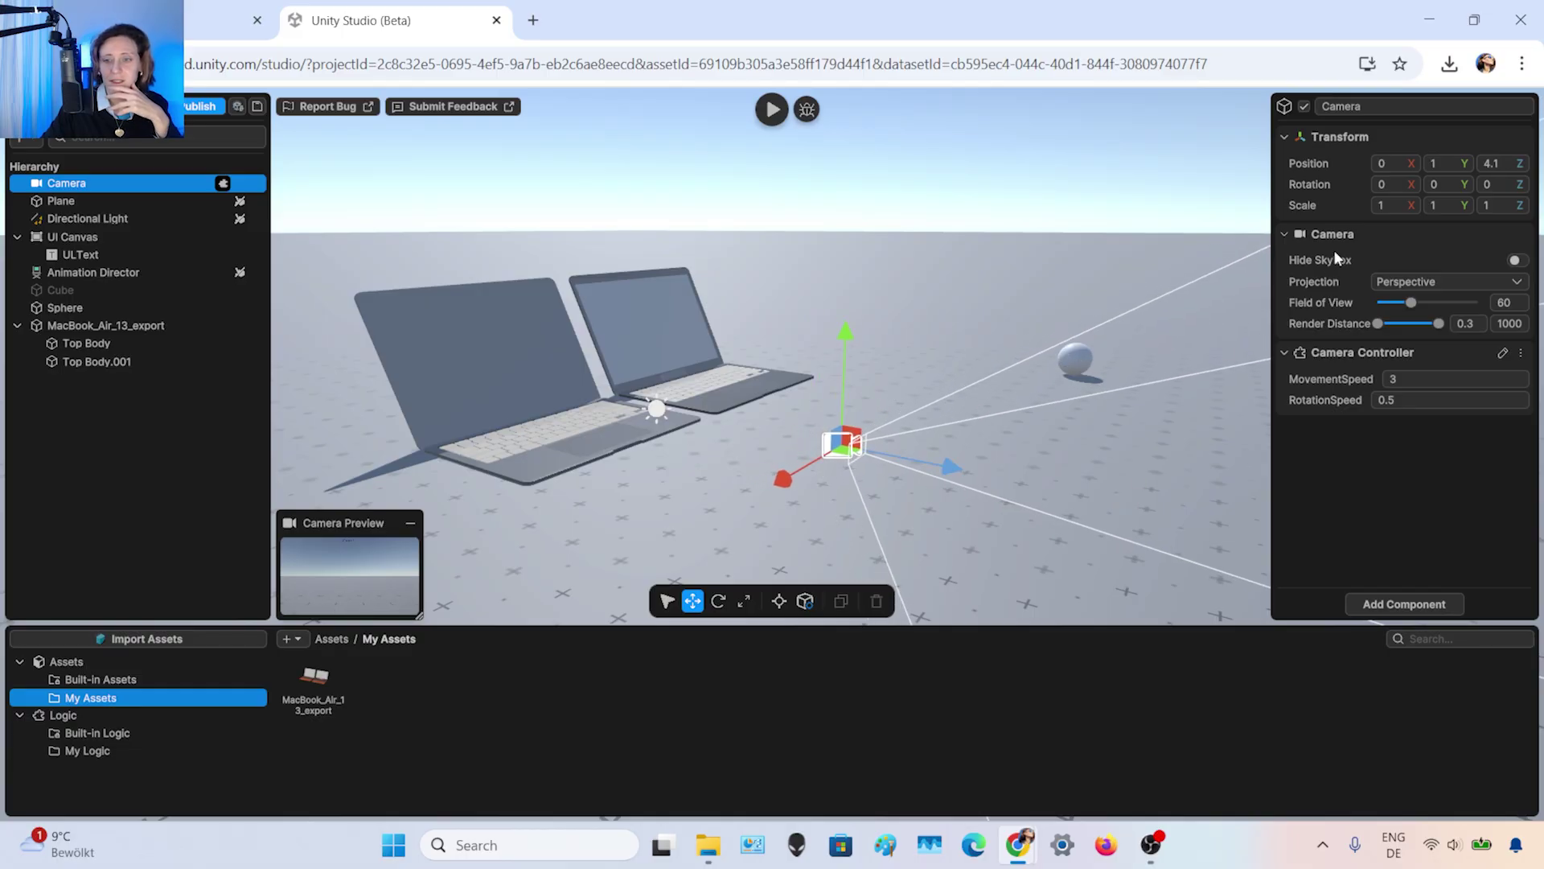
- Rotate the camera around its Y axis to about -168 degrees so that it faces the laptops
click(719, 601)
mouse_move(842, 480)
mouse_down()
mouse_move(959, 478)
mouse_move(1115, 447)
mouse_move(813, 480)
mouse_up()
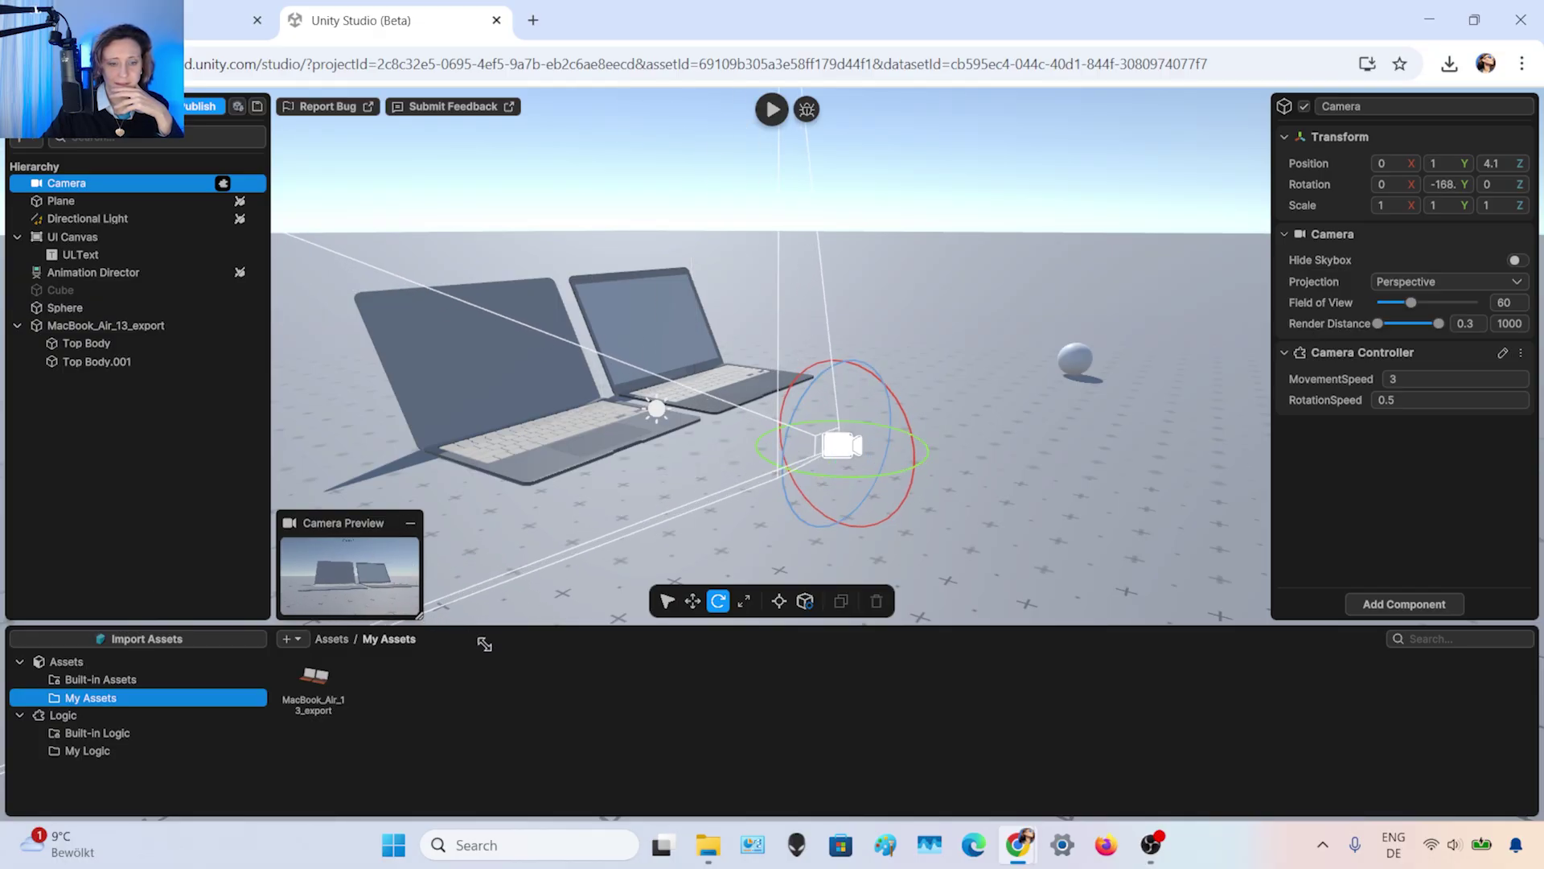
- With an enlarged camera preview, raise the camera to about Y 3.25 and tilt it about 20 degrees around its X axis towards the laptops
drag(419, 616, 484, 644)
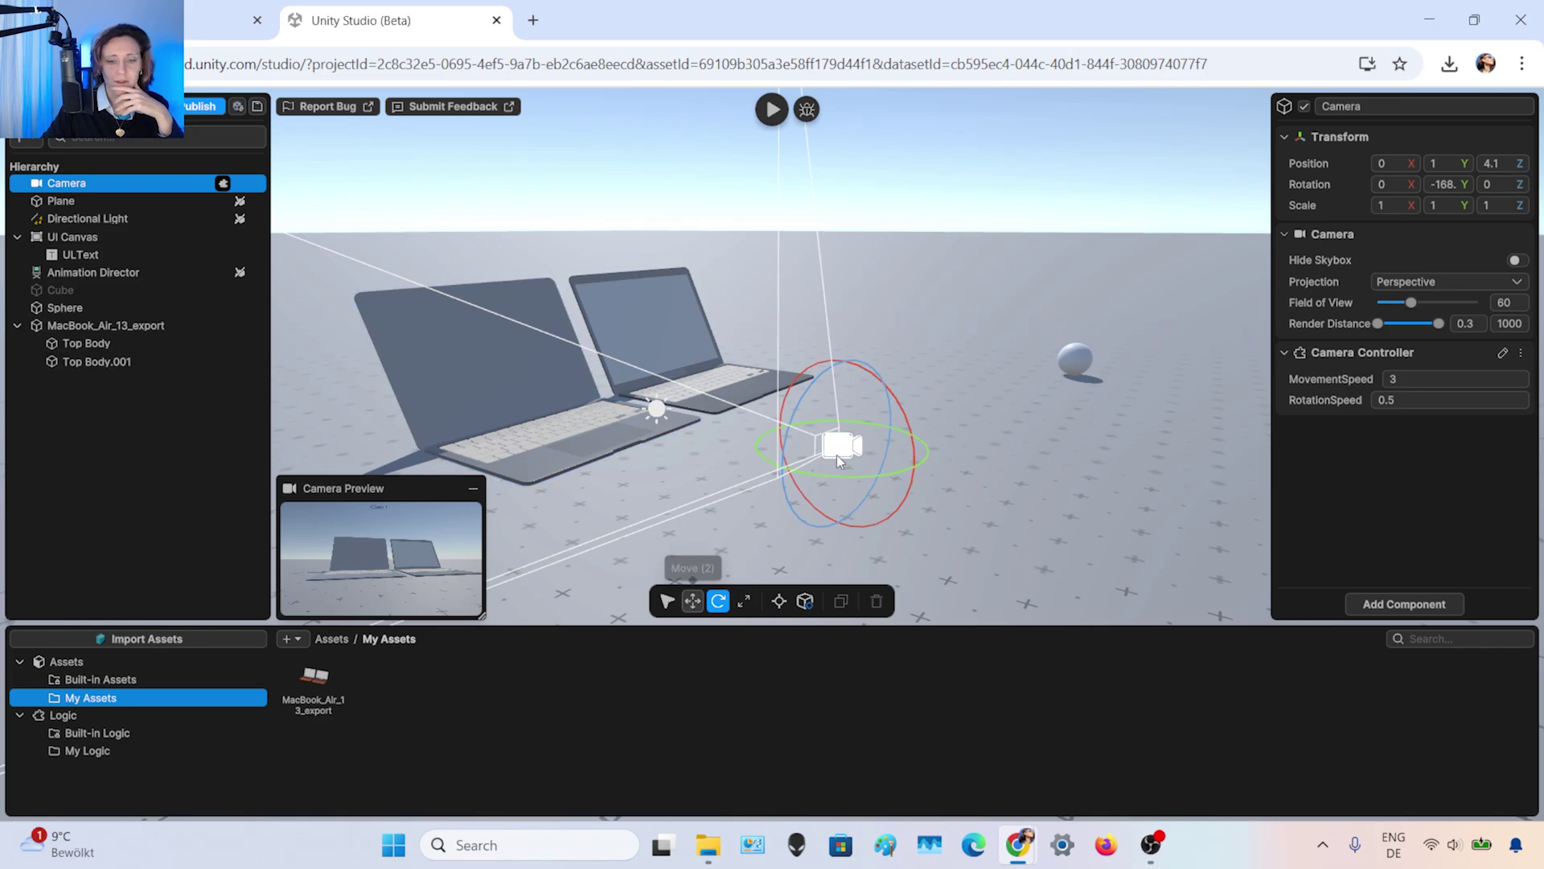
click(693, 601)
drag(845, 330, 837, 193)
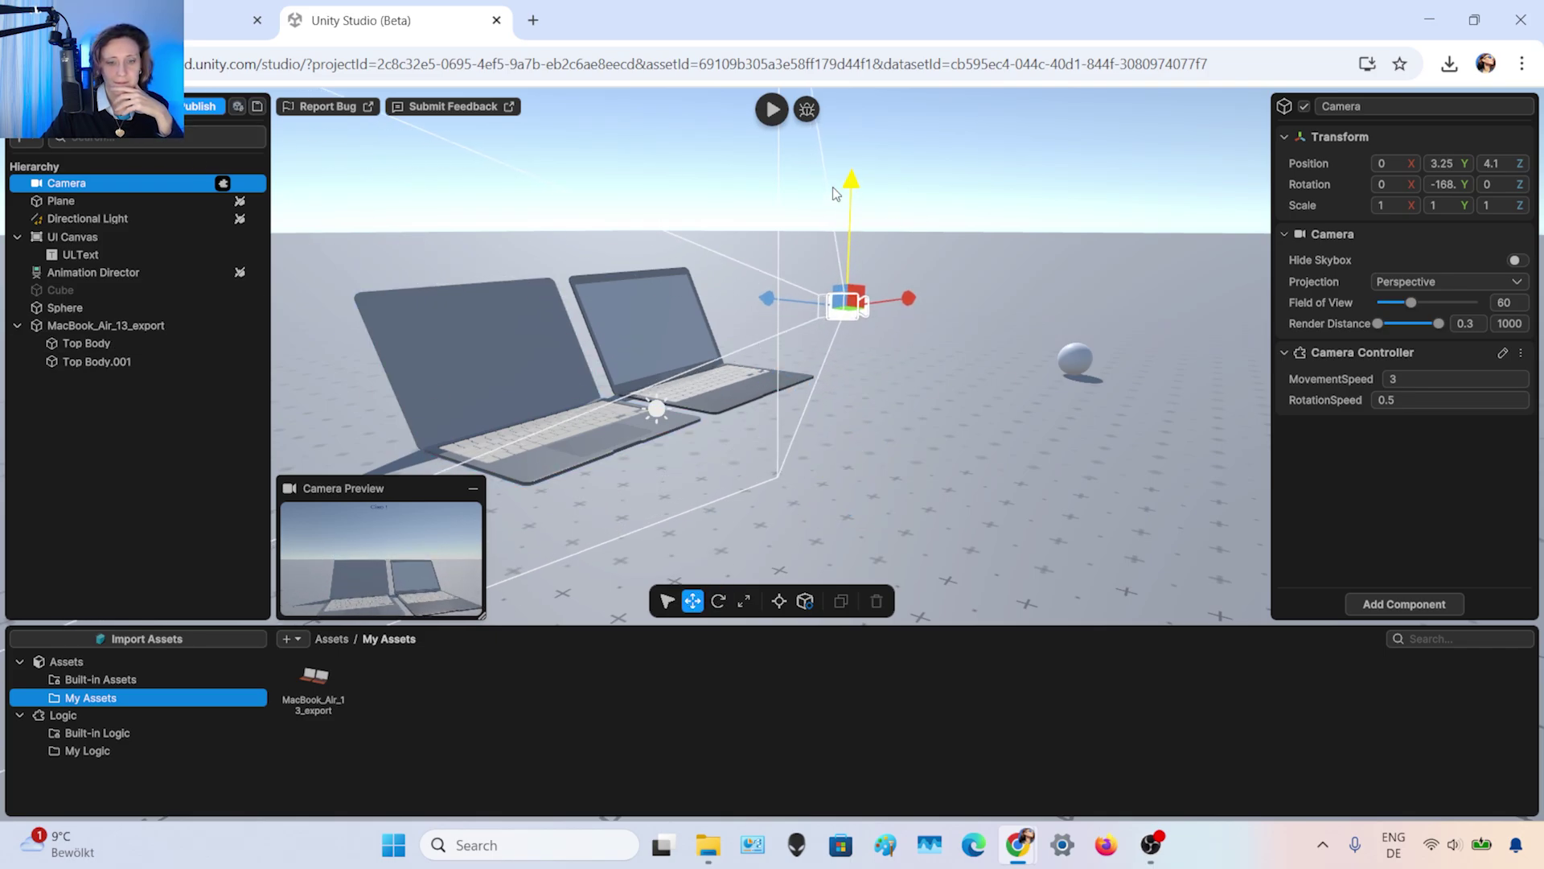
click(720, 600)
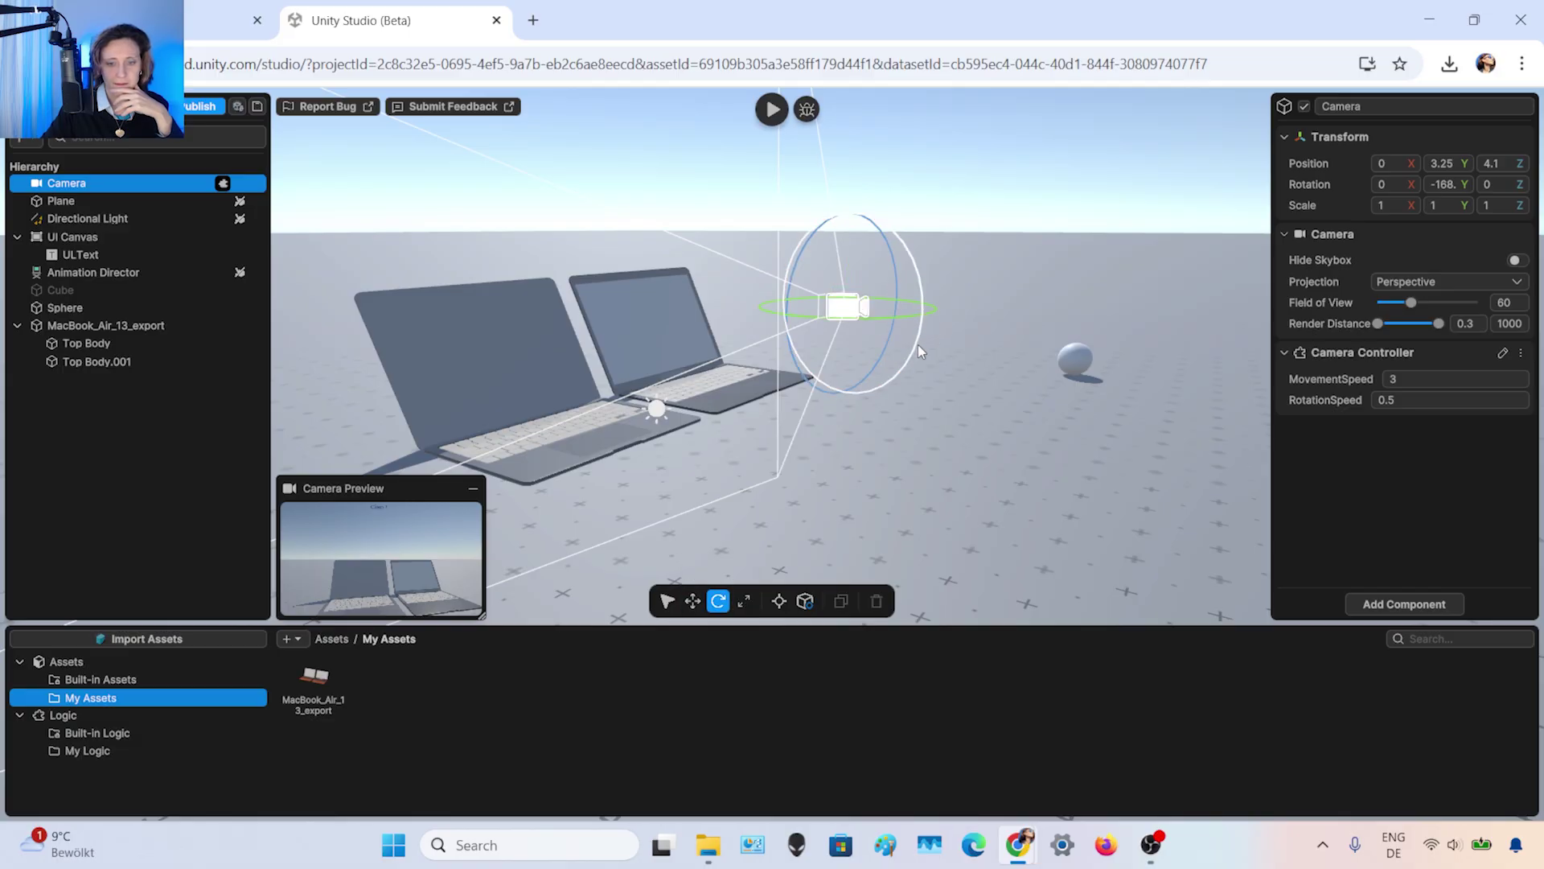
drag(917, 270, 932, 310)
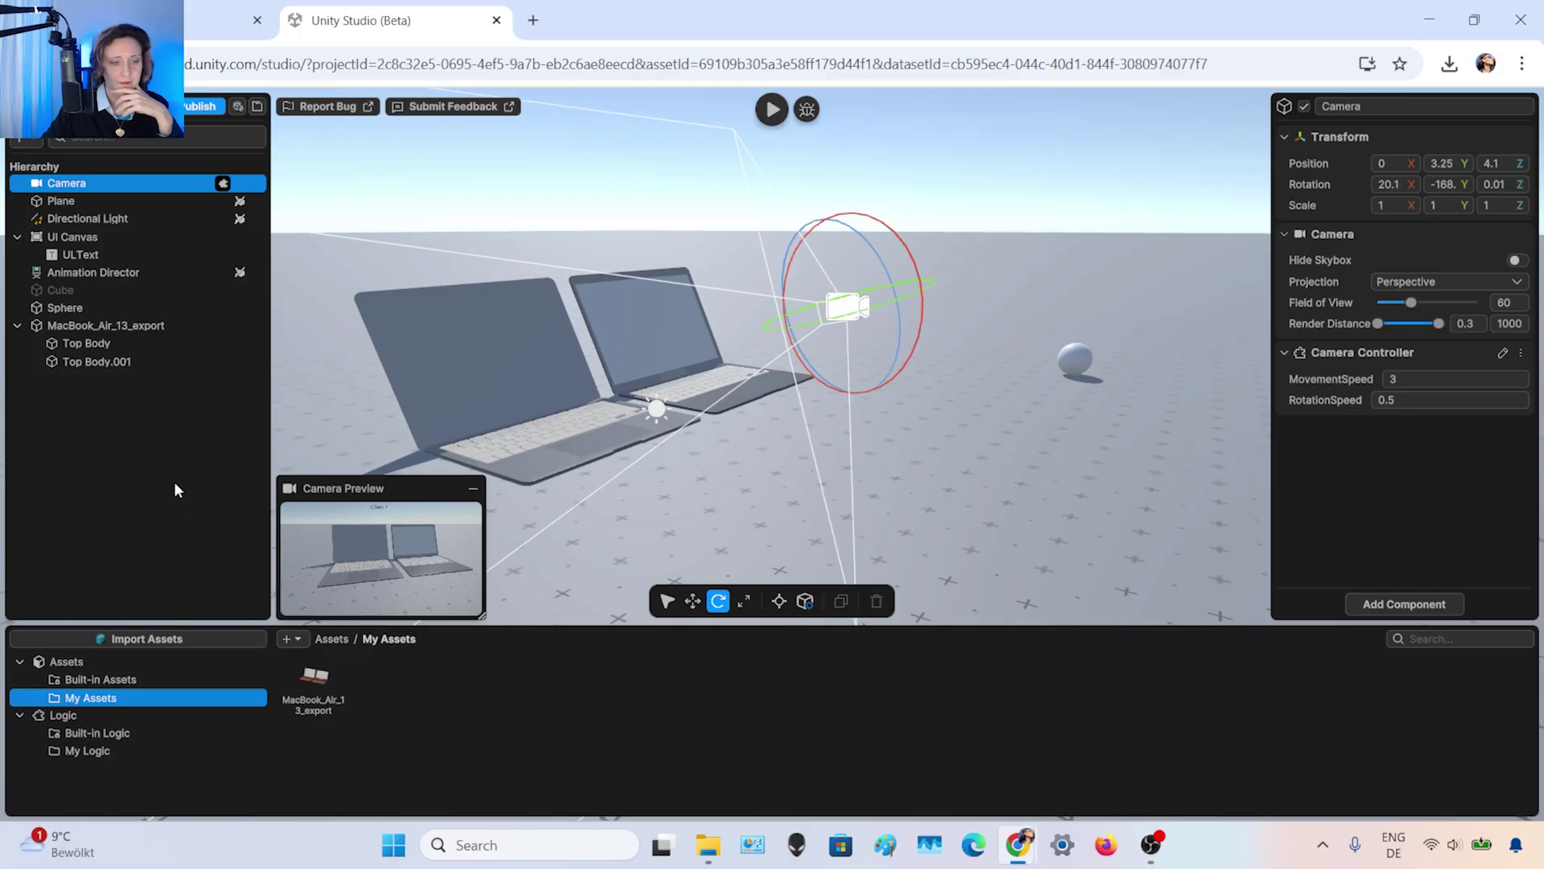
- Examine the Logic category's Built-in Logic and My Logic folders for available camera logic
click(70, 717)
click(75, 732)
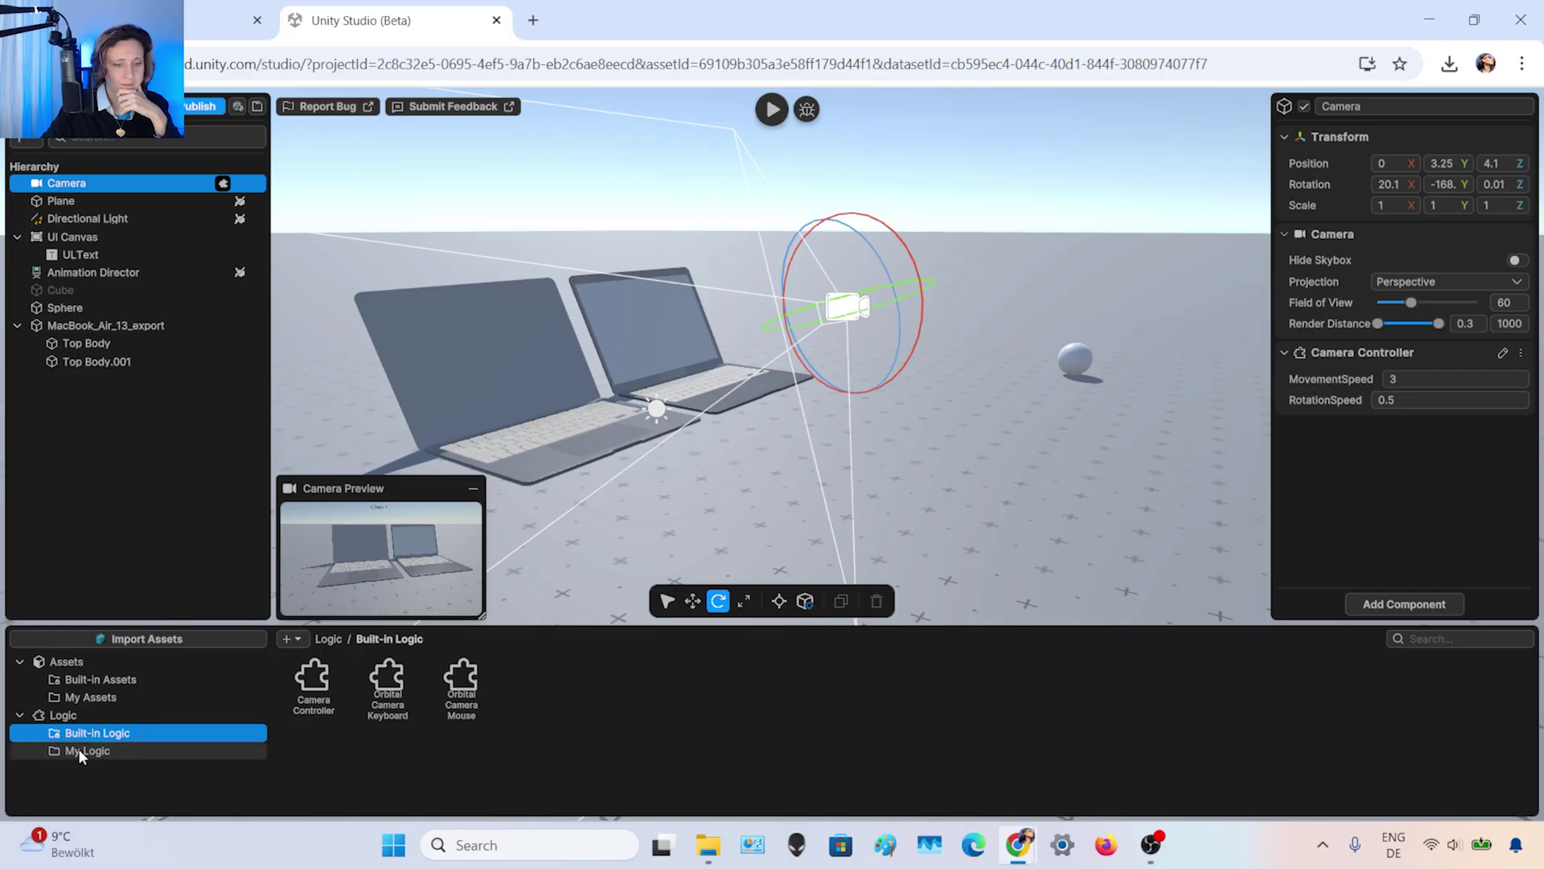
click(80, 745)
click(83, 718)
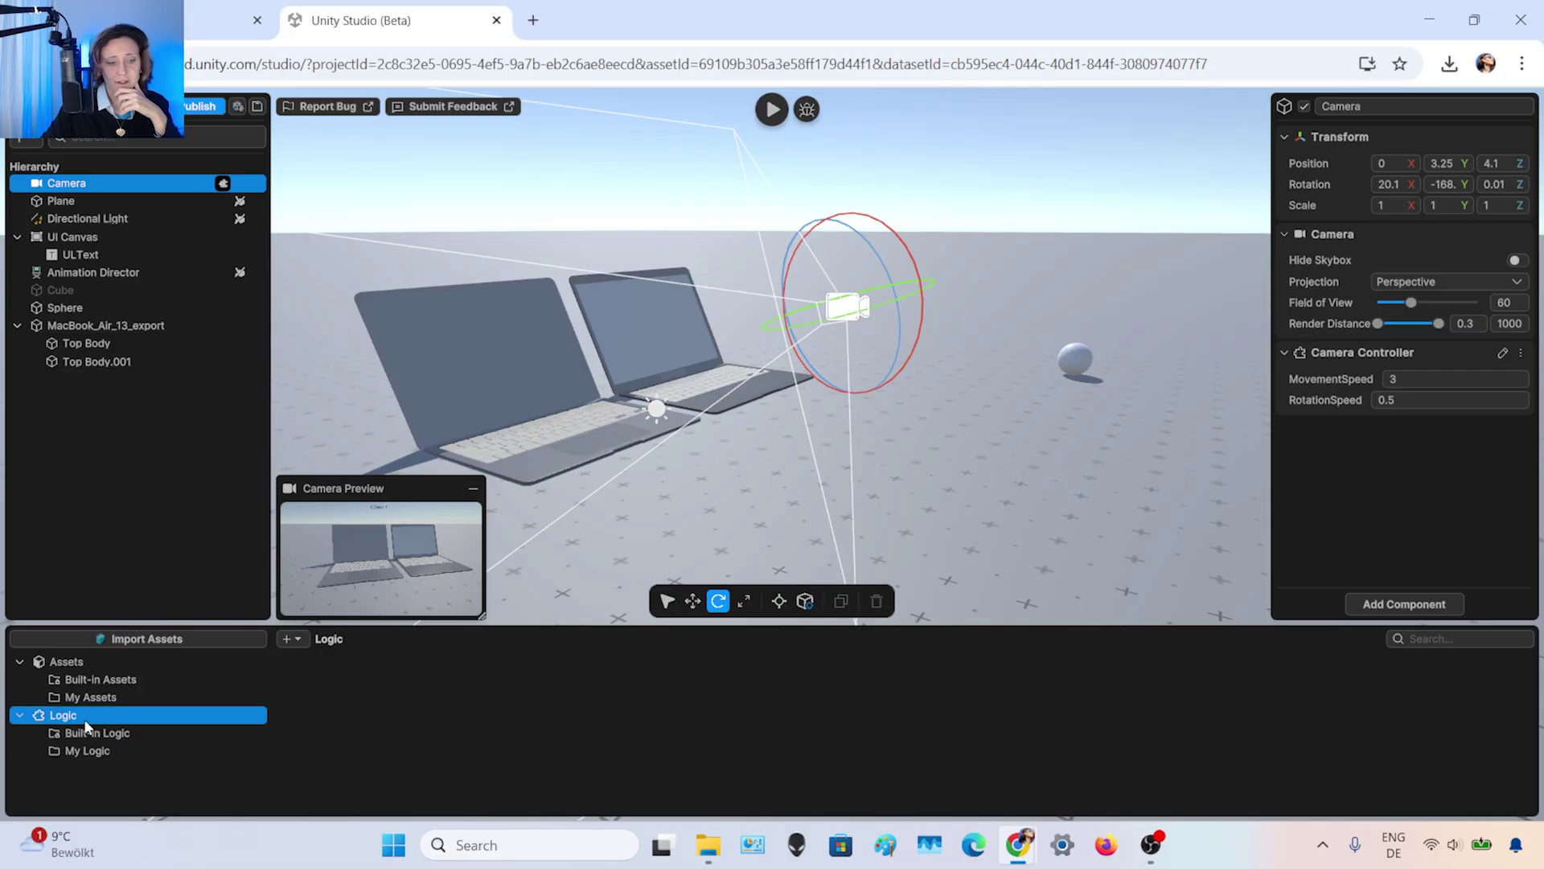
click(115, 735)
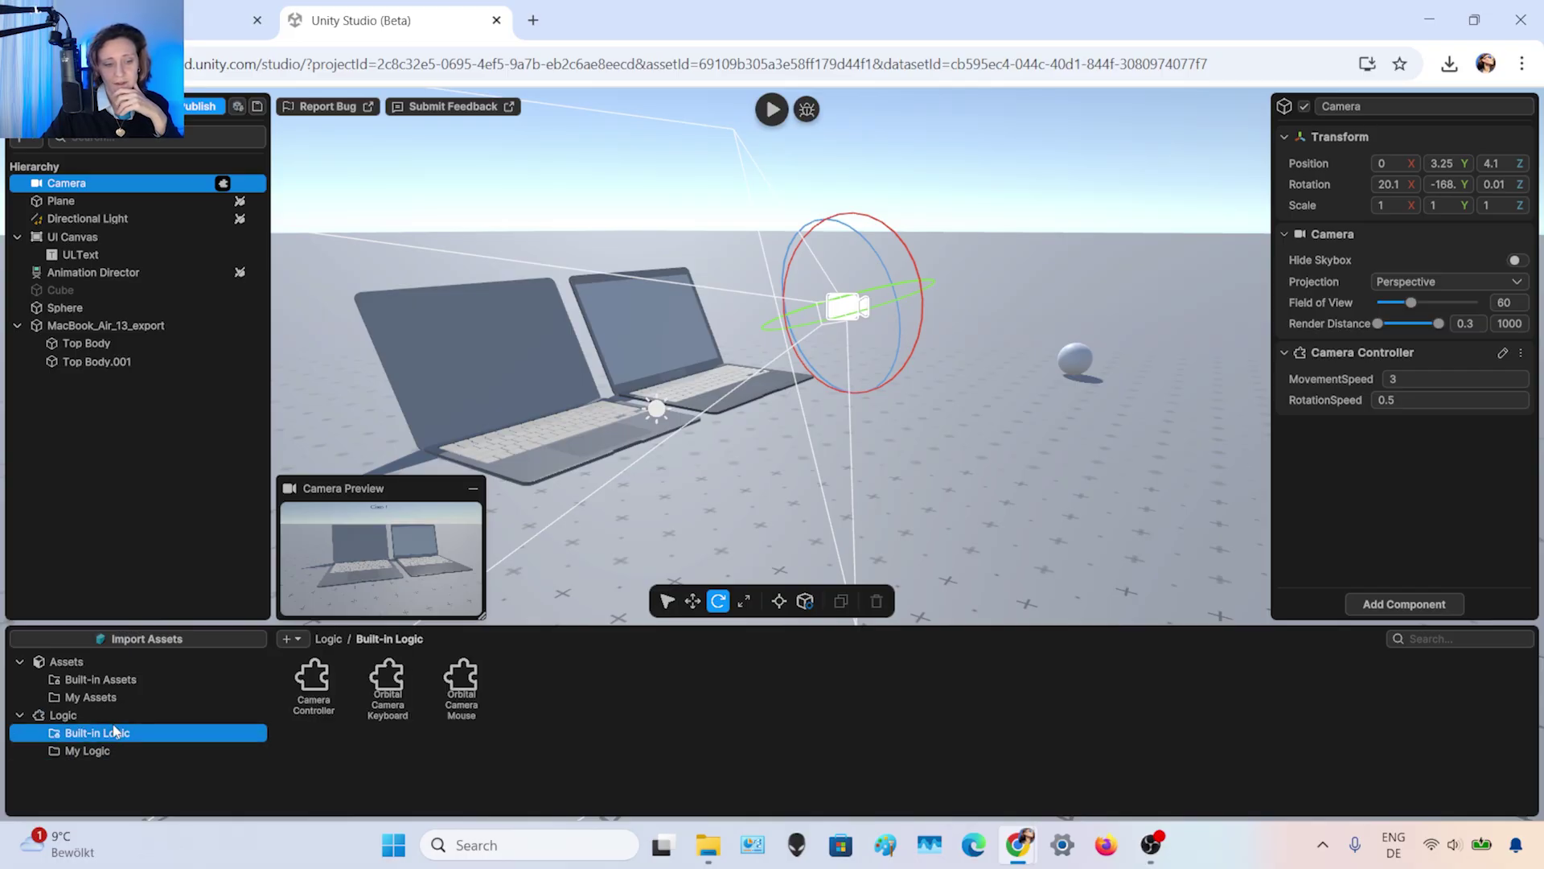
click(104, 715)
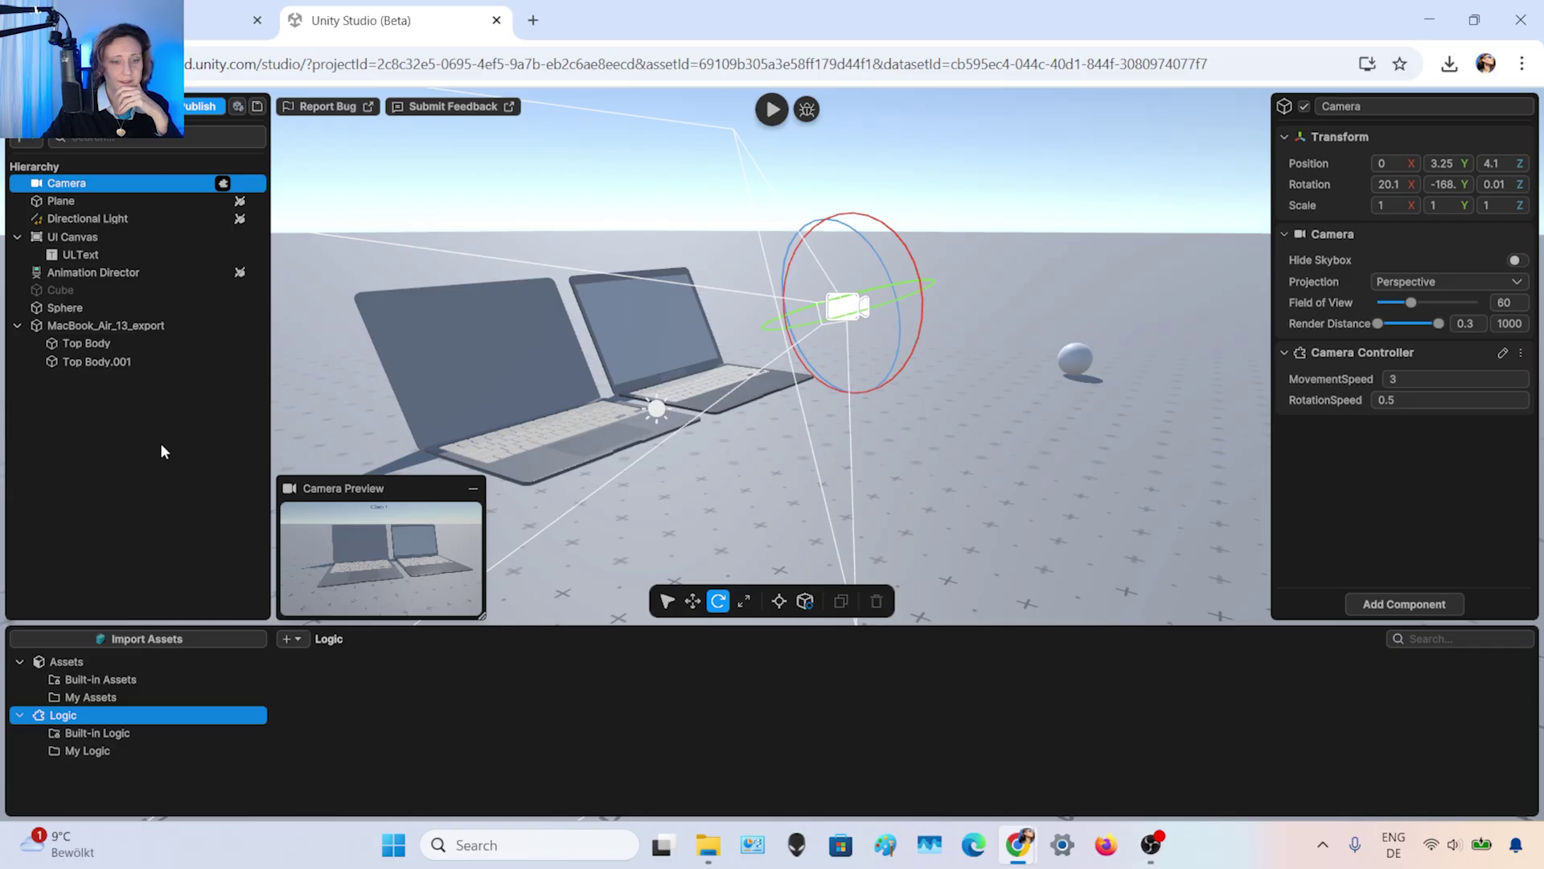